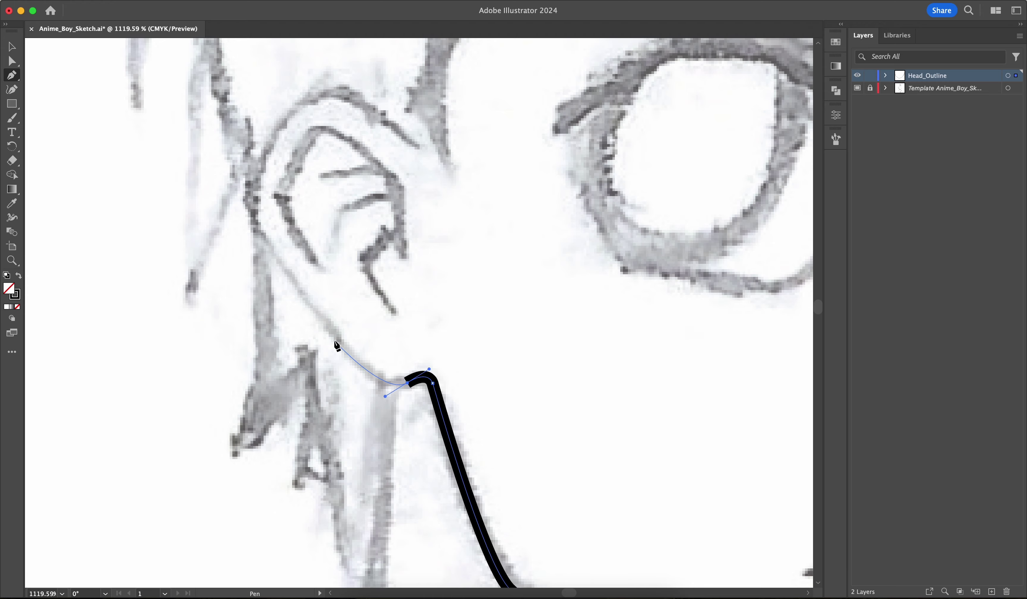
# Trace the ear's outer outline with the Pen tool, from above the lobe over the top to its open end near the hairline
pyautogui.moveTo(336, 346); pyautogui.dragTo(308, 308)
pyautogui.scroll(3, 255, 198)
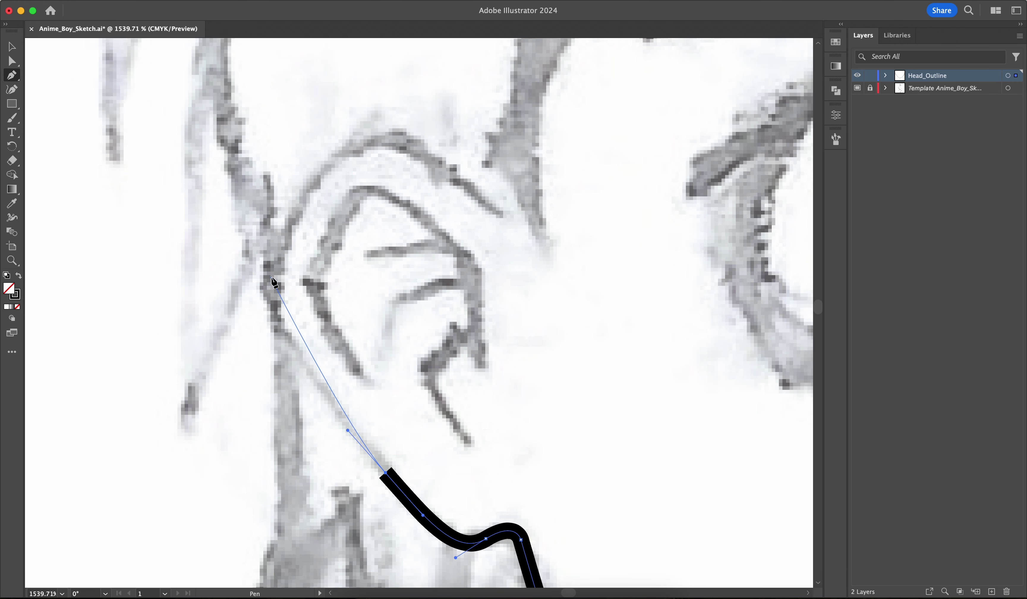
pyautogui.moveTo(272, 278); pyautogui.dragTo(287, 225)
pyautogui.moveTo(379, 137); pyautogui.dragTo(429, 137)
pyautogui.click(503, 217)
pyautogui.press('Escape')
# Trace the small curved notch above the earlobe and the ear's inner rim as separate open paths
pyautogui.click(467, 445)
pyautogui.moveTo(423, 373); pyautogui.dragTo(434, 358)
pyautogui.moveTo(467, 335); pyautogui.dragTo(478, 338)
pyautogui.click(467, 260)
pyautogui.moveTo(367, 189); pyautogui.dragTo(350, 198)
pyautogui.moveTo(314, 287); pyautogui.dragTo(320, 303)
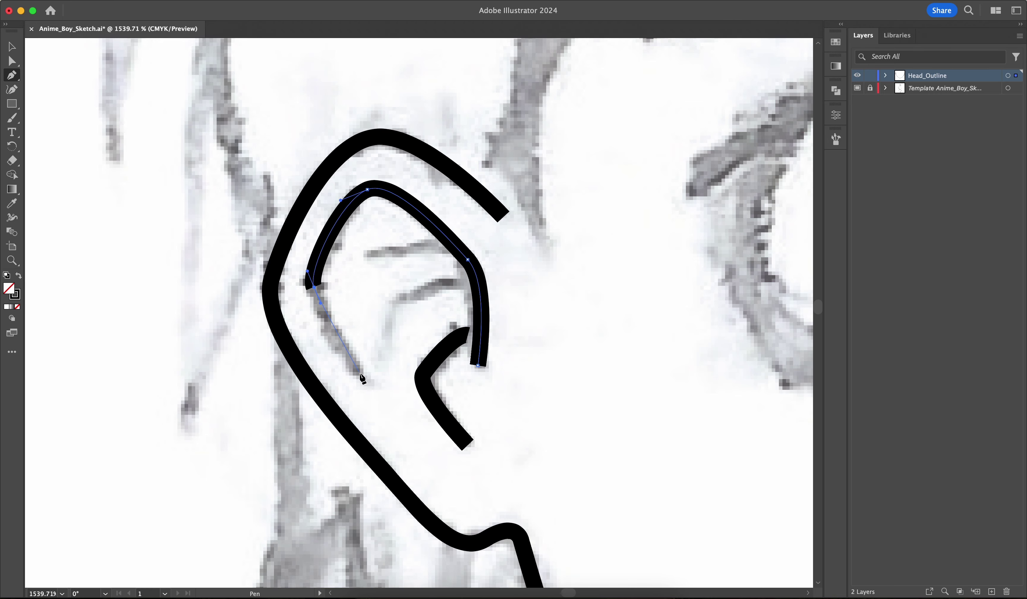
pyautogui.moveTo(367, 380); pyautogui.dragTo(395, 410)
# Trace the two short fold lines inside the ear, ending at the inner rim
pyautogui.click(390, 311)
pyautogui.moveTo(473, 274); pyautogui.dragTo(507, 273)
pyautogui.press('Escape')
pyautogui.click(363, 254)
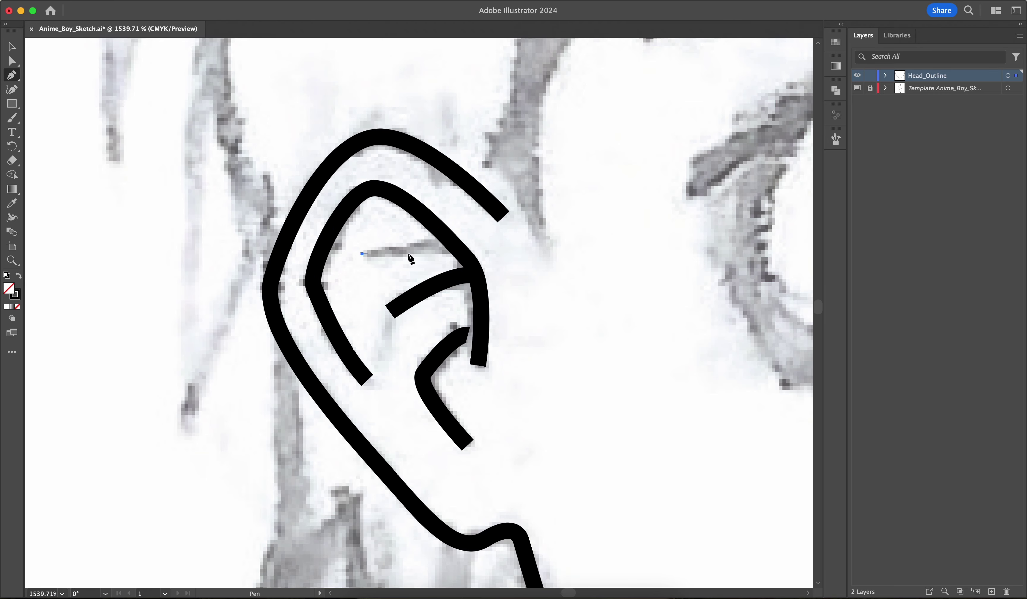
pyautogui.scroll(-5, 462, 247)
pyautogui.moveTo(455, 243)
pyautogui.mouseDown()
pyautogui.moveTo(462, 234)
pyautogui.moveTo(265, 303)
pyautogui.mouseUp()
# Trace the eyebrow nearest the ear as a closed outline with a pointed outer tip and rounded inner end
pyautogui.scroll(3, 265, 302)
pyautogui.moveTo(484, 227); pyautogui.dragTo(514, 230)
pyautogui.moveTo(624, 270); pyautogui.dragTo(643, 260)
pyautogui.moveTo(390, 189); pyautogui.dragTo(381, 185)
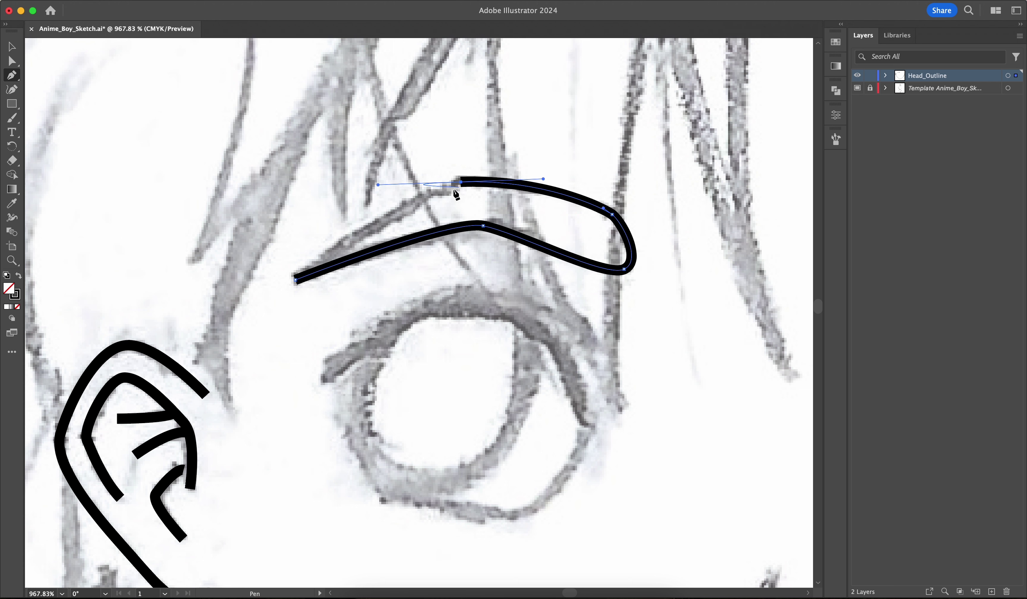
pyautogui.click(294, 279)
# Enlarge the ear's outer outline by moving its top anchor point upward and its outer side anchor point outward
pyautogui.hscroll(10, 373, 268)
pyautogui.click(375, 307)
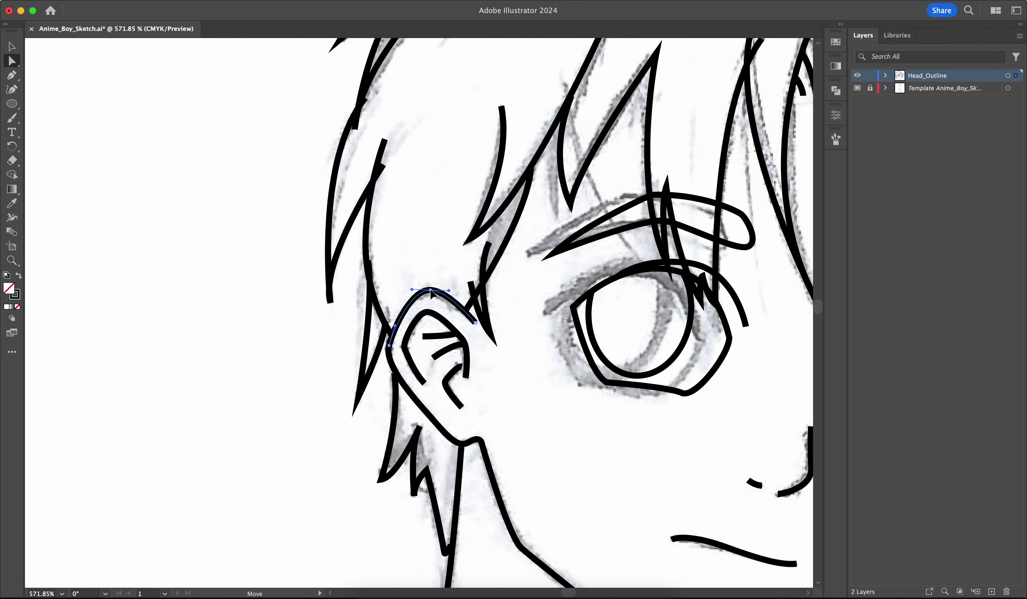
pyautogui.moveTo(429, 290); pyautogui.dragTo(427, 281)
pyautogui.moveTo(391, 340); pyautogui.dragTo(382, 335)
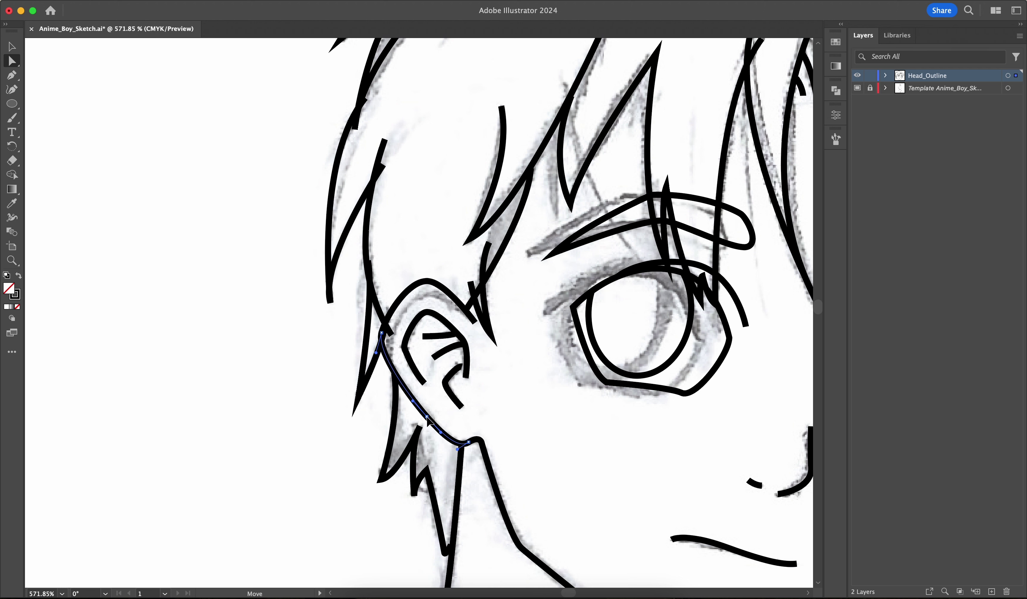
pyautogui.click(432, 318)
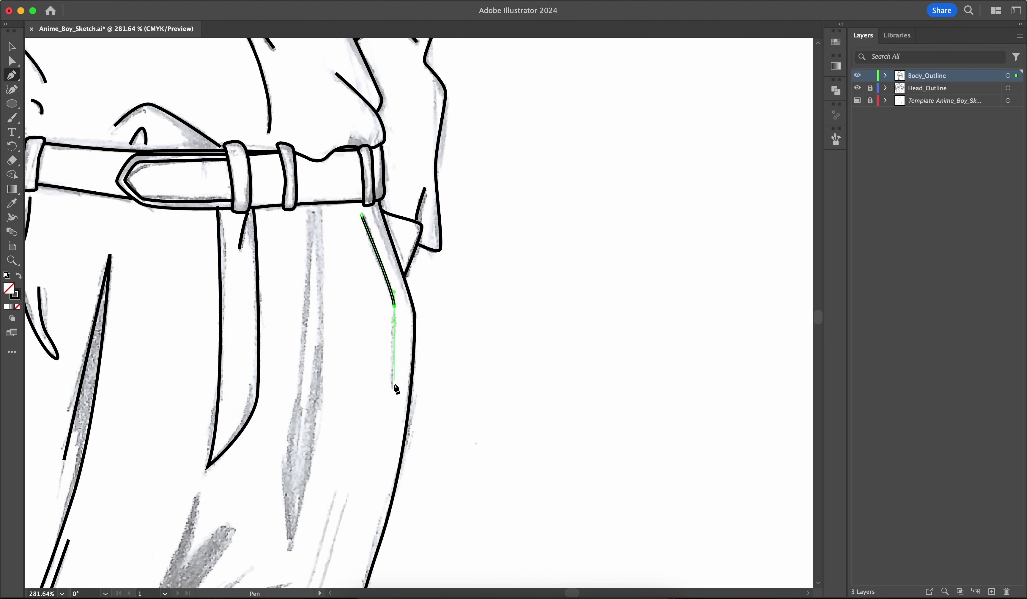
# Finish the trouser pocket seam below the belt and trace the long fold lines down the same leg
pyautogui.scroll(-10, 396, 390)
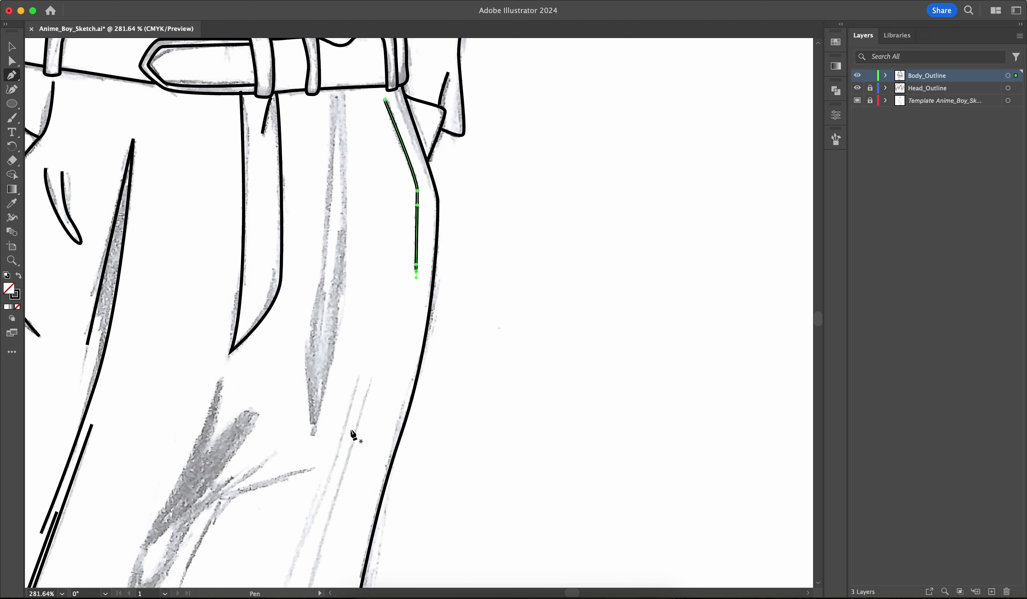
pyautogui.moveTo(439, 146); pyautogui.dragTo(444, 140)
pyautogui.press('Escape')
pyautogui.click(321, 438)
pyautogui.moveTo(434, 98); pyautogui.dragTo(435, 98)
pyautogui.press('Escape')
pyautogui.click(312, 439)
pyautogui.click(345, 352)
pyautogui.press('Escape')
# Trace the branching crease lines in the lower middle of the trousers
pyautogui.hscroll(-5, 260, 324)
pyautogui.click(307, 429)
pyautogui.press('Escape')
pyautogui.click(519, 225)
pyautogui.click(427, 258)
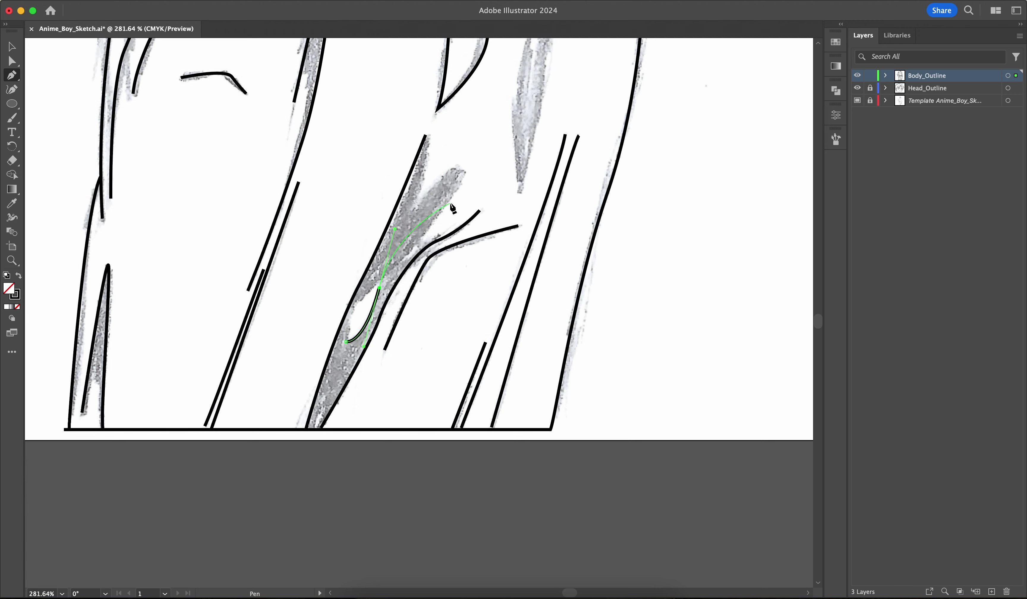
# Trace the edges of the shaded creases in the middle of the trousers and the long shaded fold hanging from the belt
pyautogui.moveTo(321, 343); pyautogui.dragTo(320, 341)
pyautogui.scroll(3, 373, 284)
pyautogui.hscroll(2, 374, 284)
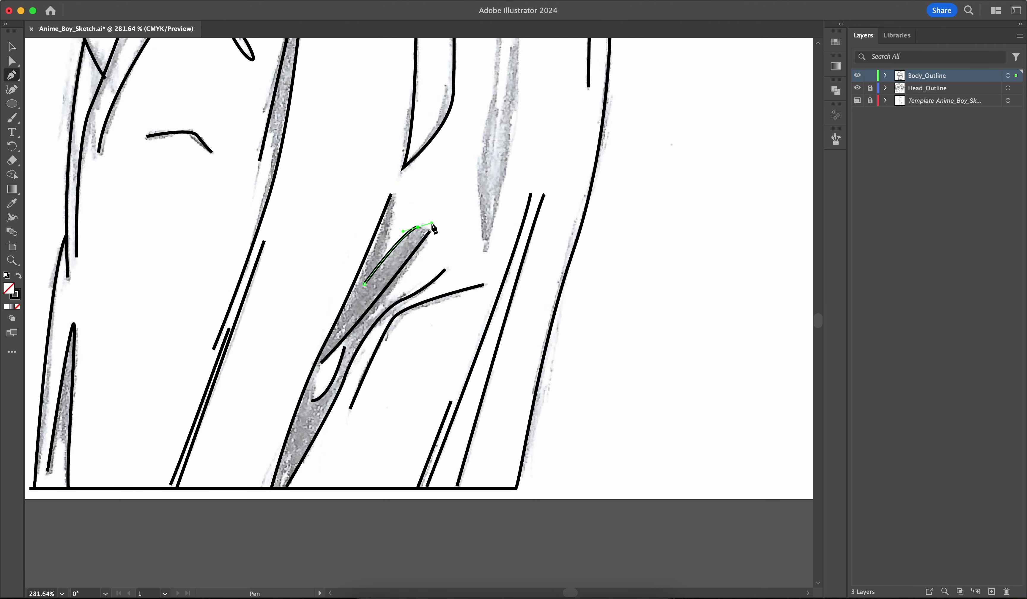
pyautogui.scroll(-1, 482, 213)
pyautogui.scroll(4, 433, 383)
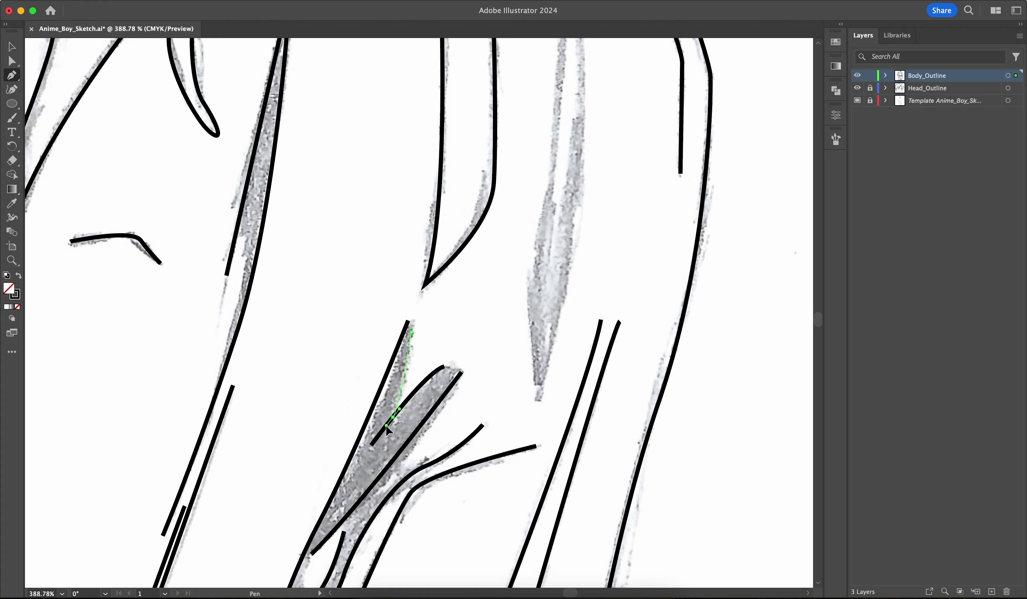
pyautogui.scroll(-2, 468, 212)
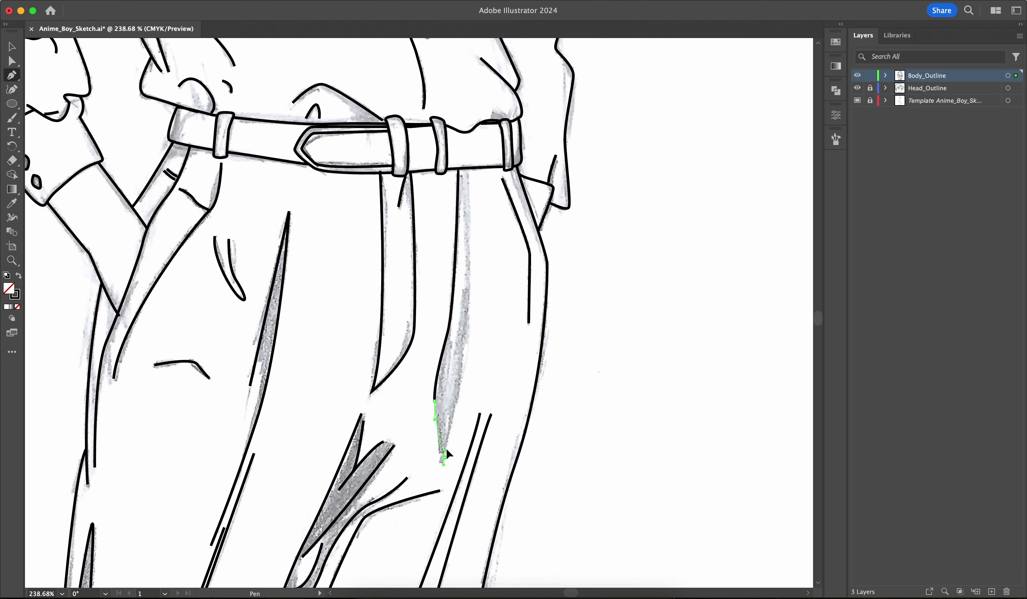
pyautogui.scroll(-5, 509, 256)
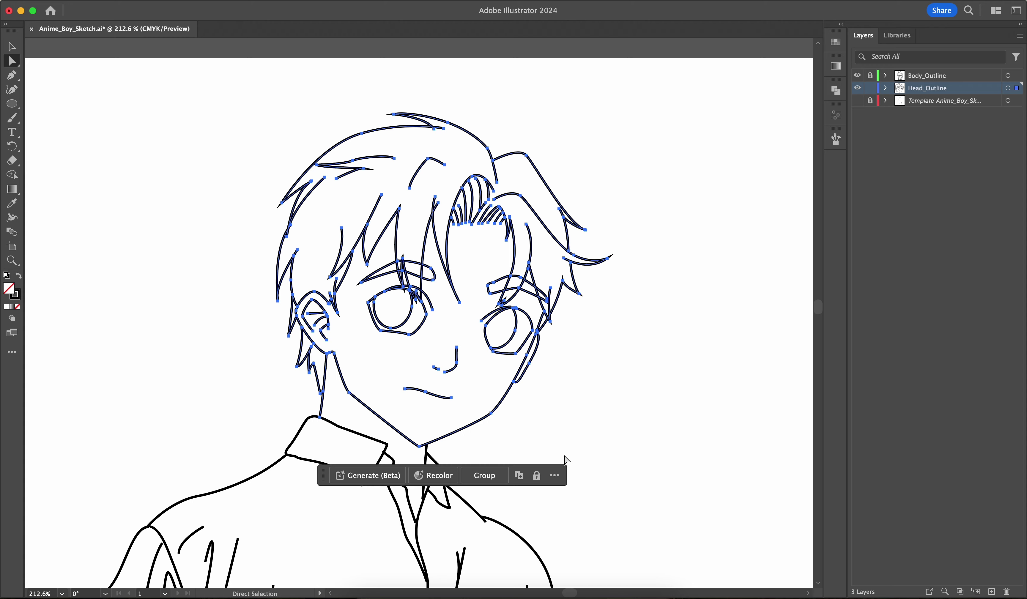
# Draw a Paintbrush stroke across the forehead along the base of the short hair strands to close the open hairline
pyautogui.press('v')
pyautogui.moveTo(612, 277); pyautogui.dragTo(601, 277)
pyautogui.scroll(-2, 549, 156)
pyautogui.moveTo(570, 130); pyautogui.dragTo(564, 139)
pyautogui.scroll(-3, 585, 168)
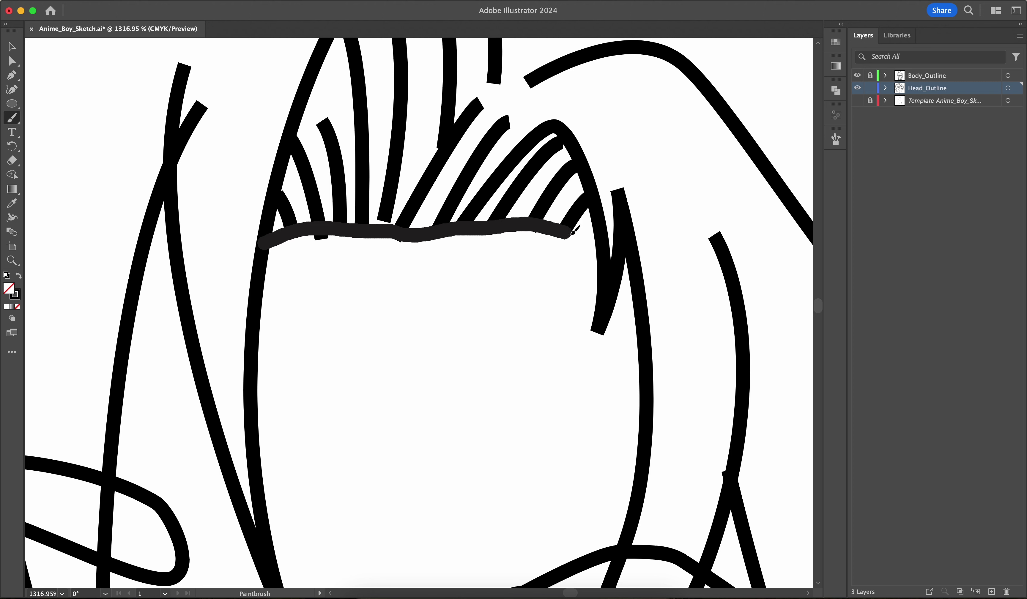
pyautogui.moveTo(597, 238); pyautogui.dragTo(595, 238)
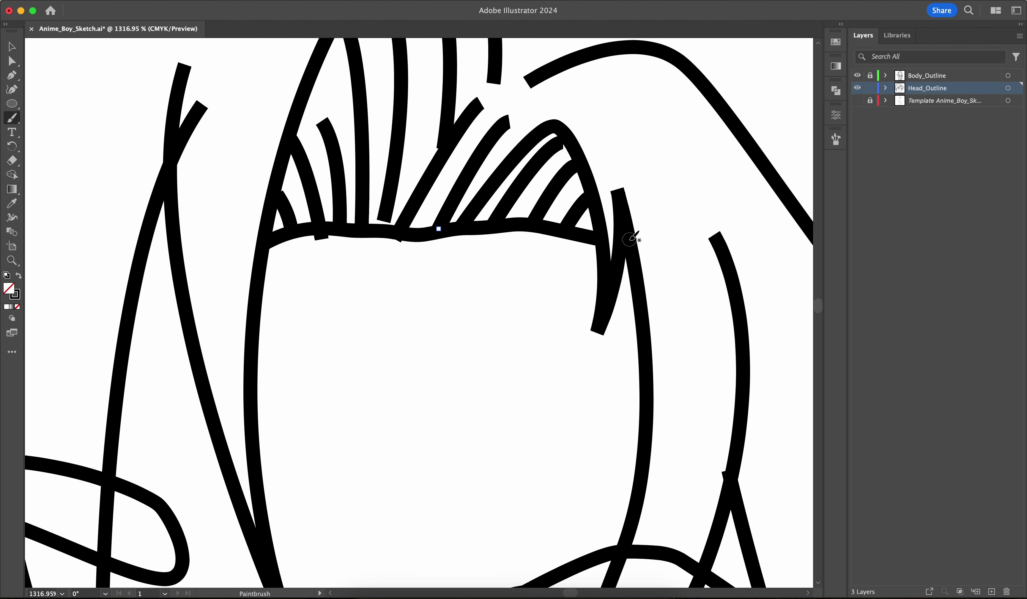
# Set the stroke colour of the new hairline path to None
pyautogui.press('v')
pyautogui.click(549, 233)
pyautogui.click(835, 115)
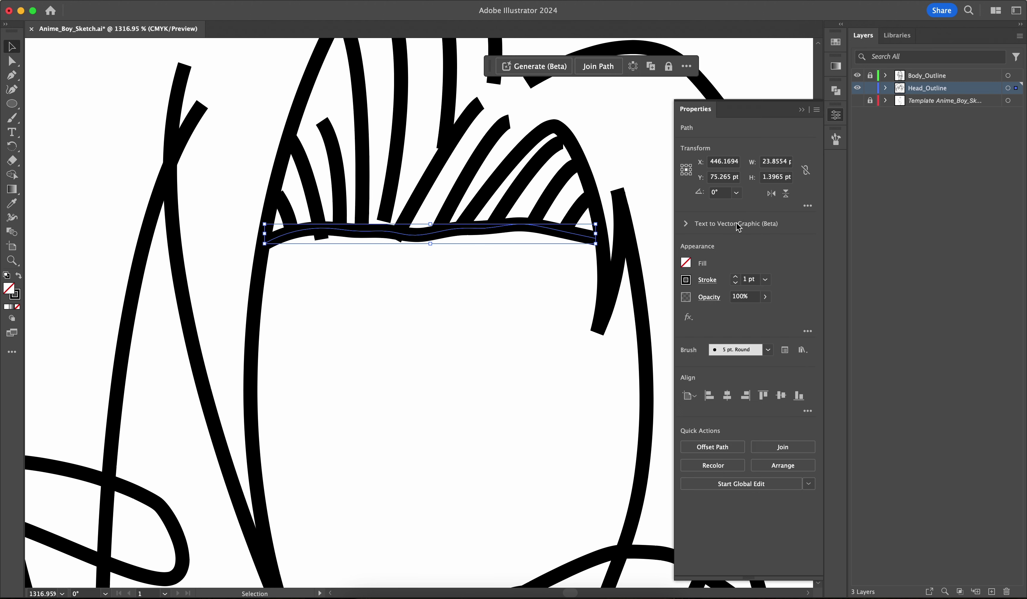
pyautogui.click(686, 280)
pyautogui.click(556, 323)
pyautogui.click(509, 295)
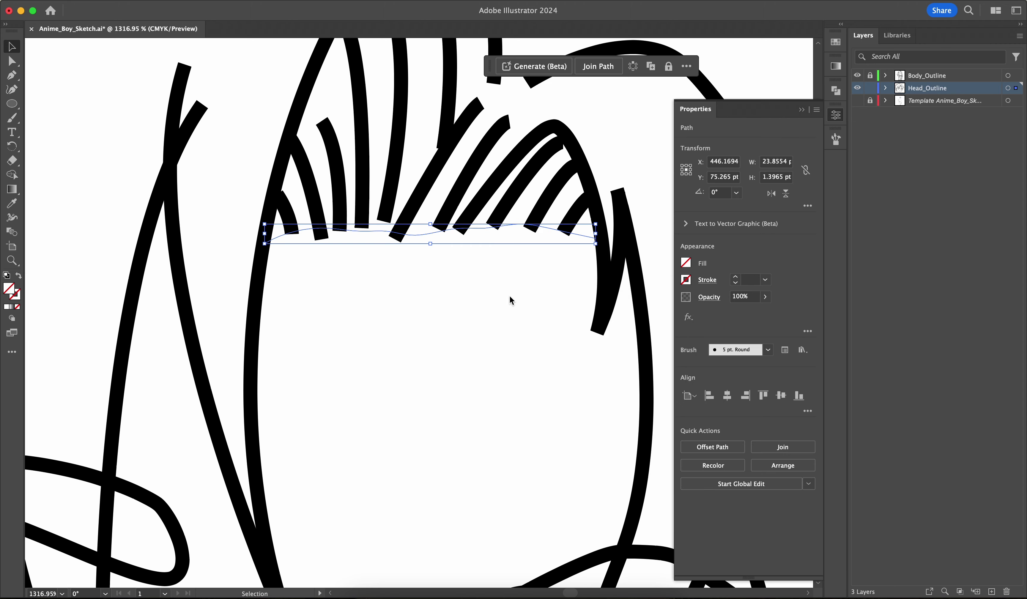
# Bridge the open gaps between the fringe strands above the brow with strokeless Paintbrush lines
pyautogui.scroll(-2, 428, 291)
pyautogui.click(429, 291)
pyautogui.scroll(-4, 386, 300)
pyautogui.scroll(-1, 415, 296)
pyautogui.click(414, 296)
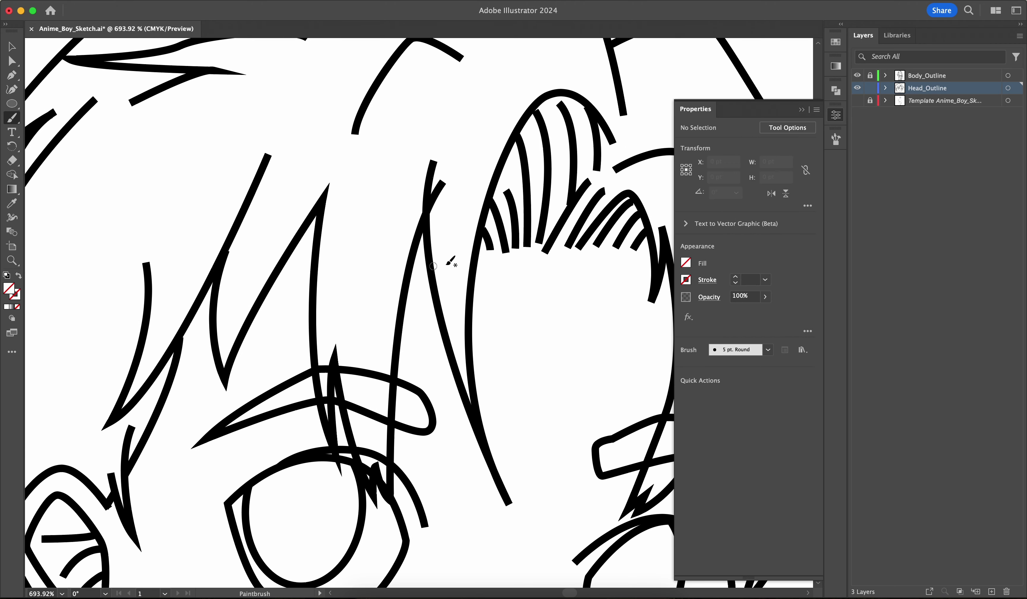
pyautogui.scroll(-3, 432, 259)
pyautogui.click(802, 110)
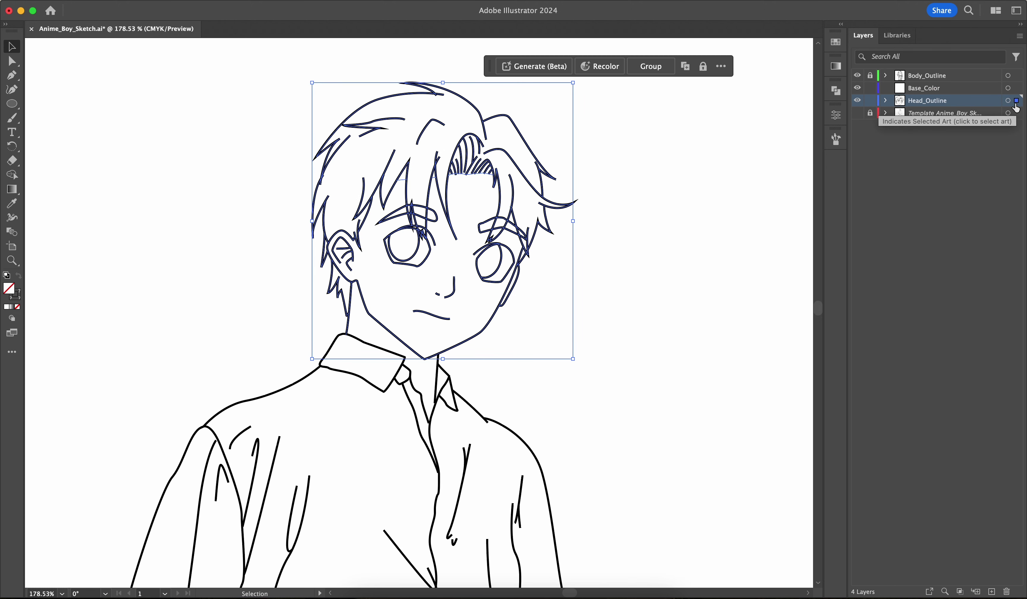
# Copy the Head_Outline and Body_Outline artwork into the Base_Color layer and move that layer to the top of the stack
pyautogui.moveTo(1015, 105); pyautogui.dragTo(1015, 94)
pyautogui.click(924, 77)
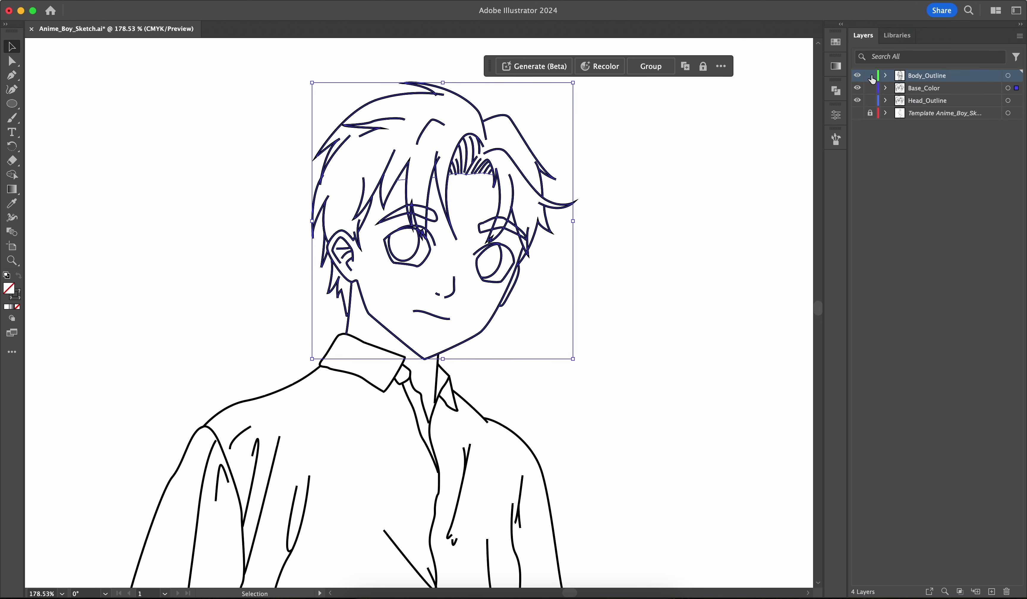
pyautogui.click(1016, 76)
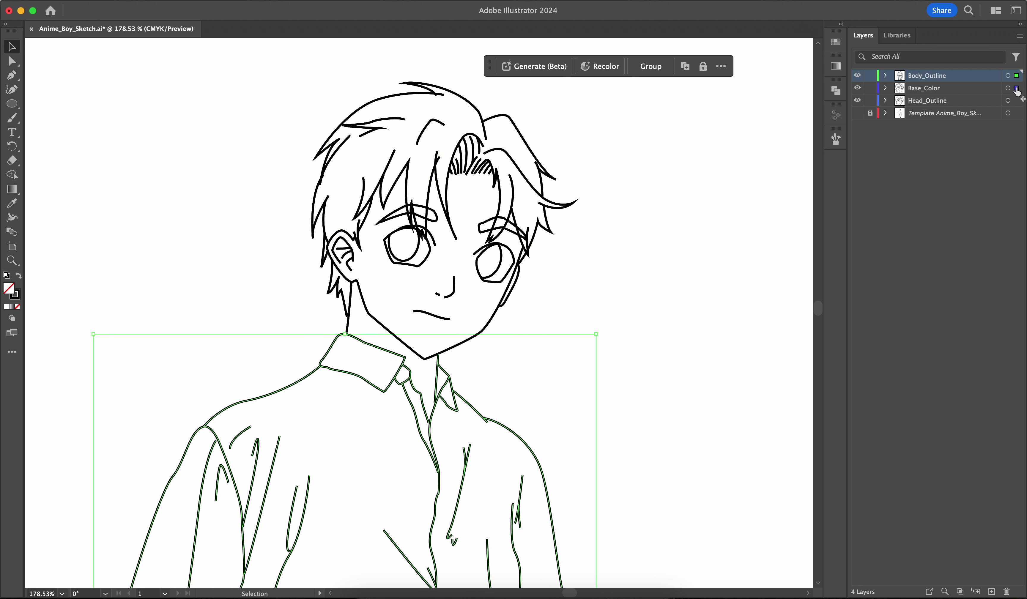
pyautogui.moveTo(1017, 91); pyautogui.dragTo(1017, 92)
pyautogui.moveTo(923, 89); pyautogui.dragTo(925, 75)
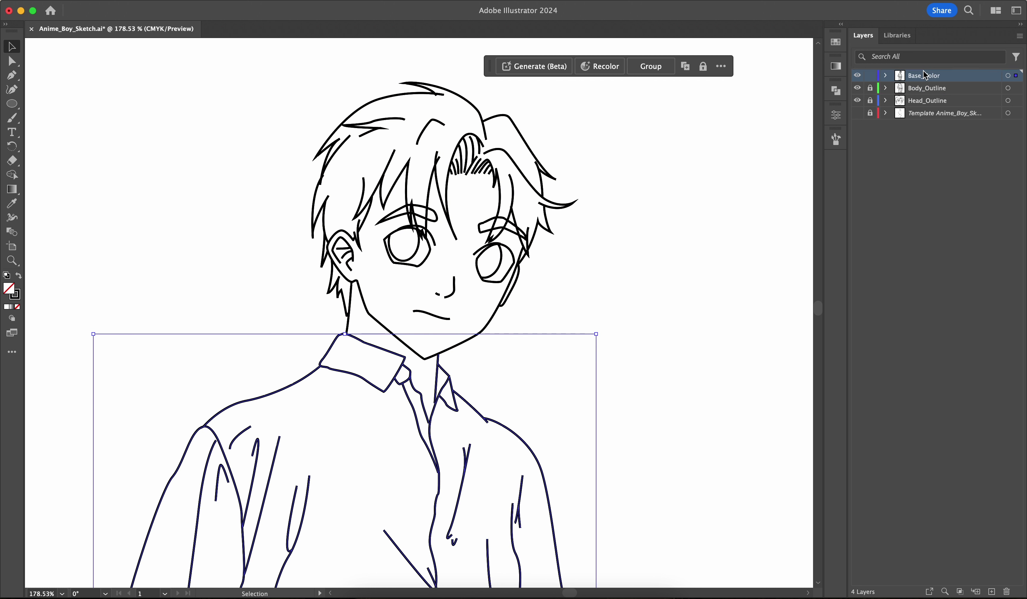
# Check the artwork on the Base_Color, Body_Outline and Head_Outline layers by hiding and showing them, leaving all three visible
pyautogui.click(858, 88)
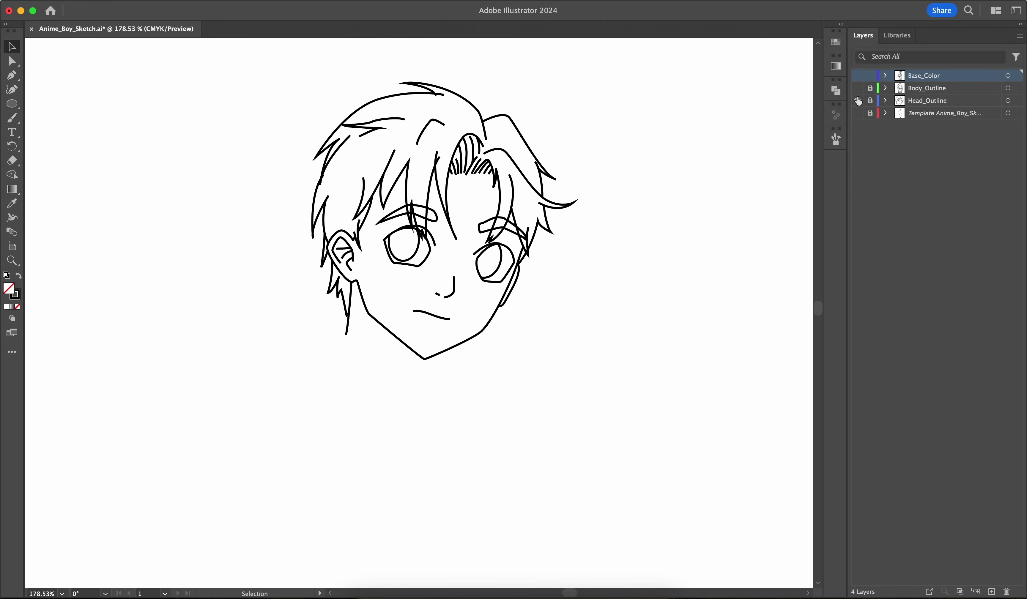
pyautogui.click(857, 99)
pyautogui.click(857, 88)
pyautogui.click(857, 99)
pyautogui.click(858, 77)
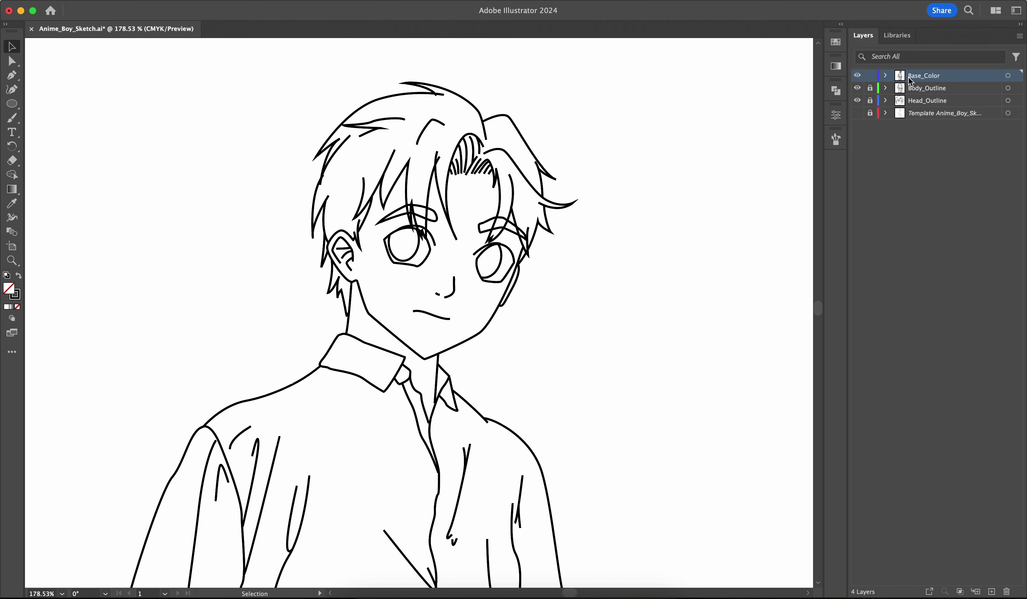
# Select all Base_Color artwork for the Shape Builder tool and set its fill to a grey swatch
pyautogui.press('super+a')
pyautogui.hotkey('shift', 'm')
pyautogui.press('super+equal')
pyautogui.click(836, 115)
pyautogui.click(686, 262)
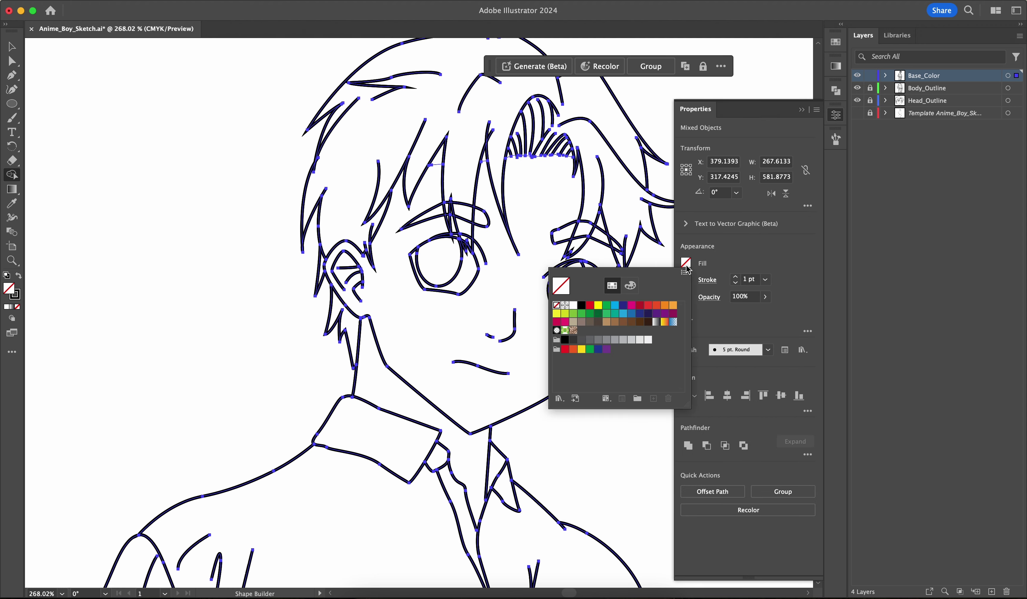
pyautogui.click(607, 340)
# Build the grey face shape with Shape Builder, including the forehead area below the hairline
pyautogui.scroll(3, 486, 237)
pyautogui.hscroll(3, 486, 237)
pyautogui.click(483, 248)
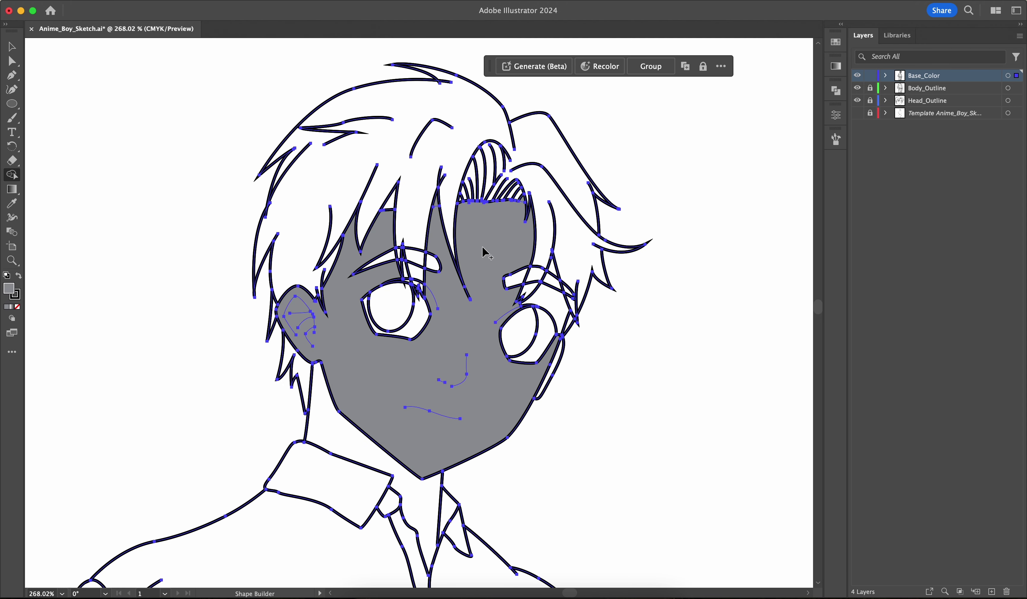
# Build grey shapes from the sections of the ear-side eyebrow and the gaps between the overlapping hair strands and the eye
pyautogui.scroll(2, 483, 249)
pyautogui.hscroll(-1, 483, 248)
pyautogui.scroll(10, 426, 316)
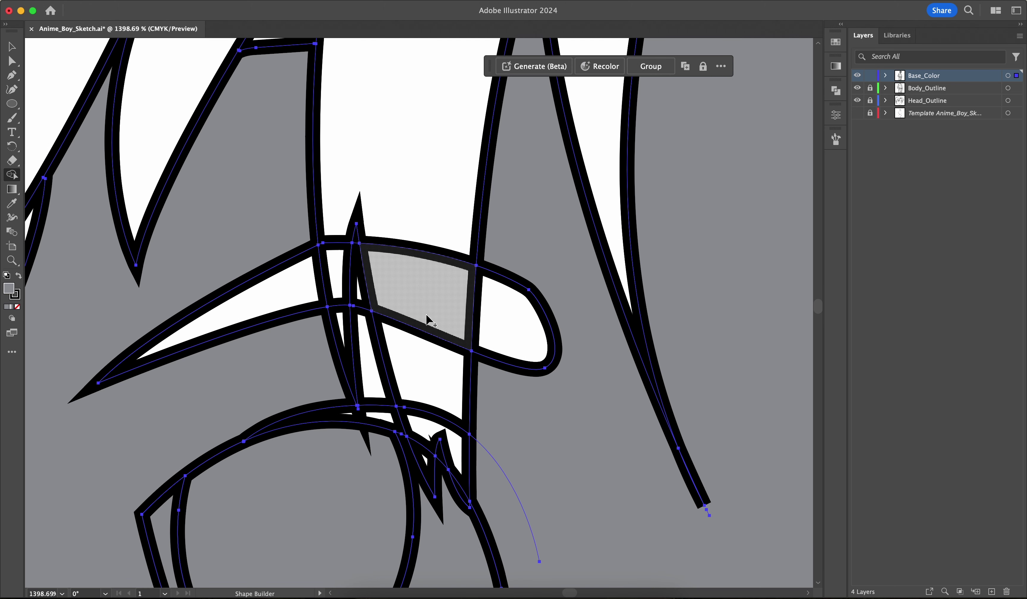
pyautogui.moveTo(427, 316)
pyautogui.mouseDown()
pyautogui.moveTo(358, 276)
pyautogui.moveTo(230, 329)
pyautogui.mouseUp()
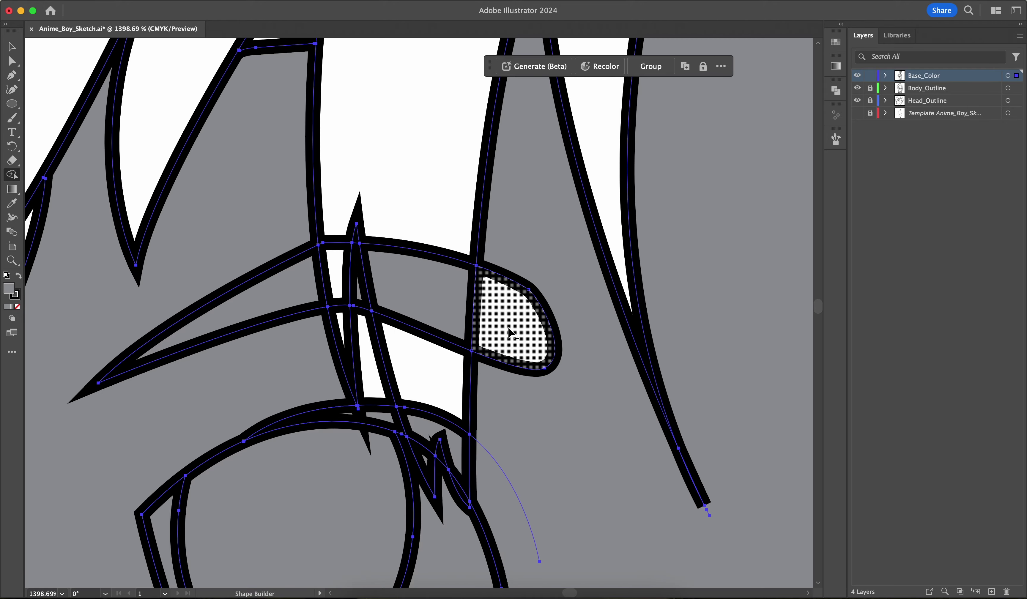
pyautogui.click(509, 333)
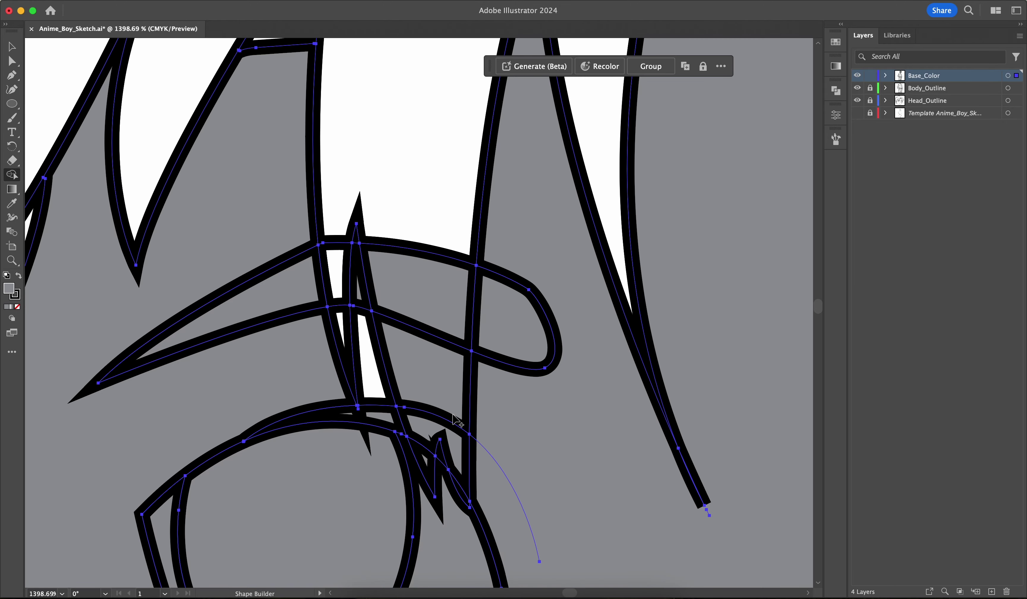
pyautogui.click(372, 358)
pyautogui.scroll(-6, 390, 194)
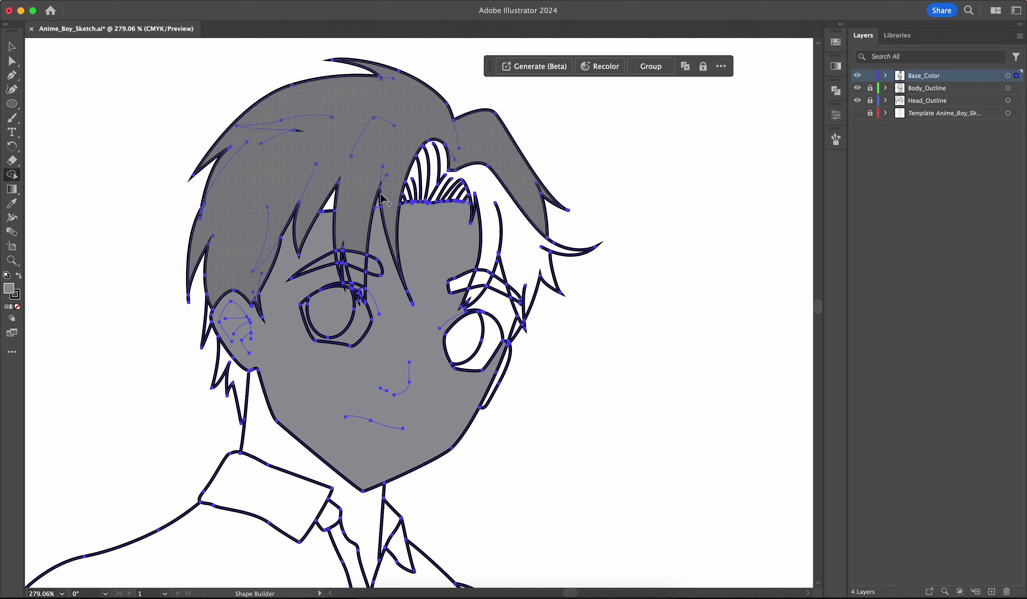
# Extend both ends of the strokeless line bridging the fringe strands onto their outlines, and reselect all artwork for Shape Builder
pyautogui.scroll(3, 391, 202)
pyautogui.scroll(3, 389, 201)
pyautogui.press('a')
pyautogui.click(309, 272)
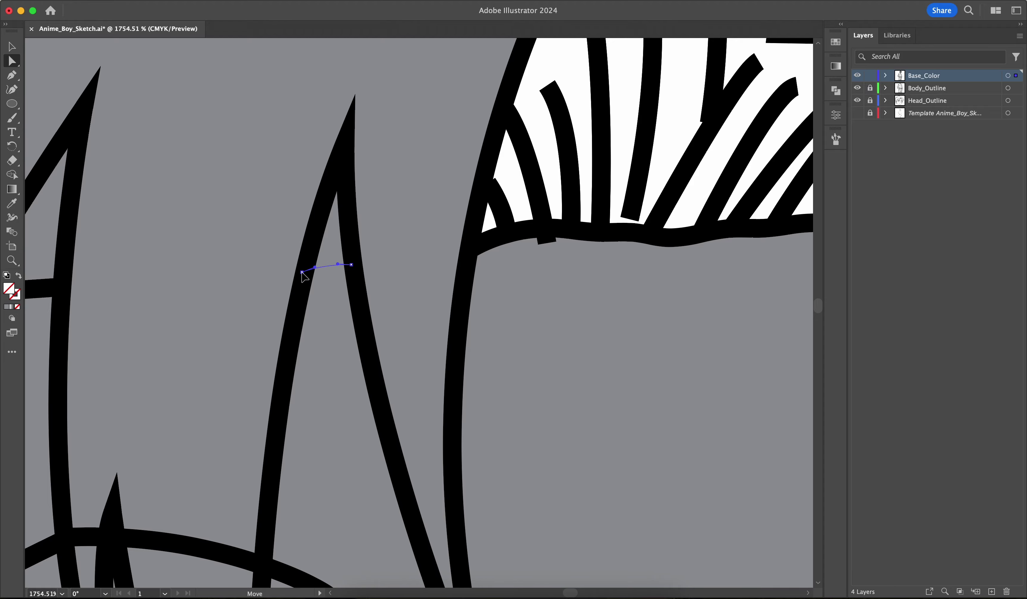
pyautogui.press('super+a')
pyautogui.click(351, 266)
pyautogui.press('super+a')
pyautogui.hotkey('shift', 'm')
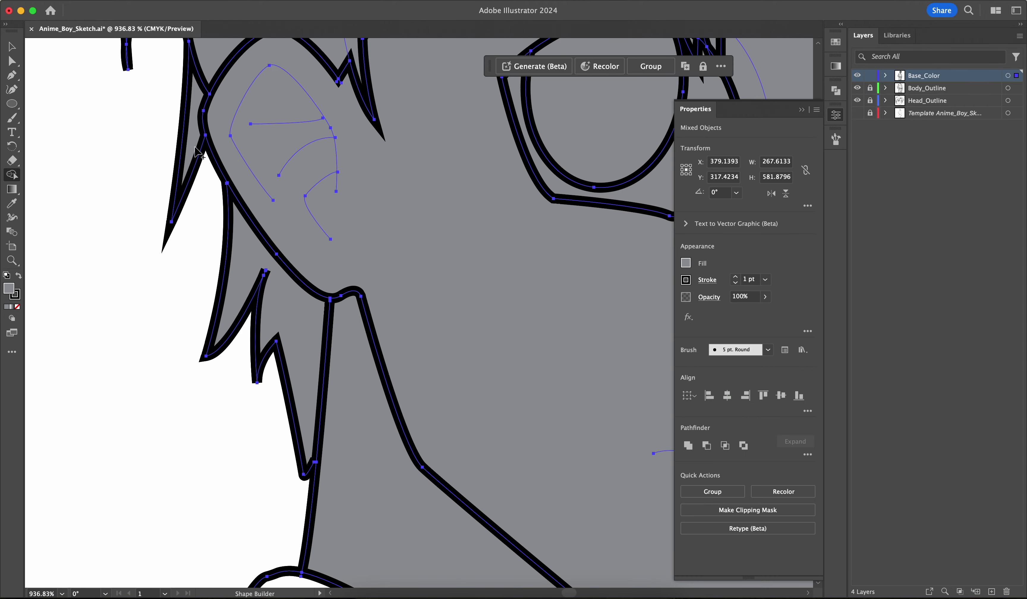
# Build grey shapes for both collar sides, the neck opening and the shirt placket with Shape Builder
pyautogui.scroll(-5, 283, 270)
pyautogui.scroll(-7, 284, 272)
pyautogui.click(316, 189)
pyautogui.click(396, 190)
pyautogui.click(418, 232)
pyautogui.click(391, 263)
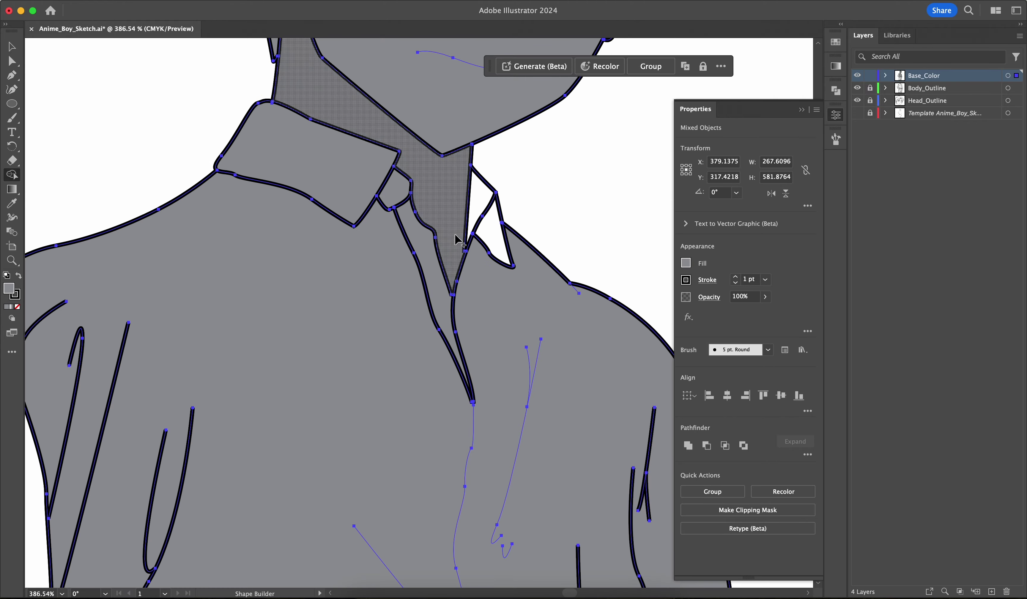
pyautogui.click(478, 205)
pyautogui.click(490, 229)
# Build grey shapes for the bent arm's sleeve, elbow fold, cuff buttons, forearm, belt and trousers with Shape Builder
pyautogui.scroll(-8, 427, 376)
pyautogui.click(204, 272)
pyautogui.click(150, 356)
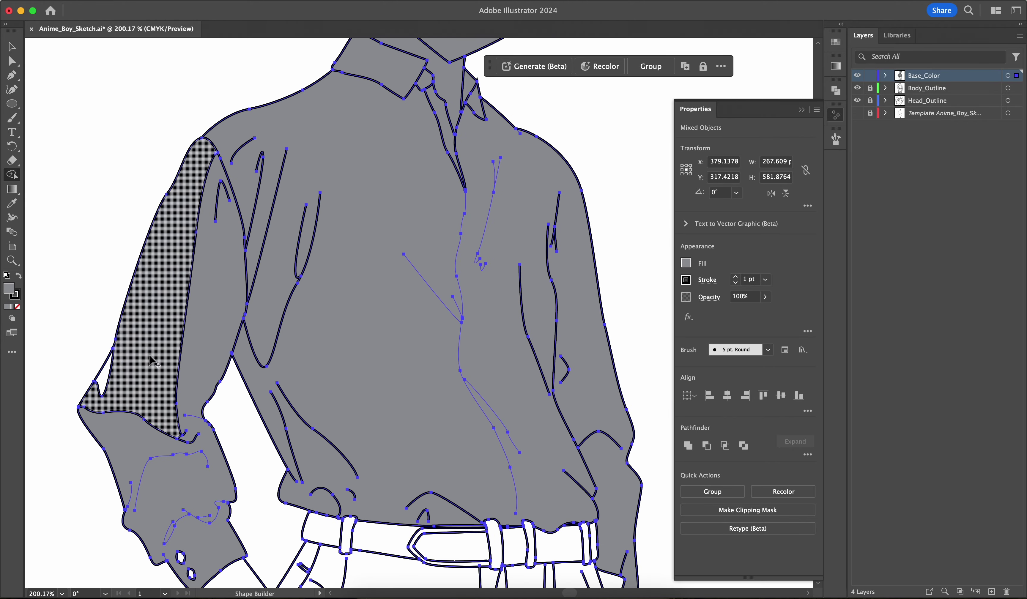
pyautogui.scroll(-6, 197, 412)
pyautogui.scroll(3, 299, 429)
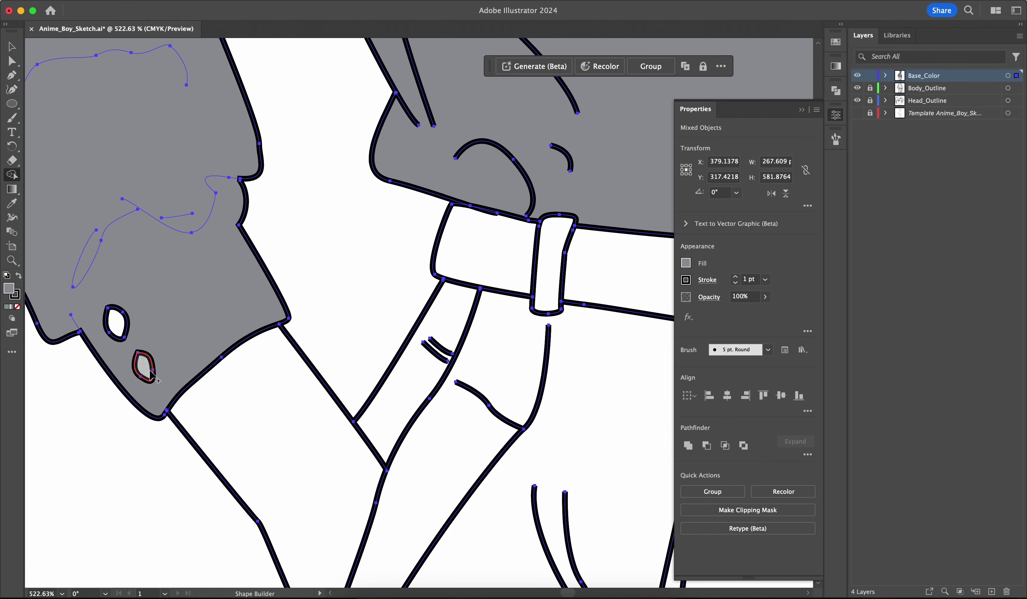
pyautogui.click(302, 432)
# Move the Base_Color layer below the Head_Outline layer and deselect all artwork
pyautogui.press('super+0')
pyautogui.press('a')
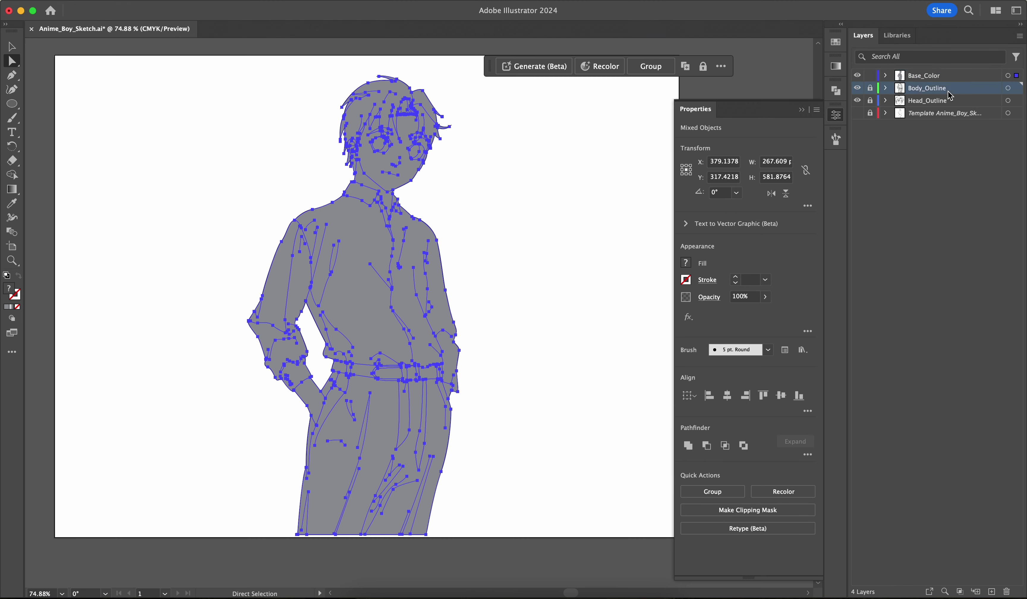
pyautogui.moveTo(927, 79); pyautogui.dragTo(964, 107)
pyautogui.press('super+shift+a')
# Fill the shirt body with a warm off-white, tinting plain white slightly in the CMYK colour mixer
pyautogui.scroll(6, 380, 137)
pyautogui.scroll(-3, 379, 222)
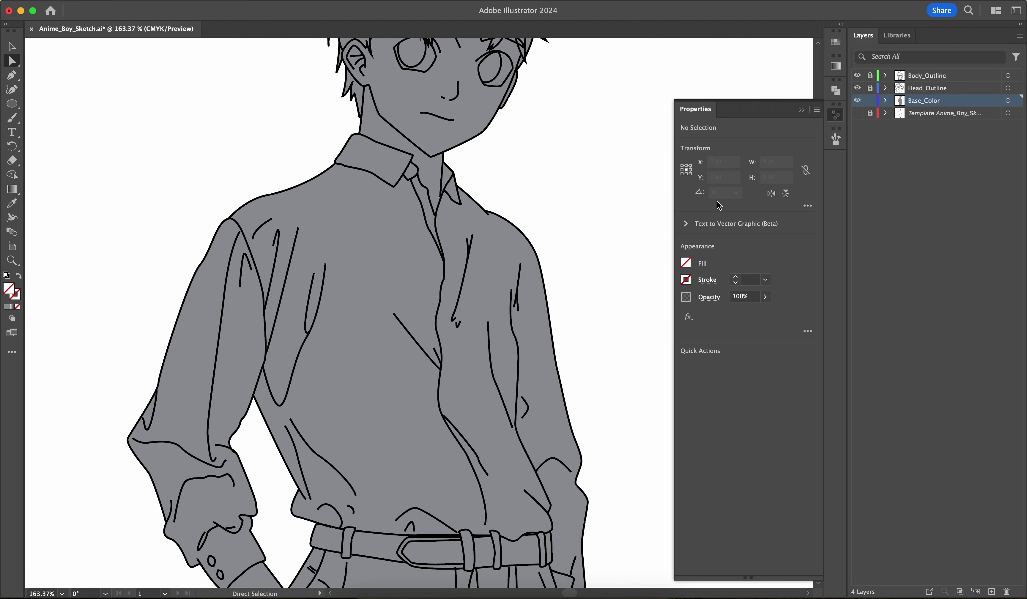
pyautogui.click(441, 384)
pyautogui.click(685, 263)
pyautogui.click(645, 349)
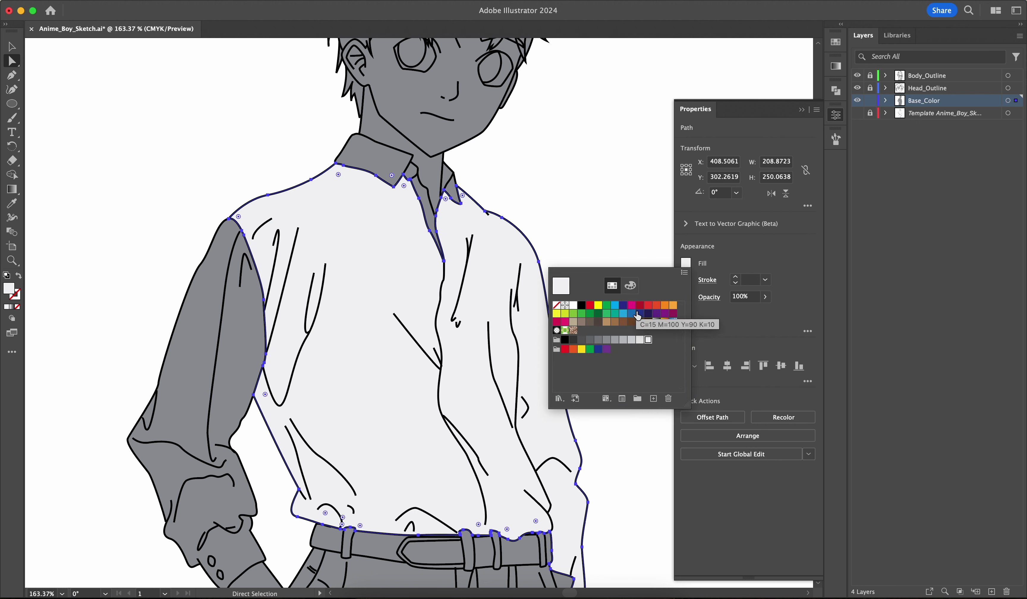
pyautogui.click(612, 285)
pyautogui.click(612, 285)
pyautogui.click(630, 285)
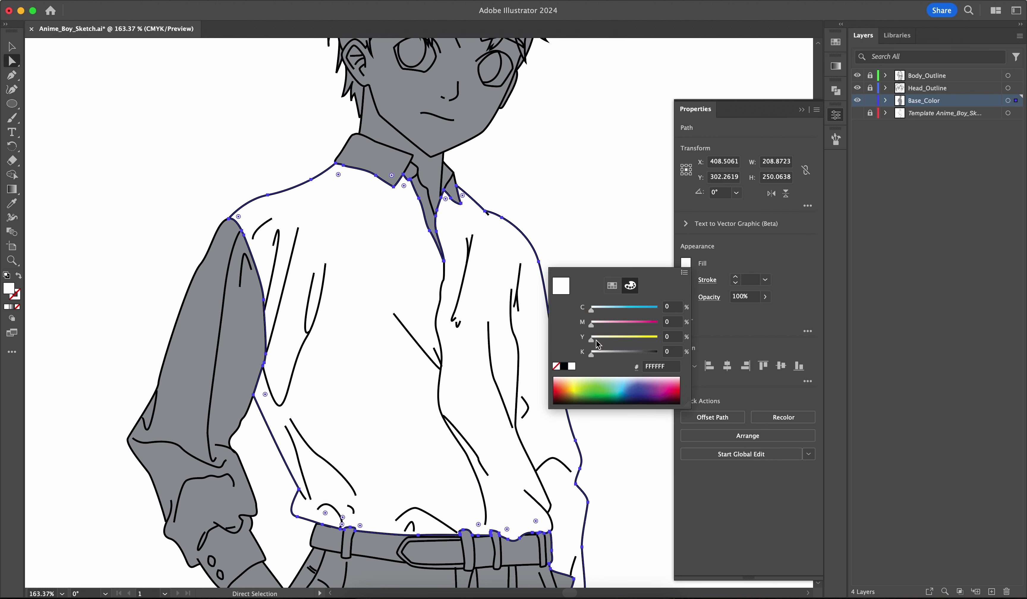
pyautogui.moveTo(591, 340); pyautogui.dragTo(594, 326)
pyautogui.click(441, 305)
# Copy the shirt body's off-white fill to the bent arm's sleeve sections, cuff, collar and placket with the Eyedropper
pyautogui.scroll(-5, 441, 306)
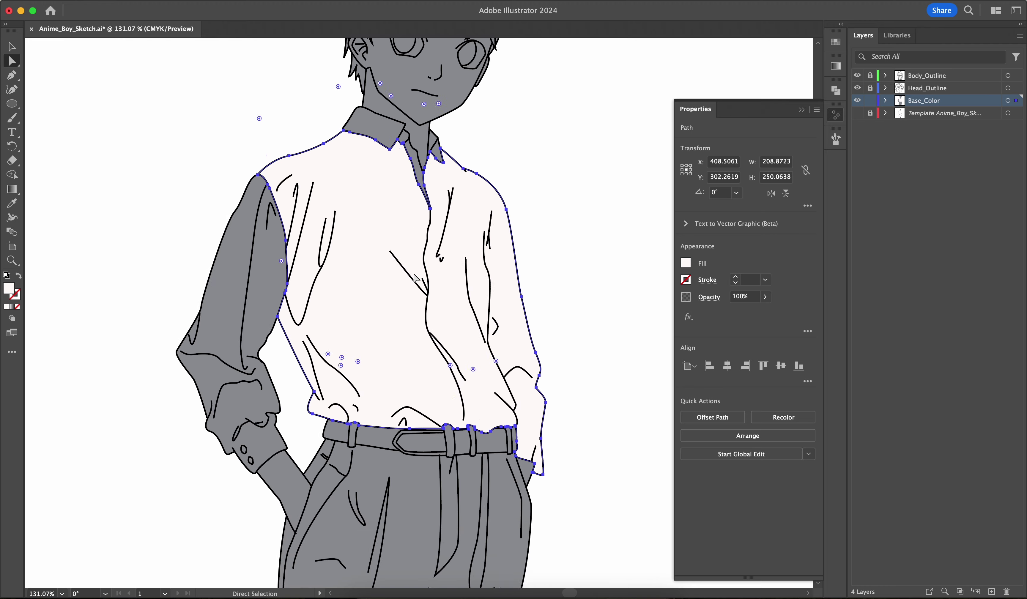
pyautogui.click(254, 273)
pyautogui.keyDown('shift'); pyautogui.click(370, 116); pyautogui.keyUp('shift')
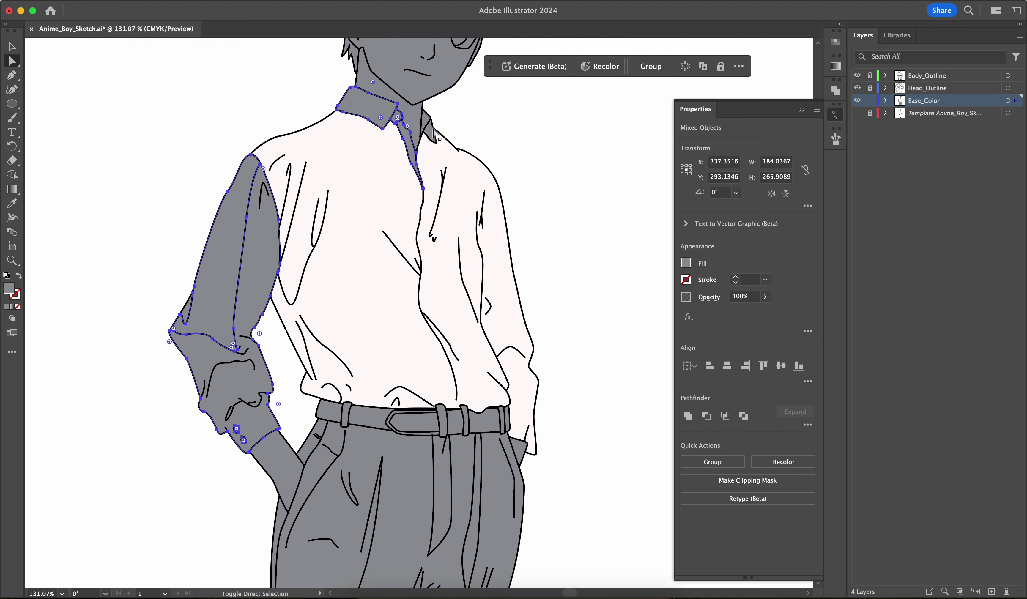
pyautogui.press('i')
pyautogui.click(341, 355)
pyautogui.scroll(5, 165, 325)
# Fill the small fold at the elbow with light grey and the two cuff buttons with a very dark brown swatch
pyautogui.keyDown('super'); pyautogui.click(242, 230); pyautogui.keyUp('super')
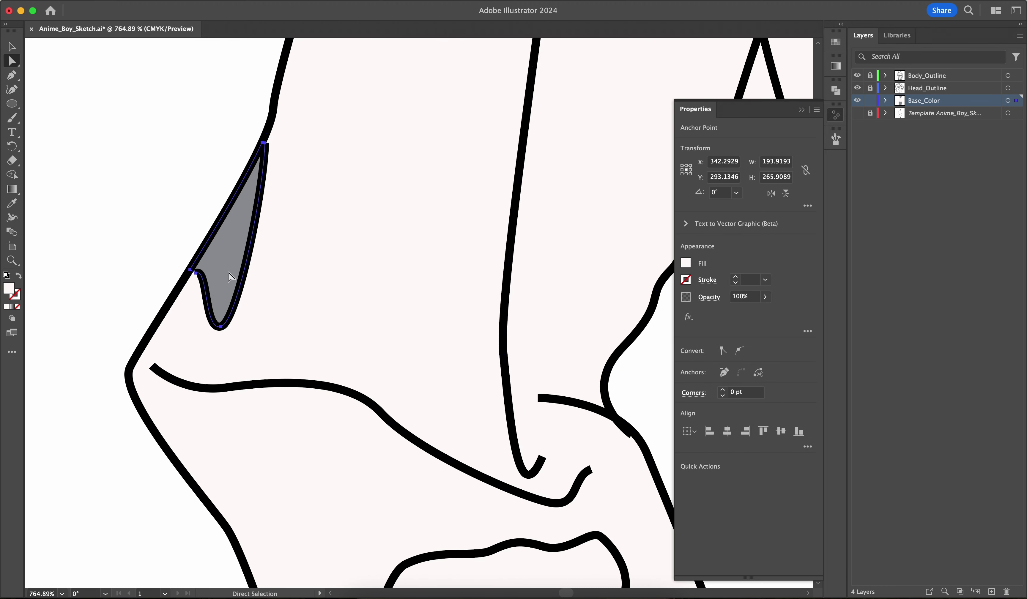
pyautogui.click(344, 226)
pyautogui.scroll(-4, 343, 227)
pyautogui.scroll(-5, 447, 387)
pyautogui.click(646, 323)
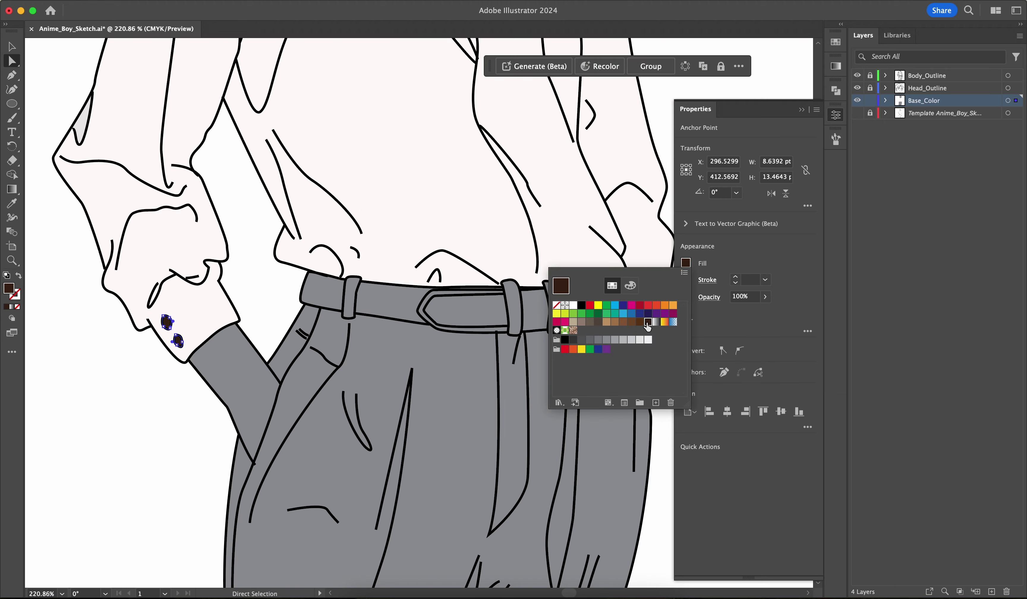
pyautogui.click(383, 307)
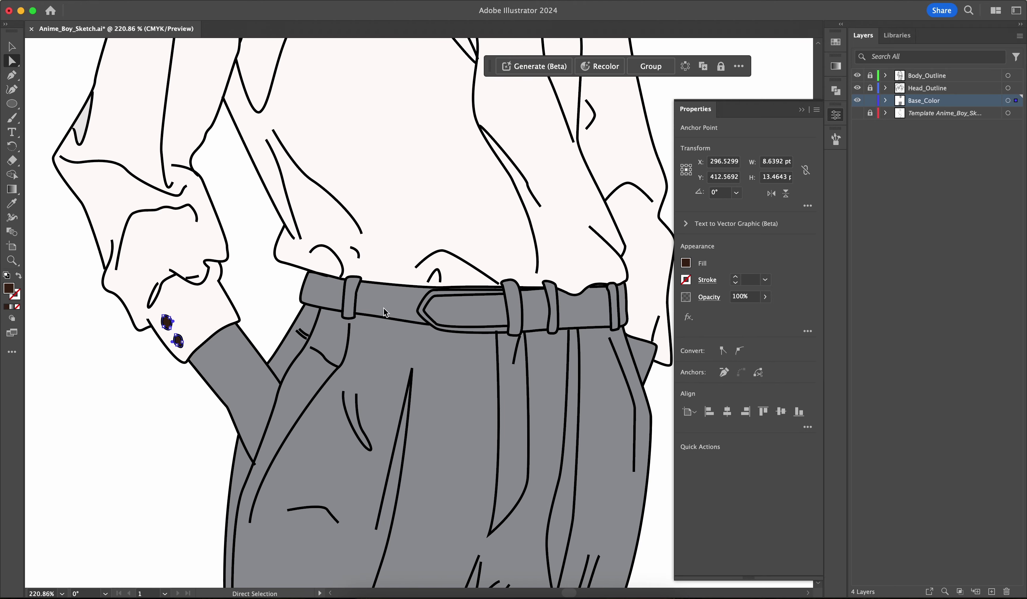
pyautogui.click(384, 308)
pyautogui.keyDown('shift'); pyautogui.click(326, 300); pyautogui.keyUp('shift')
pyautogui.keyDown('shift'); pyautogui.click(475, 331); pyautogui.keyUp('shift')
pyautogui.click(474, 329)
pyautogui.scroll(-2, 340, 305)
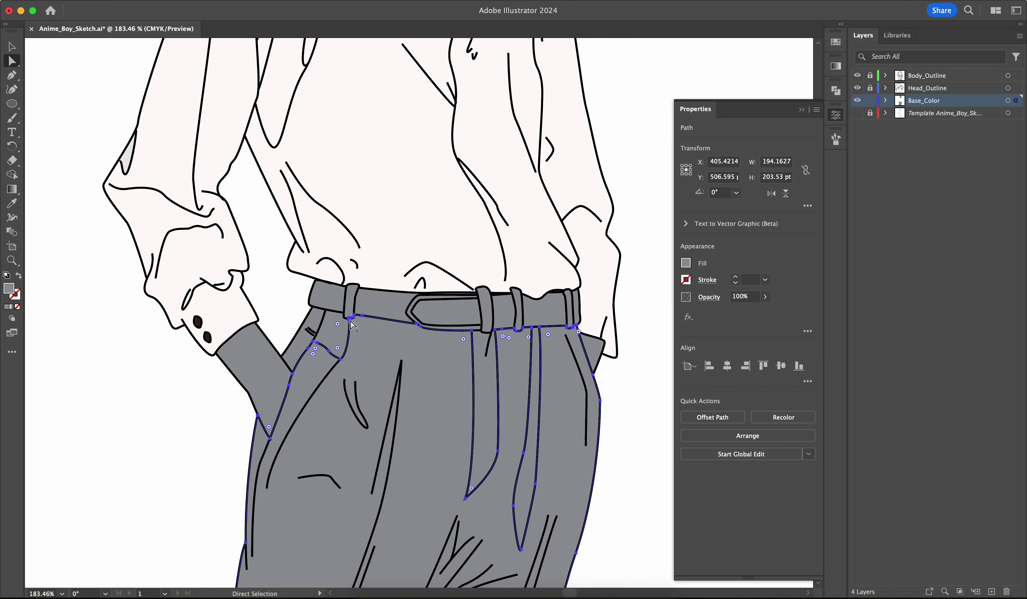
pyautogui.scroll(-2, 339, 305)
# Fill the belt sections with the C=40 M=70 Y=100 K=50 brown swatch and mix in more cyan
pyautogui.click(284, 259)
pyautogui.scroll(4, 322, 267)
pyautogui.keyDown('shift'); pyautogui.click(610, 285); pyautogui.keyUp('shift')
pyautogui.hscroll(5, 465, 273)
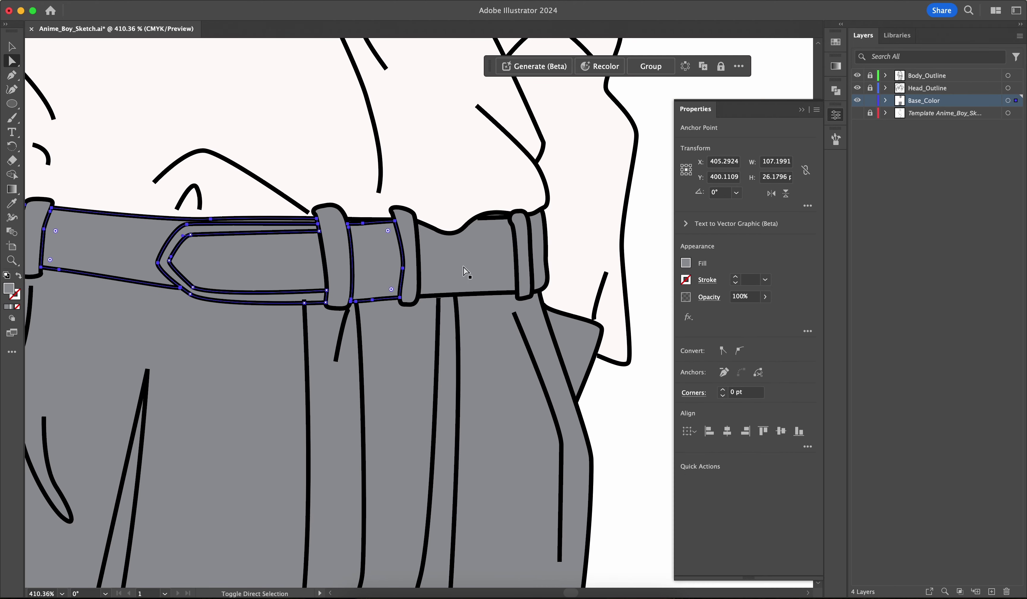
pyautogui.hscroll(-6, 283, 282)
pyautogui.click(685, 263)
pyautogui.click(640, 322)
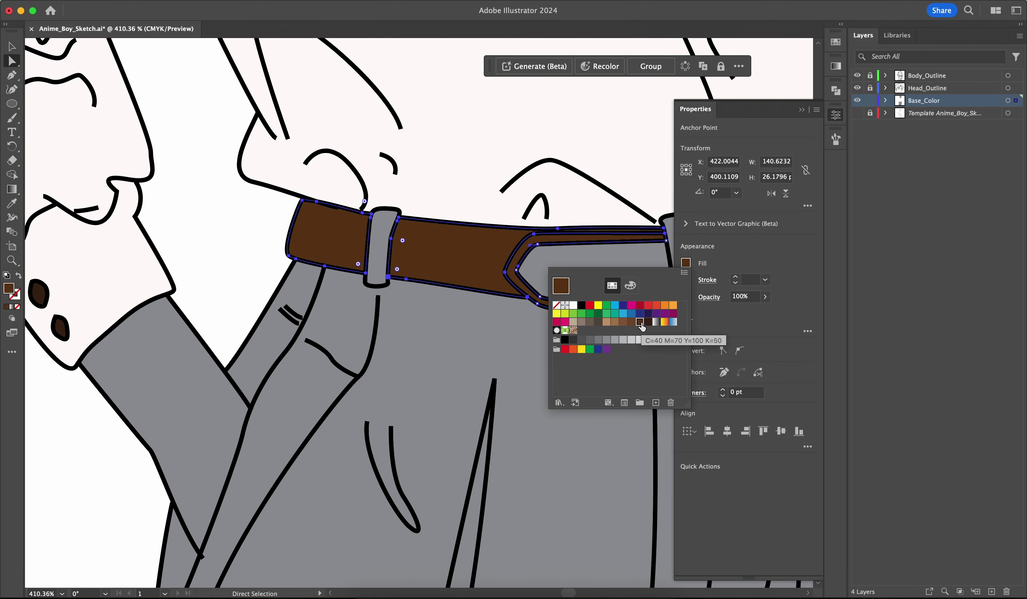
pyautogui.click(630, 286)
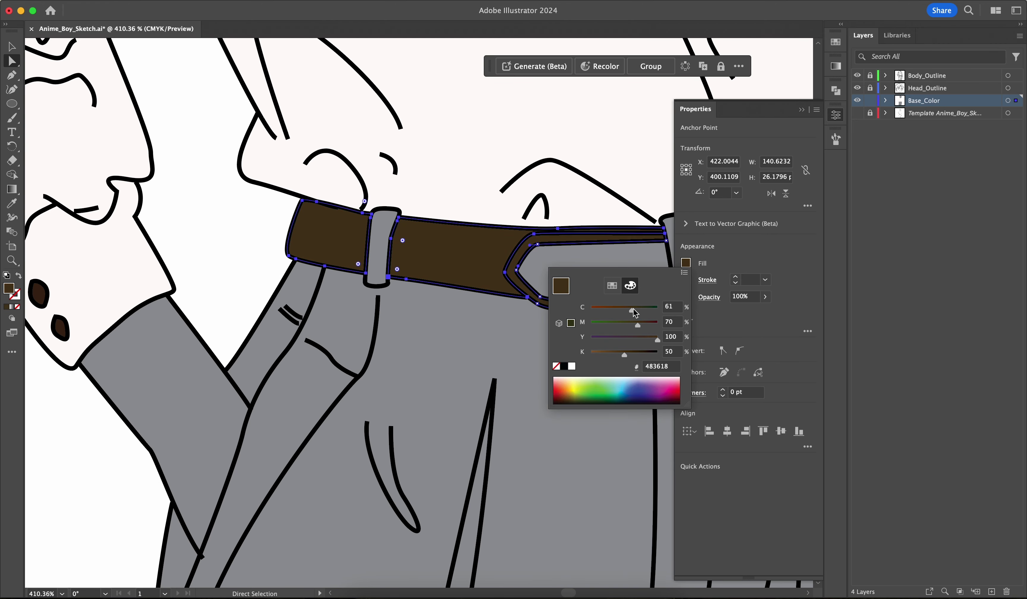
# Fill the trousers and the section behind the front pocket with a medium brown swatch
pyautogui.scroll(-6, 357, 305)
pyautogui.click(356, 305)
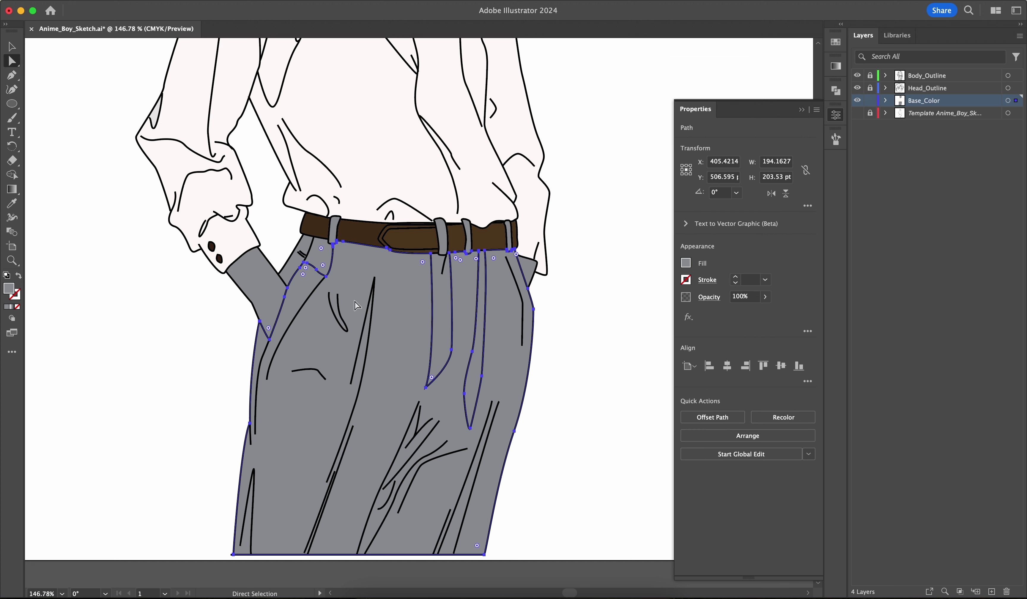
pyautogui.keyDown('shift'); pyautogui.click(326, 254); pyautogui.keyUp('shift')
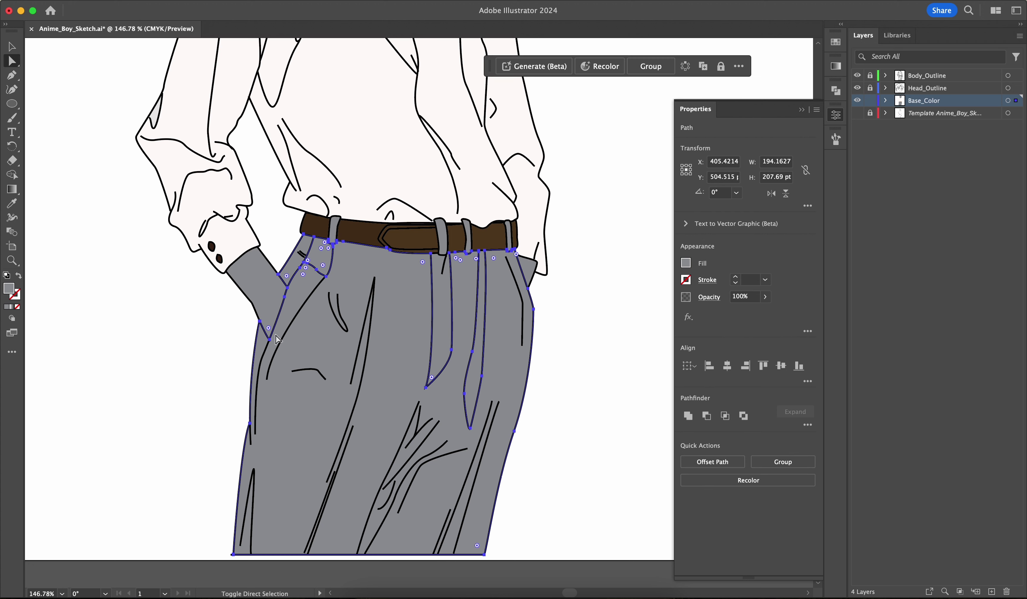
pyautogui.click(685, 264)
pyautogui.click(624, 326)
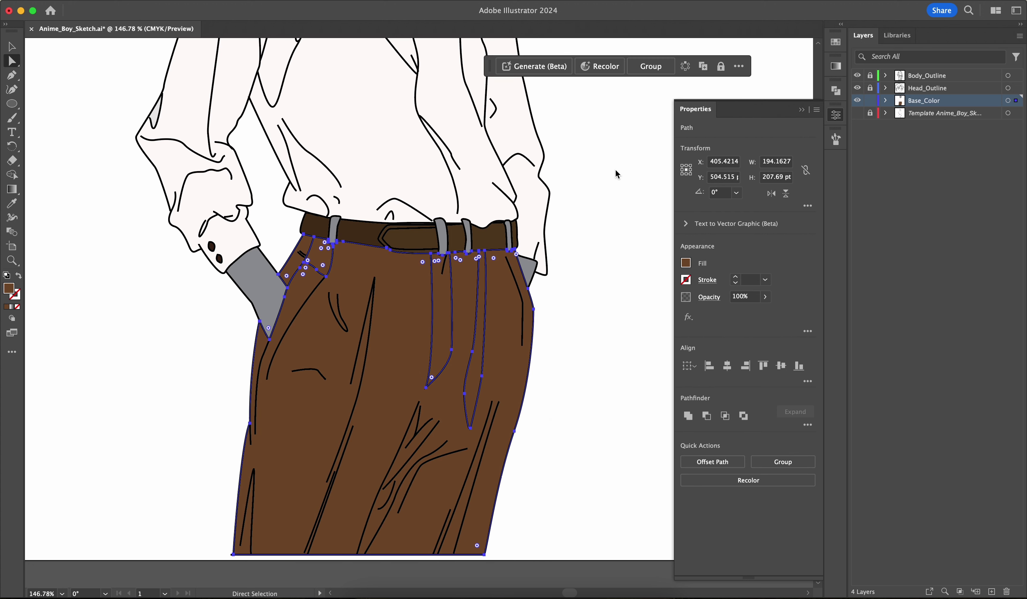
# Fill the small shape between the far cuff and the hip with white and add a trace of black
pyautogui.scroll(-3, 616, 174)
pyautogui.click(573, 283)
pyautogui.scroll(3, 529, 359)
pyautogui.click(488, 348)
pyautogui.press('i')
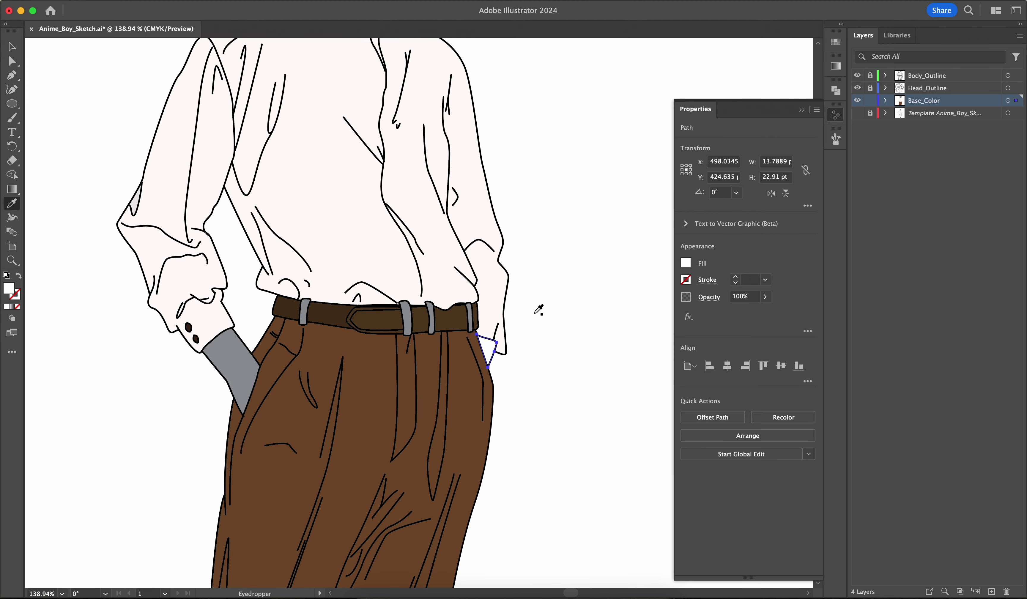
pyautogui.click(686, 263)
pyautogui.moveTo(591, 354); pyautogui.dragTo(594, 354)
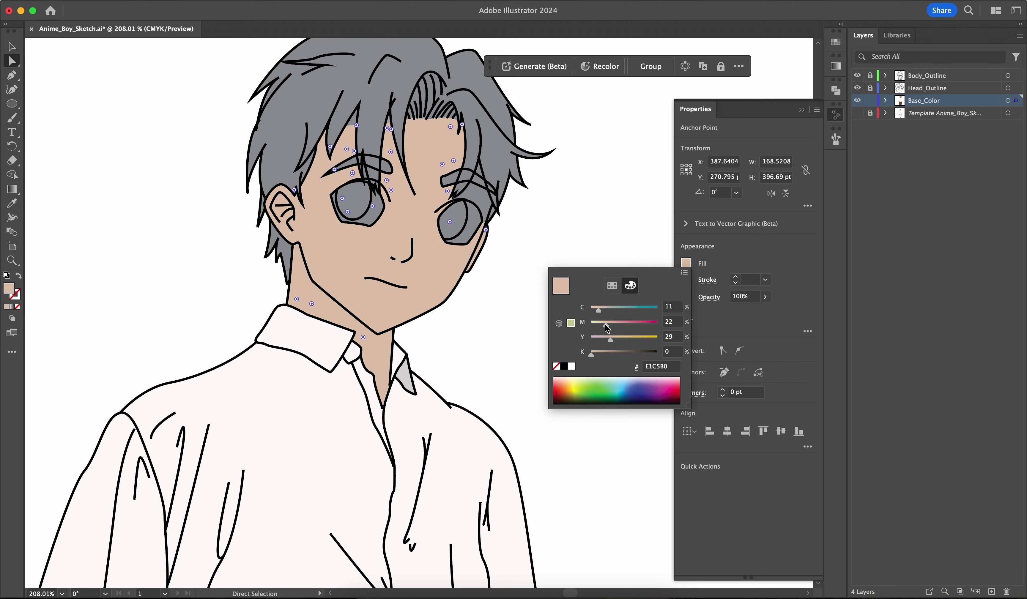
# Set the face, neck and arm fill to C 11, M 19, Y 26, K 0 and copy it to the area above the far eye
pyautogui.moveTo(605, 323); pyautogui.dragTo(605, 331)
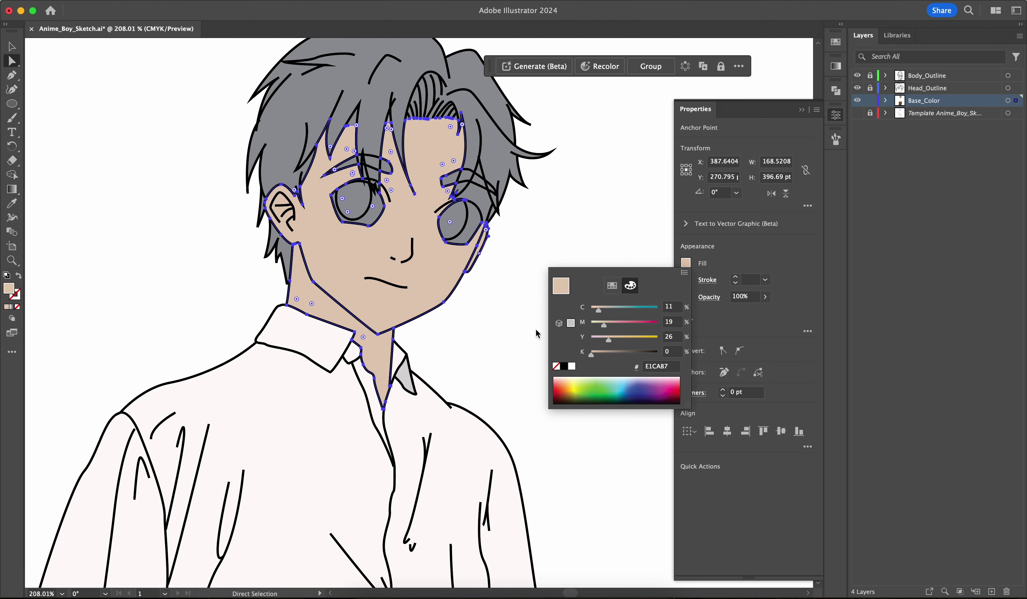
pyautogui.click(518, 356)
pyautogui.scroll(-3, 518, 356)
pyautogui.scroll(5, 470, 259)
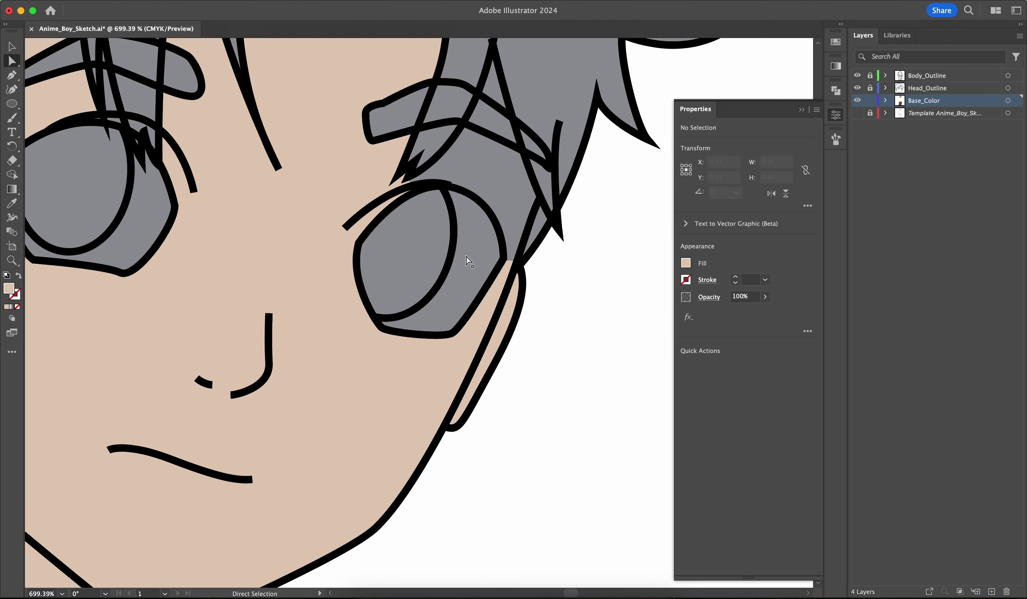
pyautogui.click(481, 173)
pyautogui.scroll(3, 437, 288)
pyautogui.press('i')
pyautogui.click(243, 168)
pyautogui.scroll(-3, 251, 137)
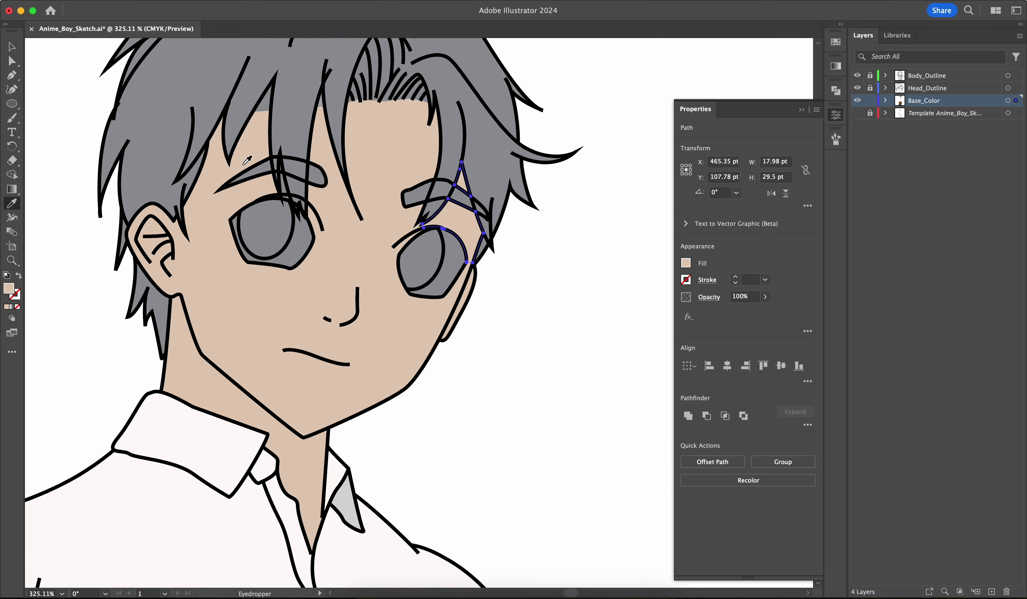
# Copy the shirt's off-white fill to the whites of both eyes
pyautogui.scroll(2, 258, 195)
pyautogui.press('a')
pyautogui.click(294, 288)
pyautogui.keyDown('shift'); pyautogui.click(438, 321); pyautogui.keyUp('shift')
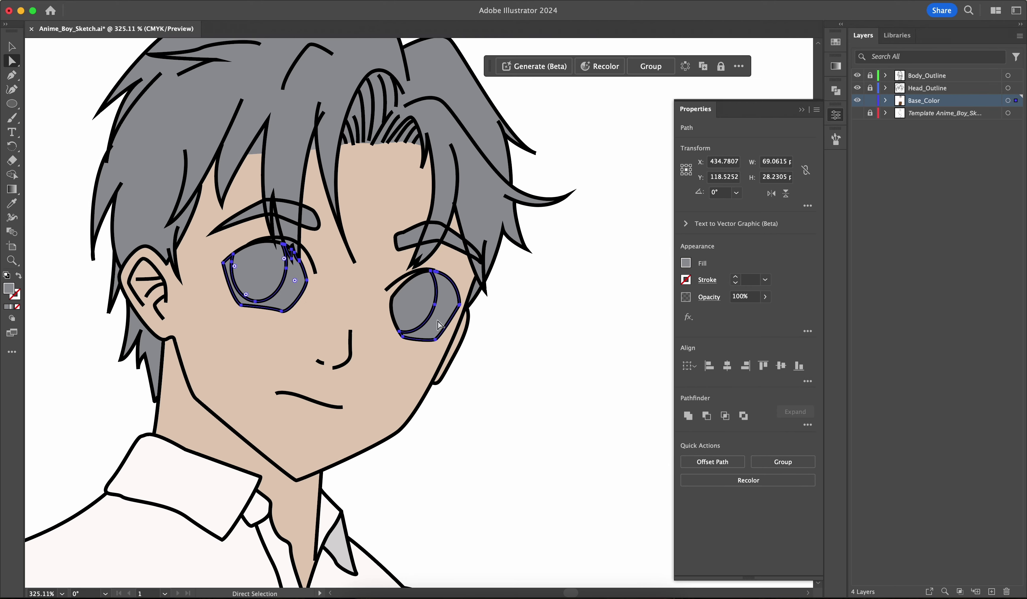
pyautogui.click(220, 485)
# Copy the skin colour to the small gap between the hair strands just below the ear-side eyebrow
pyautogui.press('a')
pyautogui.click(370, 290)
pyautogui.scroll(3, 321, 271)
pyautogui.click(284, 288)
pyautogui.scroll(3, 311, 335)
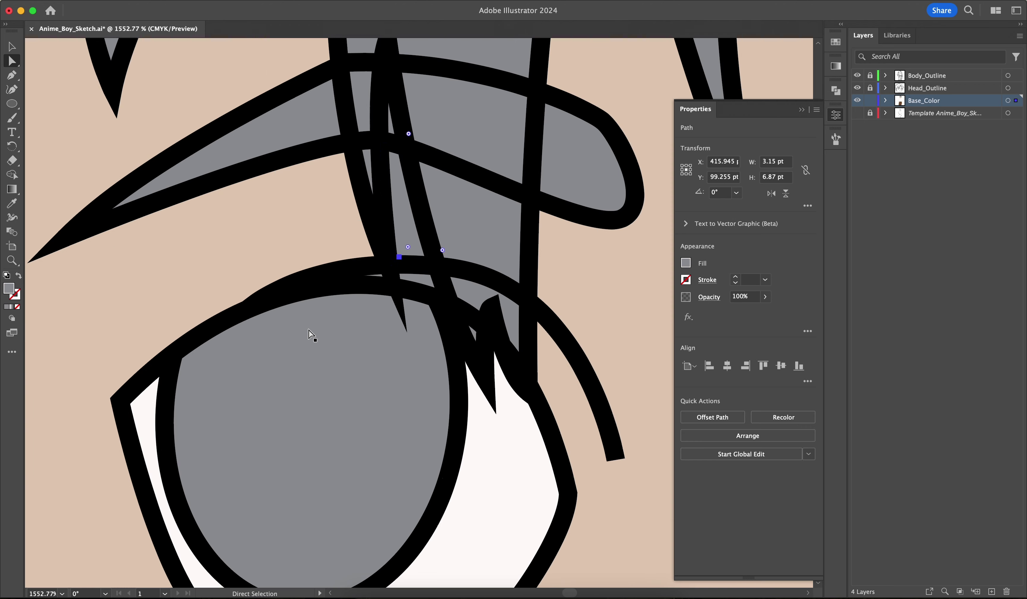
pyautogui.press('i')
pyautogui.click(573, 280)
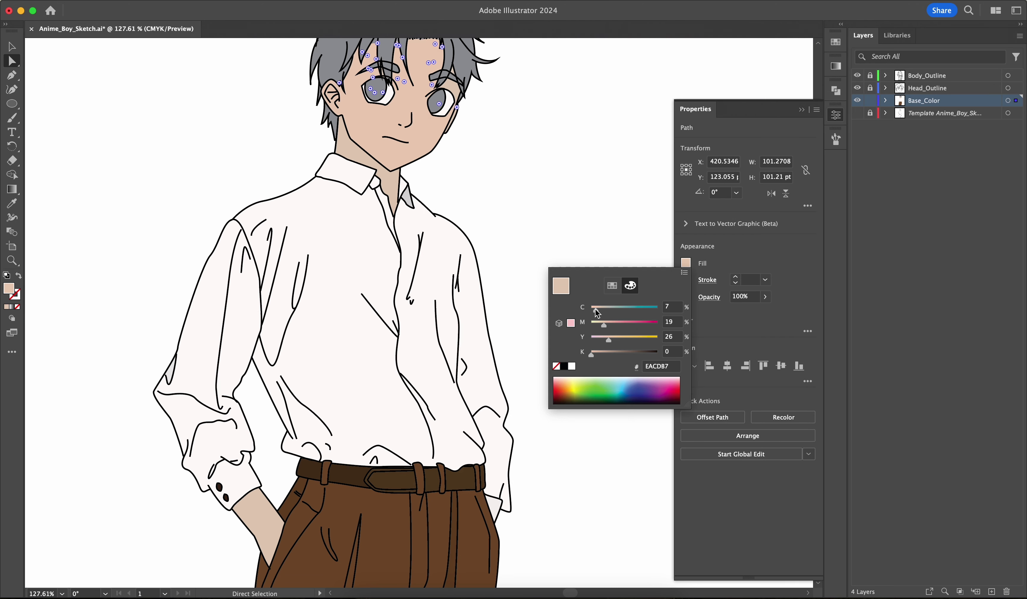
# Brighten the face's skin tone to C 3, M 19, Y 26, K 0
pyautogui.click(593, 310)
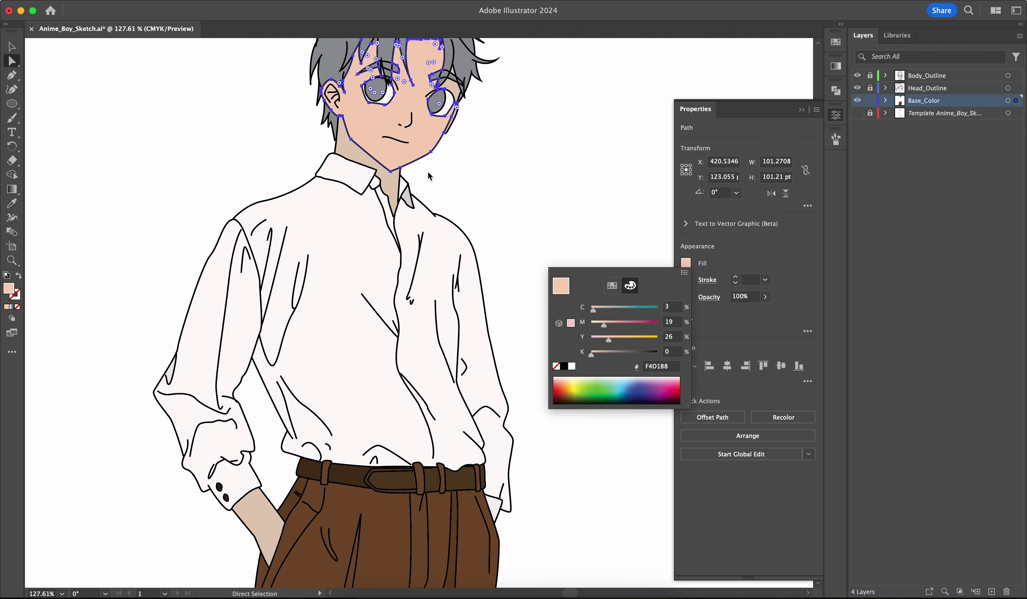
pyautogui.click(416, 118)
pyautogui.scroll(5, 416, 118)
pyautogui.click(521, 249)
# Copy the brighter face tone to the remaining skin shapes, including the area above the far eye, the neck and the arm
pyautogui.scroll(5, 521, 249)
pyautogui.click(501, 216)
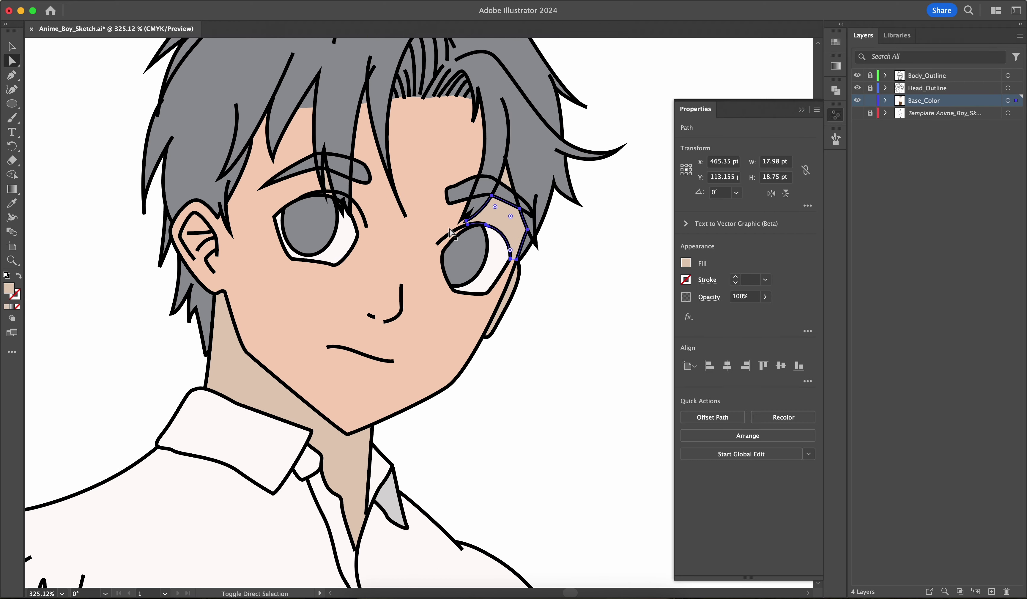
pyautogui.keyDown('shift'); pyautogui.click(509, 177); pyautogui.keyUp('shift')
pyautogui.scroll(3, 341, 181)
pyautogui.scroll(-5, 342, 181)
pyautogui.keyDown('shift'); pyautogui.click(339, 287); pyautogui.keyUp('shift')
pyautogui.scroll(-5, 298, 314)
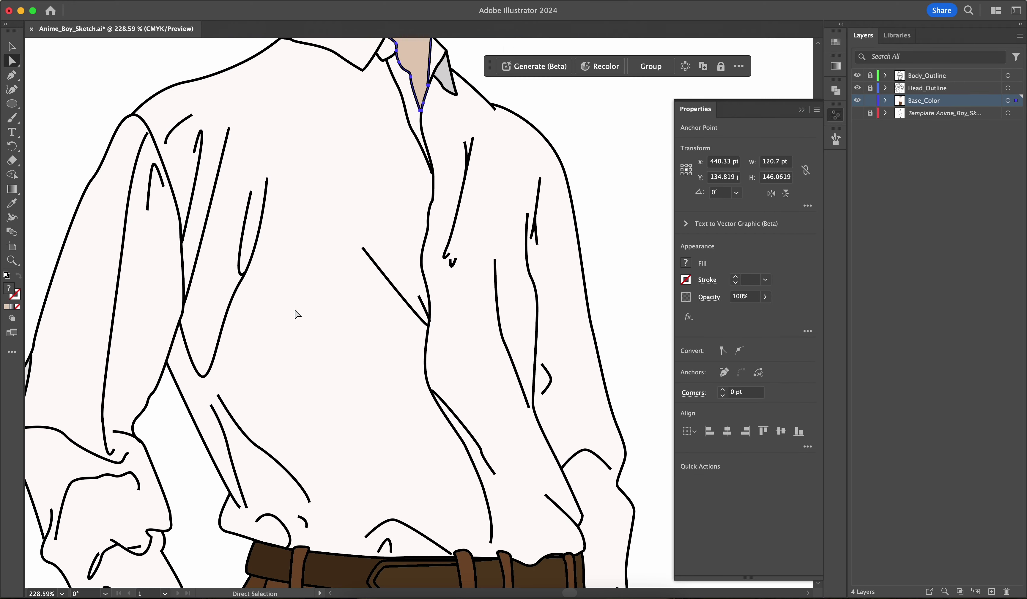
pyautogui.scroll(2, 284, 393)
pyautogui.scroll(10, 284, 392)
pyautogui.click(507, 361)
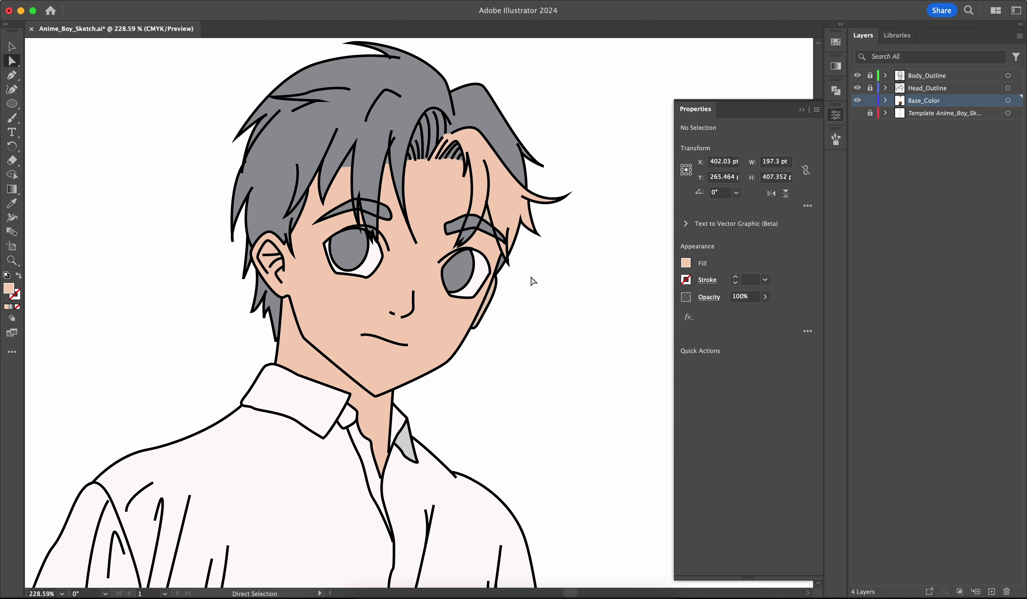
# Restore the grey fill of the hair section over the far side of the face
pyautogui.scroll(5, 530, 280)
pyautogui.click(502, 186)
pyautogui.scroll(-3, 458, 104)
pyautogui.keyDown('shift'); pyautogui.click(419, 156); pyautogui.keyUp('shift')
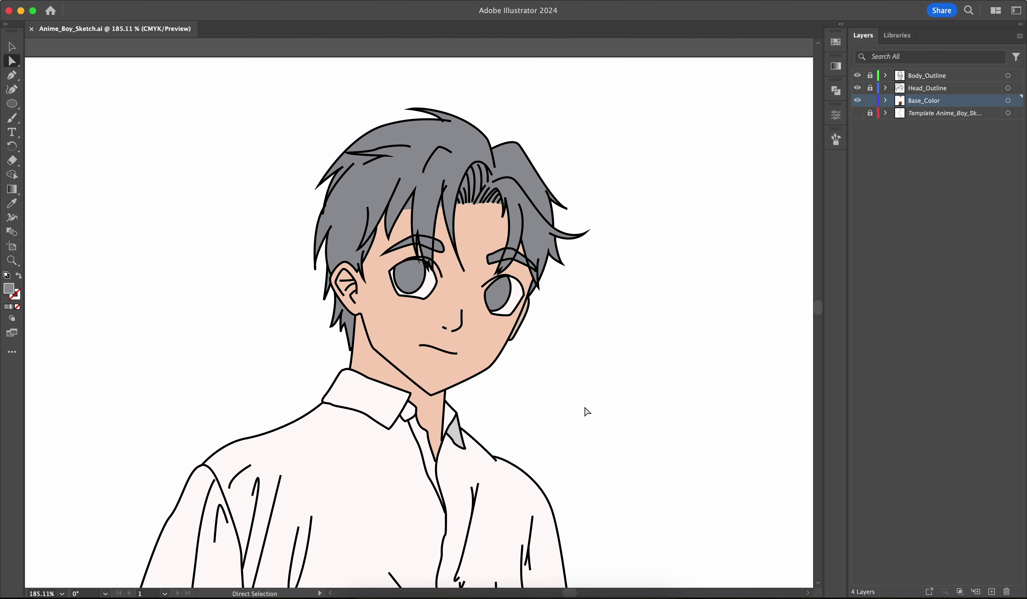
# Select the inner hair shapes along the forehead hairline and darken their grey fill to K 80
pyautogui.scroll(4, 427, 152)
pyautogui.click(381, 293)
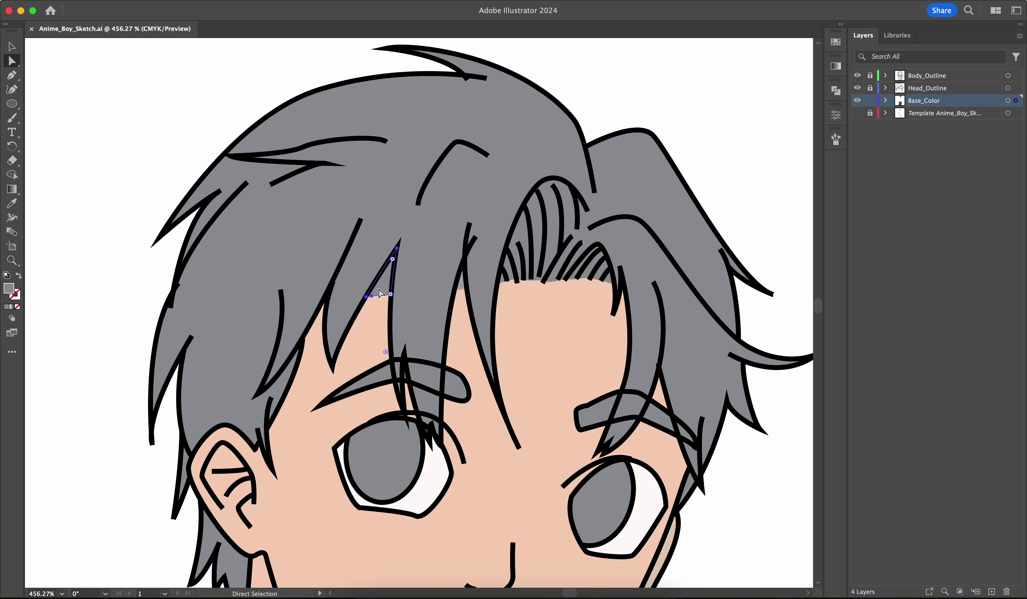
pyautogui.keyDown('shift'); pyautogui.click(463, 284); pyautogui.keyUp('shift')
pyautogui.keyDown('shift'); pyautogui.click(519, 275); pyautogui.keyUp('shift')
pyautogui.click(836, 116)
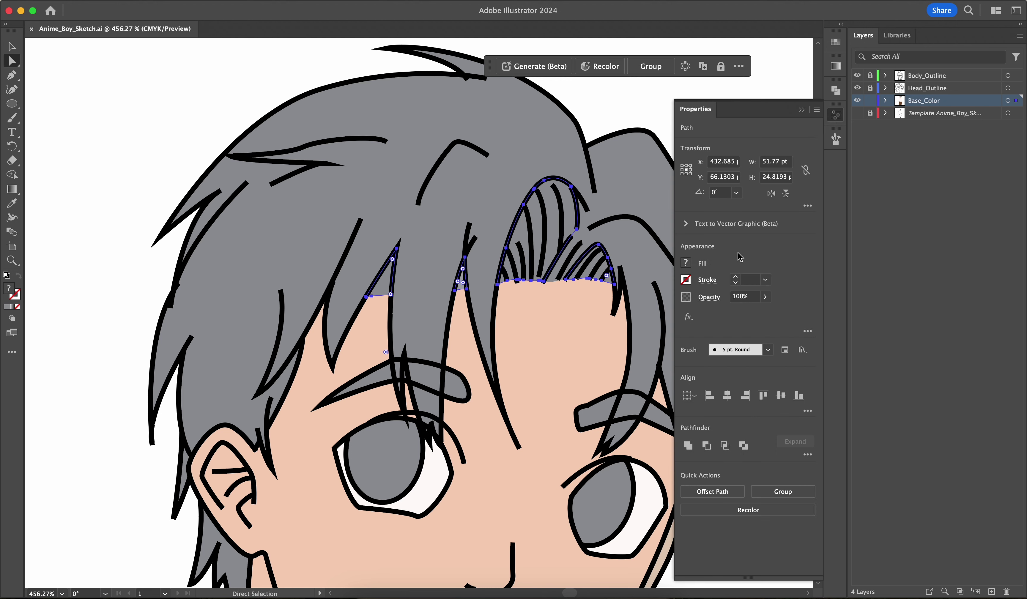
pyautogui.click(836, 115)
pyautogui.click(834, 118)
pyautogui.click(685, 262)
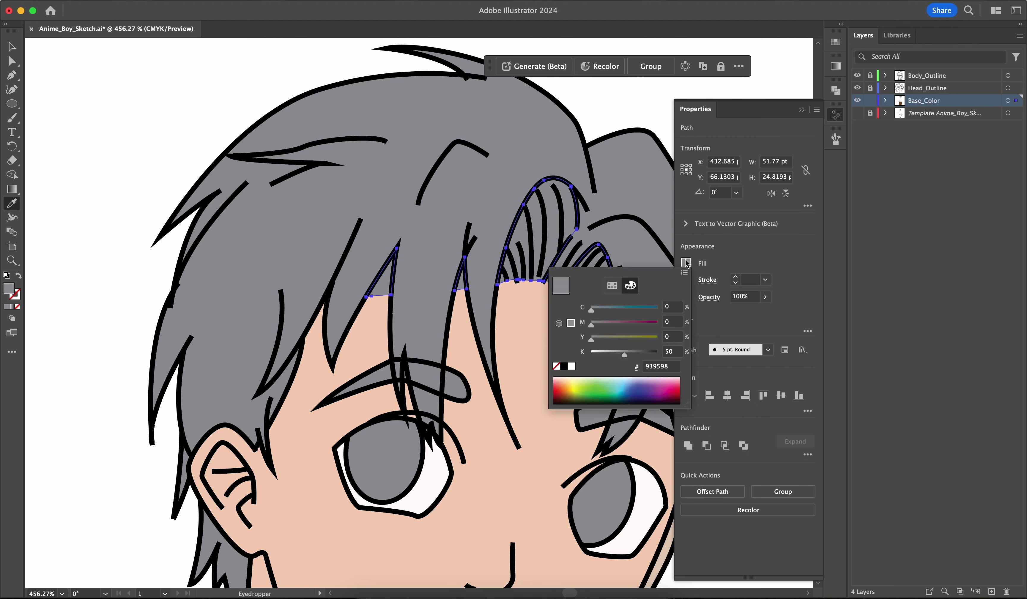
pyautogui.moveTo(627, 355); pyautogui.dragTo(644, 357)
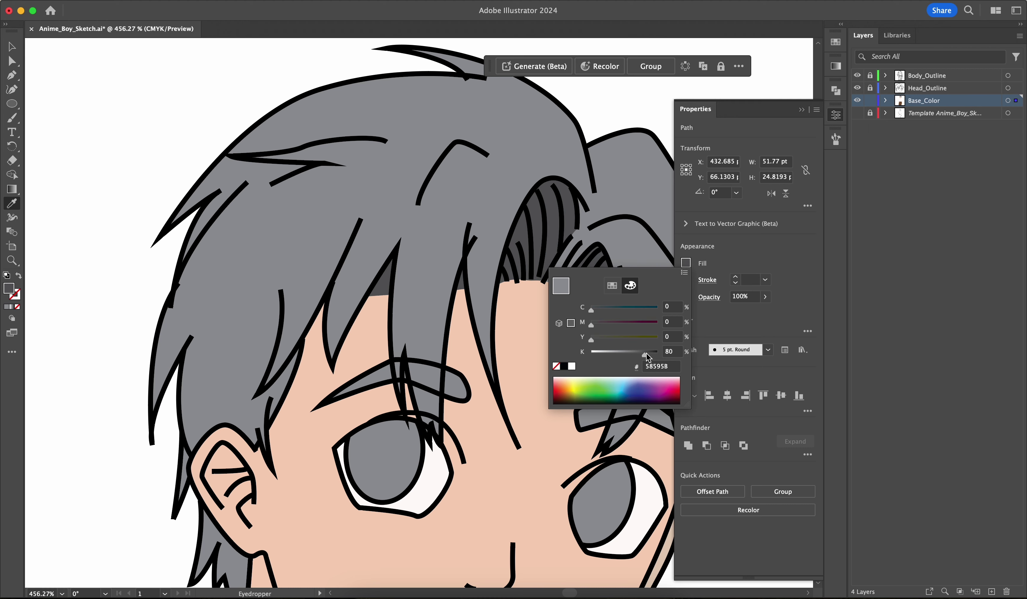
# Select the main, far-side and nape hair shapes together and lighten their grey fill to K 24
pyautogui.press('Escape')
pyautogui.hscroll(3, 658, 195)
pyautogui.press('a')
pyautogui.scroll(-3, 613, 197)
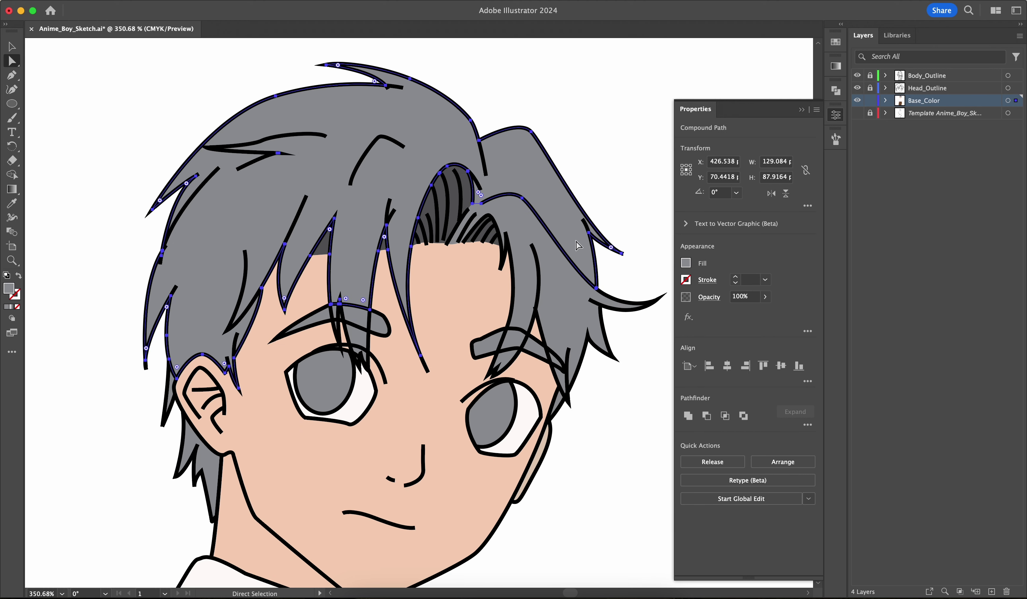
pyautogui.hscroll(2, 535, 247)
pyautogui.keyDown('shift'); pyautogui.click(467, 288); pyautogui.keyUp('shift')
pyautogui.hscroll(-4, 466, 288)
pyautogui.keyDown('shift'); pyautogui.click(232, 339); pyautogui.keyUp('shift')
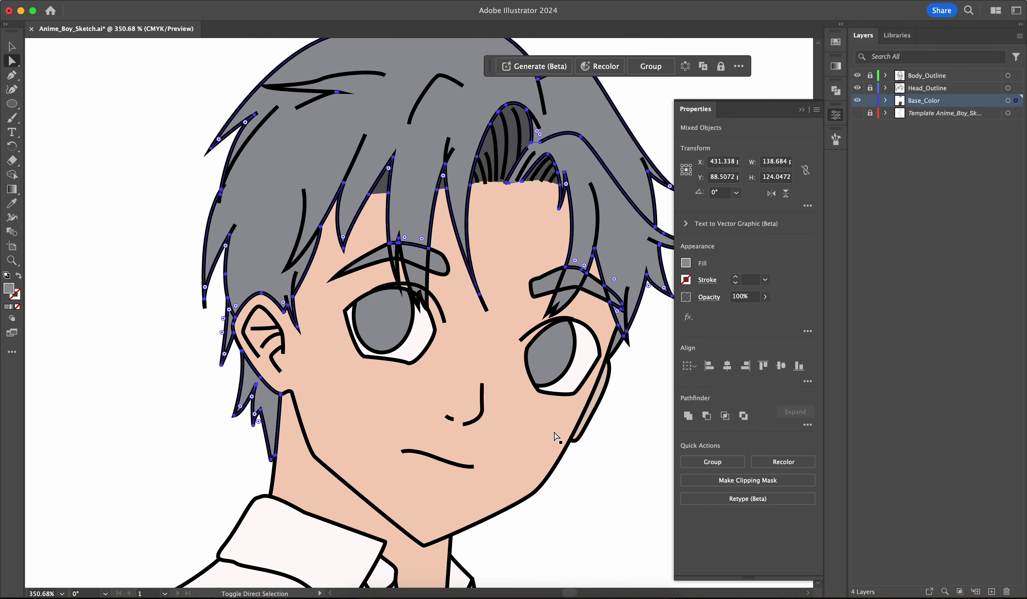
pyautogui.click(619, 343)
pyautogui.hscroll(3, 634, 312)
pyautogui.scroll(2, 633, 312)
pyautogui.click(686, 263)
pyautogui.moveTo(627, 353)
pyautogui.mouseDown()
pyautogui.moveTo(635, 353)
pyautogui.moveTo(607, 357)
pyautogui.mouseUp()
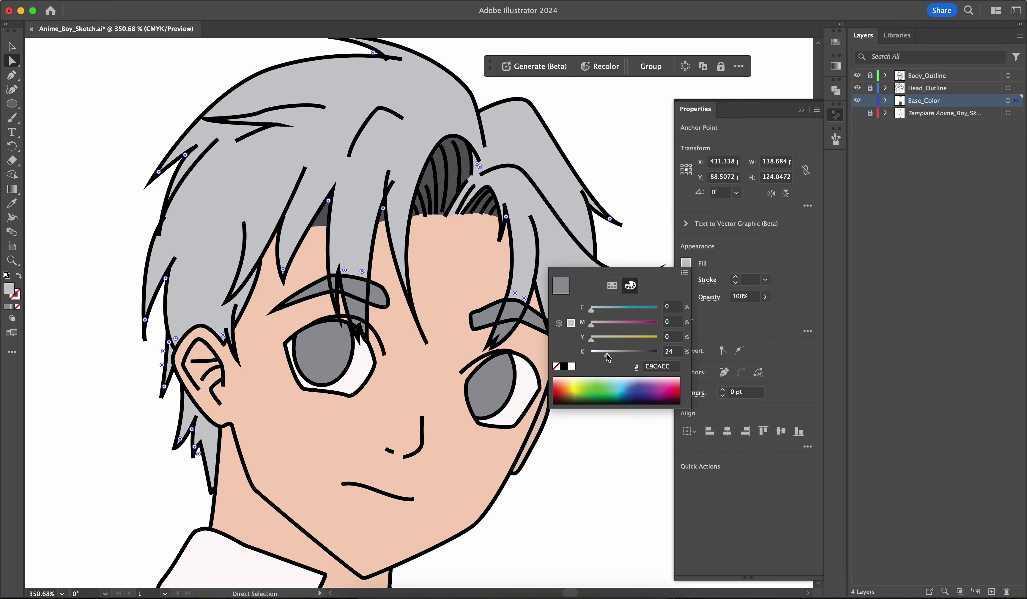
pyautogui.click(456, 314)
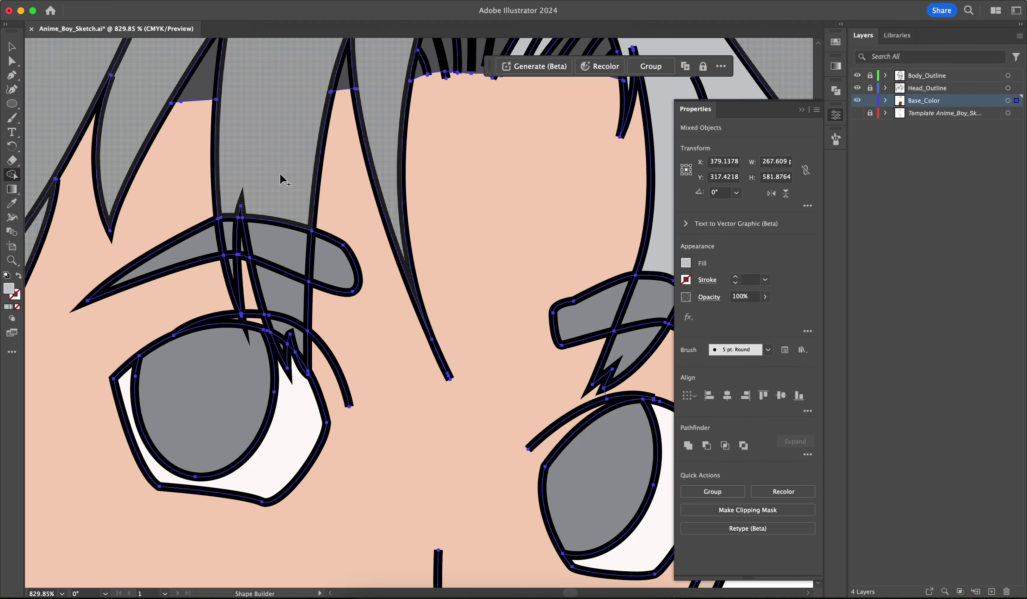
# Merge the pieces of the hair strand crossing the near eyebrow and eye into one light grey shape with Shape Builder
pyautogui.moveTo(277, 169); pyautogui.dragTo(280, 345)
pyautogui.scroll(5, 313, 280)
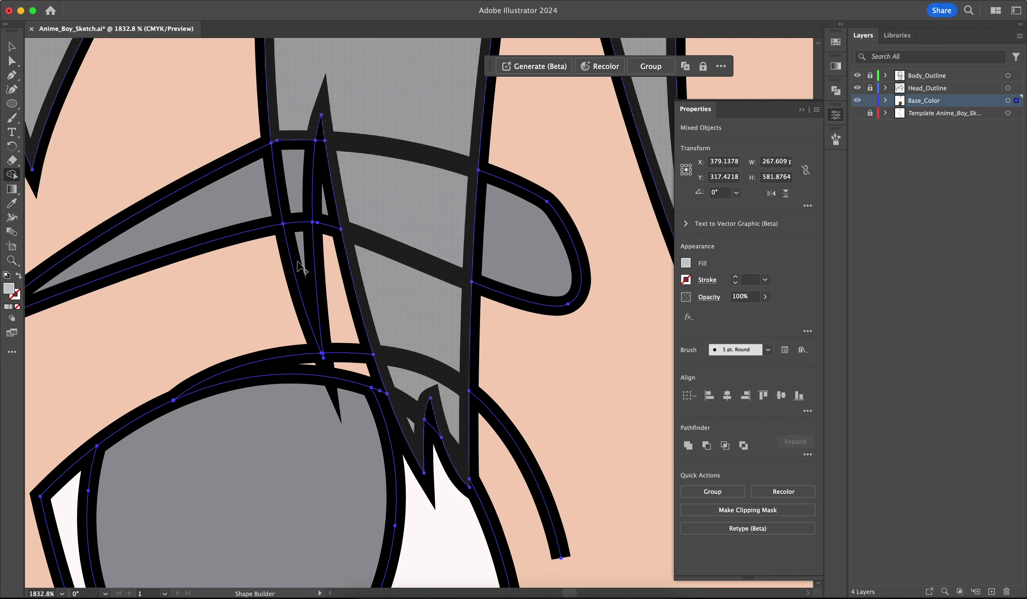
pyautogui.scroll(-5, 312, 280)
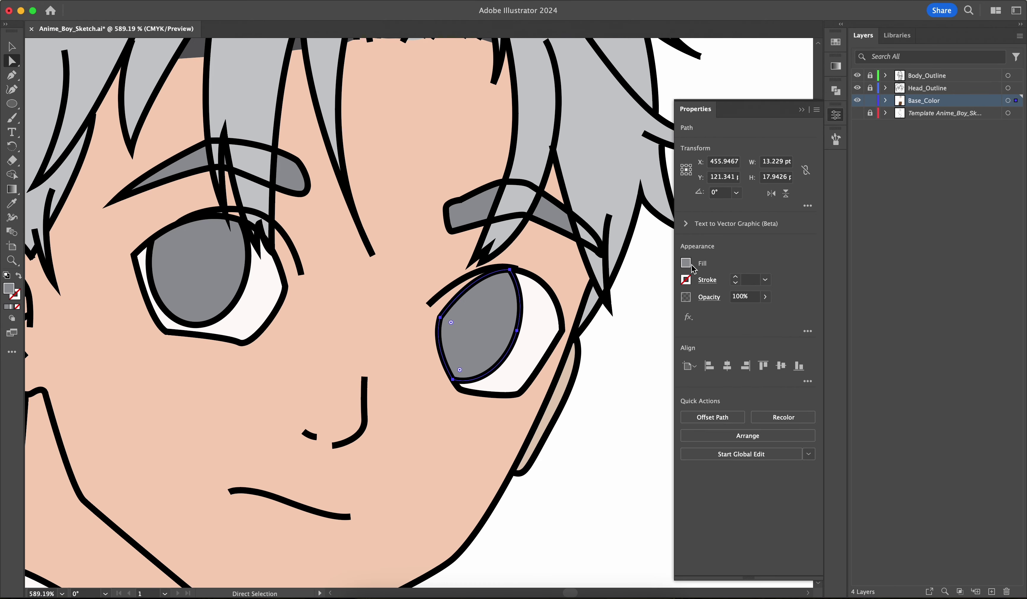
# Change the far iris fill from grey to a dark blue, raising cyan and keeping K at 50
pyautogui.click(685, 262)
pyautogui.click(633, 308)
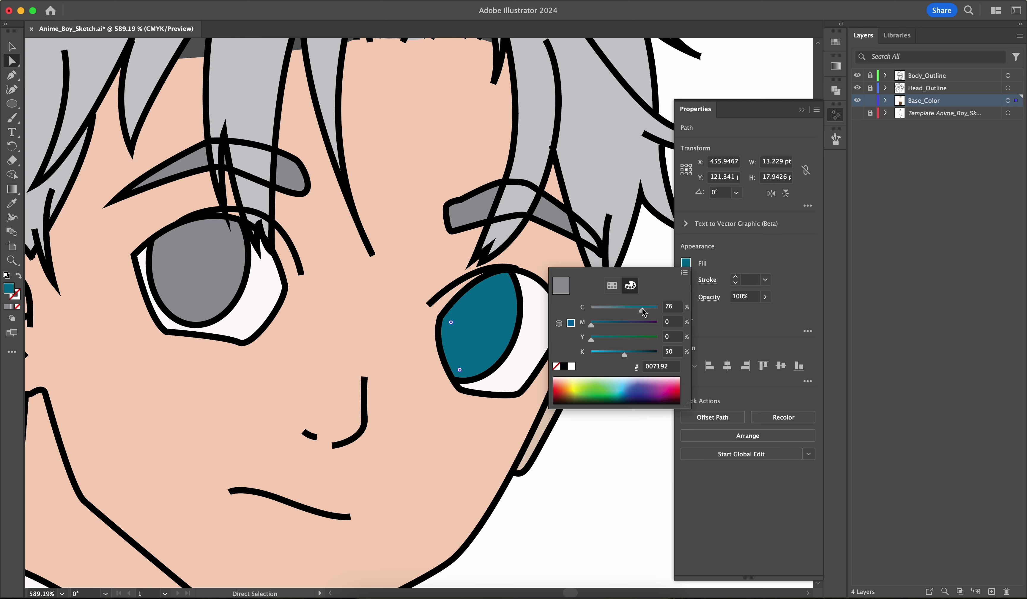
pyautogui.moveTo(646, 309); pyautogui.dragTo(651, 309)
# Copy the dark blue fill from the far iris to the near iris with the Eyedropper
pyautogui.click(206, 268)
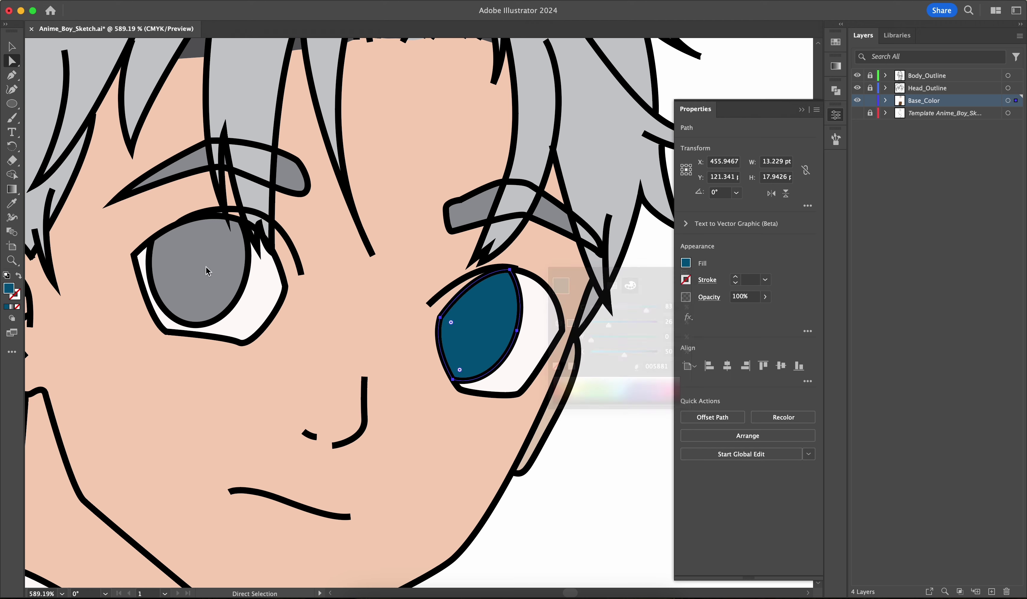
pyautogui.press('i')
pyautogui.click(459, 319)
pyautogui.press('a')
pyautogui.click(353, 277)
pyautogui.scroll(-5, 354, 276)
pyautogui.scroll(8, 350, 288)
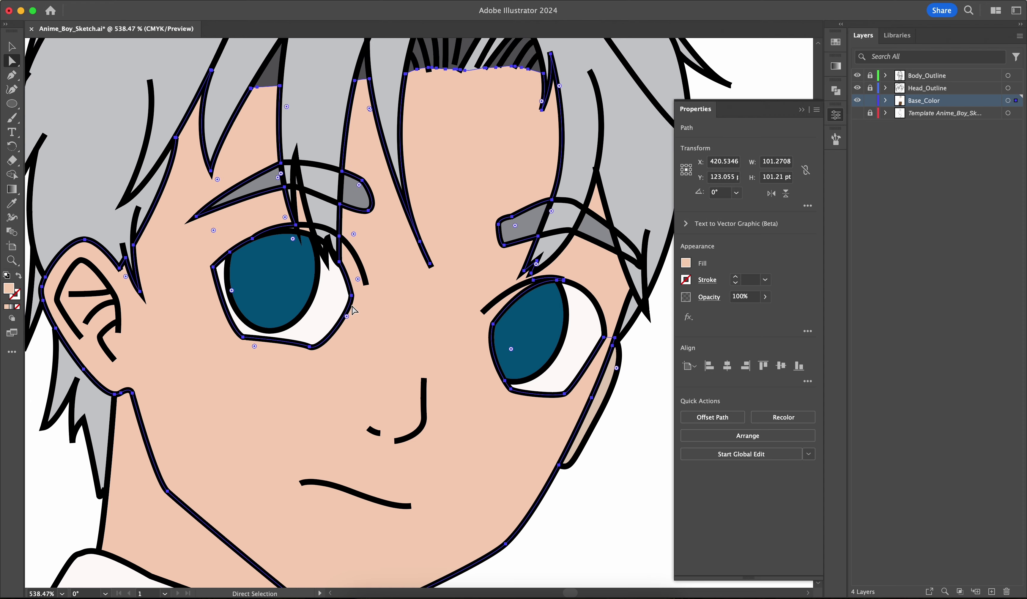
# Create a layer named Eyes above Base_Color and lock the Base_Color layer
pyautogui.click(836, 114)
pyautogui.click(991, 591)
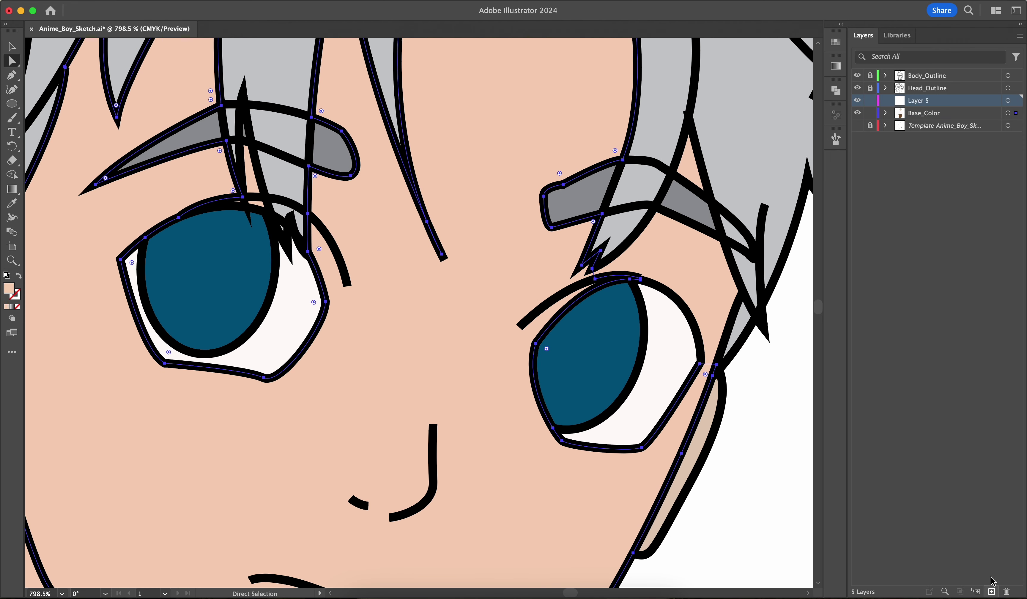
pyautogui.doubleClick(918, 100)
pyautogui.click(869, 112)
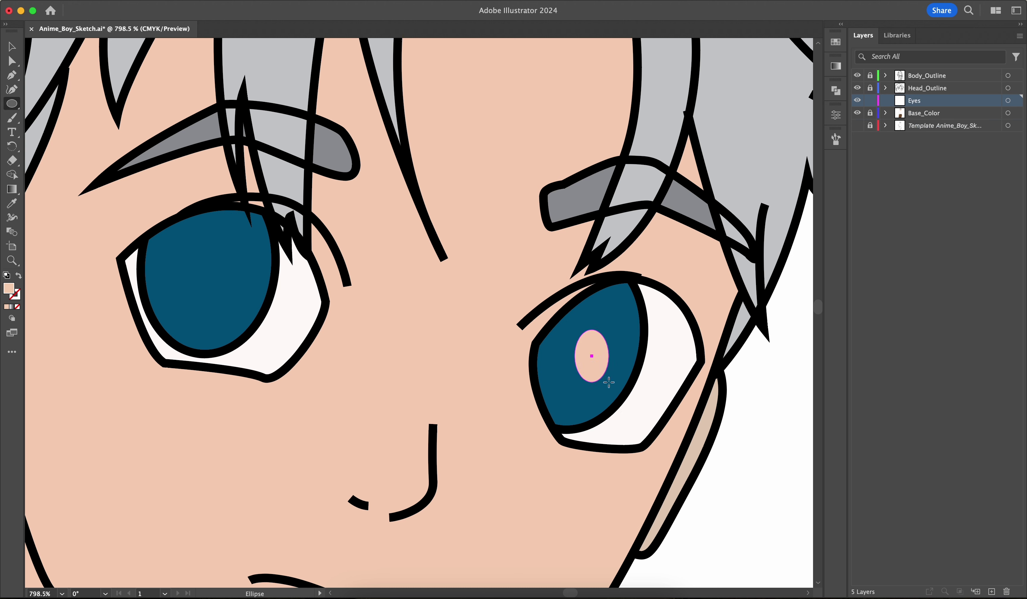
# Draw a tilted pupil ellipse about 5.2 by 7.3 pt in the far iris and fill it black
pyautogui.moveTo(610, 374); pyautogui.dragTo(594, 394)
pyautogui.moveTo(582, 358); pyautogui.dragTo(577, 348)
pyautogui.click(835, 114)
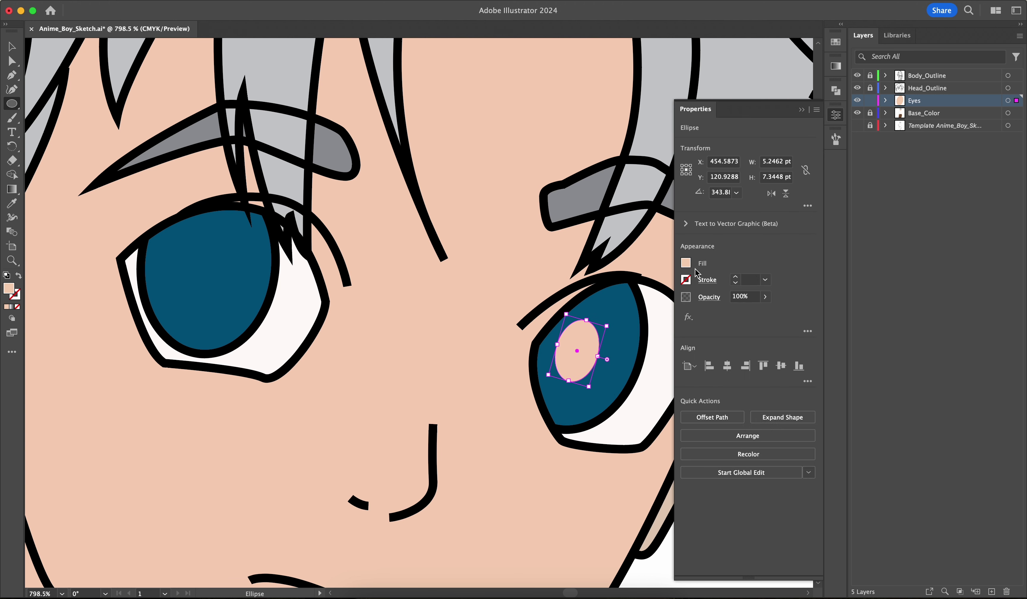
pyautogui.click(686, 262)
pyautogui.click(649, 343)
pyautogui.press('a')
pyautogui.click(489, 293)
pyautogui.scroll(-3, 489, 293)
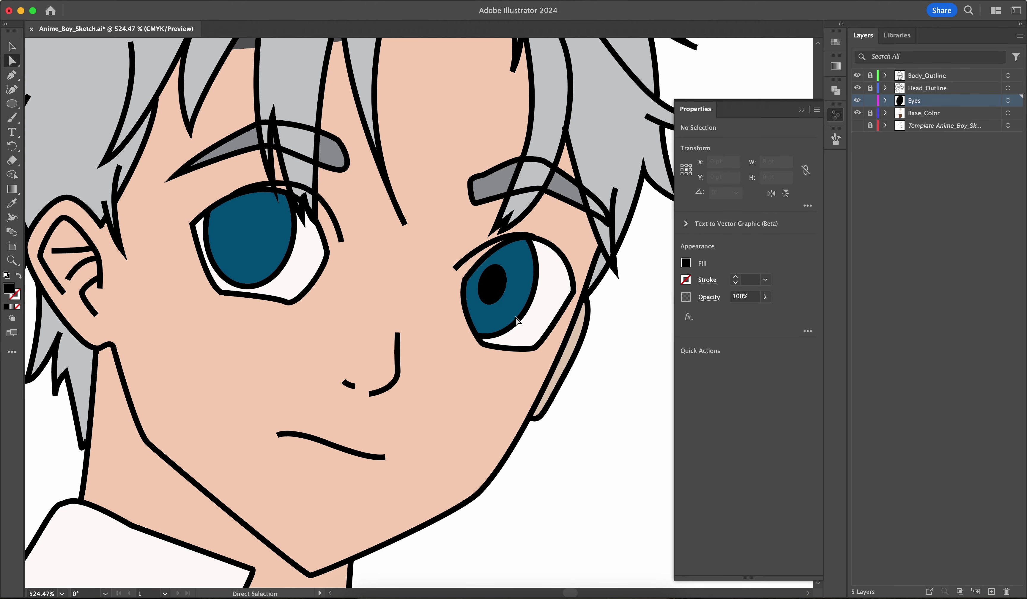
# Place a copy of the black pupil ellipse in the near iris
pyautogui.click(494, 290)
pyautogui.moveTo(425, 317)
pyautogui.mouseDown()
pyautogui.moveTo(241, 236)
pyautogui.moveTo(257, 237)
pyautogui.moveTo(242, 257)
pyautogui.moveTo(265, 260)
pyautogui.mouseUp()
pyautogui.press('v')
pyautogui.press('super+z')
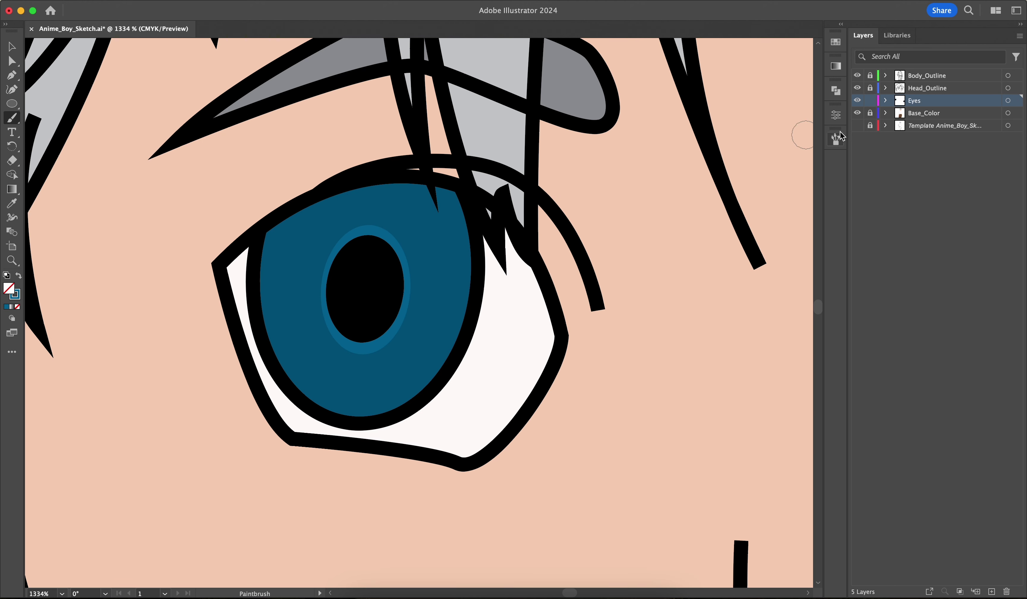
# Paint black shadows at 30% opacity across the upper part of both eyes with a 1 pt brush stroke
pyautogui.click(835, 116)
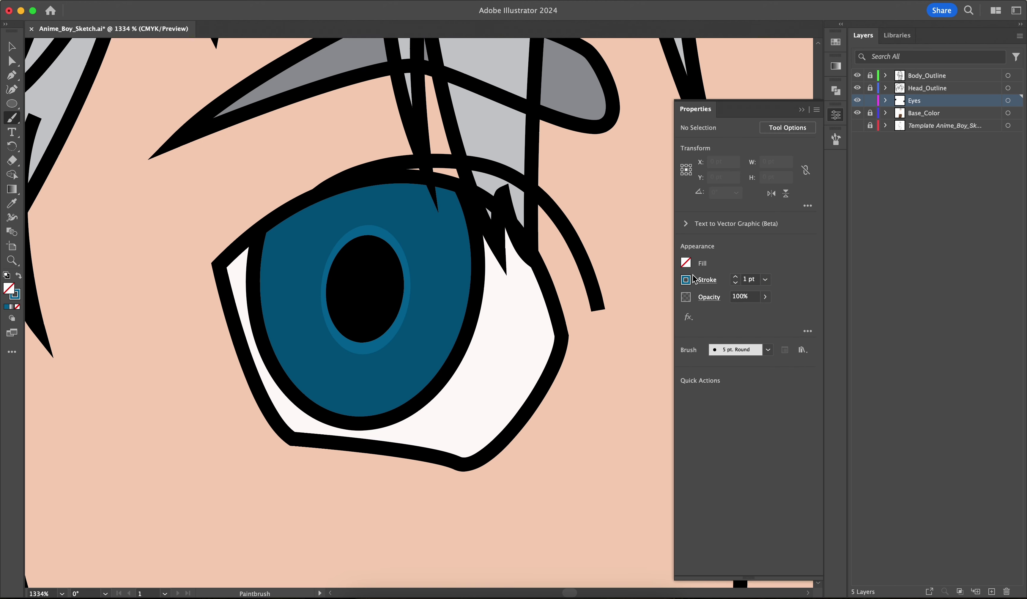
pyautogui.click(686, 280)
pyautogui.click(765, 297)
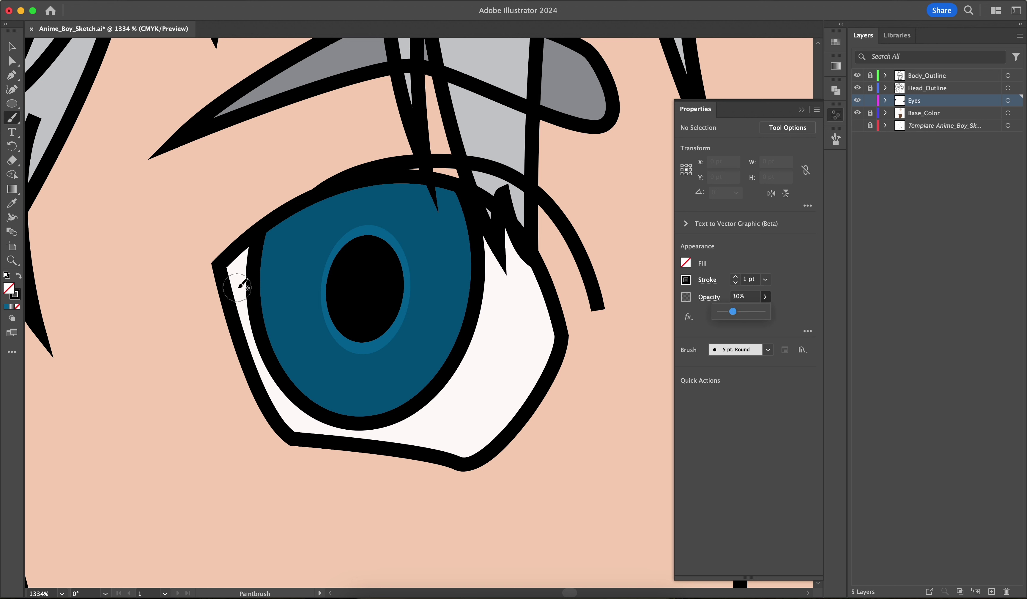
pyautogui.moveTo(239, 286)
pyautogui.mouseDown()
pyautogui.moveTo(275, 243)
pyautogui.moveTo(350, 206)
pyautogui.moveTo(439, 193)
pyautogui.moveTo(513, 251)
pyautogui.moveTo(552, 333)
pyautogui.moveTo(383, 218)
pyautogui.moveTo(335, 215)
pyautogui.moveTo(486, 230)
pyautogui.mouseUp()
pyautogui.scroll(-5, 550, 287)
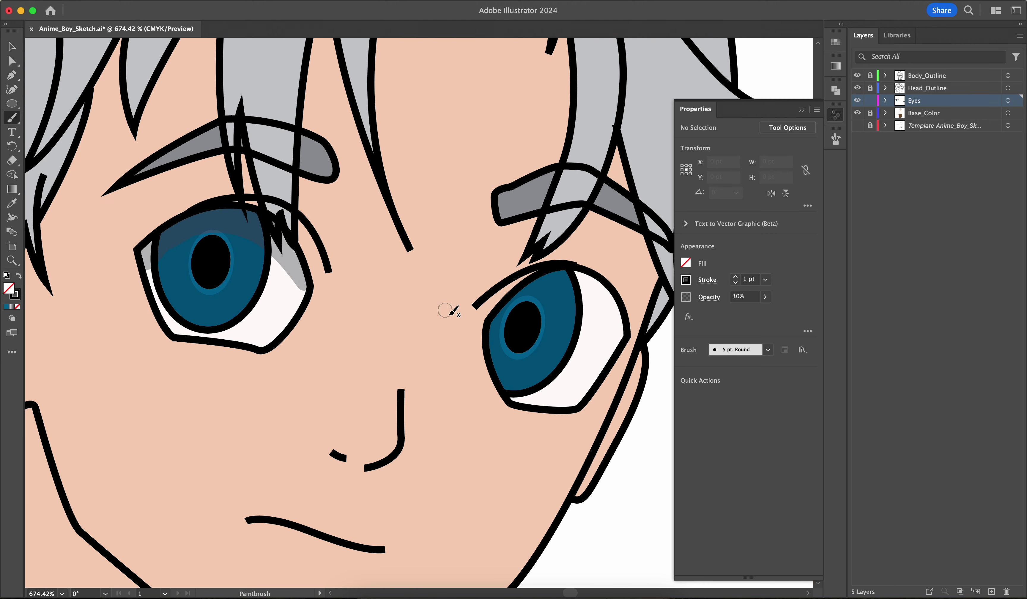
pyautogui.scroll(3, 451, 305)
pyautogui.moveTo(373, 307)
pyautogui.mouseDown()
pyautogui.moveTo(447, 243)
pyautogui.moveTo(506, 244)
pyautogui.moveTo(543, 271)
pyautogui.moveTo(561, 311)
pyautogui.moveTo(553, 320)
pyautogui.moveTo(531, 269)
pyautogui.moveTo(469, 241)
pyautogui.moveTo(419, 261)
pyautogui.moveTo(469, 248)
pyautogui.moveTo(526, 277)
pyautogui.moveTo(560, 312)
pyautogui.mouseUp()
pyautogui.scroll(-5, 378, 307)
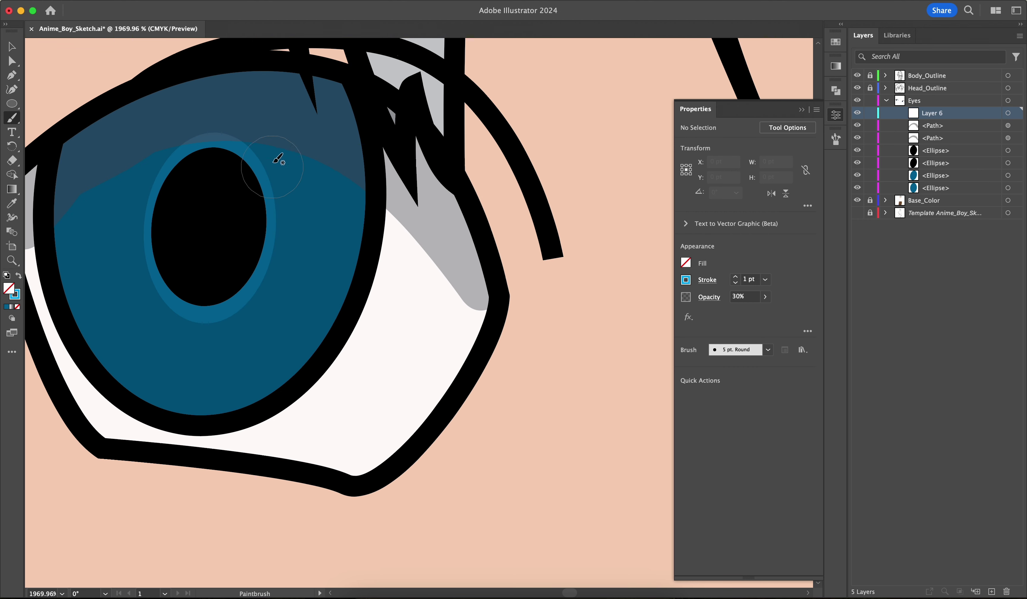
# Paint light blue strokes at 30% opacity around the near pupil on Layer 6 and move that sublayer below the eye ellipses
pyautogui.moveTo(280, 153)
pyautogui.mouseDown()
pyautogui.moveTo(327, 141)
pyautogui.moveTo(303, 172)
pyautogui.moveTo(297, 311)
pyautogui.moveTo(239, 341)
pyautogui.moveTo(137, 237)
pyautogui.moveTo(85, 206)
pyautogui.moveTo(165, 165)
pyautogui.moveTo(169, 125)
pyautogui.moveTo(145, 129)
pyautogui.mouseUp()
pyautogui.moveTo(184, 139); pyautogui.dragTo(259, 145)
pyautogui.moveTo(928, 115); pyautogui.dragTo(929, 192)
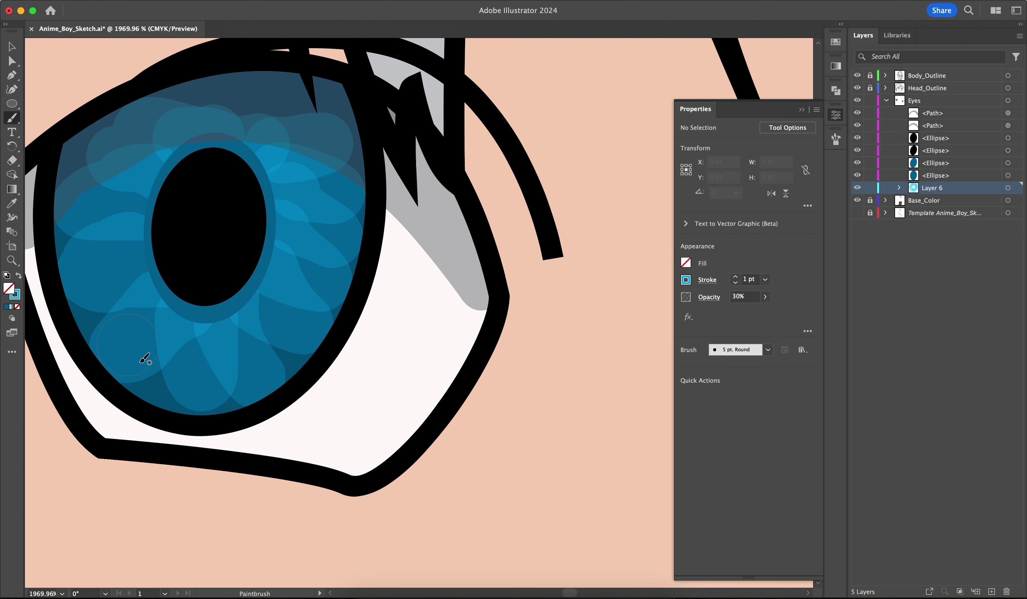
# Build up overlapping light blue strokes around the sides and lower part of the near iris
pyautogui.moveTo(144, 359)
pyautogui.mouseDown()
pyautogui.moveTo(114, 329)
pyautogui.moveTo(154, 315)
pyautogui.moveTo(87, 280)
pyautogui.moveTo(251, 378)
pyautogui.moveTo(269, 347)
pyautogui.moveTo(303, 323)
pyautogui.moveTo(134, 311)
pyautogui.moveTo(142, 305)
pyautogui.mouseUp()
pyautogui.moveTo(223, 329); pyautogui.dragTo(92, 230)
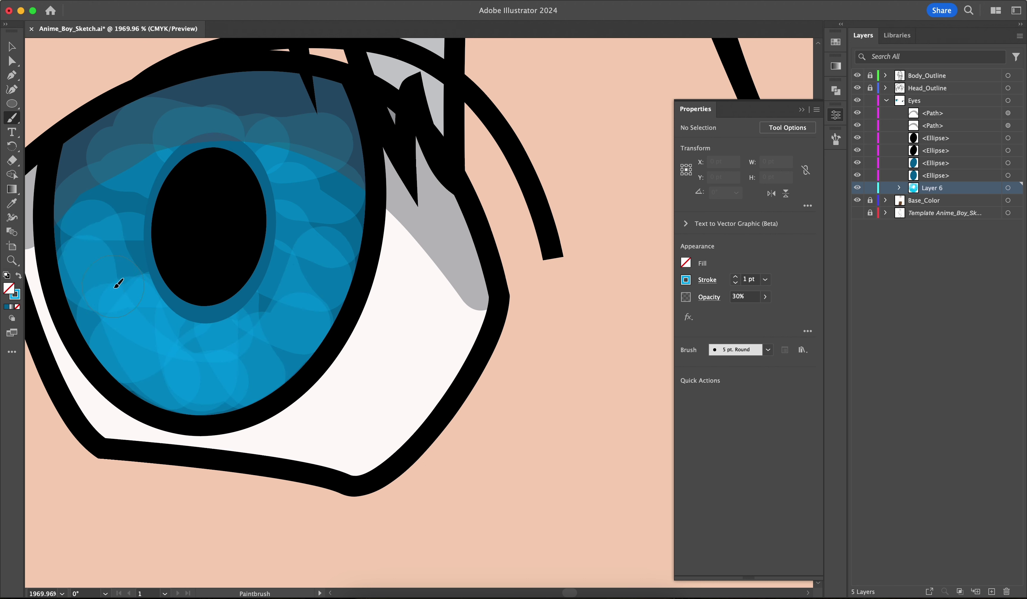
pyautogui.moveTo(114, 334); pyautogui.dragTo(95, 270)
pyautogui.moveTo(199, 313)
pyautogui.mouseDown()
pyautogui.moveTo(143, 242)
pyautogui.moveTo(288, 230)
pyautogui.mouseUp()
pyautogui.scroll(-5, 303, 321)
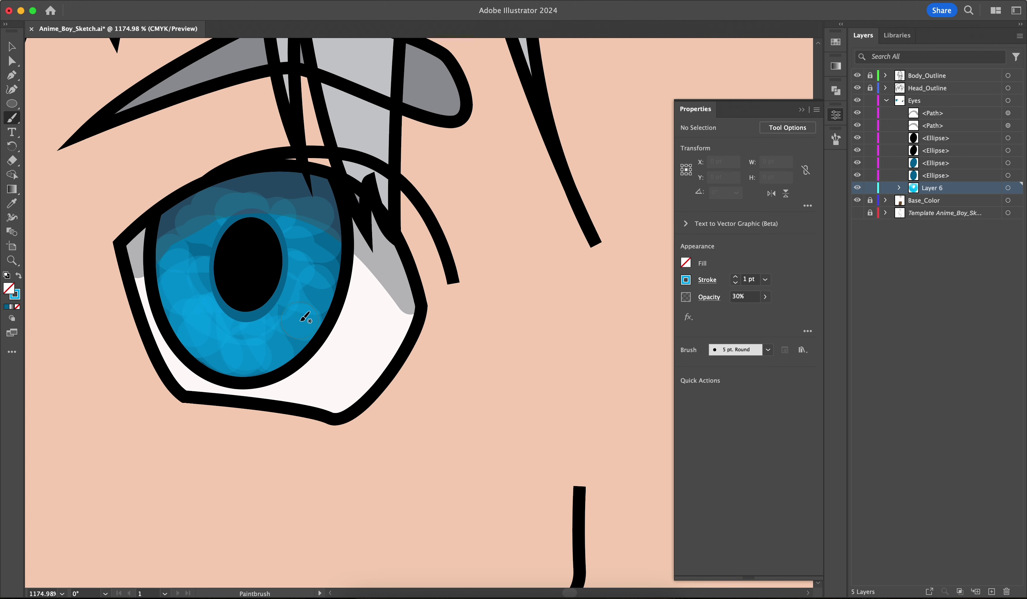
pyautogui.moveTo(305, 317)
pyautogui.mouseDown()
pyautogui.moveTo(323, 250)
pyautogui.moveTo(319, 219)
pyautogui.moveTo(322, 258)
pyautogui.moveTo(255, 353)
pyautogui.mouseUp()
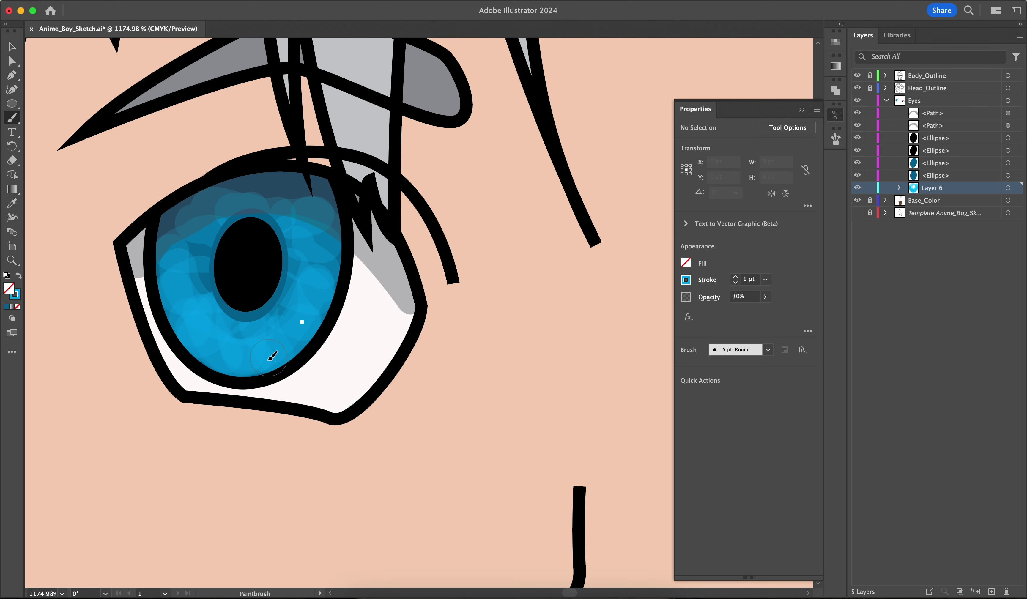
# Switch the brush stroke to turquoise and paint translucent patches over the lower and side areas of the near iris
pyautogui.moveTo(601, 308); pyautogui.dragTo(541, 317)
pyautogui.click(686, 280)
pyautogui.click(630, 303)
pyautogui.click(621, 403)
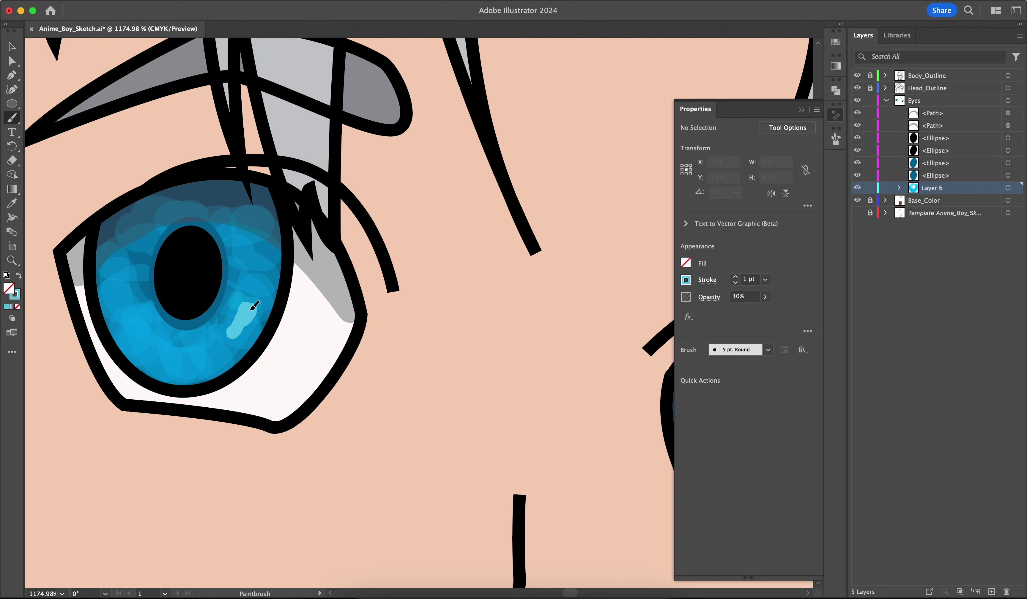
pyautogui.moveTo(221, 352); pyautogui.dragTo(222, 353)
pyautogui.moveTo(217, 361); pyautogui.dragTo(226, 361)
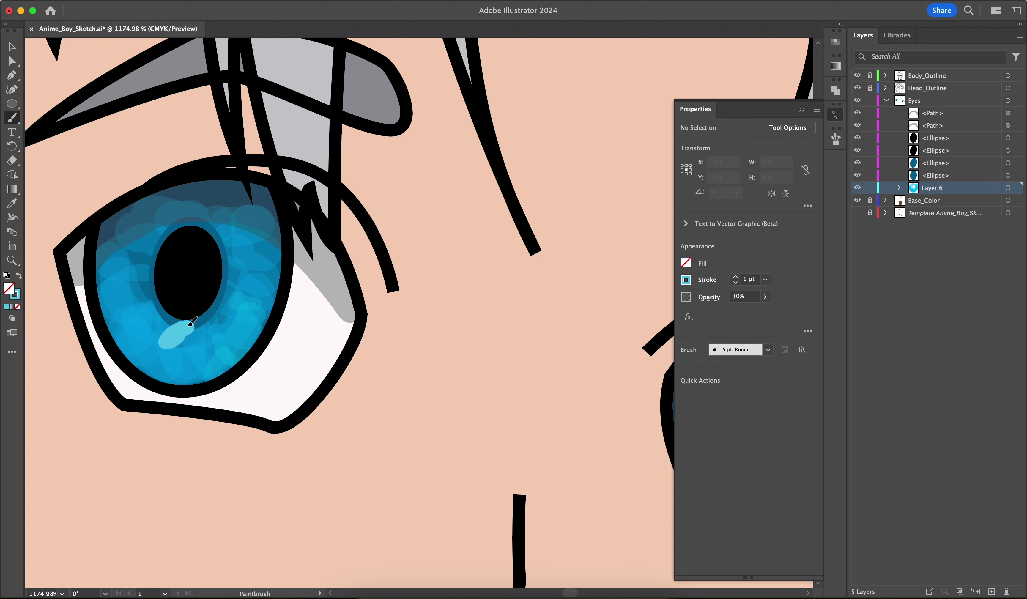
pyautogui.scroll(-4, 152, 340)
pyautogui.moveTo(164, 372)
pyautogui.mouseDown()
pyautogui.moveTo(141, 352)
pyautogui.moveTo(192, 343)
pyautogui.mouseUp()
pyautogui.scroll(5, 172, 349)
pyautogui.moveTo(205, 412)
pyautogui.mouseDown()
pyautogui.moveTo(170, 352)
pyautogui.moveTo(191, 382)
pyautogui.moveTo(214, 364)
pyautogui.moveTo(207, 385)
pyautogui.mouseUp()
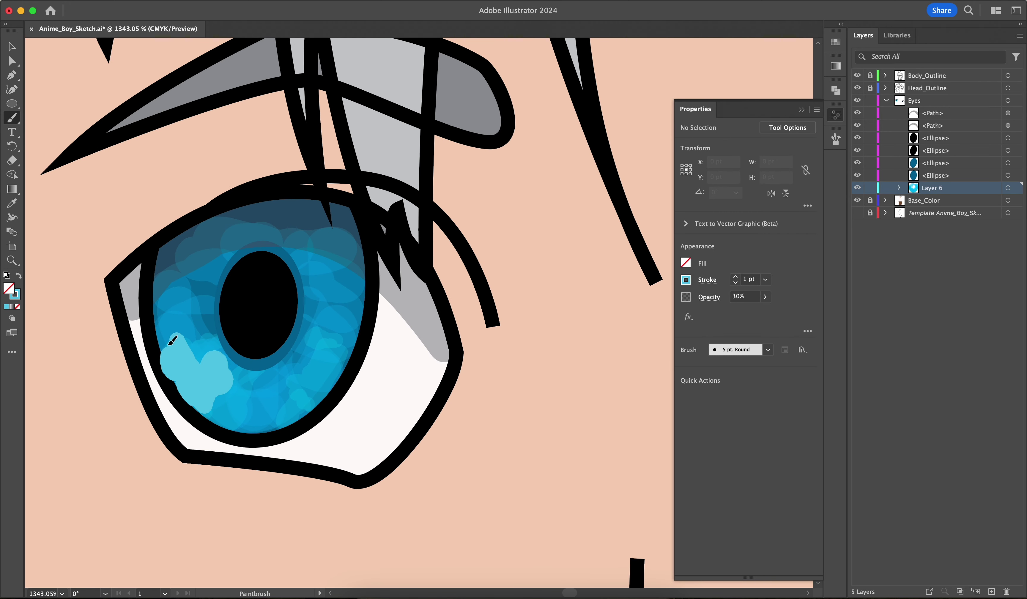
pyautogui.hscroll(-1, 236, 336)
pyautogui.moveTo(197, 339)
pyautogui.mouseDown()
pyautogui.moveTo(162, 307)
pyautogui.moveTo(206, 308)
pyautogui.moveTo(243, 358)
pyautogui.moveTo(272, 352)
pyautogui.mouseUp()
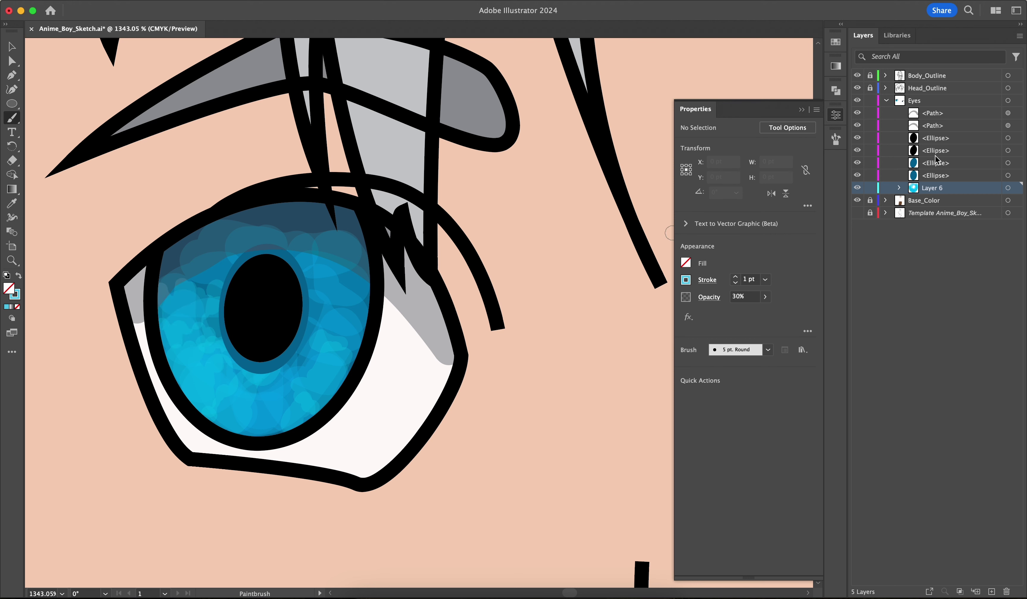
# Hide the lighter ring ellipse around the near pupil and dab pale highlight spots beside the pupil
pyautogui.click(864, 164)
pyautogui.click(857, 176)
pyautogui.click(303, 369)
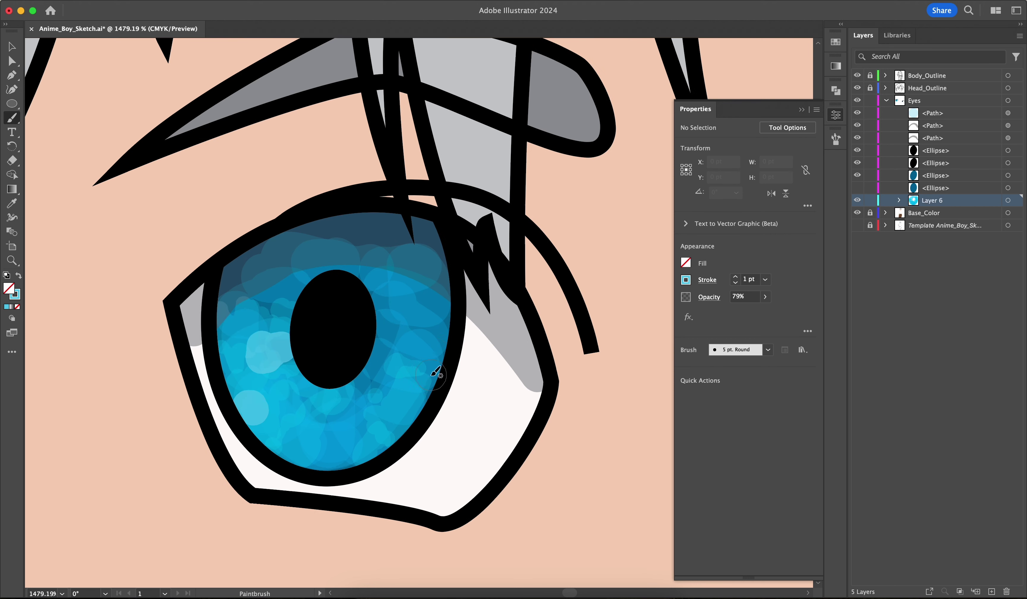
# Switch the brush stroke to dark blue and paint it over the near iris at 79% opacity
pyautogui.click(686, 280)
pyautogui.moveTo(624, 370); pyautogui.dragTo(626, 370)
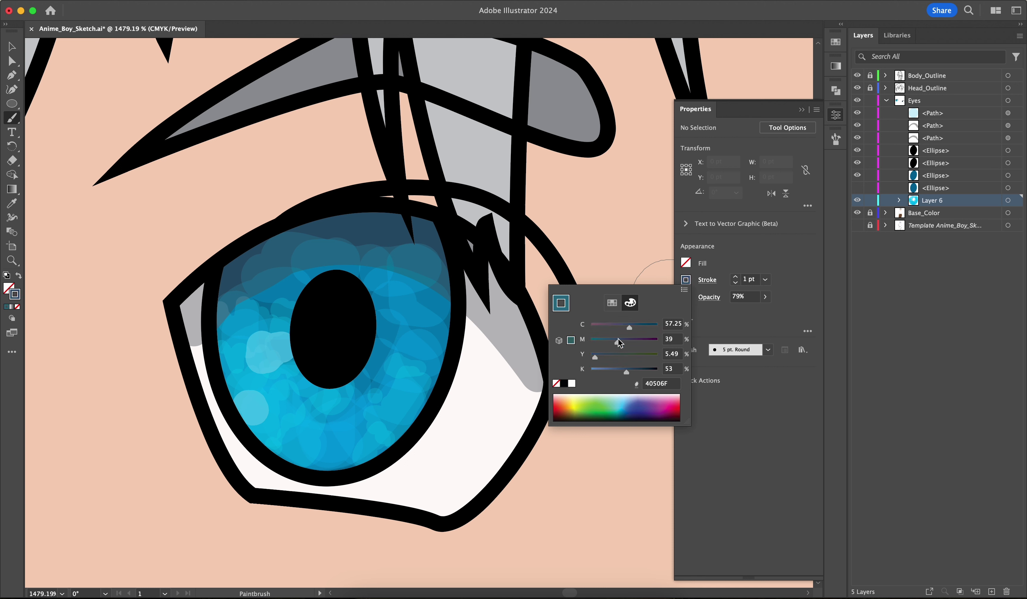
pyautogui.click(629, 413)
pyautogui.moveTo(432, 267)
pyautogui.mouseDown()
pyautogui.moveTo(395, 255)
pyautogui.moveTo(267, 282)
pyautogui.moveTo(257, 312)
pyautogui.moveTo(278, 394)
pyautogui.moveTo(418, 239)
pyautogui.moveTo(385, 407)
pyautogui.moveTo(305, 429)
pyautogui.moveTo(406, 311)
pyautogui.mouseUp()
pyautogui.scroll(-1, 405, 334)
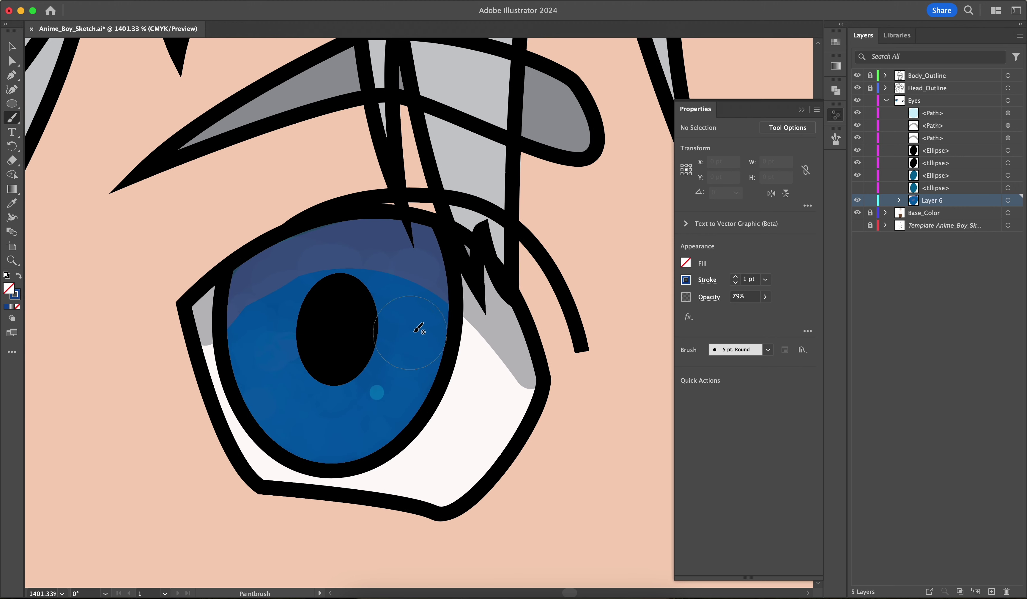
# Reduce the opacity of the dark blue stroke covering the near iris to 8%
pyautogui.press('a')
pyautogui.click(440, 339)
pyautogui.click(765, 297)
pyautogui.moveTo(755, 312); pyautogui.dragTo(724, 314)
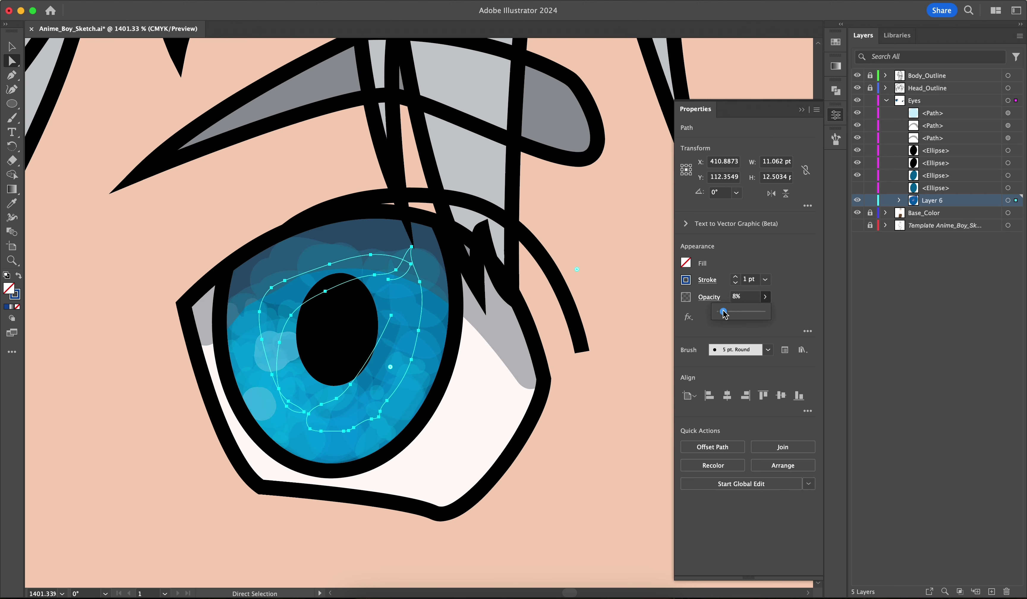
pyautogui.click(619, 374)
# Paint dark blue shading strokes across the top of the near iris
pyautogui.press('super+equal')
pyautogui.press('b')
pyautogui.moveTo(288, 310)
pyautogui.mouseDown()
pyautogui.moveTo(428, 251)
pyautogui.moveTo(480, 245)
pyautogui.moveTo(543, 250)
pyautogui.moveTo(545, 268)
pyautogui.moveTo(330, 281)
pyautogui.moveTo(292, 335)
pyautogui.moveTo(350, 302)
pyautogui.moveTo(503, 259)
pyautogui.moveTo(540, 306)
pyautogui.moveTo(568, 288)
pyautogui.moveTo(578, 326)
pyautogui.moveTo(535, 254)
pyautogui.moveTo(357, 276)
pyautogui.moveTo(306, 301)
pyautogui.moveTo(445, 240)
pyautogui.moveTo(541, 243)
pyautogui.moveTo(421, 265)
pyautogui.moveTo(291, 343)
pyautogui.moveTo(288, 320)
pyautogui.moveTo(306, 352)
pyautogui.moveTo(427, 292)
pyautogui.moveTo(571, 303)
pyautogui.moveTo(498, 306)
pyautogui.moveTo(470, 290)
pyautogui.moveTo(558, 345)
pyautogui.mouseUp()
pyautogui.scroll(-1, 558, 358)
pyautogui.hscroll(3, 561, 377)
# Delete the translucent black shadow stroke over the near eye
pyautogui.press('a')
pyautogui.click(579, 385)
pyautogui.press('Delete')
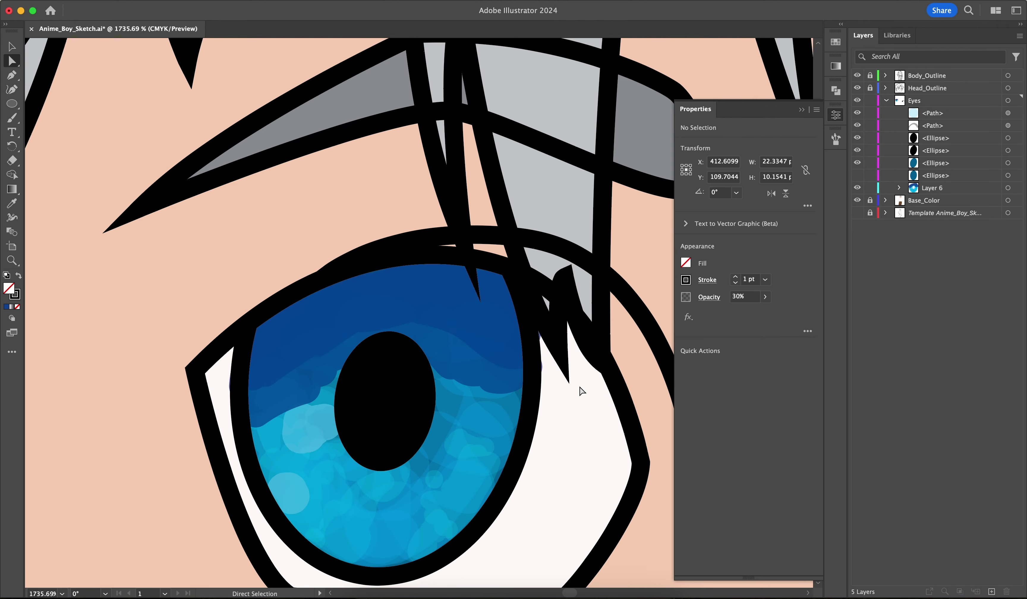
# Try 38% opacity on the larger dark blue shading stroke at the top of the near iris and delete the stroke
pyautogui.scroll(-4, 576, 389)
pyautogui.click(508, 311)
pyautogui.click(765, 297)
pyautogui.moveTo(731, 311); pyautogui.dragTo(737, 315)
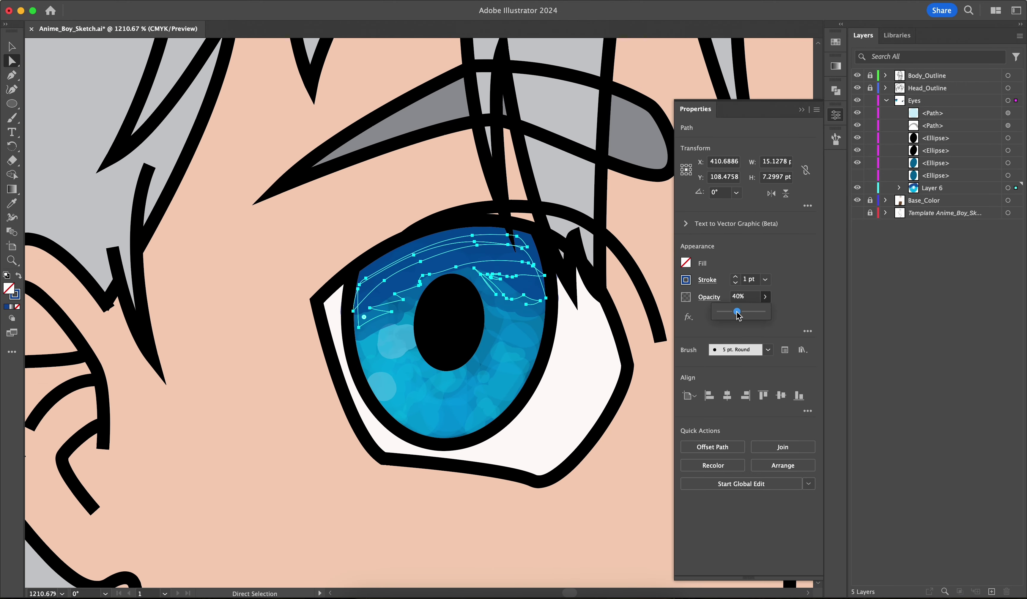
pyautogui.scroll(5, 490, 284)
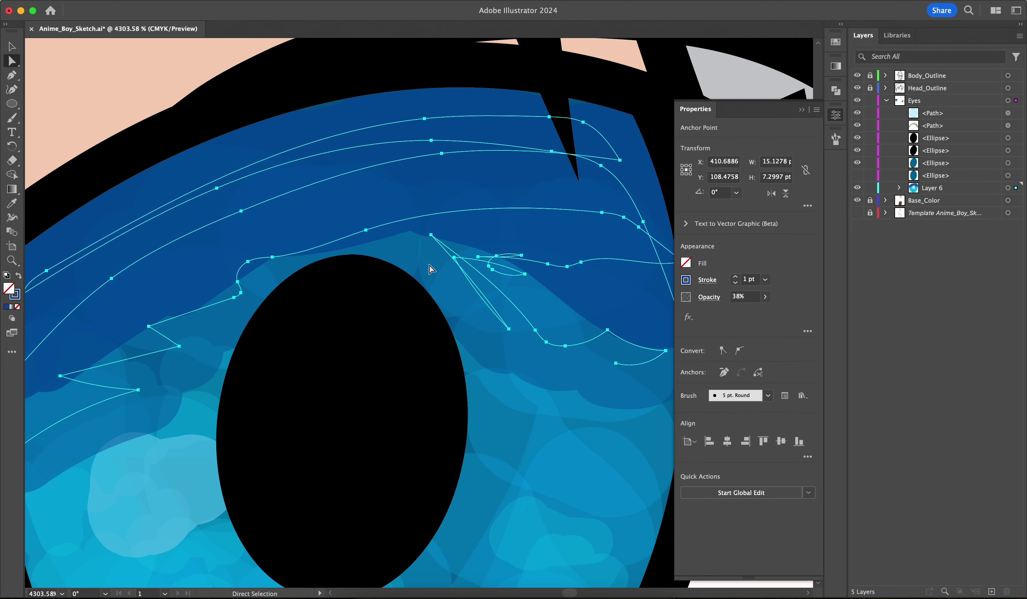
pyautogui.press('Delete')
# Try 29% opacity on the remaining dark blue shading stroke above the near pupil and delete that stroke too
pyautogui.click(503, 218)
pyautogui.click(765, 297)
pyautogui.moveTo(736, 311); pyautogui.dragTo(731, 311)
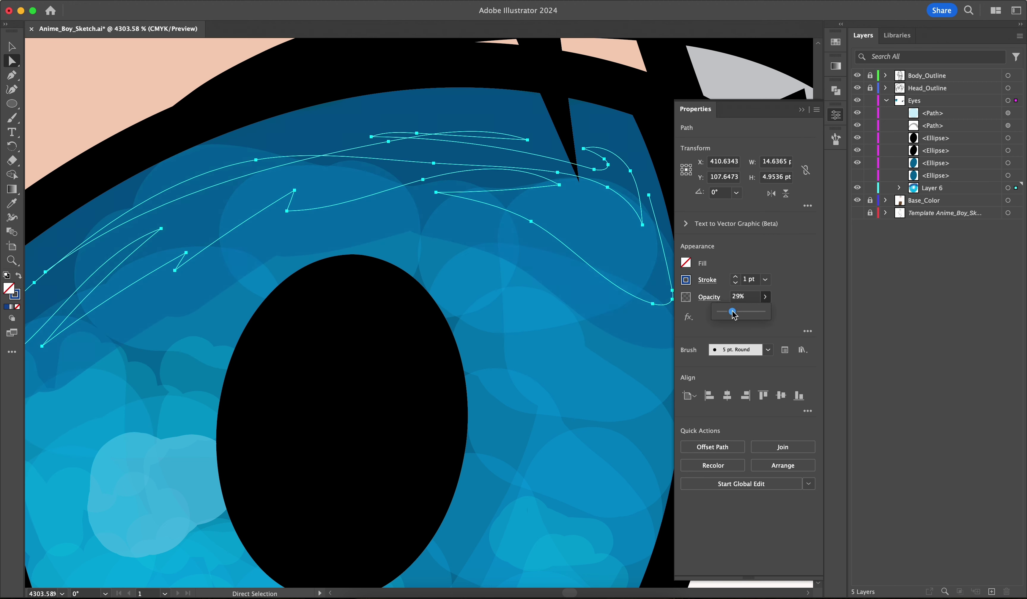
pyautogui.click(566, 315)
pyautogui.scroll(-3, 566, 316)
pyautogui.press('Delete')
# Paint layered dark blue shading strokes at 30% opacity across the top of the near iris and down its sides
pyautogui.press('b')
pyautogui.moveTo(316, 310)
pyautogui.mouseDown()
pyautogui.moveTo(315, 364)
pyautogui.moveTo(345, 360)
pyautogui.moveTo(338, 314)
pyautogui.moveTo(504, 222)
pyautogui.mouseUp()
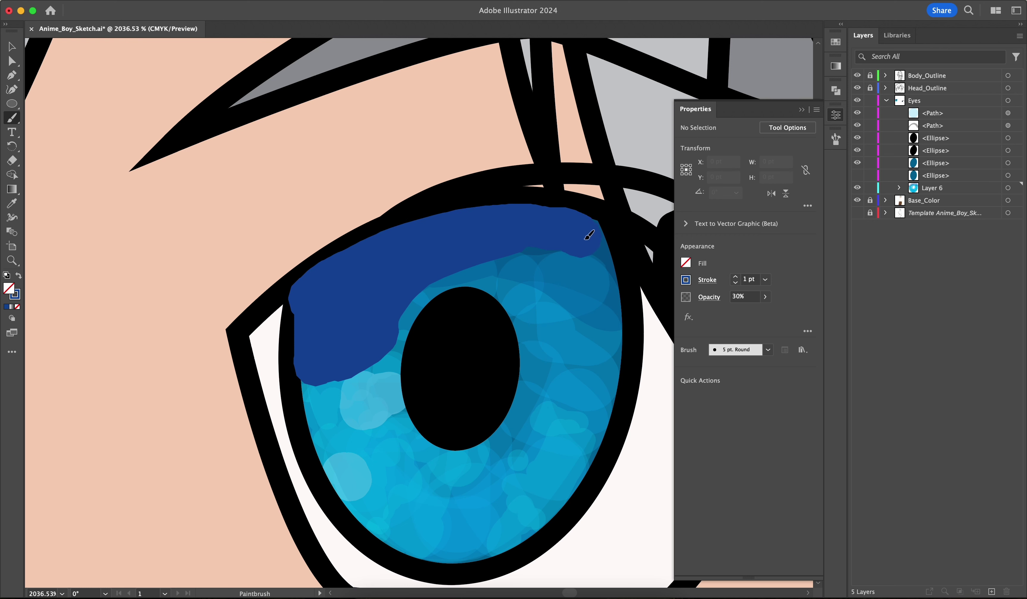
pyautogui.moveTo(585, 239)
pyautogui.mouseDown()
pyautogui.moveTo(563, 315)
pyautogui.moveTo(556, 247)
pyautogui.mouseUp()
pyautogui.moveTo(553, 291)
pyautogui.mouseDown()
pyautogui.moveTo(453, 266)
pyautogui.moveTo(435, 309)
pyautogui.moveTo(512, 299)
pyautogui.mouseUp()
pyautogui.scroll(-2, 512, 299)
pyautogui.moveTo(361, 333)
pyautogui.mouseDown()
pyautogui.moveTo(379, 293)
pyautogui.moveTo(486, 249)
pyautogui.moveTo(567, 260)
pyautogui.moveTo(412, 287)
pyautogui.moveTo(567, 263)
pyautogui.mouseUp()
pyautogui.moveTo(411, 274); pyautogui.dragTo(411, 275)
pyautogui.scroll(-2, 410, 275)
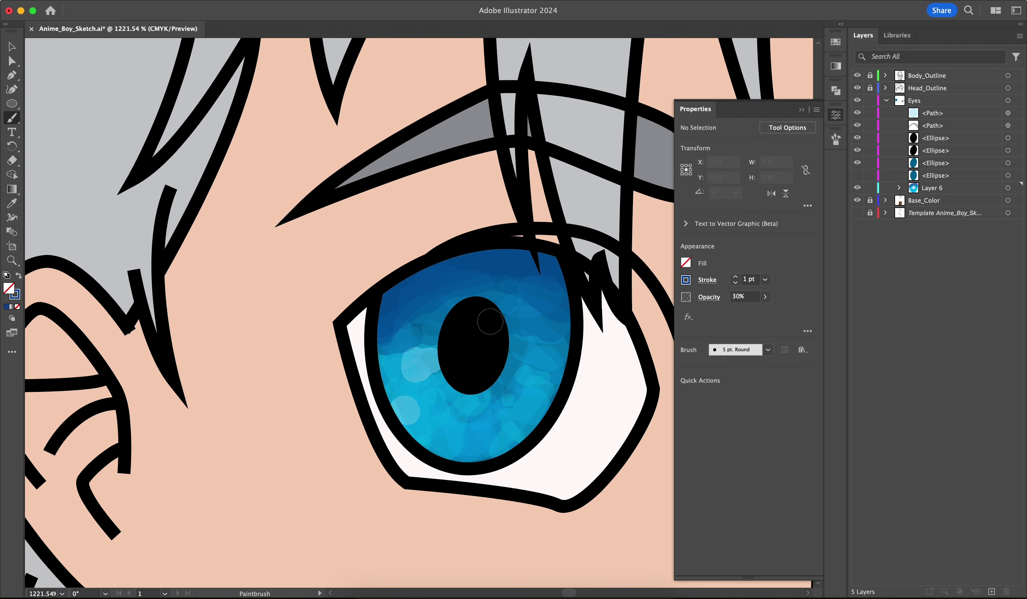
# Set the stroke colour to navy C 100, M 56, Y 2.75, K 77 and paint a band along the near iris's upper edge
pyautogui.click(686, 281)
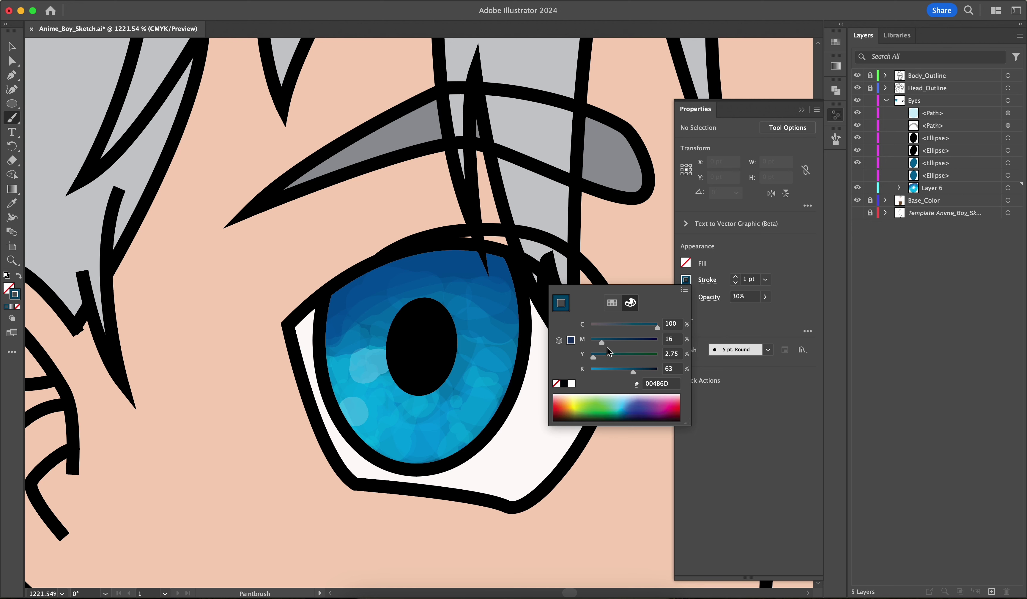
pyautogui.moveTo(645, 373); pyautogui.dragTo(631, 372)
pyautogui.moveTo(602, 342); pyautogui.dragTo(624, 344)
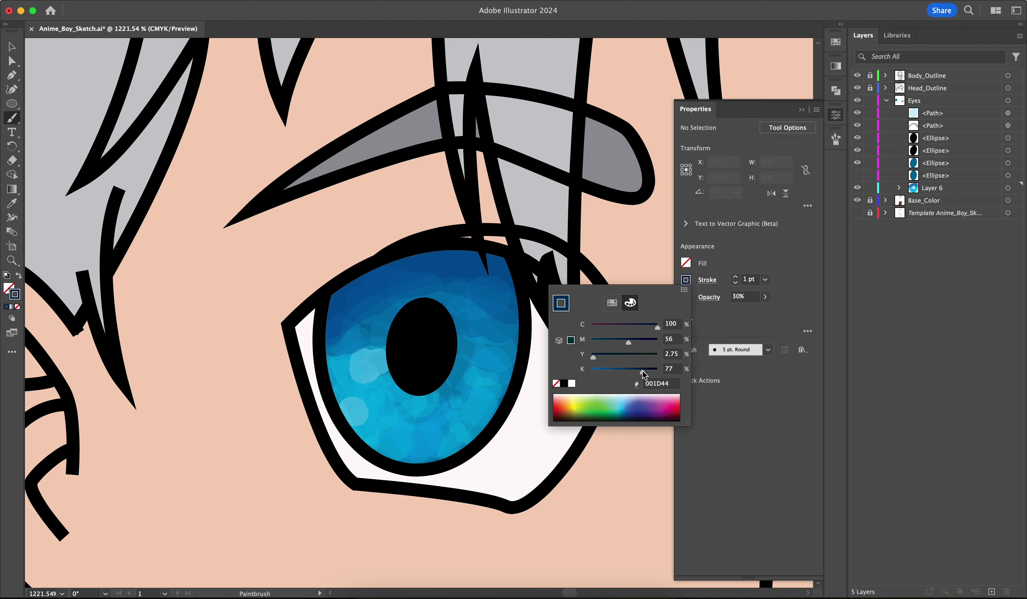
pyautogui.click(366, 293)
pyautogui.moveTo(329, 315)
pyautogui.mouseDown()
pyautogui.moveTo(362, 289)
pyautogui.moveTo(450, 265)
pyautogui.moveTo(502, 274)
pyautogui.mouseUp()
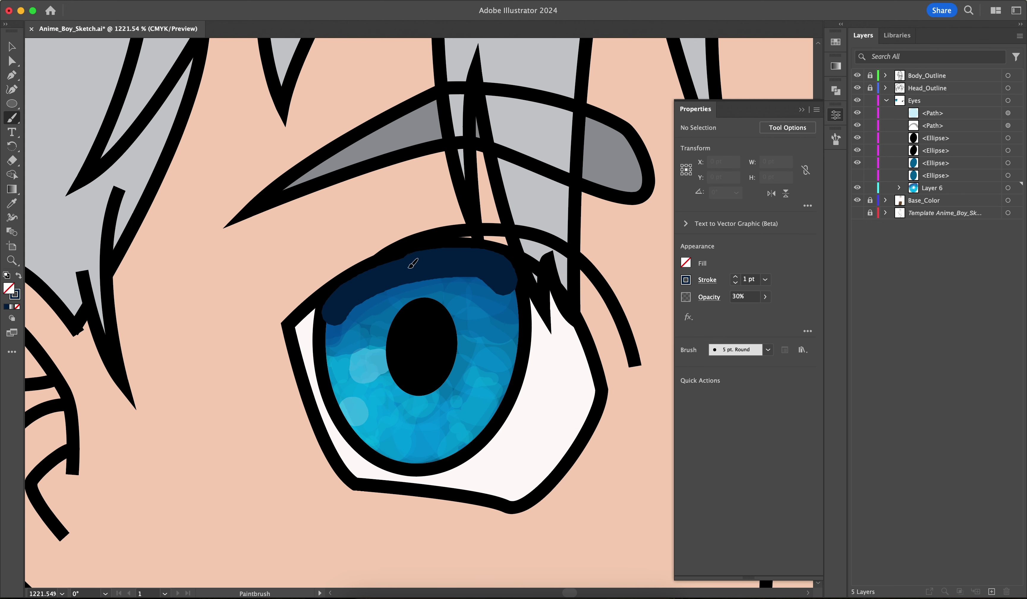
pyautogui.moveTo(412, 263); pyautogui.dragTo(411, 264)
pyautogui.scroll(-2, 384, 332)
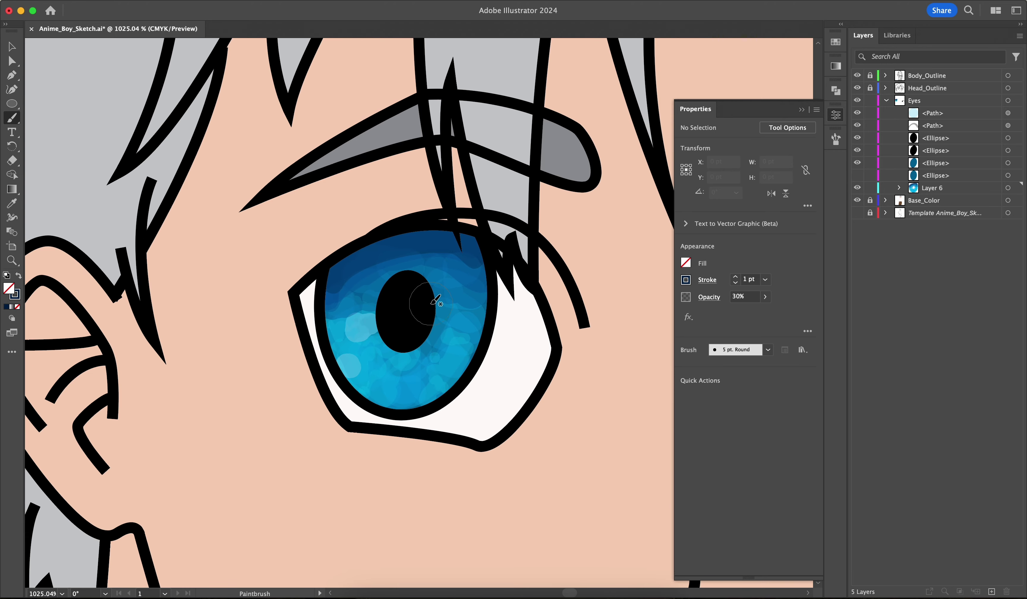
# Paint a near-black upper-lid shadow at 30% opacity over the near iris and the adjoining eye white
pyautogui.scroll(2, 551, 363)
pyautogui.moveTo(249, 314)
pyautogui.mouseDown()
pyautogui.moveTo(330, 277)
pyautogui.moveTo(431, 264)
pyautogui.moveTo(537, 282)
pyautogui.mouseUp()
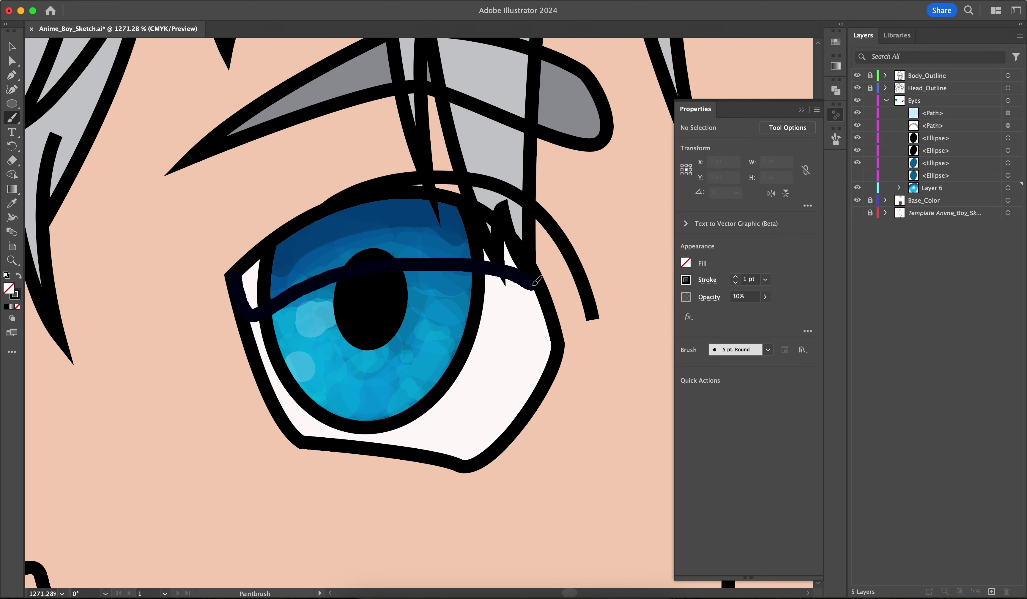
pyautogui.moveTo(468, 210)
pyautogui.mouseDown()
pyautogui.moveTo(368, 209)
pyautogui.moveTo(297, 230)
pyautogui.mouseUp()
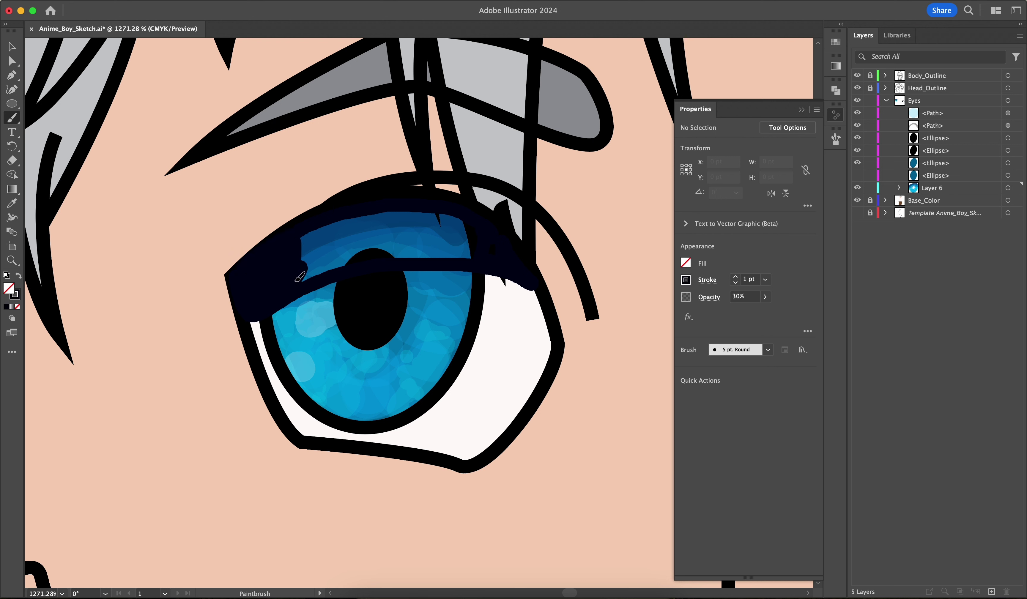
pyautogui.moveTo(394, 249)
pyautogui.mouseDown()
pyautogui.moveTo(459, 239)
pyautogui.moveTo(325, 246)
pyautogui.moveTo(350, 248)
pyautogui.moveTo(303, 239)
pyautogui.moveTo(461, 228)
pyautogui.mouseUp()
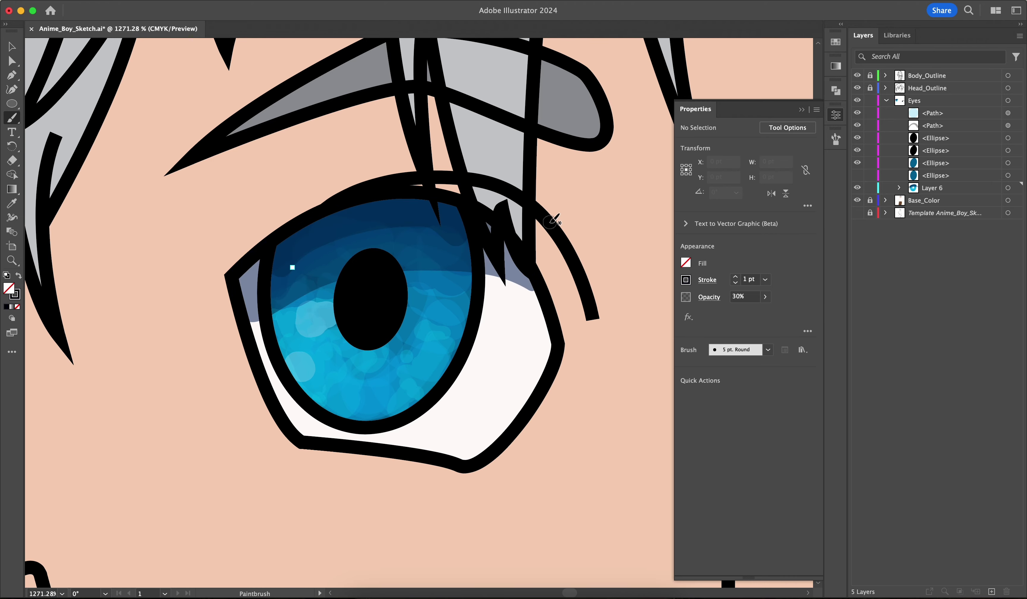
# Copy all painted shading strokes of the near eye and paste them over the far eye
pyautogui.scroll(-5, 549, 213)
pyautogui.scroll(4, 497, 312)
pyautogui.hscroll(3, 307, 311)
pyautogui.scroll(-1, 306, 311)
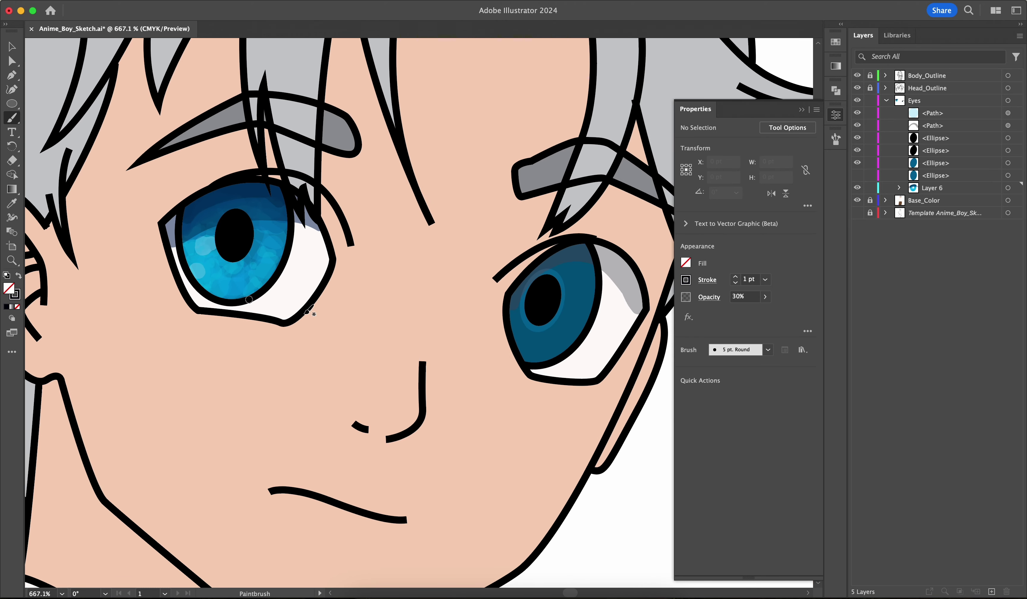
pyautogui.hscroll(5, 235, 322)
pyautogui.scroll(-1, 235, 322)
pyautogui.press('a')
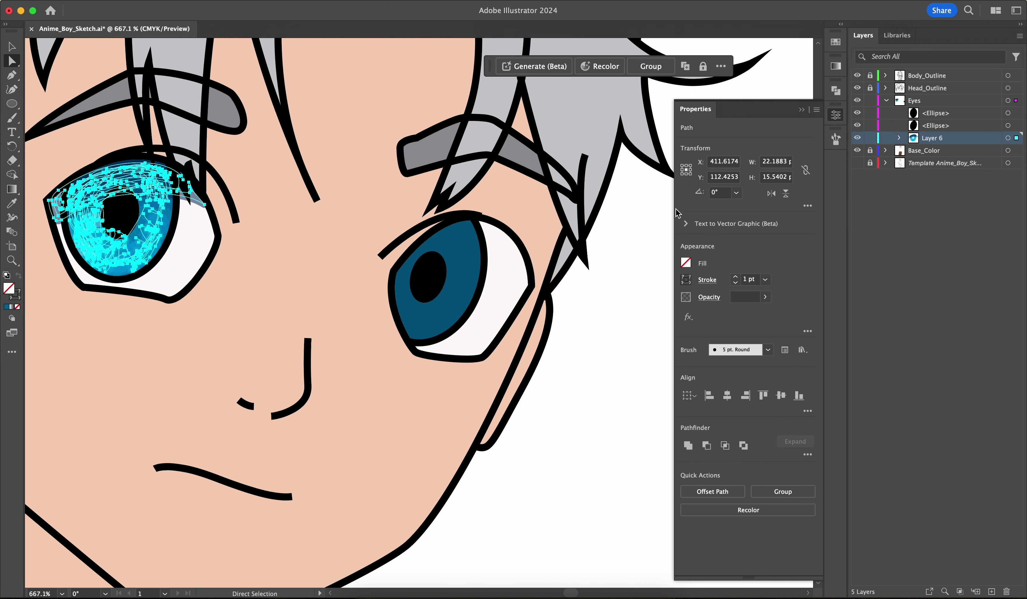
pyautogui.press('super+c')
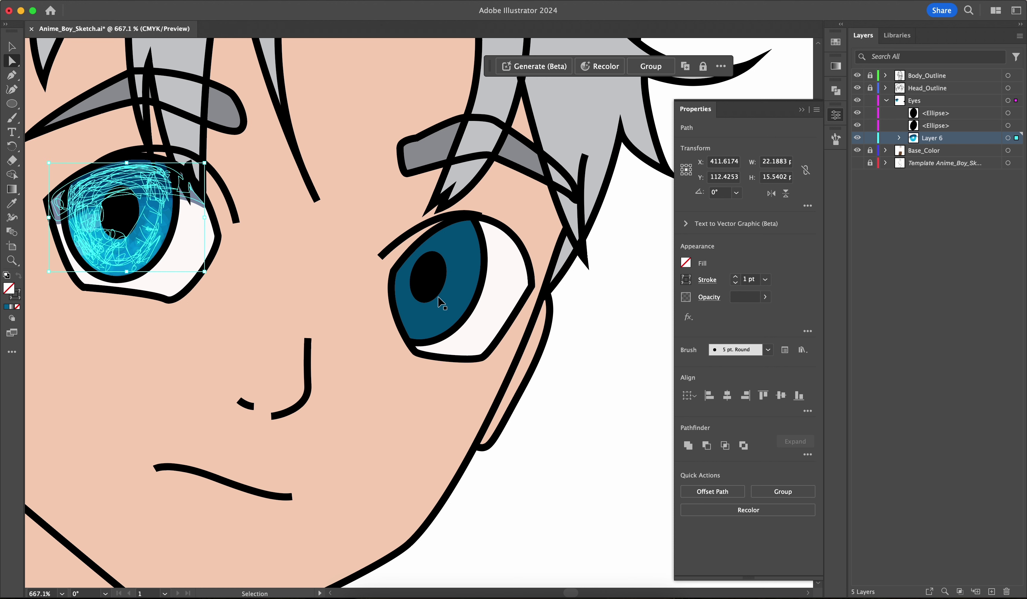
pyautogui.press('super+v')
# Group the pasted strokes and name the two eye shading sets Left_Eye and Right_Eye
pyautogui.click(900, 138)
pyautogui.click(900, 138)
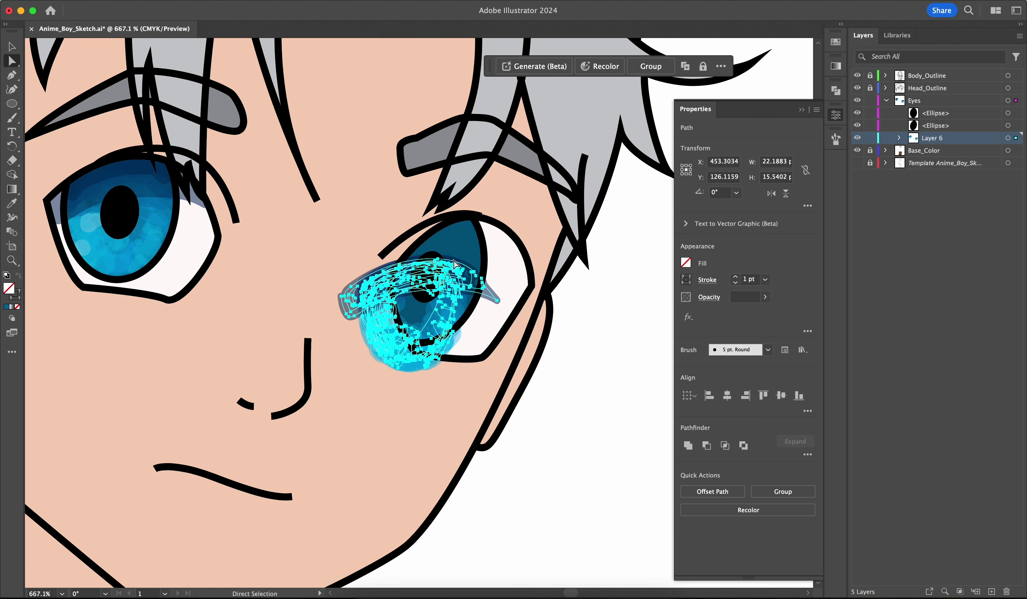
pyautogui.rightClick(421, 367)
pyautogui.click(465, 395)
pyautogui.click(543, 322)
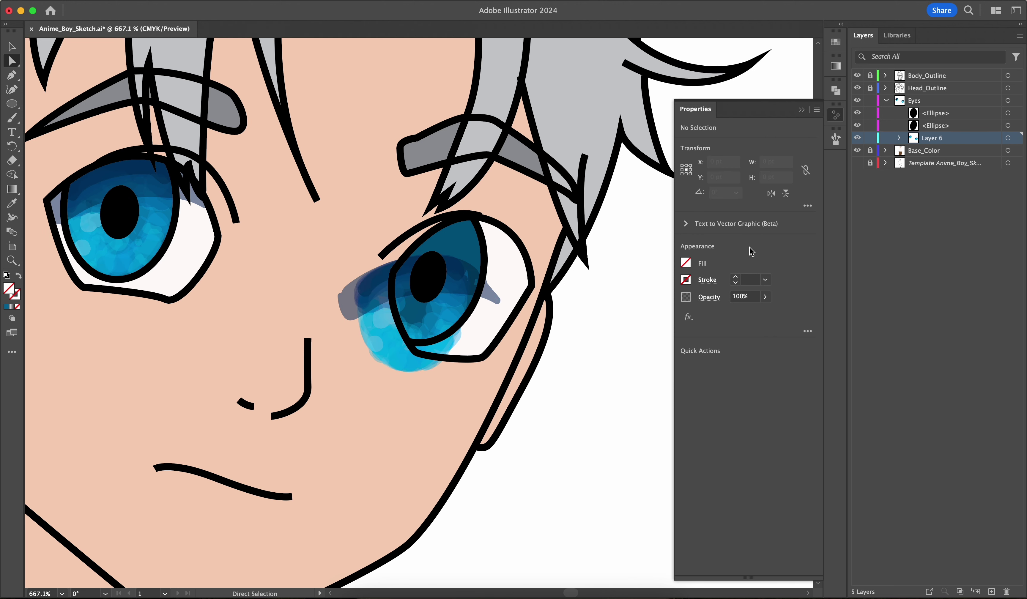
pyautogui.click(899, 138)
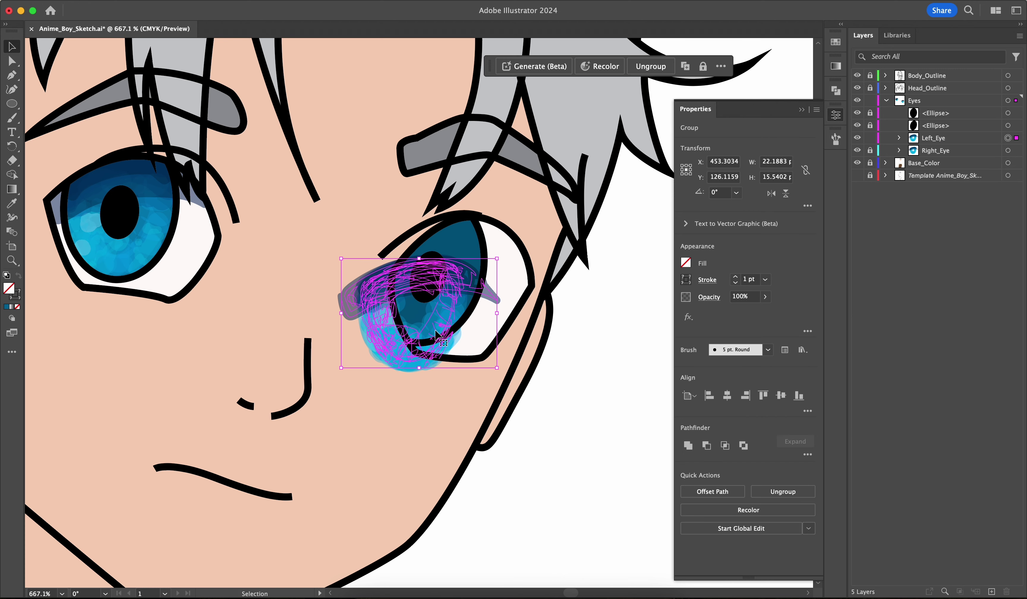
# Move the Left_Eye group onto the far iris and stretch it taller so it covers the whole iris
pyautogui.scroll(3, 449, 317)
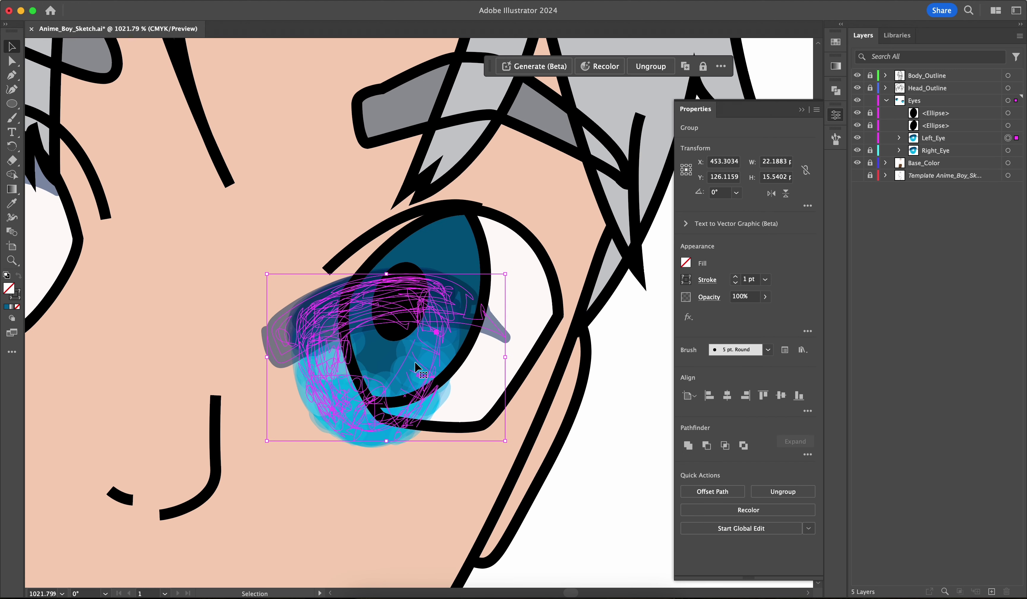
pyautogui.click(449, 317)
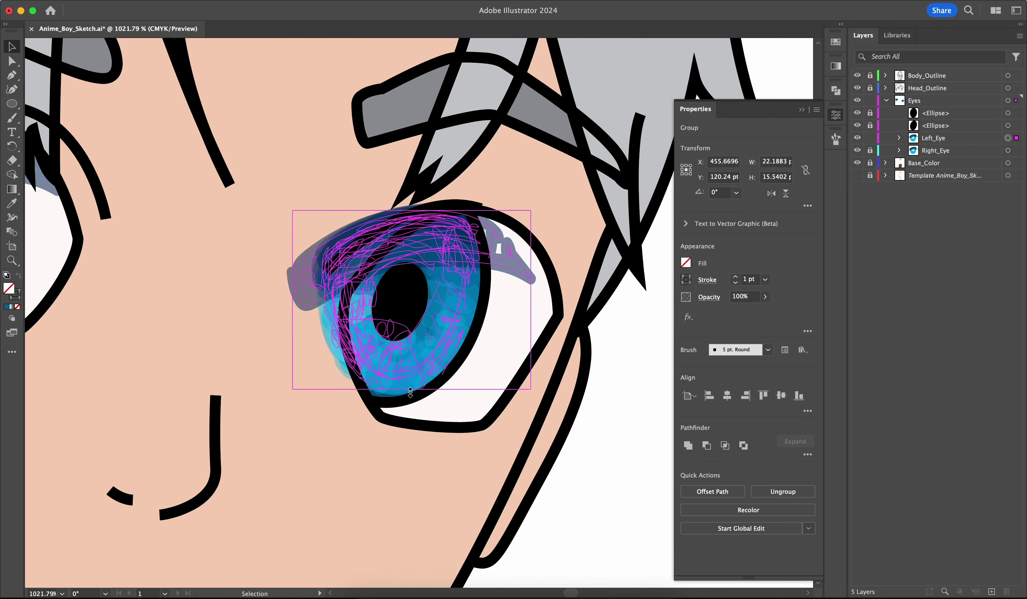
pyautogui.click(549, 214)
pyautogui.scroll(-7, 497, 244)
pyautogui.scroll(7, 498, 244)
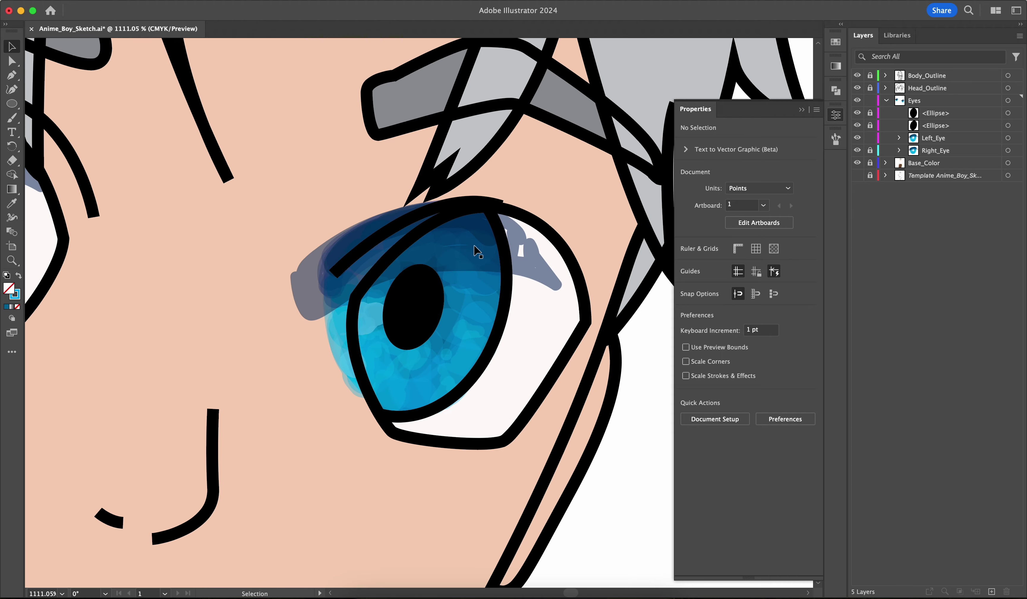
pyautogui.click(441, 274)
pyautogui.moveTo(426, 208); pyautogui.dragTo(426, 203)
pyautogui.moveTo(494, 311); pyautogui.dragTo(495, 310)
pyautogui.click(522, 328)
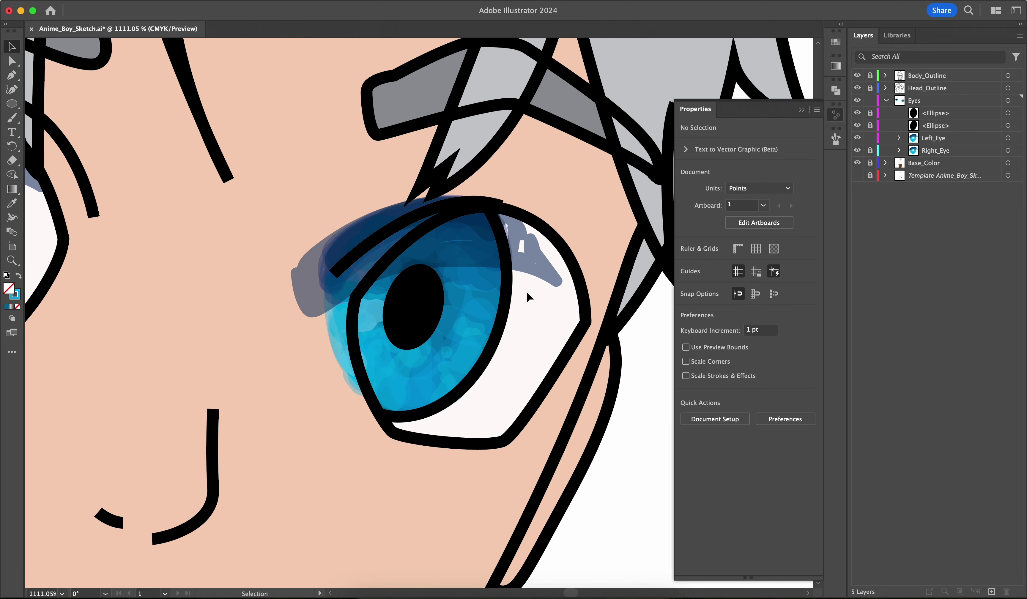
# Trace a closed Pen outline around the far iris, redrawing the curve at its lower inner edge
pyautogui.scroll(3, 523, 293)
pyautogui.press('p')
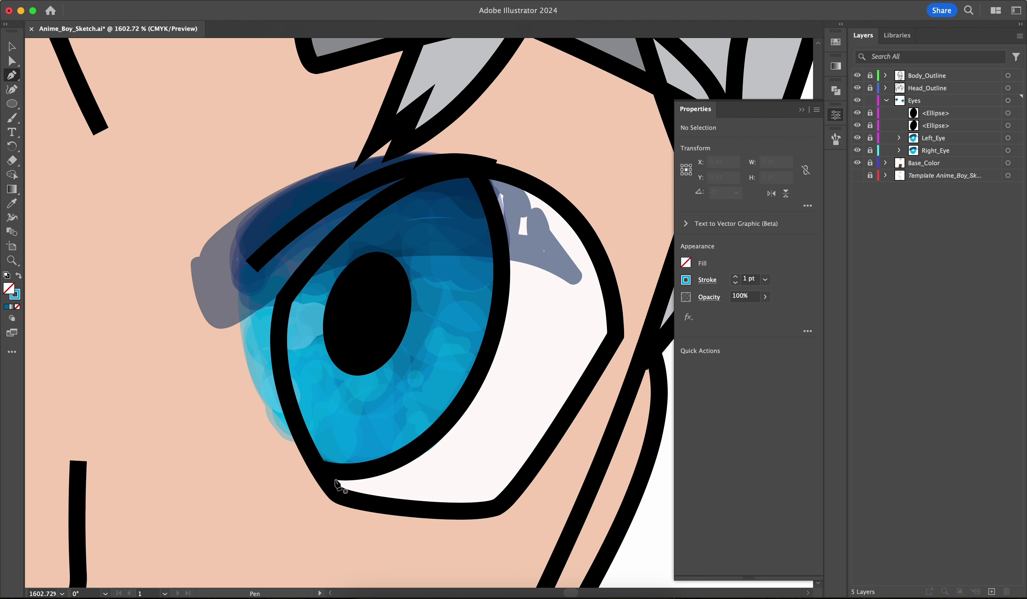
pyautogui.click(319, 470)
pyautogui.moveTo(403, 455); pyautogui.dragTo(435, 434)
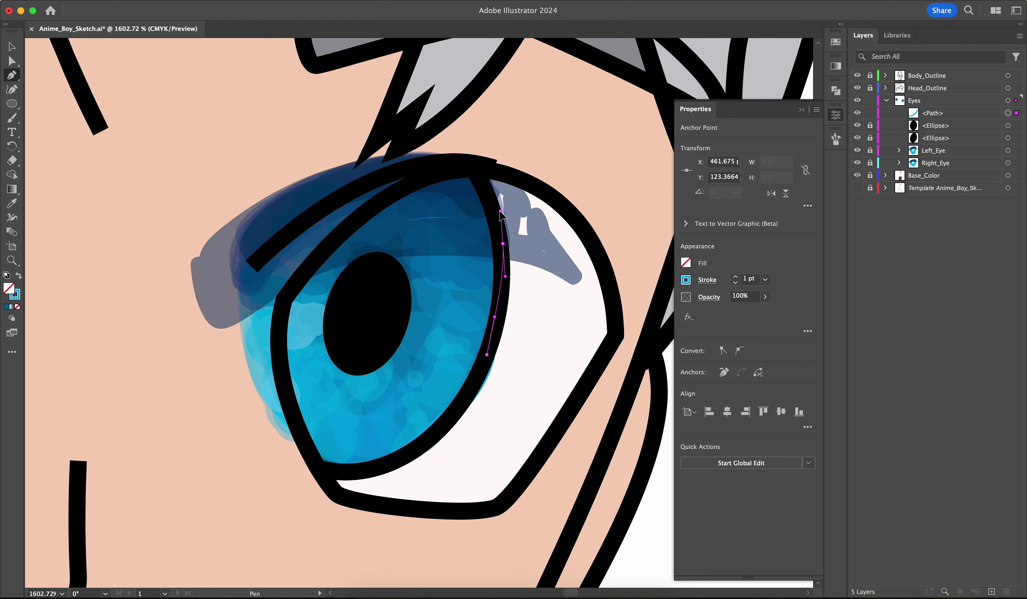
pyautogui.moveTo(470, 165); pyautogui.dragTo(465, 165)
pyautogui.moveTo(368, 211); pyautogui.dragTo(330, 243)
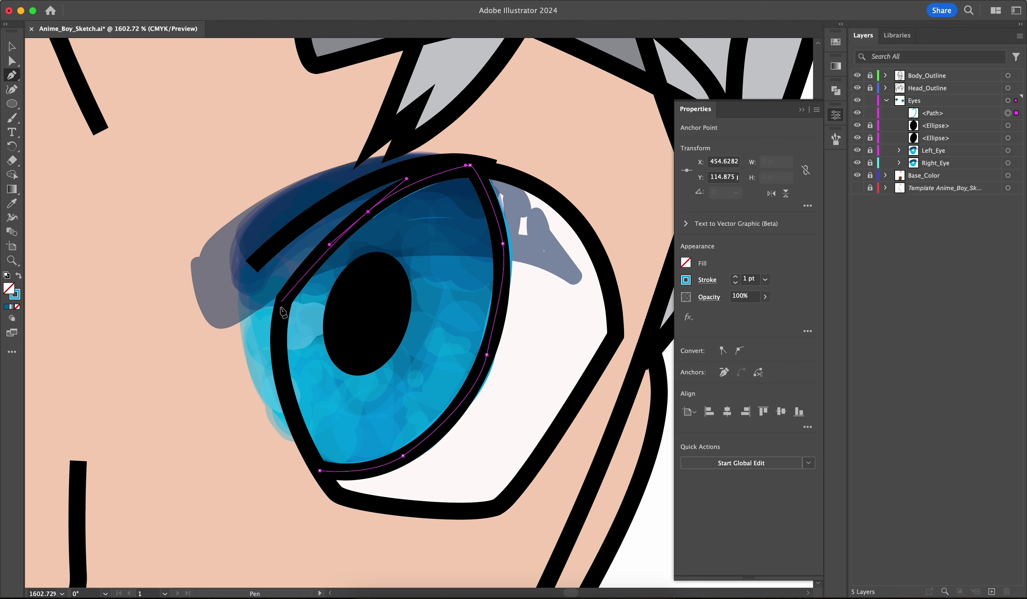
pyautogui.moveTo(280, 308); pyautogui.dragTo(278, 323)
pyautogui.moveTo(303, 437); pyautogui.dragTo(329, 479)
pyautogui.click(320, 471)
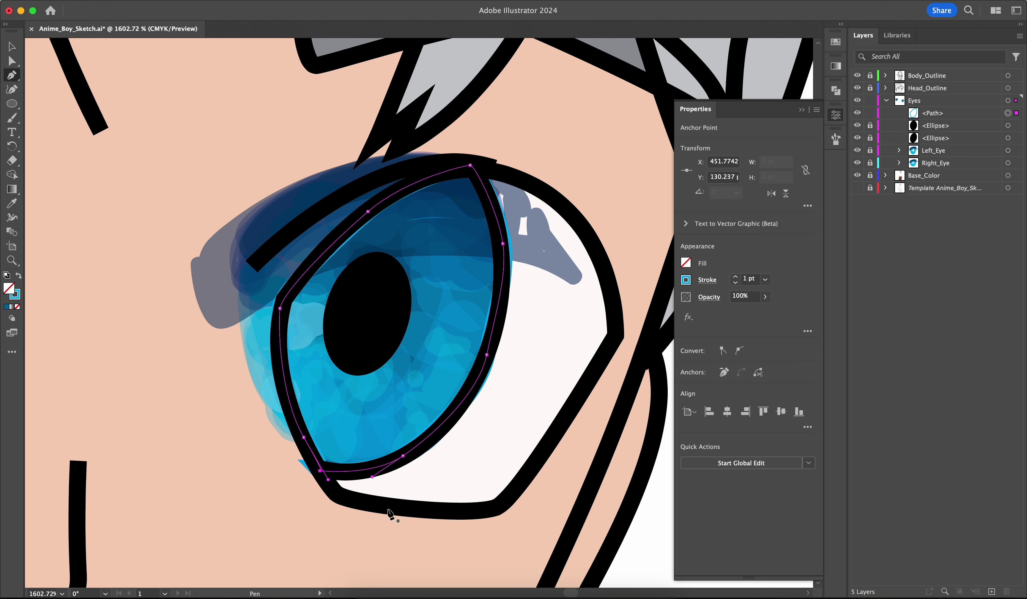
pyautogui.press('super+z')
pyautogui.press('super+z')
pyautogui.moveTo(288, 410); pyautogui.dragTo(298, 439)
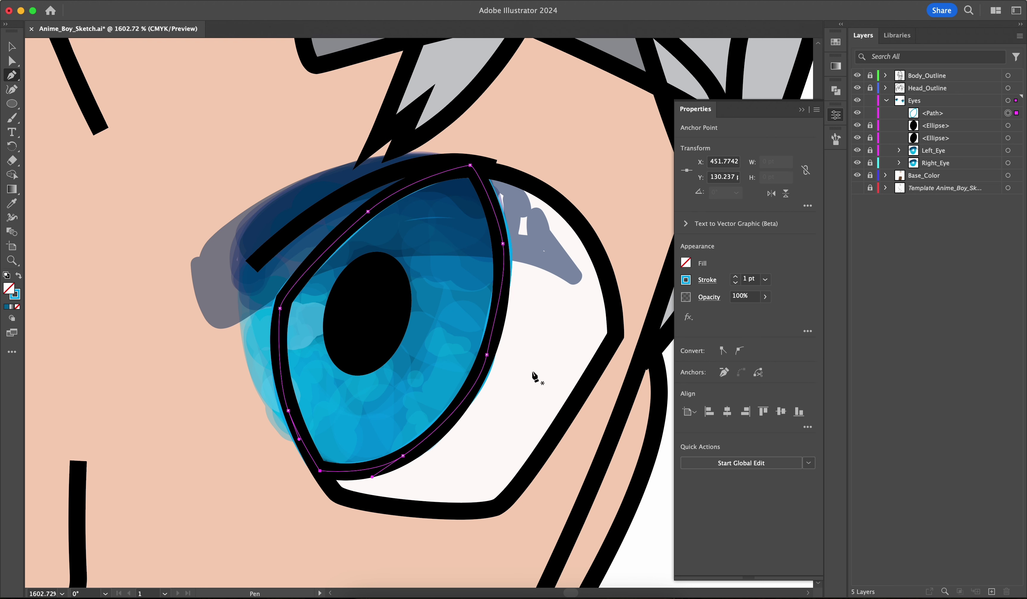
# Remove the stroke from the traced far iris outline
pyautogui.click(685, 279)
pyautogui.click(556, 383)
pyautogui.press('Escape')
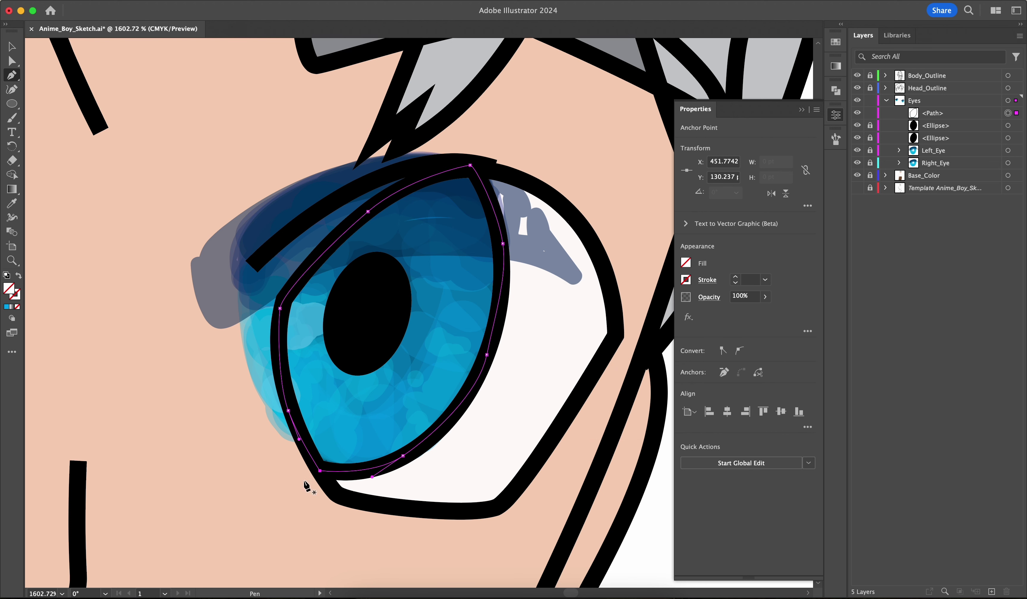
# Switch the far iris outline to Draw Inside mode and paint a broad light blue brush stroke within it
pyautogui.hotkey('shift', 'm')
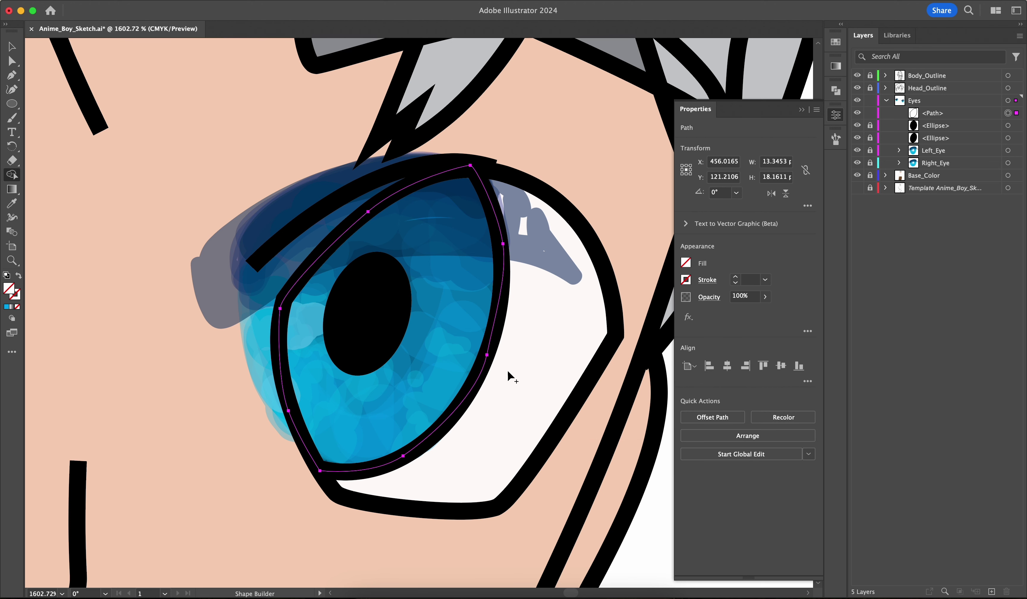
pyautogui.press('a')
pyautogui.click(436, 373)
pyautogui.click(469, 406)
pyautogui.click(15, 320)
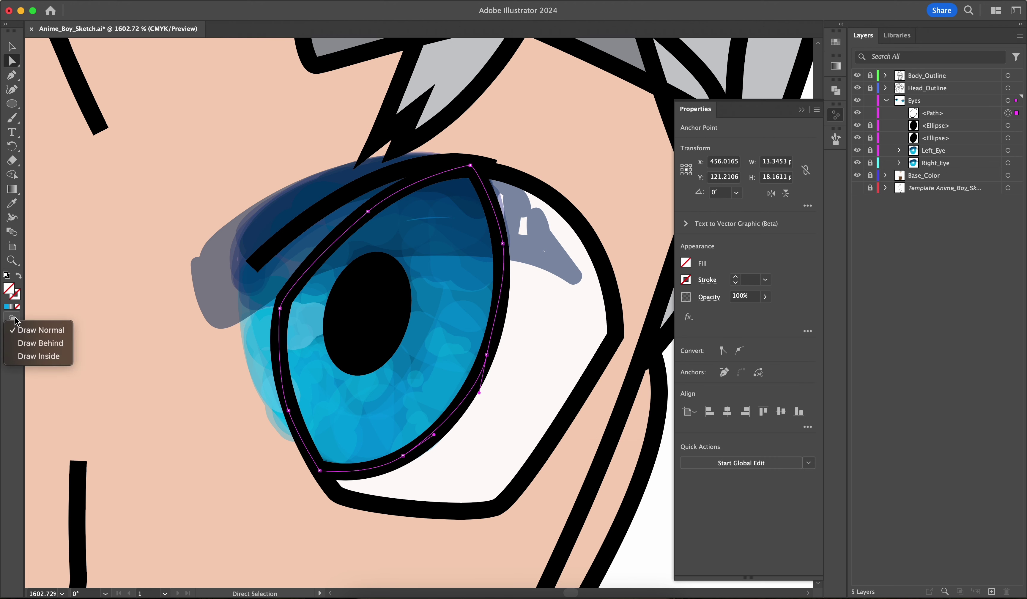
pyautogui.click(41, 364)
pyautogui.press('b')
pyautogui.moveTo(372, 383); pyautogui.dragTo(288, 428)
pyautogui.moveTo(474, 326); pyautogui.dragTo(510, 407)
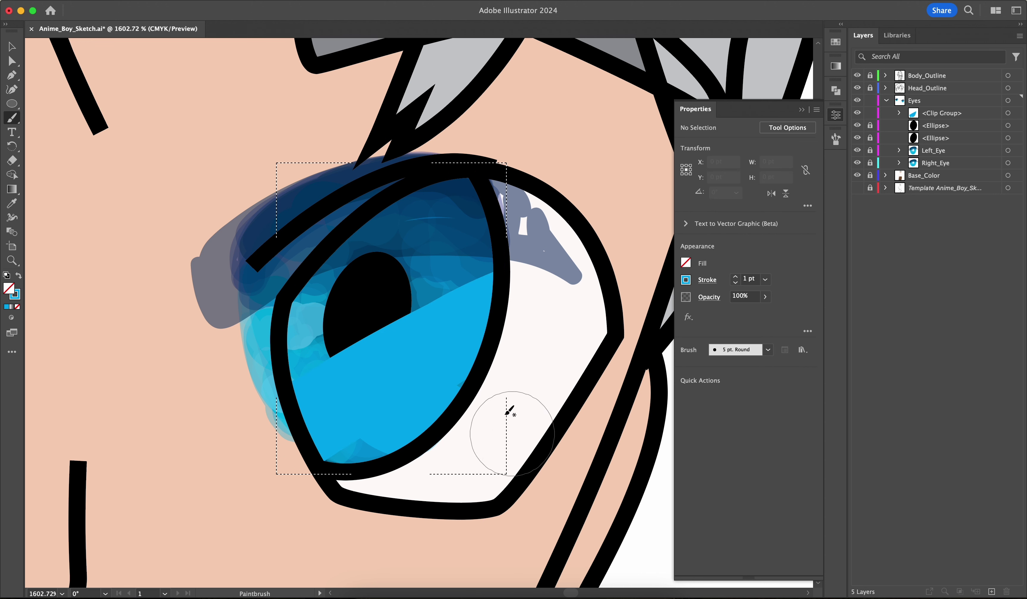
# Place the Left_Eye group inside the far iris's clip group and delete the light blue stroke from it
pyautogui.press('a')
pyautogui.moveTo(934, 151); pyautogui.dragTo(964, 134)
pyautogui.click(944, 117)
pyautogui.click(899, 113)
pyautogui.click(942, 140)
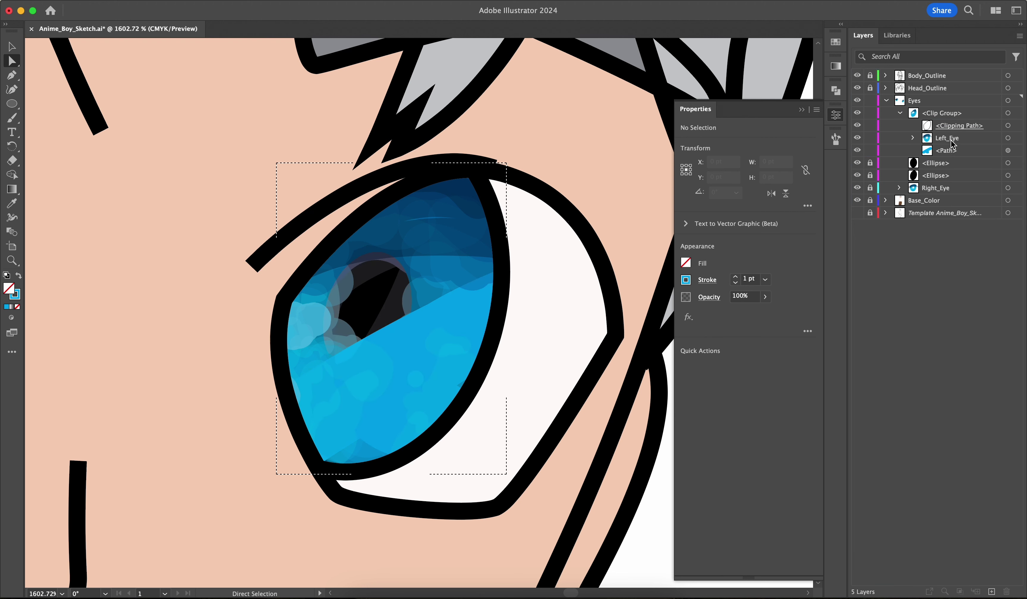
pyautogui.click(950, 155)
pyautogui.press('Delete')
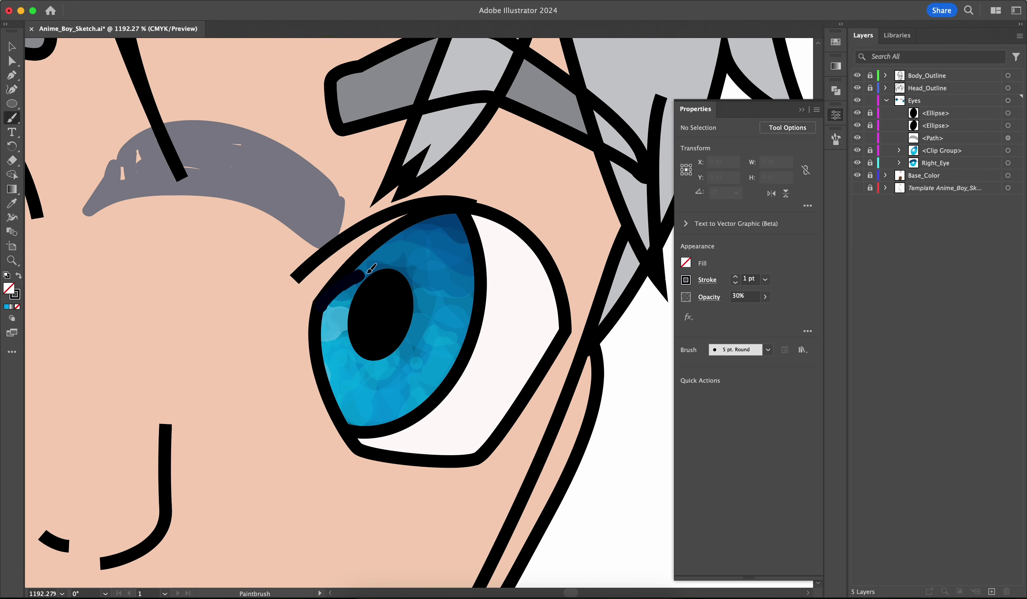
# Paint a near-black upper-lid shadow at 30% opacity across the far iris and eye white
pyautogui.moveTo(369, 271); pyautogui.dragTo(539, 263)
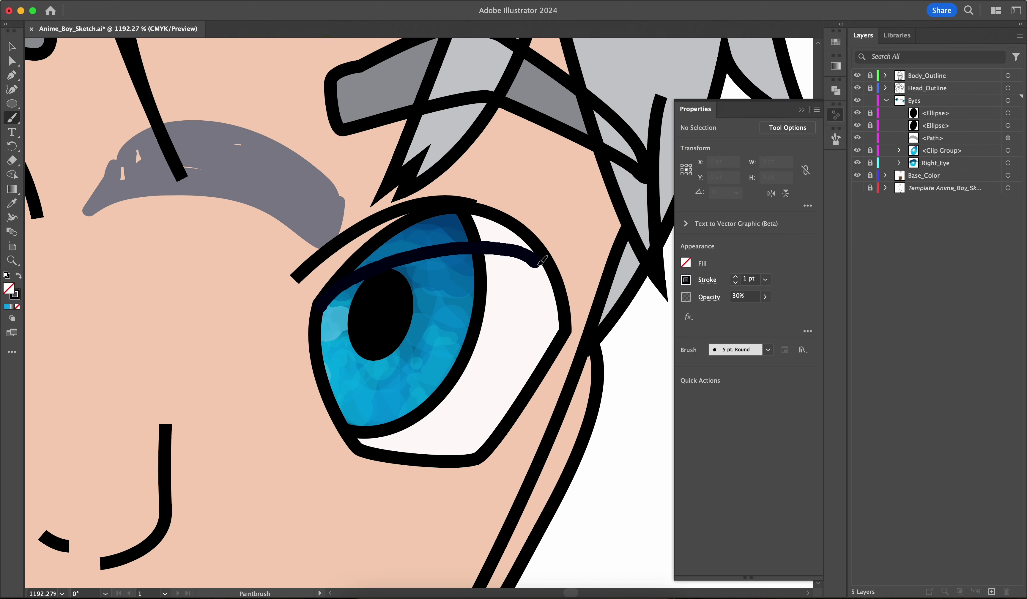
pyautogui.moveTo(455, 213)
pyautogui.mouseDown()
pyautogui.moveTo(362, 266)
pyautogui.moveTo(430, 240)
pyautogui.mouseUp()
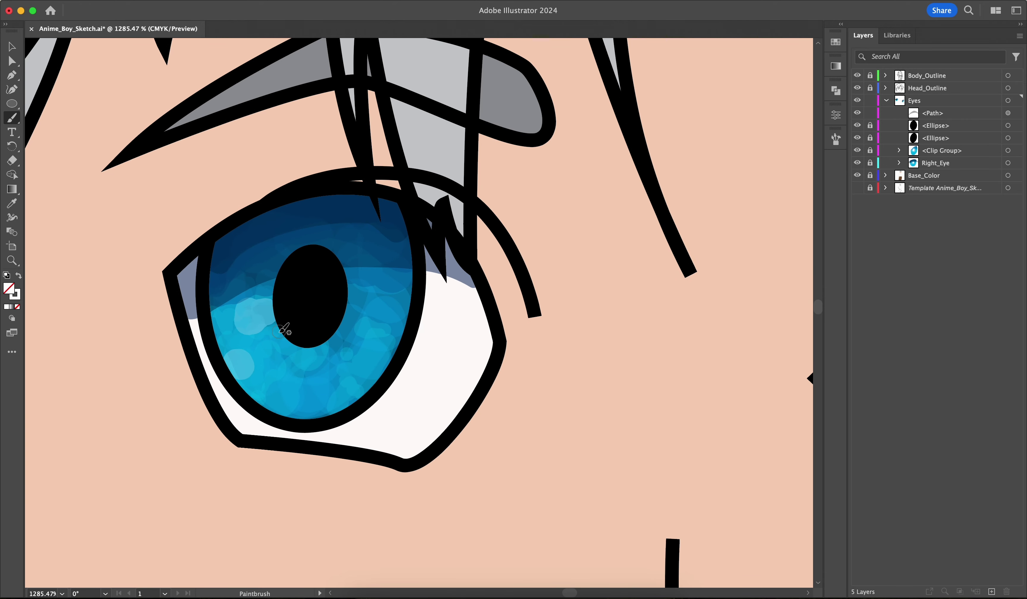
# Paint three white highlights on the near eye: beside the pupil, on the lower iris and over the pupil's upper edge
pyautogui.click(280, 330)
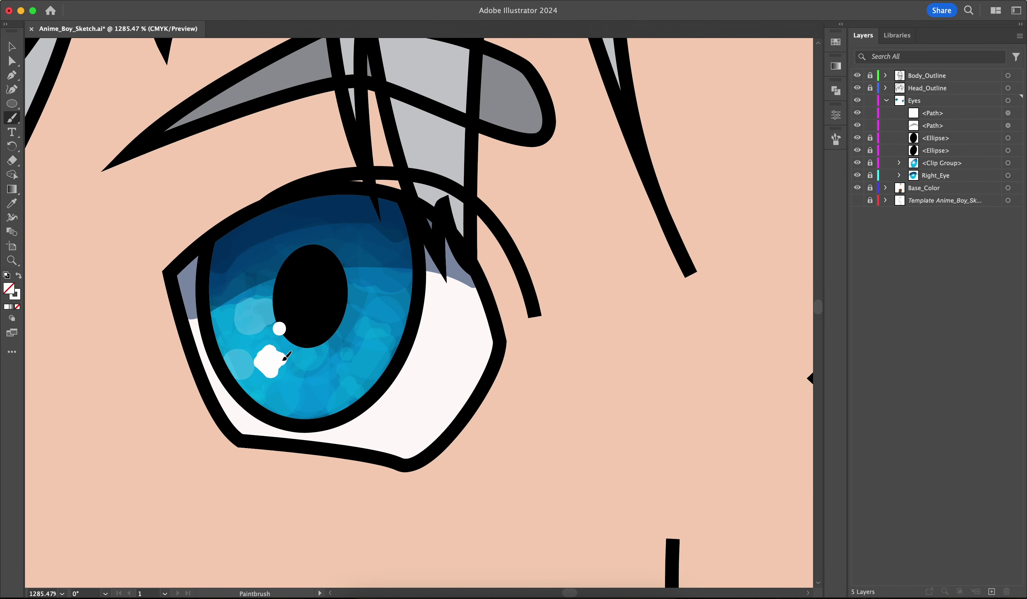
pyautogui.moveTo(270, 350); pyautogui.dragTo(271, 349)
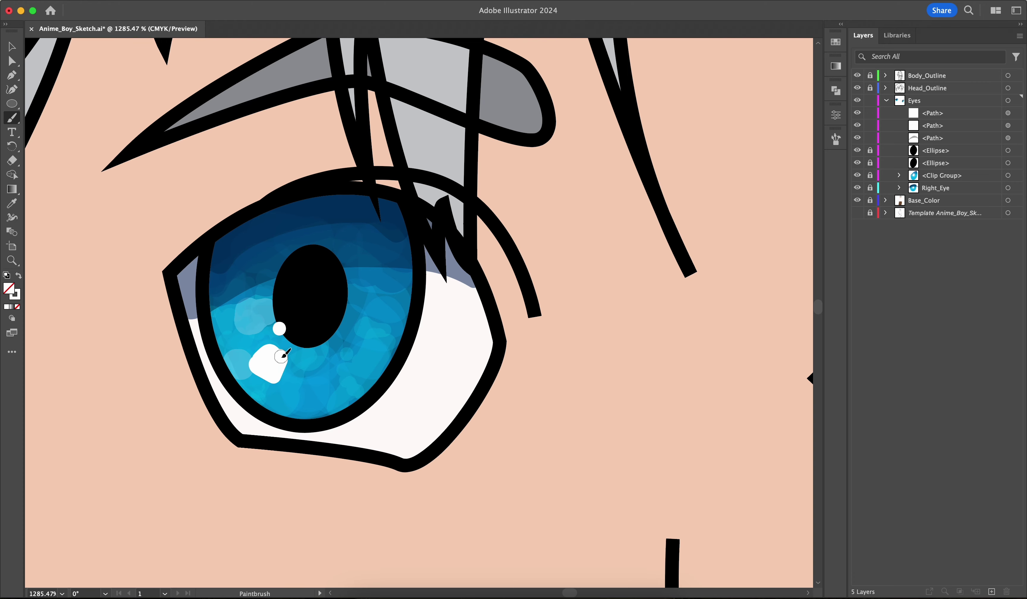
pyautogui.scroll(-3, 288, 312)
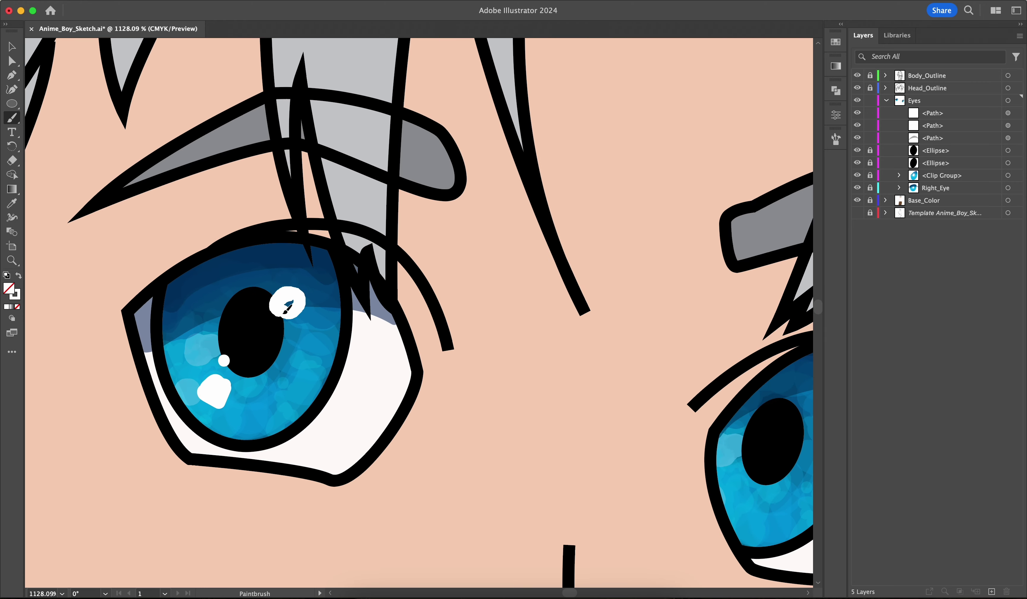
pyautogui.moveTo(284, 312); pyautogui.dragTo(290, 305)
# Paint three matching white highlights on the far eye, beside the pupil, on the lower iris and at the pupil's upper edge
pyautogui.scroll(-3, 435, 359)
pyautogui.hscroll(2, 411, 377)
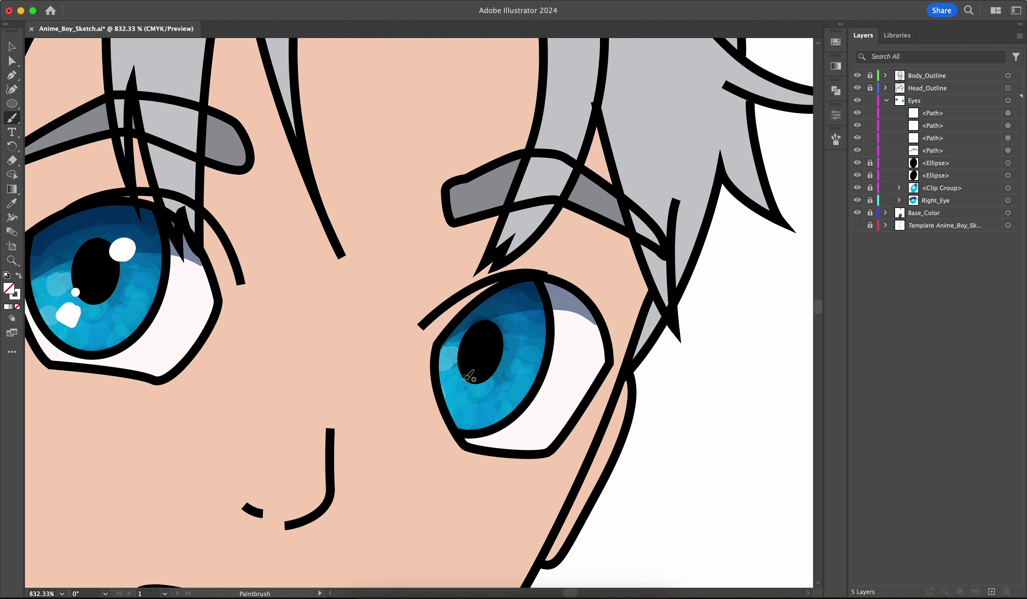
pyautogui.moveTo(464, 377); pyautogui.dragTo(463, 375)
pyautogui.scroll(3, 468, 383)
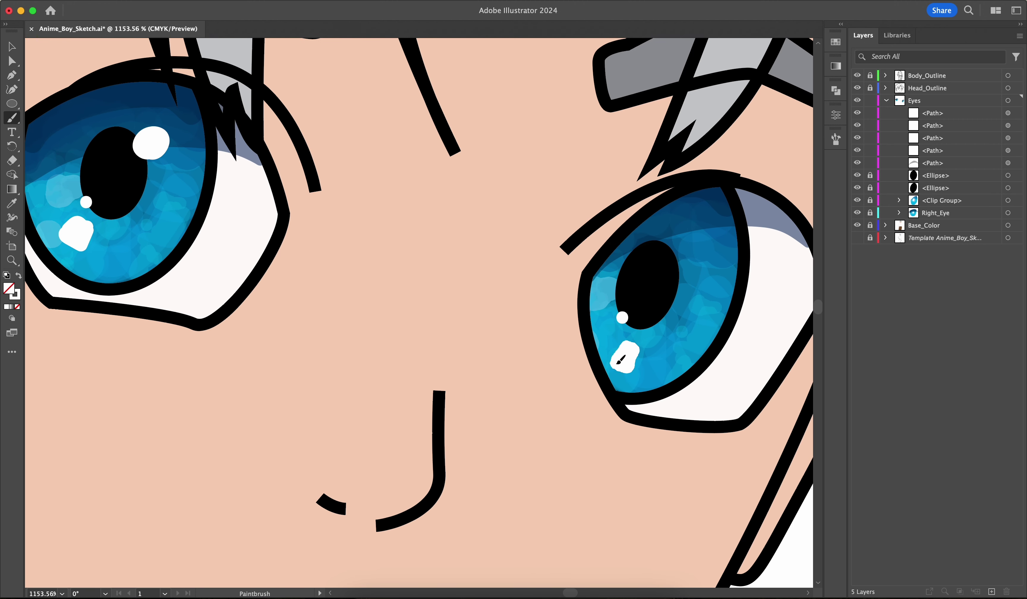
pyautogui.moveTo(620, 359); pyautogui.dragTo(621, 358)
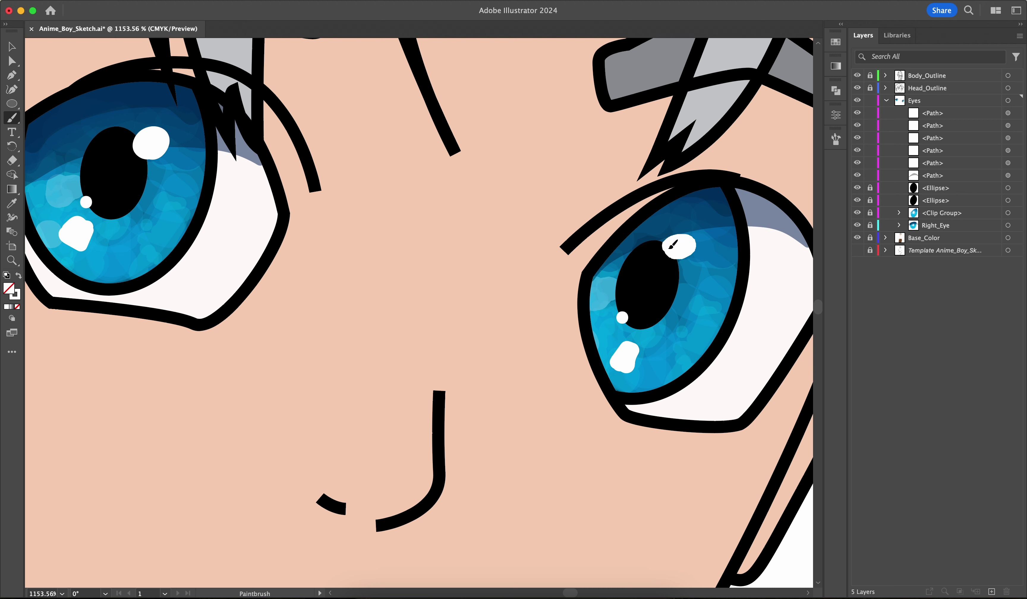
# Create a layer named Shirt_Shading above the Eyes layer and copy all the Body_Outline artwork into it
pyautogui.click(992, 591)
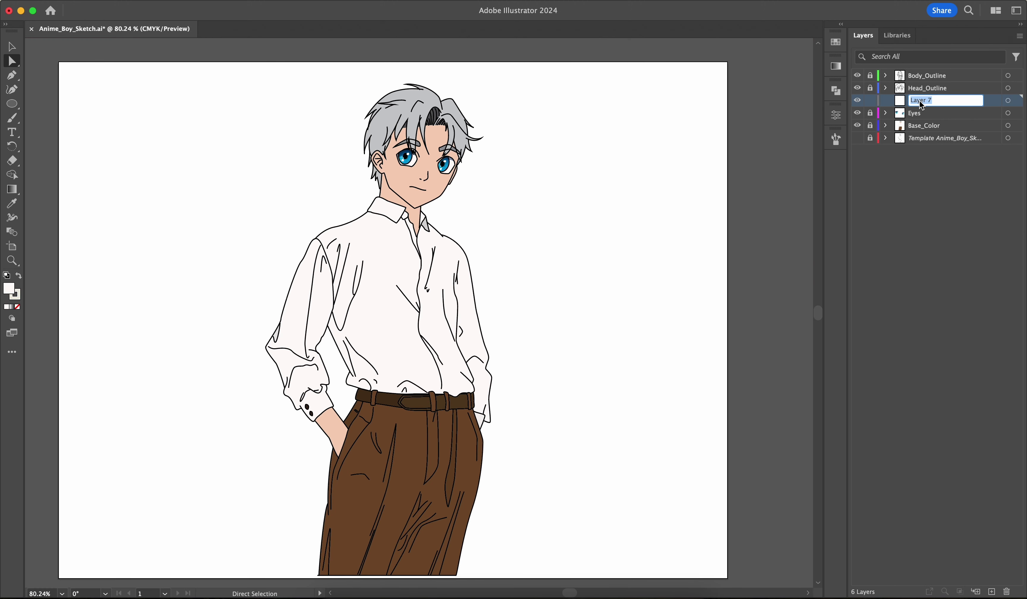
pyautogui.write('Shirt_Shading')
pyautogui.press('Return')
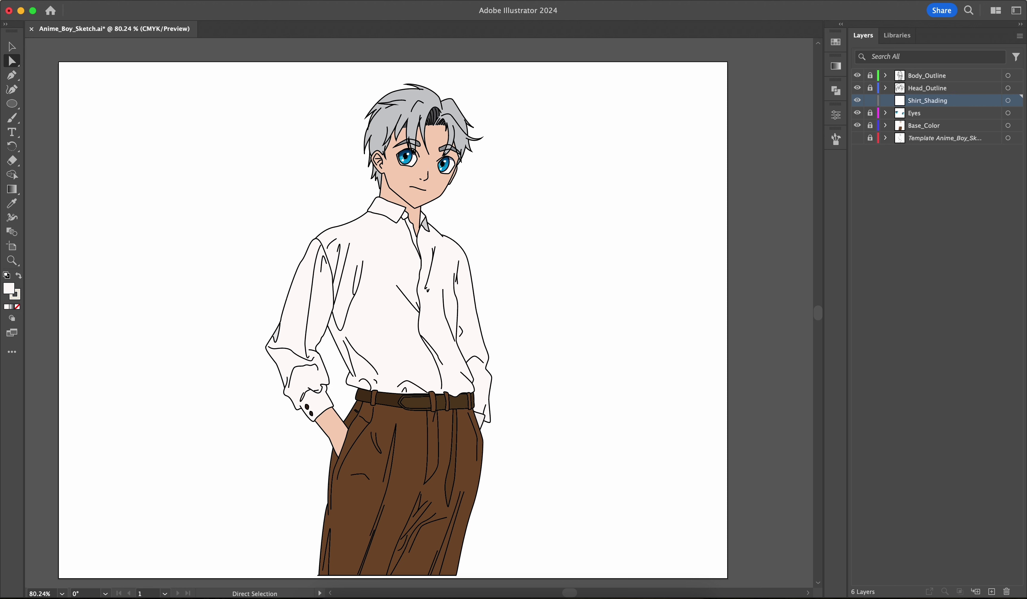
pyautogui.click(1016, 76)
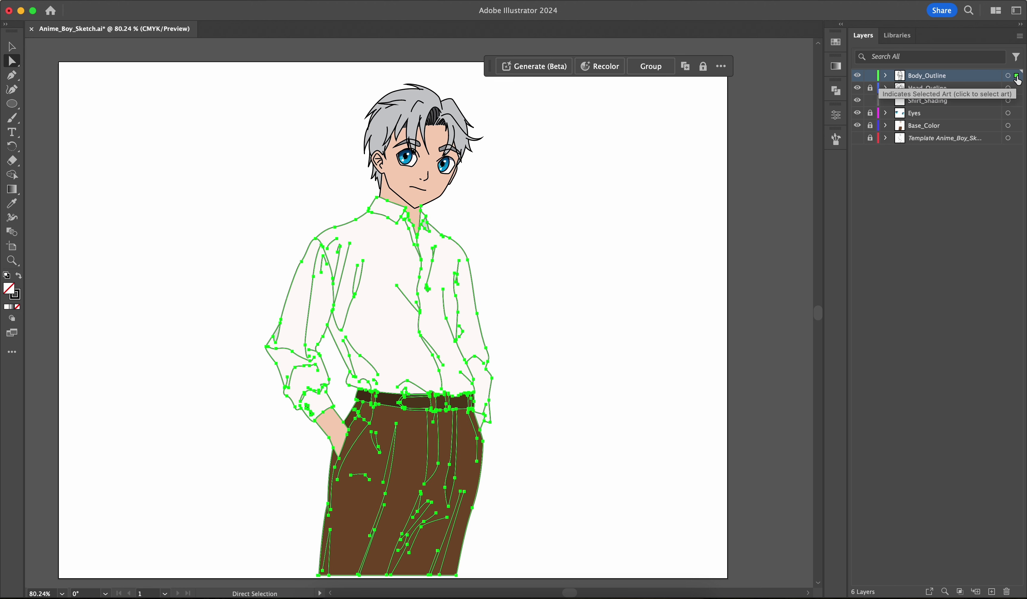
pyautogui.moveTo(1018, 103); pyautogui.dragTo(1017, 101)
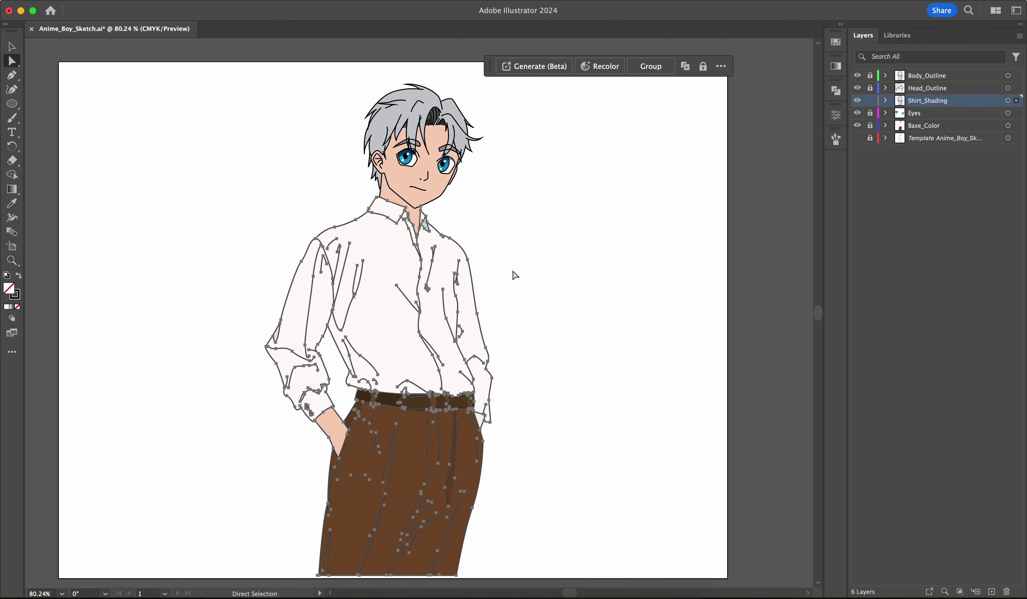
# Build the shirt's torso and sleeve regions as green-filled shapes from the copied outlines with the Shape Builder tool
pyautogui.scroll(5, 452, 348)
pyautogui.scroll(2, 500, 315)
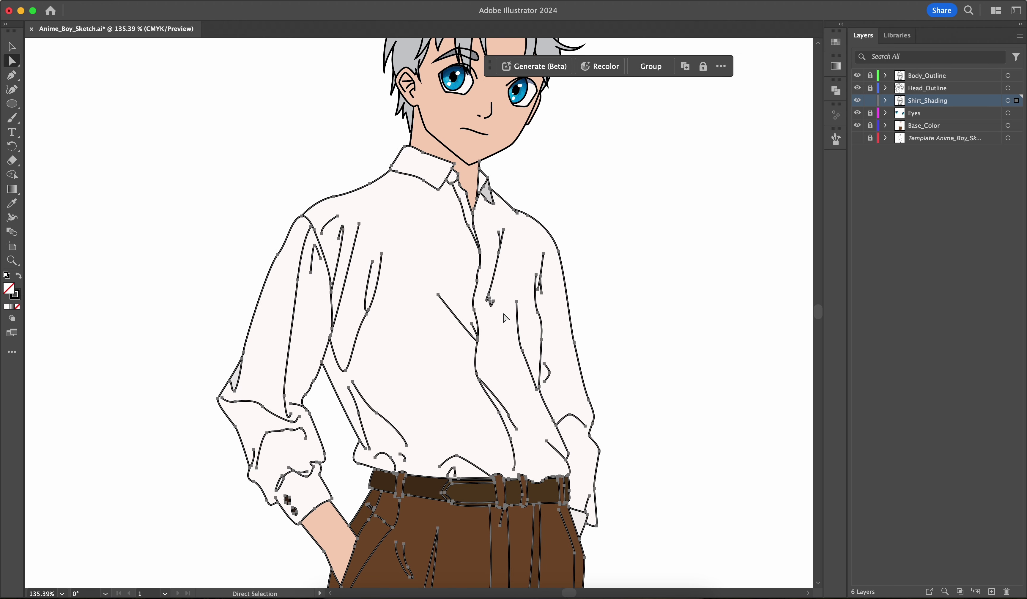
pyautogui.click(835, 115)
pyautogui.click(686, 263)
pyautogui.click(605, 389)
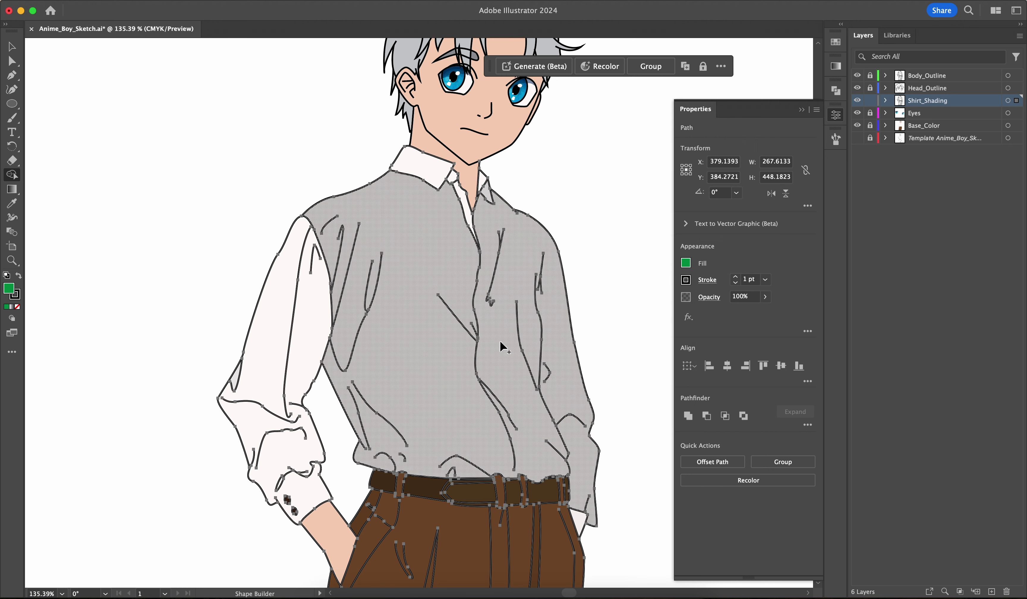
pyautogui.click(425, 297)
pyautogui.moveTo(314, 318); pyautogui.dragTo(284, 328)
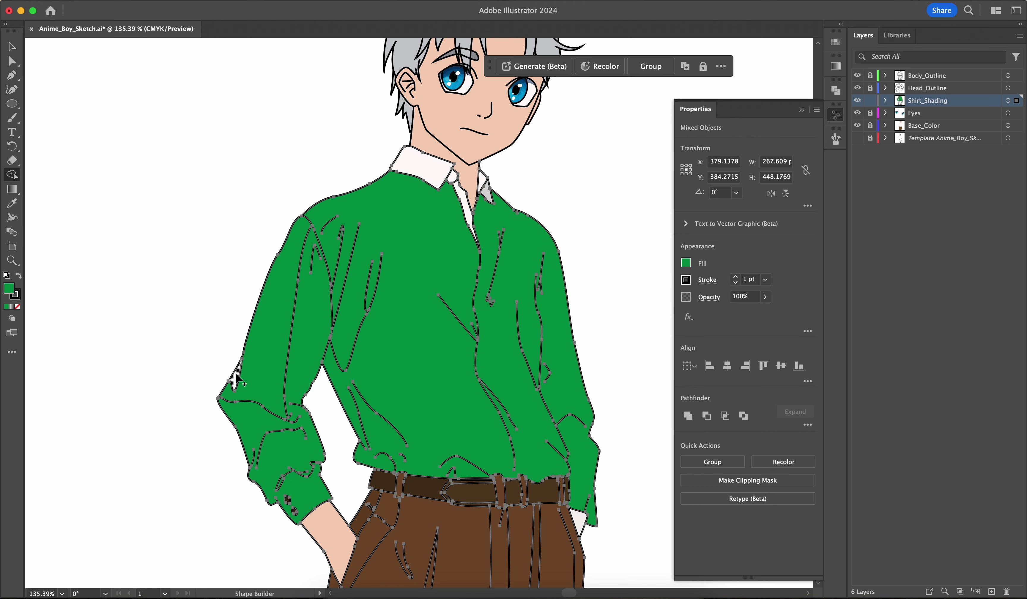
# Fill the shirt's collar regions on both sides of the neck with the same green using Shape Builder
pyautogui.scroll(4, 236, 379)
pyautogui.hscroll(4, 236, 378)
pyautogui.click(345, 254)
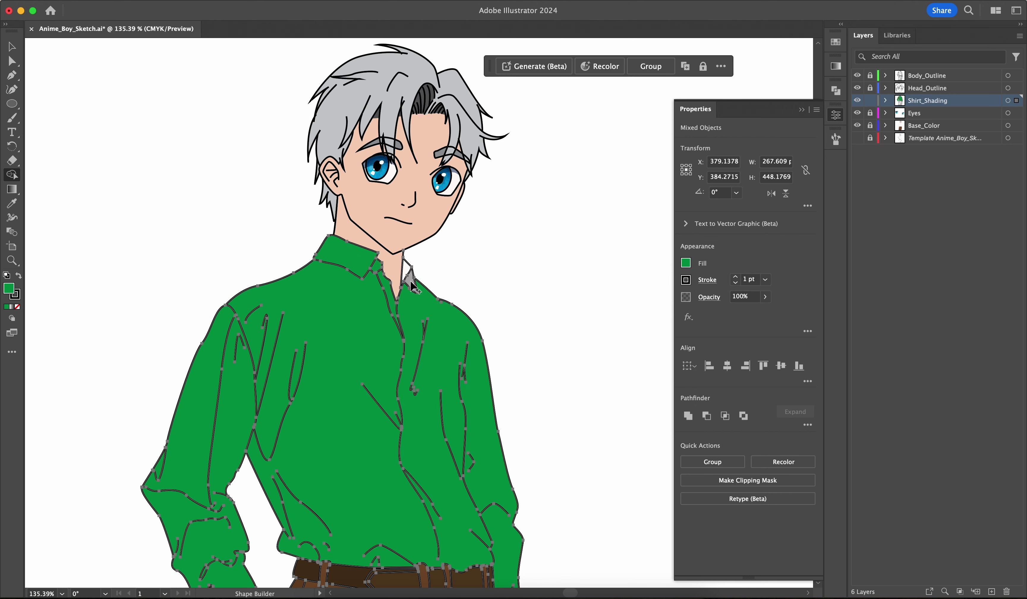
pyautogui.click(405, 269)
pyautogui.scroll(-5, 453, 446)
pyautogui.hscroll(1, 453, 446)
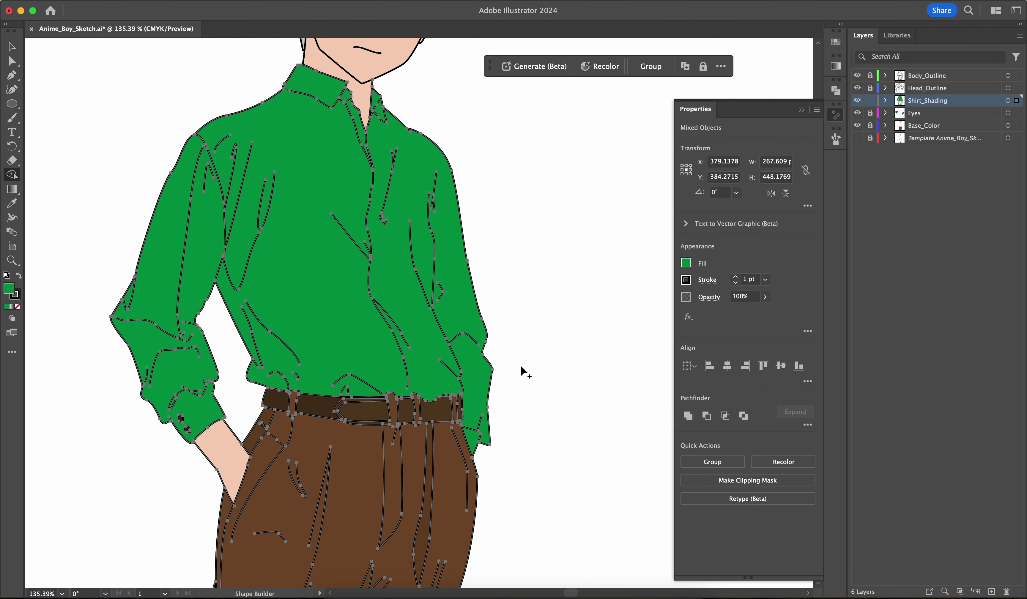
# Select all the green shirt shapes, including the collar, sleeves and cuffs, and group them
pyautogui.scroll(4, 521, 366)
pyautogui.hscroll(-1, 521, 366)
pyautogui.press('a')
pyautogui.click(533, 329)
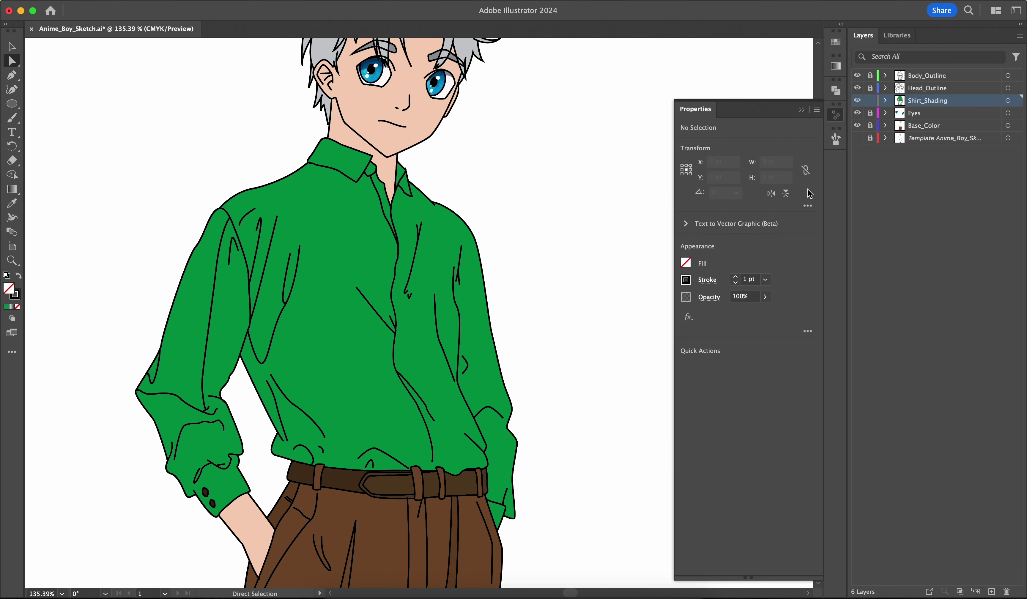
pyautogui.click(884, 102)
pyautogui.click(265, 348)
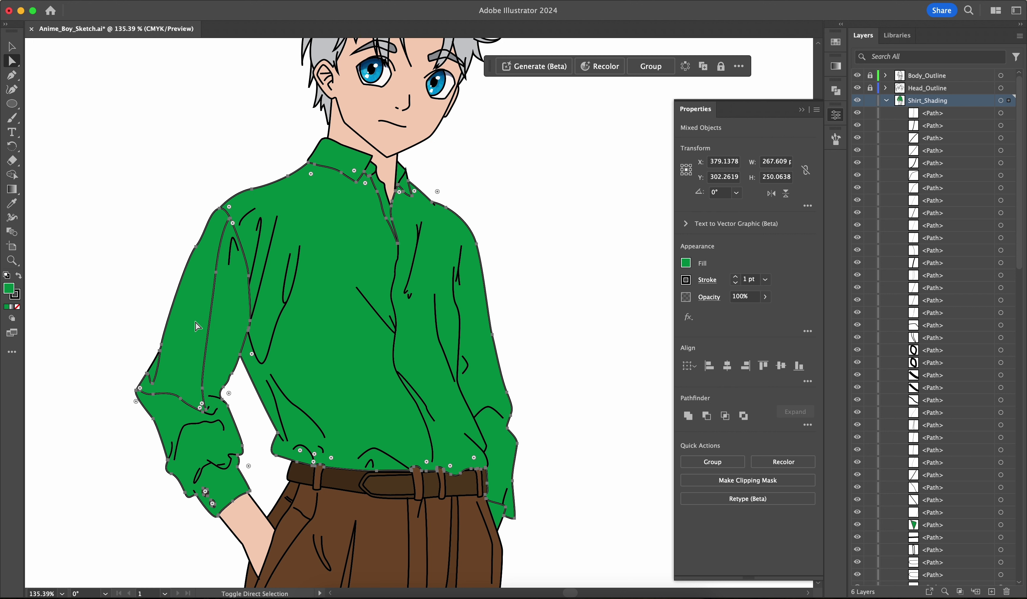
pyautogui.keyDown('shift'); pyautogui.click(341, 149); pyautogui.keyUp('shift')
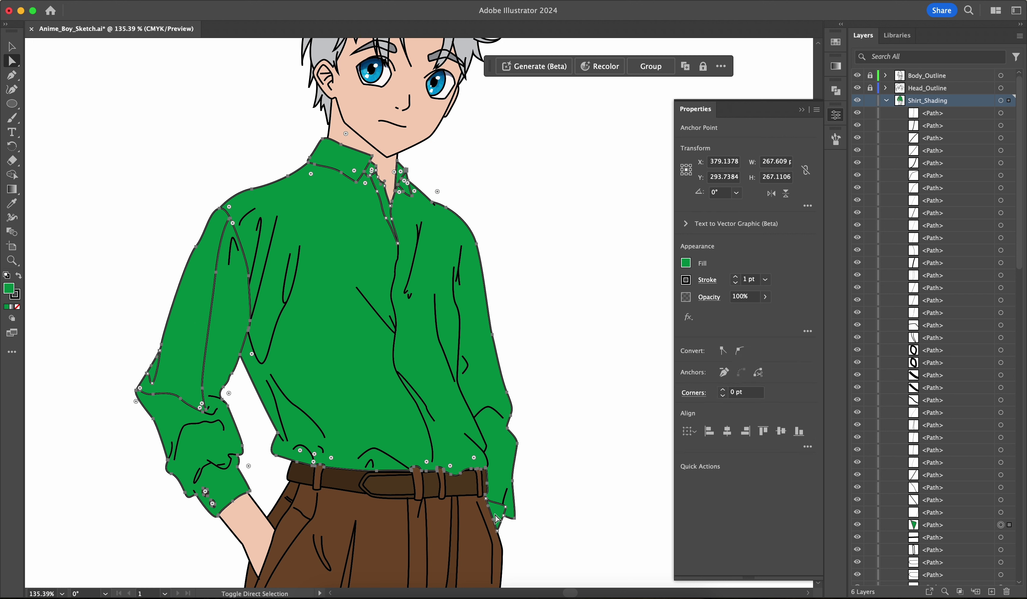
pyautogui.click(650, 66)
# Delete every loose outline path from the Shirt_Shading layer, keeping only the group of green shirt shapes
pyautogui.scroll(-5, 939, 254)
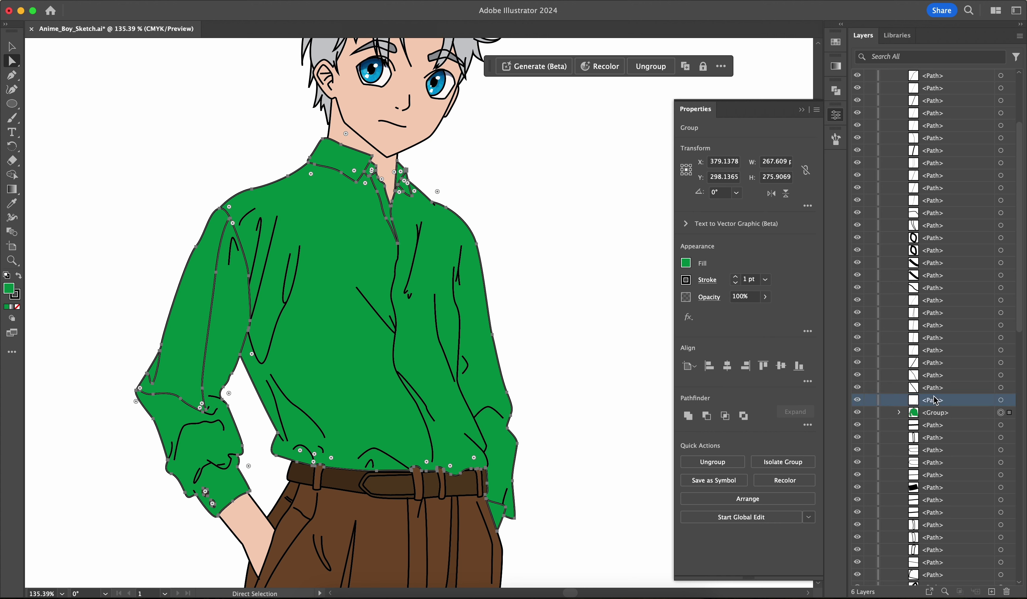
pyautogui.scroll(5, 963, 218)
pyautogui.scroll(-10, 965, 122)
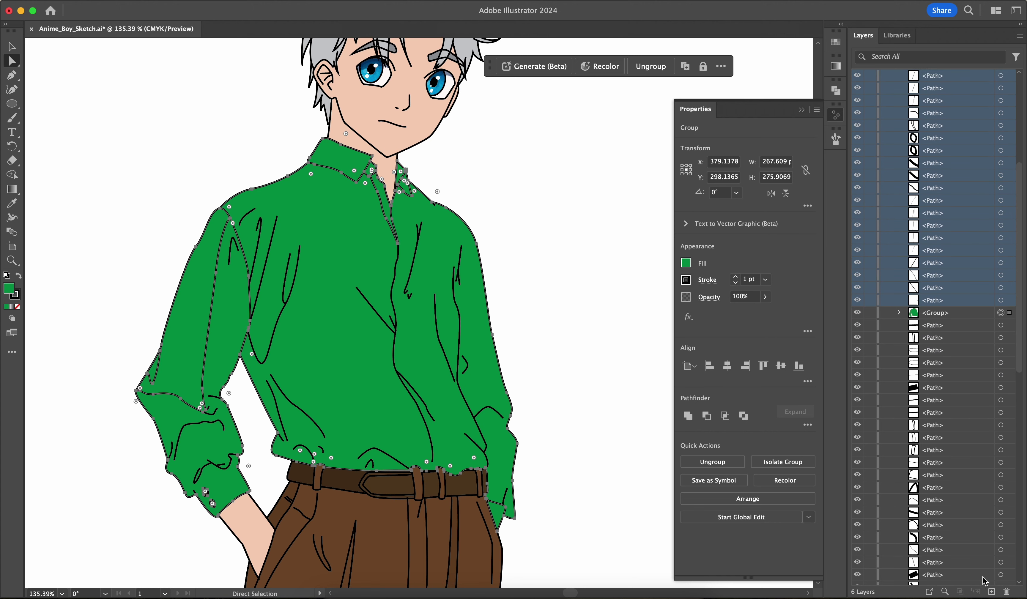
pyautogui.scroll(5, 947, 288)
pyautogui.click(945, 128)
pyautogui.scroll(-15, 945, 216)
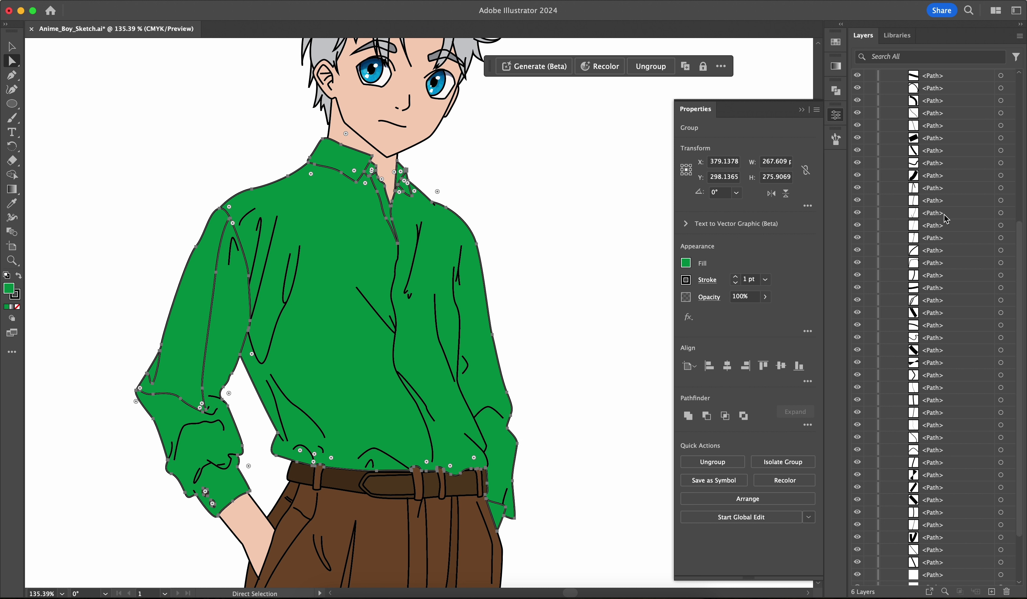
pyautogui.keyDown('shift'); pyautogui.click(940, 541); pyautogui.keyUp('shift')
pyautogui.click(1006, 592)
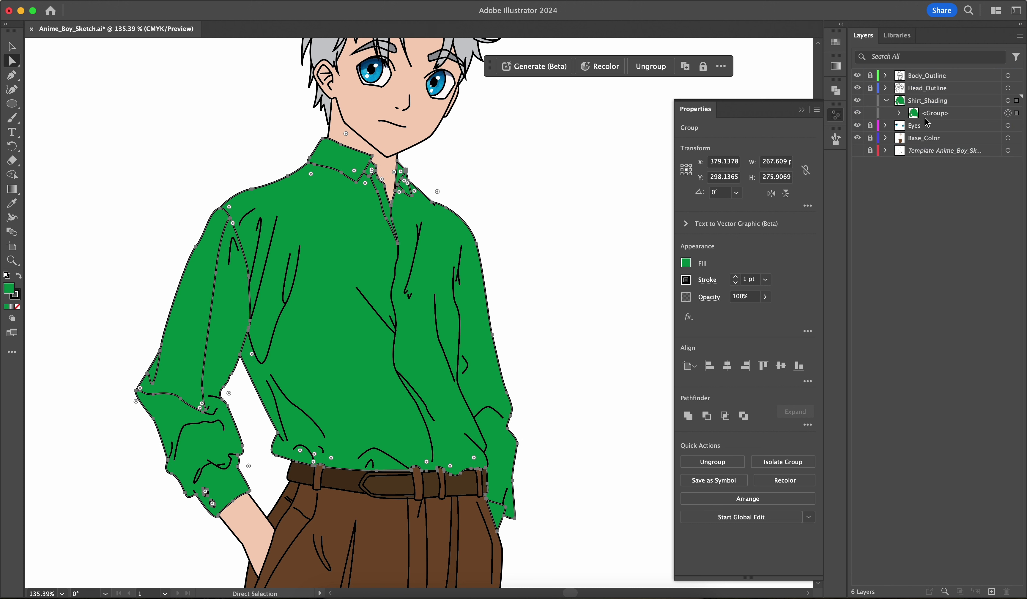
# Move all the shirt shapes out of their group so they sit directly in the Shirt_Shading layer
pyautogui.click(907, 114)
pyautogui.click(899, 113)
pyautogui.click(957, 238)
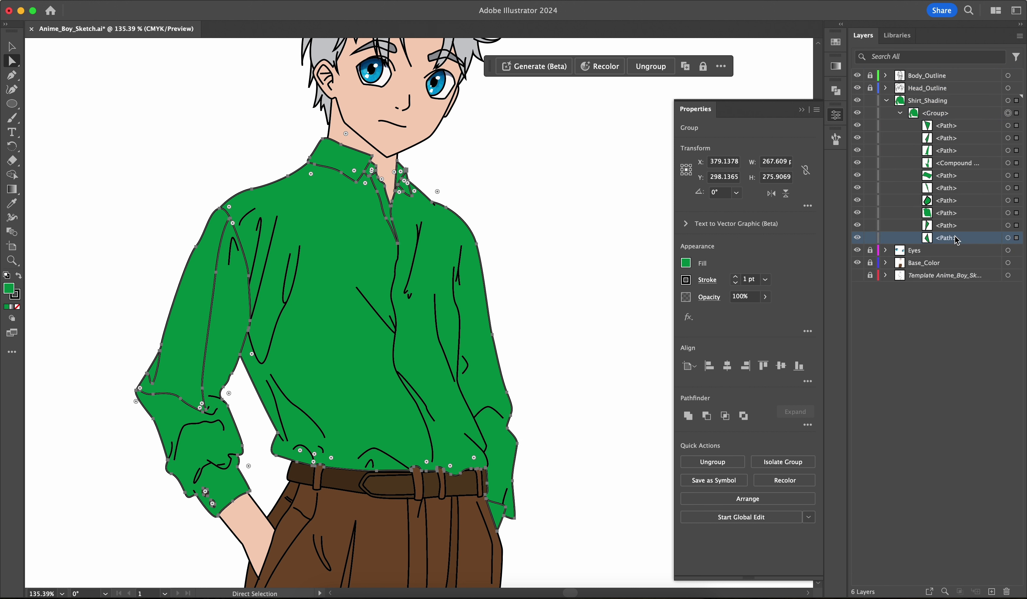
pyautogui.click(954, 126)
pyautogui.keyDown('shift'); pyautogui.click(953, 238); pyautogui.keyUp('shift')
pyautogui.moveTo(952, 126); pyautogui.dragTo(920, 111)
pyautogui.hscroll(-3, 509, 202)
pyautogui.scroll(2, 509, 202)
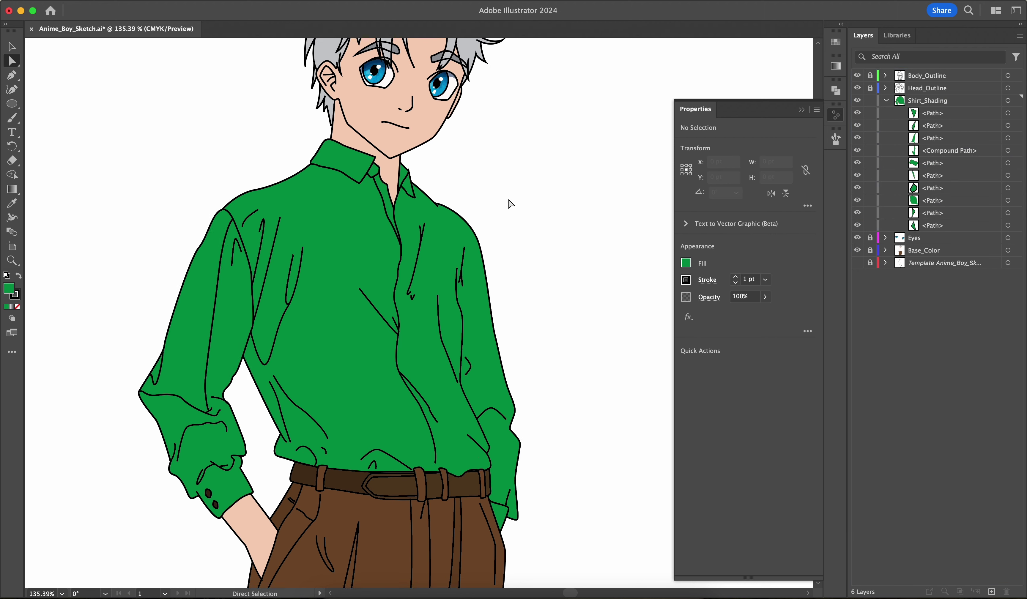
# Set the fill of the green shirt shapes to None, keeping their outlines
pyautogui.click(685, 264)
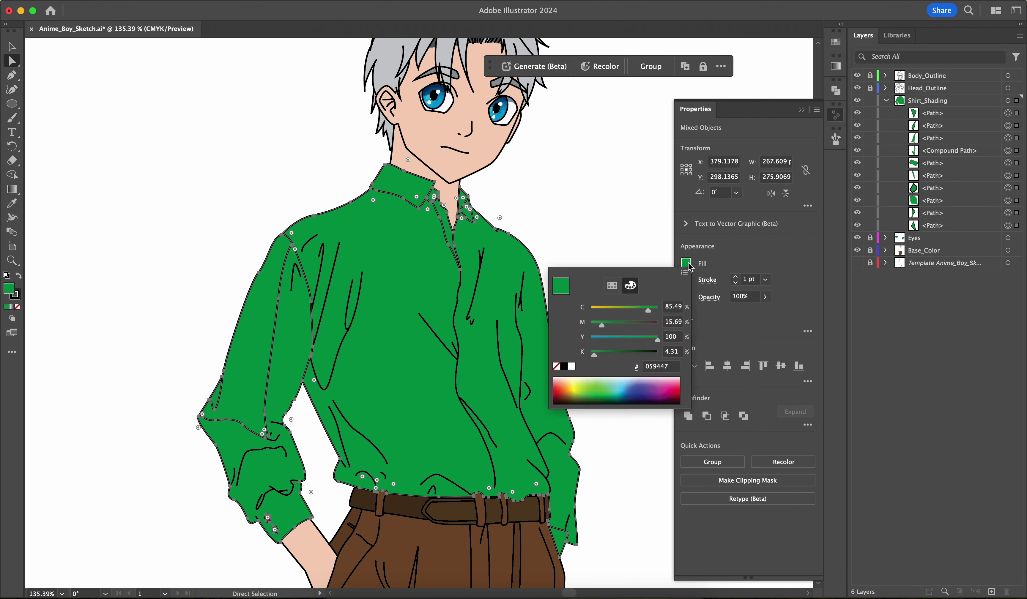
pyautogui.click(556, 367)
pyautogui.click(578, 209)
pyautogui.click(542, 205)
pyautogui.hscroll(-2, 436, 315)
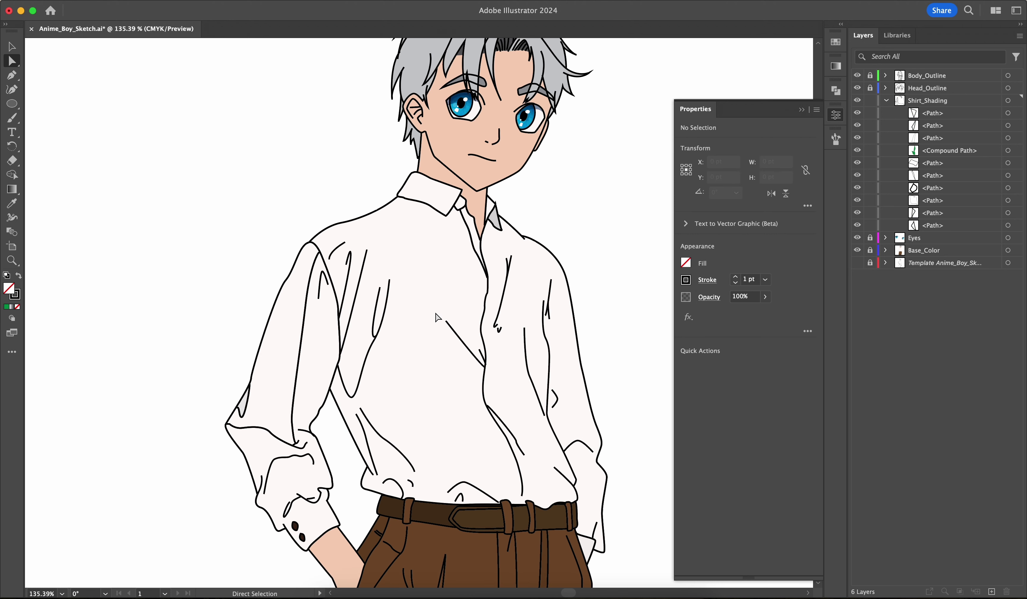
# Select the shirt's torso outline and switch it to Draw Inside mode
pyautogui.scroll(3, 410, 327)
pyautogui.scroll(-2, 425, 338)
pyautogui.hscroll(2, 424, 338)
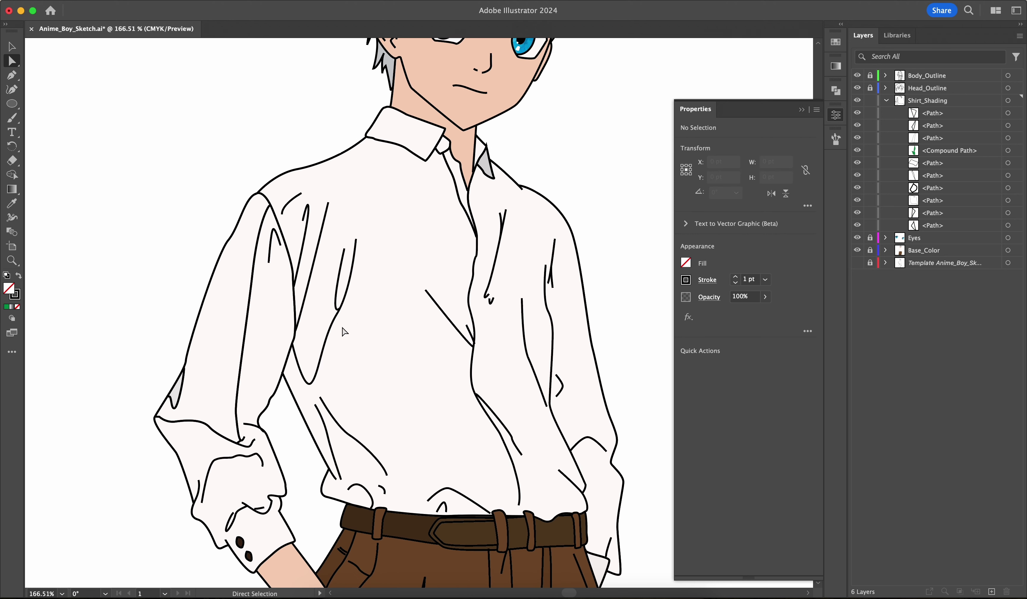
pyautogui.click(288, 386)
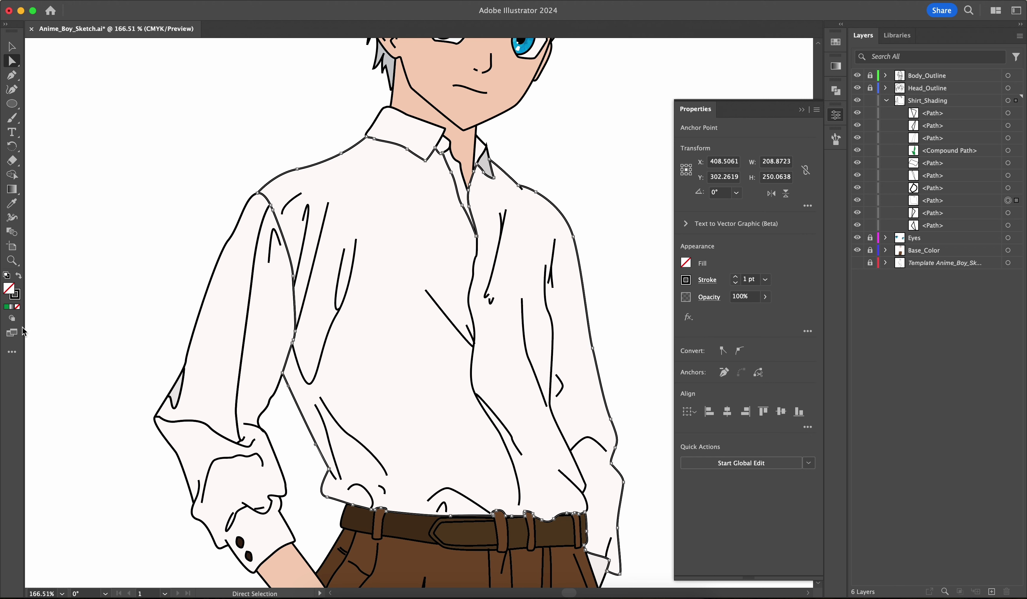
pyautogui.click(12, 317)
pyautogui.click(35, 355)
pyautogui.hscroll(2, 570, 274)
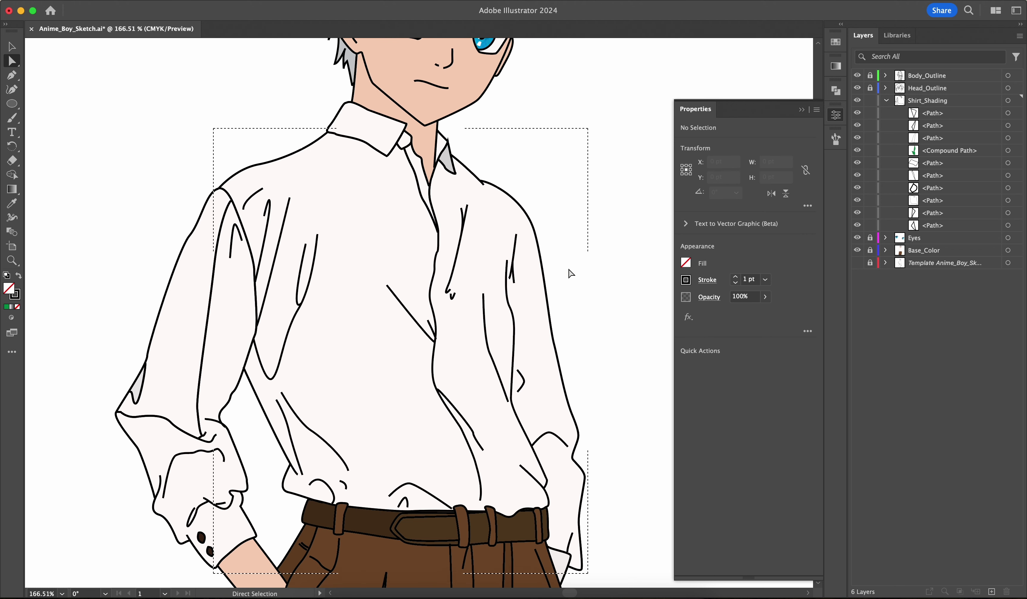
# Paint black 5 pt. Round brush shadows inside the torso along the long folds beside the shoulder and armpit
pyautogui.press('b')
pyautogui.moveTo(304, 325); pyautogui.dragTo(382, 376)
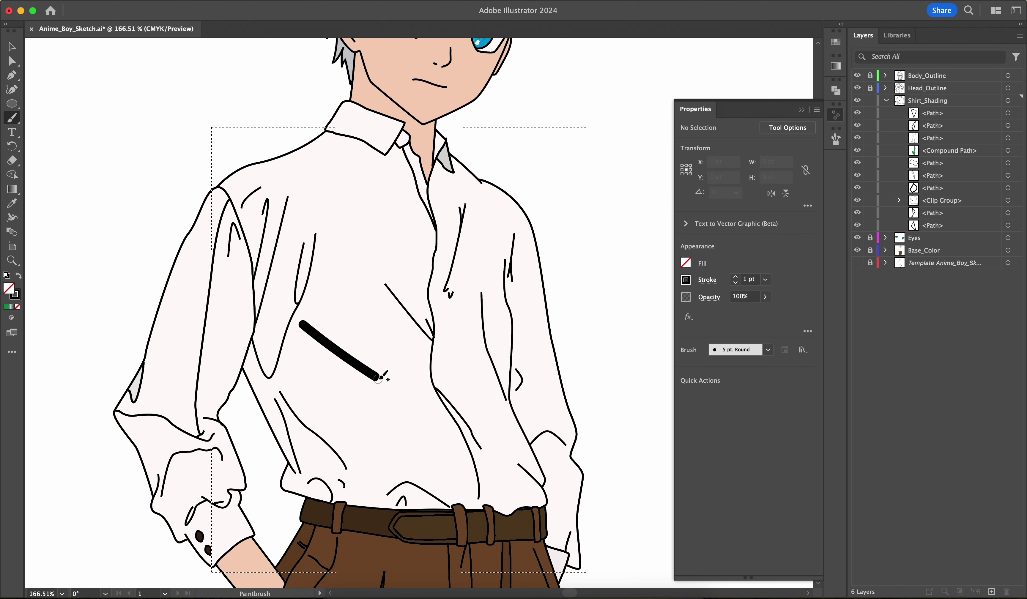
pyautogui.press('super+z')
pyautogui.scroll(5, 249, 212)
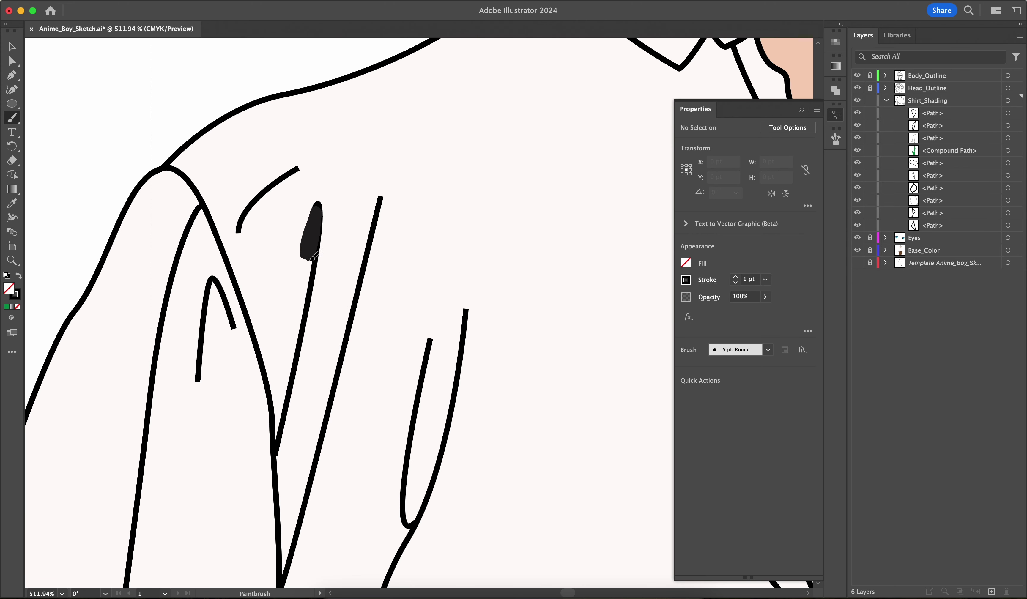
pyautogui.moveTo(313, 257); pyautogui.dragTo(275, 451)
pyautogui.scroll(-3, 344, 356)
pyautogui.moveTo(358, 135)
pyautogui.mouseDown()
pyautogui.moveTo(287, 421)
pyautogui.moveTo(260, 486)
pyautogui.mouseUp()
pyautogui.scroll(-3, 329, 422)
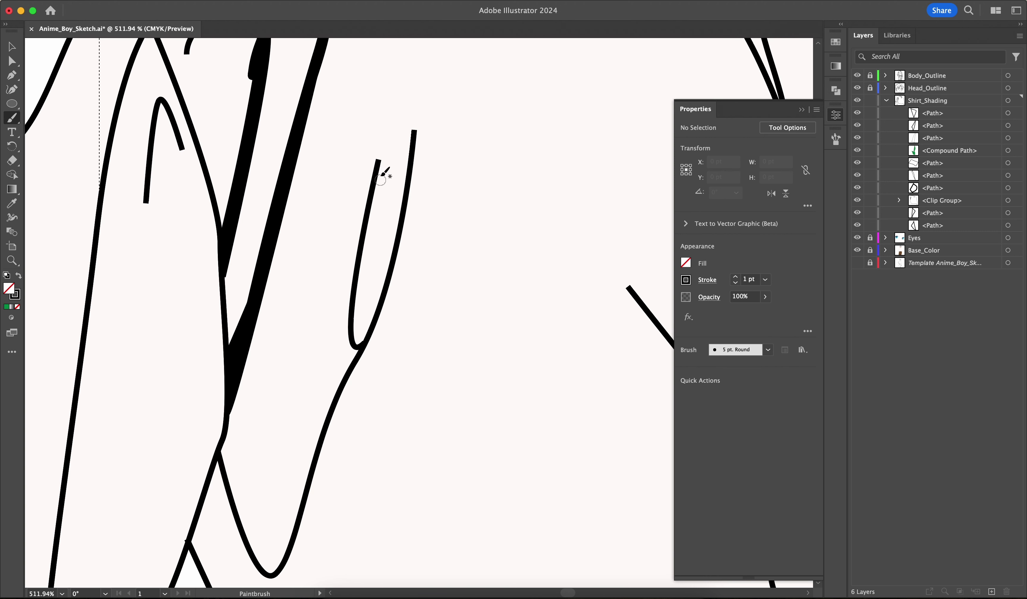
pyautogui.moveTo(382, 164)
pyautogui.mouseDown()
pyautogui.moveTo(368, 278)
pyautogui.moveTo(375, 299)
pyautogui.moveTo(385, 280)
pyautogui.moveTo(371, 304)
pyautogui.moveTo(363, 265)
pyautogui.moveTo(358, 343)
pyautogui.moveTo(365, 309)
pyautogui.mouseUp()
# Paint the pointed fold below the armpit solid black within the torso
pyautogui.scroll(-5, 370, 359)
pyautogui.moveTo(257, 326)
pyautogui.mouseDown()
pyautogui.moveTo(291, 341)
pyautogui.moveTo(396, 251)
pyautogui.mouseUp()
pyautogui.press('cmd+z')
pyautogui.moveTo(257, 329)
pyautogui.mouseDown()
pyautogui.moveTo(322, 331)
pyautogui.moveTo(380, 265)
pyautogui.moveTo(356, 306)
pyautogui.moveTo(303, 477)
pyautogui.moveTo(264, 377)
pyautogui.moveTo(271, 406)
pyautogui.moveTo(265, 393)
pyautogui.moveTo(258, 343)
pyautogui.moveTo(274, 359)
pyautogui.moveTo(348, 315)
pyautogui.moveTo(308, 451)
pyautogui.mouseUp()
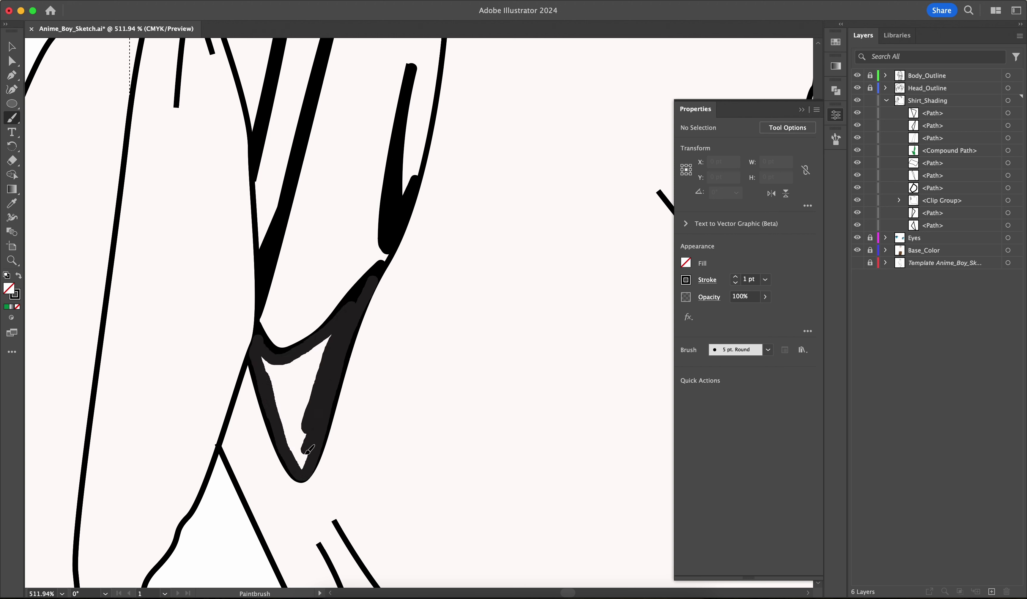
pyautogui.moveTo(267, 376); pyautogui.dragTo(269, 372)
pyautogui.moveTo(325, 346)
pyautogui.mouseDown()
pyautogui.moveTo(314, 422)
pyautogui.moveTo(290, 435)
pyautogui.moveTo(267, 372)
pyautogui.moveTo(305, 411)
pyautogui.moveTo(321, 355)
pyautogui.moveTo(286, 419)
pyautogui.mouseUp()
# Paint a black tapering shadow inside the torso along its side seam, starting just below the armpit fold
pyautogui.scroll(-10, 312, 391)
pyautogui.scroll(8, 287, 325)
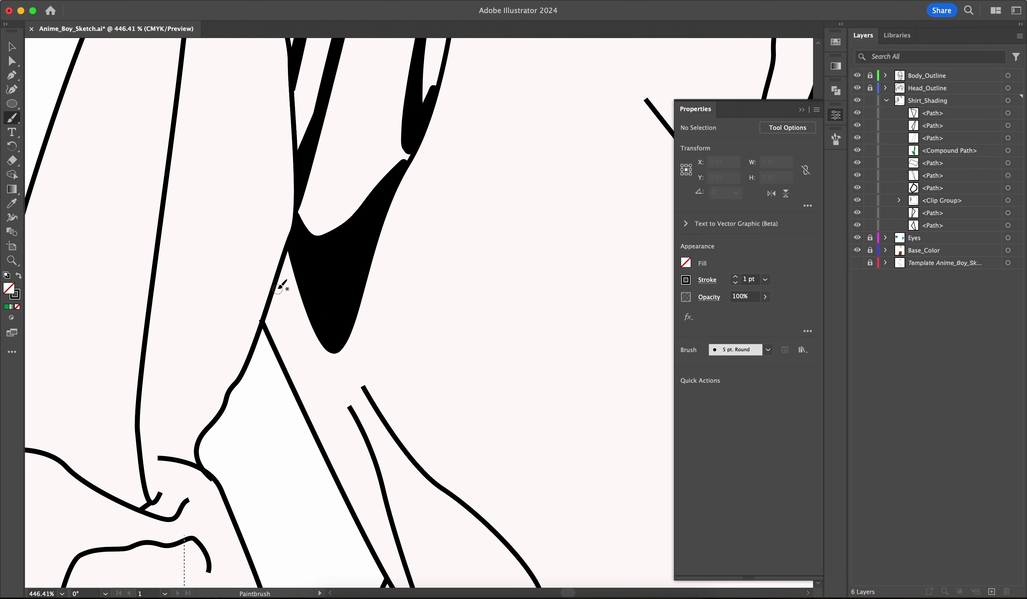
pyautogui.moveTo(282, 319)
pyautogui.mouseDown()
pyautogui.moveTo(283, 356)
pyautogui.moveTo(269, 321)
pyautogui.moveTo(275, 302)
pyautogui.mouseUp()
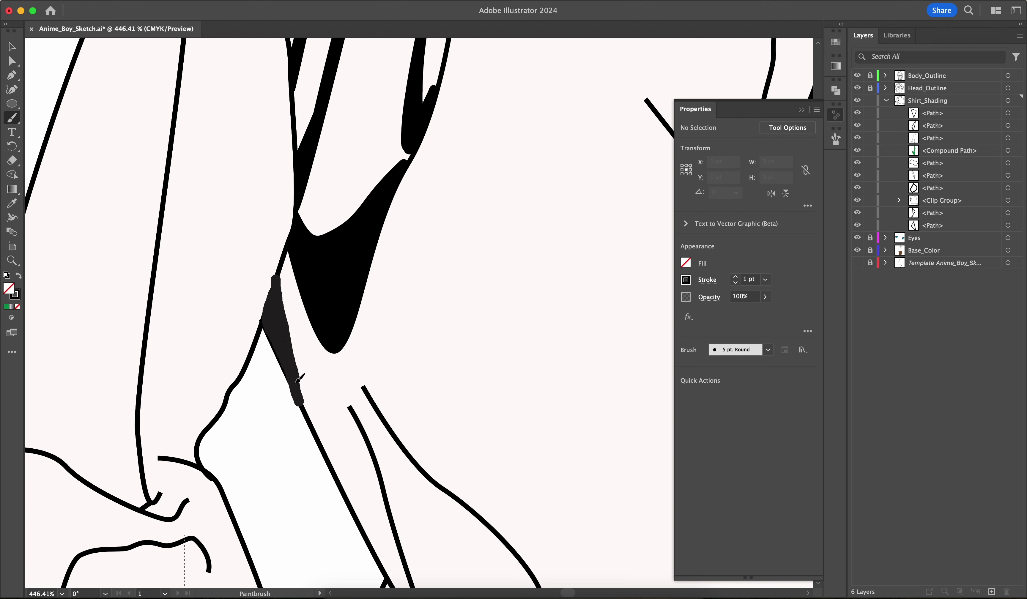
pyautogui.moveTo(299, 379); pyautogui.dragTo(299, 380)
pyautogui.scroll(-3, 280, 350)
pyautogui.hscroll(3, 280, 350)
pyautogui.moveTo(249, 319); pyautogui.dragTo(272, 390)
pyautogui.scroll(-3, 305, 479)
pyautogui.hscroll(3, 304, 480)
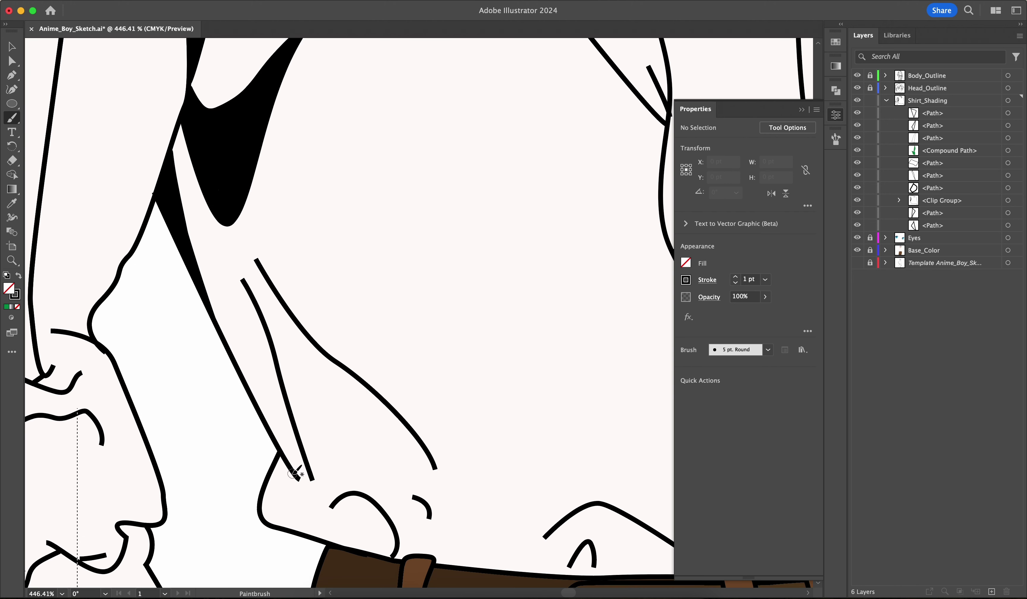
# Shade the torso's hem corner above the belt black and extend the shadow down the side seam with smooth edges
pyautogui.moveTo(281, 448); pyautogui.dragTo(300, 469)
pyautogui.moveTo(271, 481); pyautogui.dragTo(272, 481)
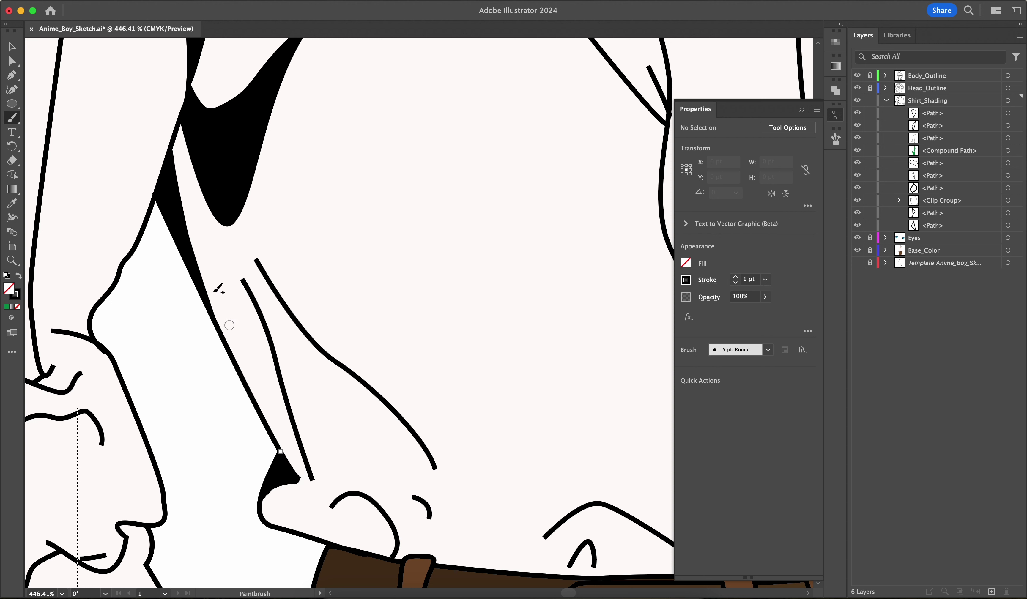
pyautogui.moveTo(191, 243); pyautogui.dragTo(268, 426)
pyautogui.moveTo(249, 389); pyautogui.dragTo(198, 264)
pyautogui.scroll(5, 200, 277)
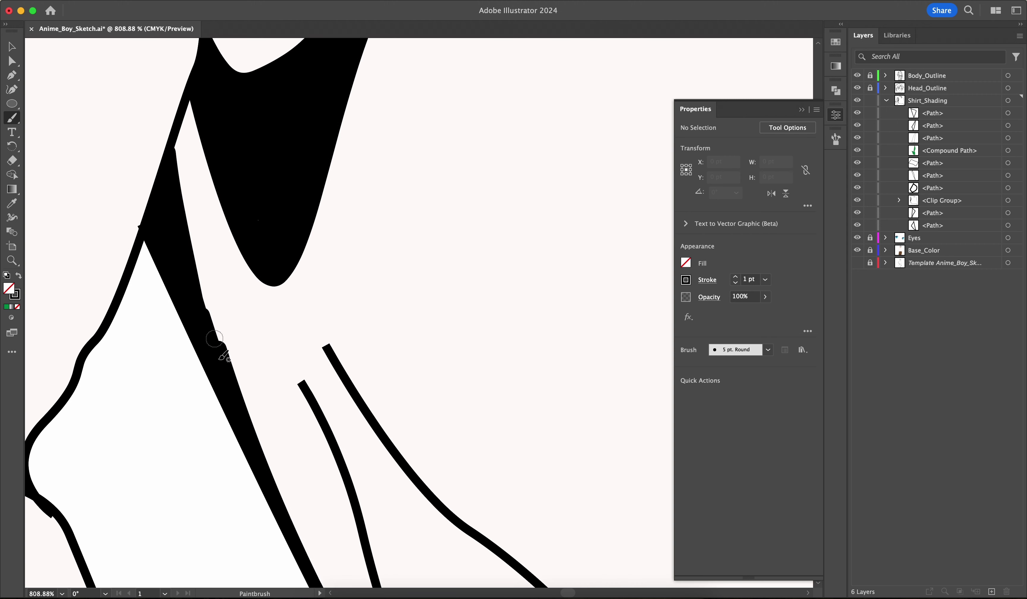
pyautogui.moveTo(222, 367); pyautogui.dragTo(210, 317)
pyautogui.scroll(-6, 280, 403)
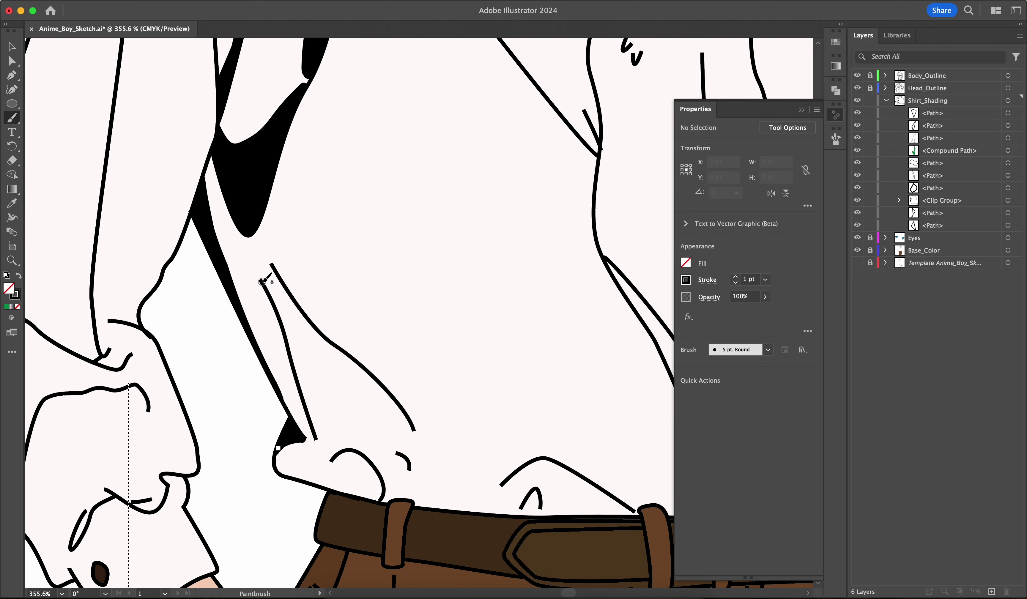
# Thicken the two long diagonal fold lines on the lower torso with black brush shadows
pyautogui.moveTo(271, 292); pyautogui.dragTo(315, 439)
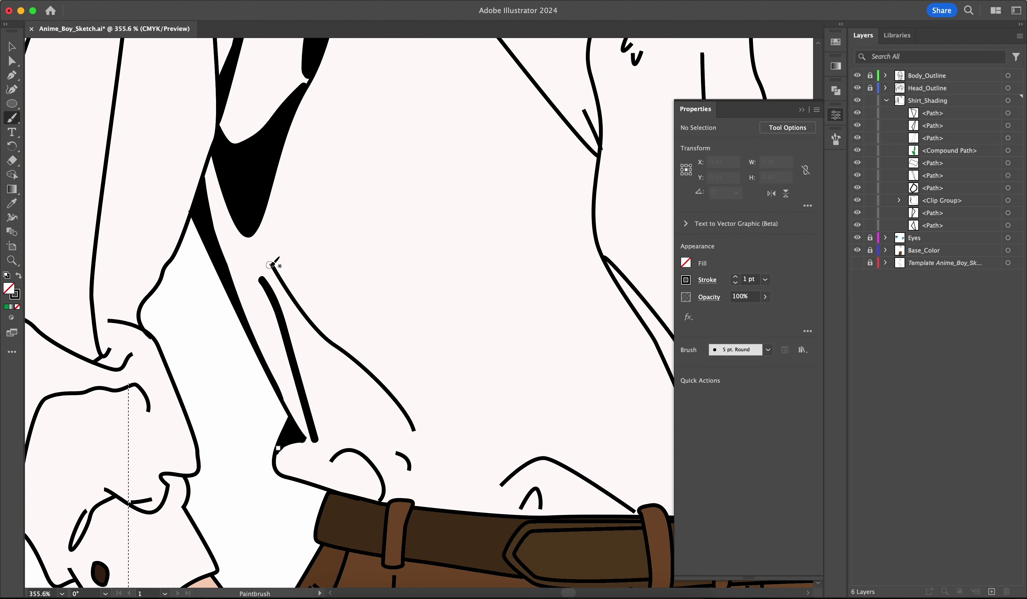
pyautogui.moveTo(272, 265)
pyautogui.mouseDown()
pyautogui.moveTo(318, 338)
pyautogui.moveTo(401, 412)
pyautogui.mouseUp()
pyautogui.scroll(3, 353, 385)
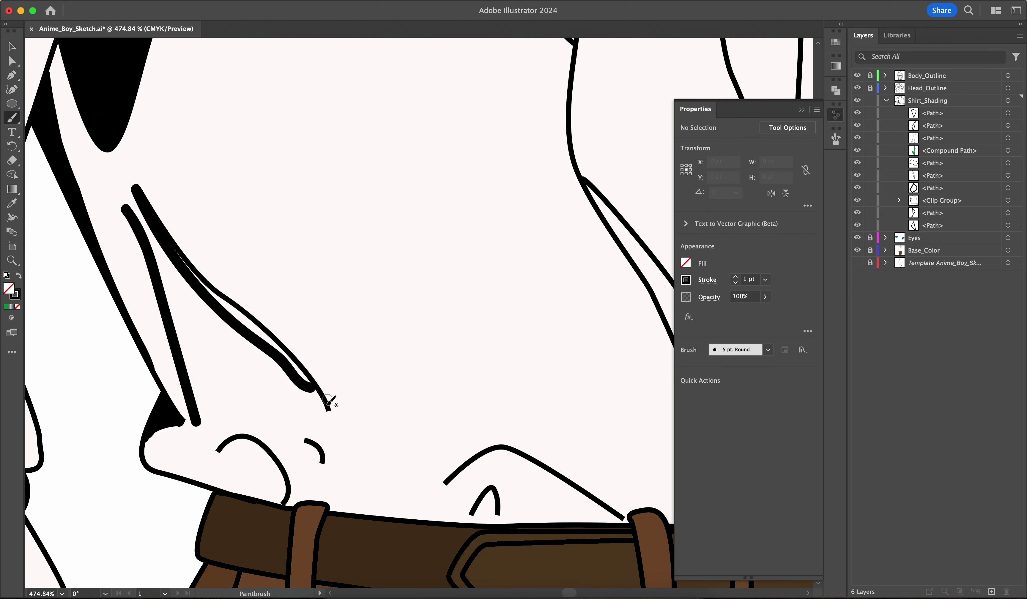
pyautogui.moveTo(315, 387)
pyautogui.mouseDown()
pyautogui.moveTo(256, 335)
pyautogui.moveTo(316, 387)
pyautogui.mouseUp()
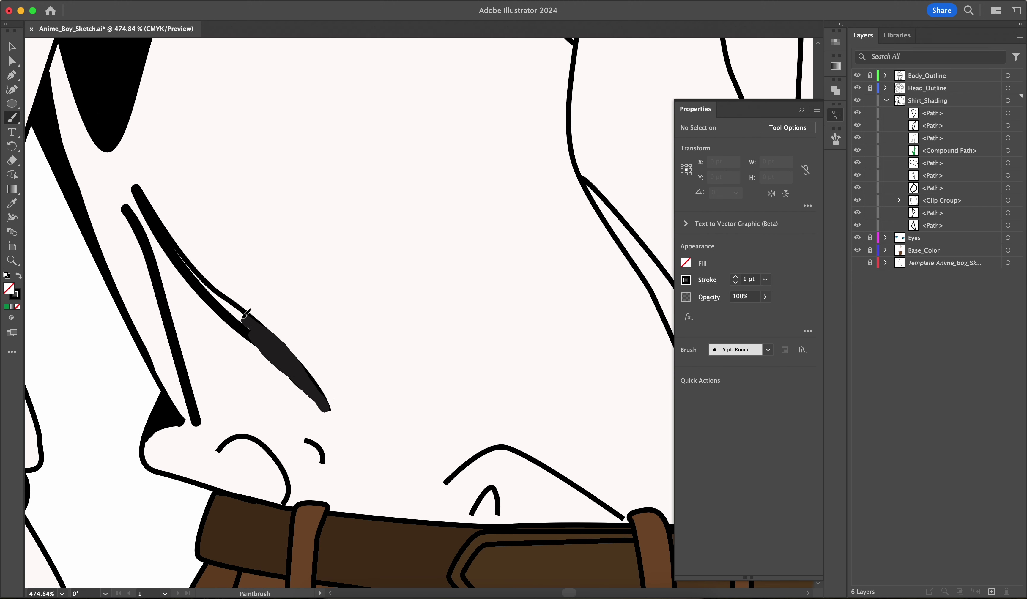
pyautogui.moveTo(181, 256); pyautogui.dragTo(182, 257)
# Paint black shadows along the two small curved creases at the shirt hem above the first belt loop
pyautogui.scroll(-5, 266, 372)
pyautogui.hscroll(2, 265, 373)
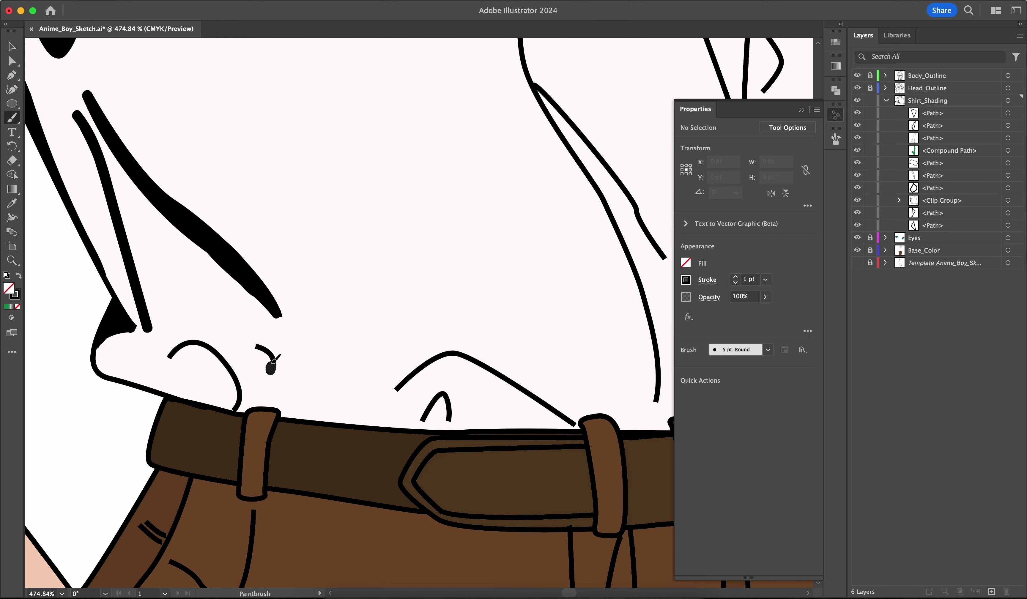
pyautogui.moveTo(264, 356); pyautogui.dragTo(265, 356)
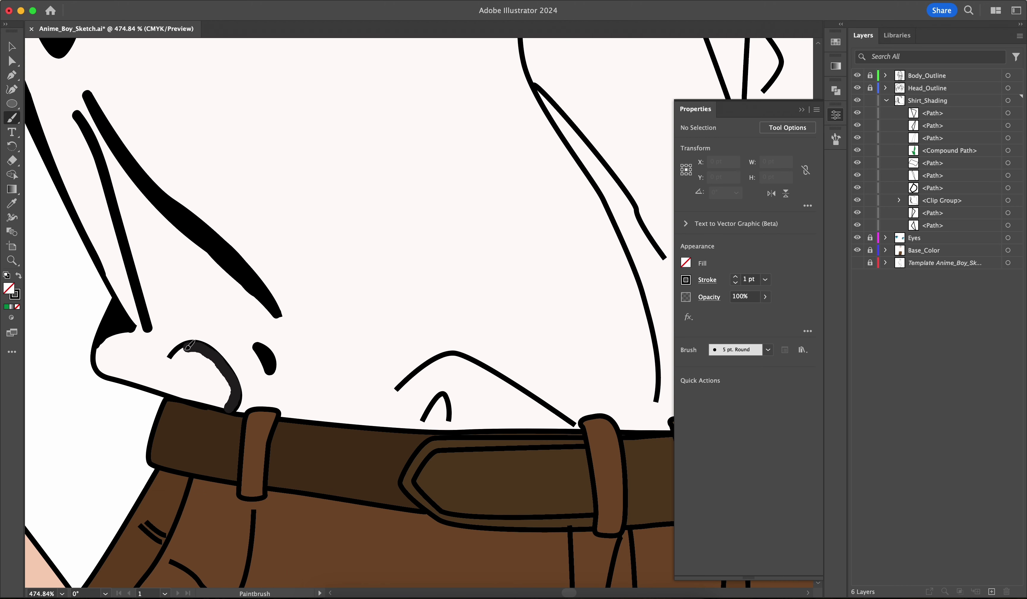
pyautogui.moveTo(198, 361); pyautogui.dragTo(230, 403)
# Lock all Shirt_Shading paths except the torso's clip group, and select the painted strokes in that group
pyautogui.click(871, 227)
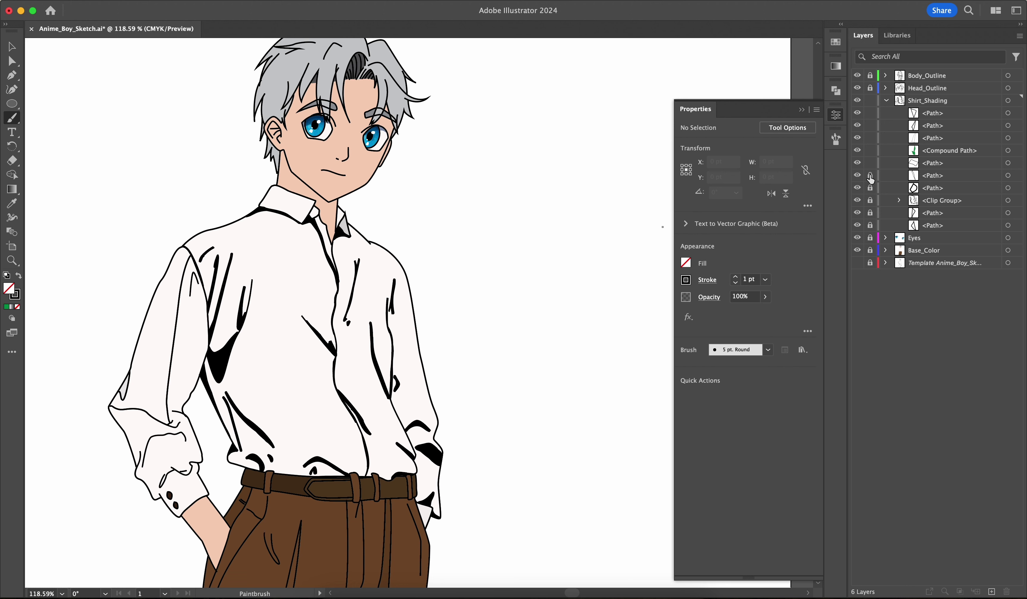
pyautogui.press('a')
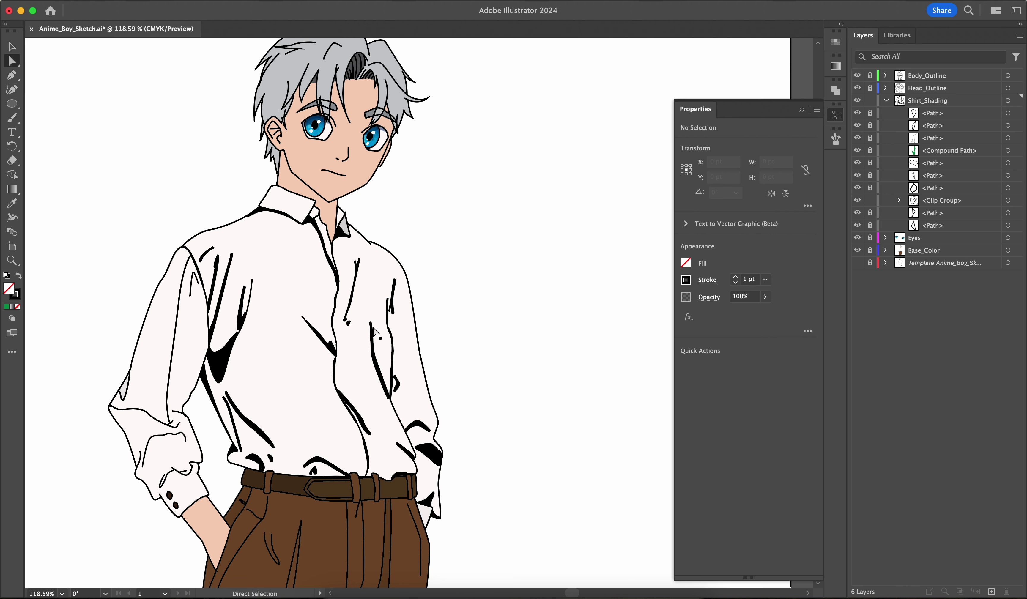
pyautogui.click(375, 330)
pyautogui.click(685, 280)
pyautogui.click(713, 263)
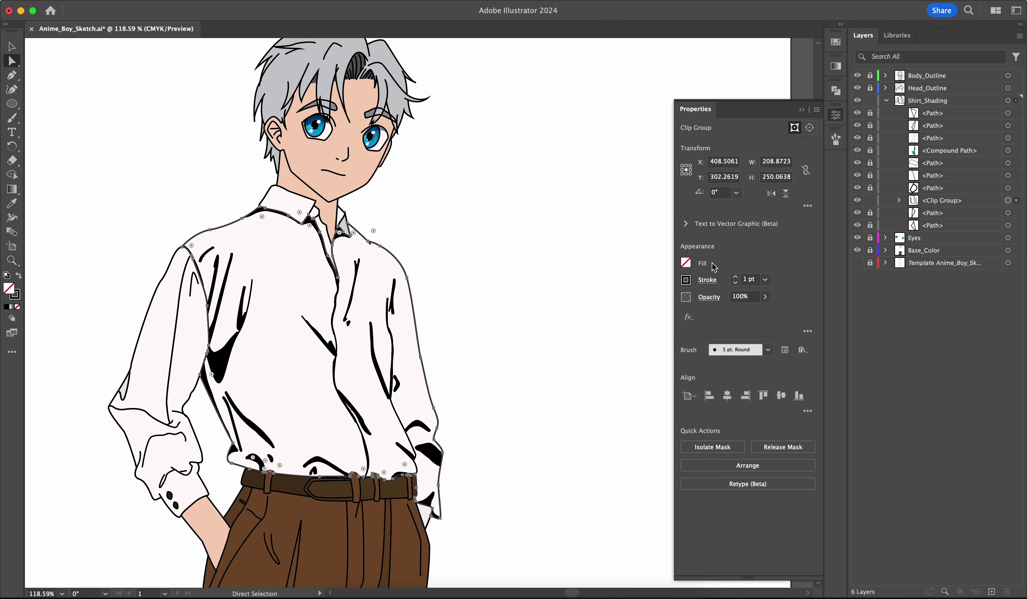
# Recolour the torso shading strokes to E5DFD1, starting from the sampled shirt colour, and set their fill to None
pyautogui.press('i')
pyautogui.click(280, 353)
pyautogui.click(686, 264)
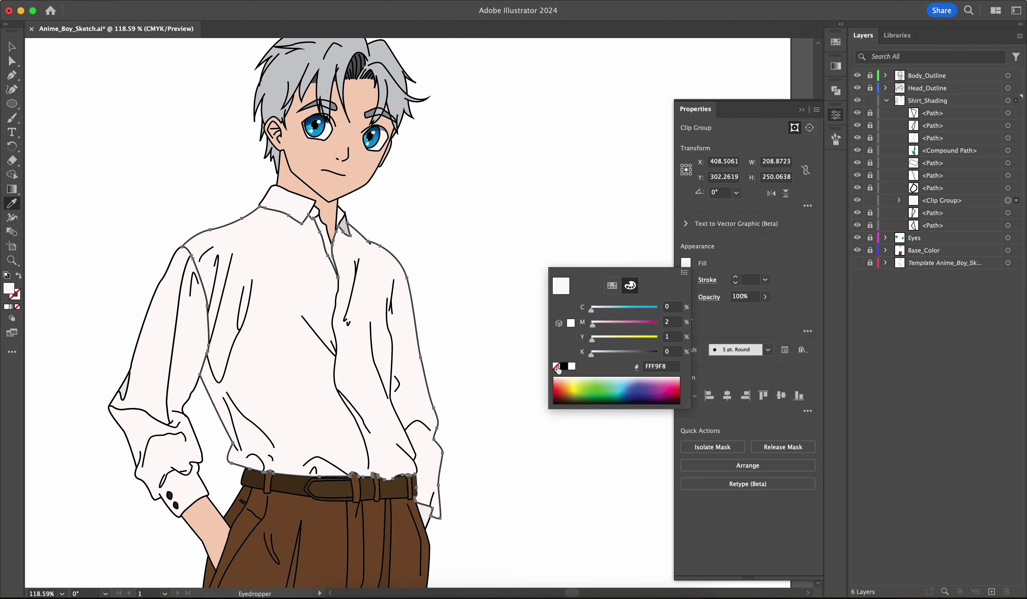
pyautogui.click(687, 264)
pyautogui.click(686, 280)
pyautogui.click(569, 355)
pyautogui.moveTo(591, 372); pyautogui.dragTo(595, 354)
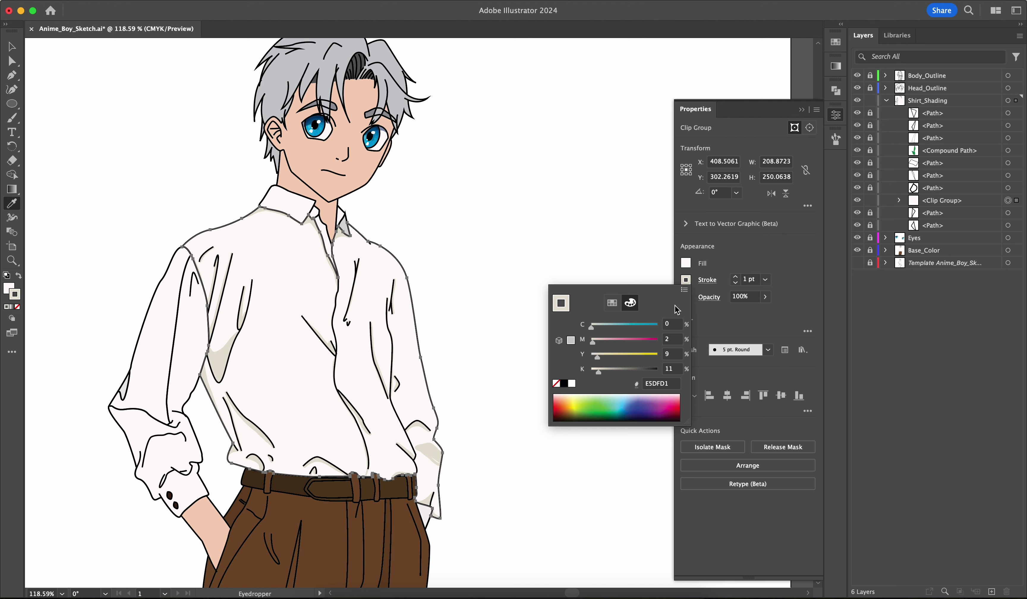
pyautogui.click(686, 264)
pyautogui.click(556, 366)
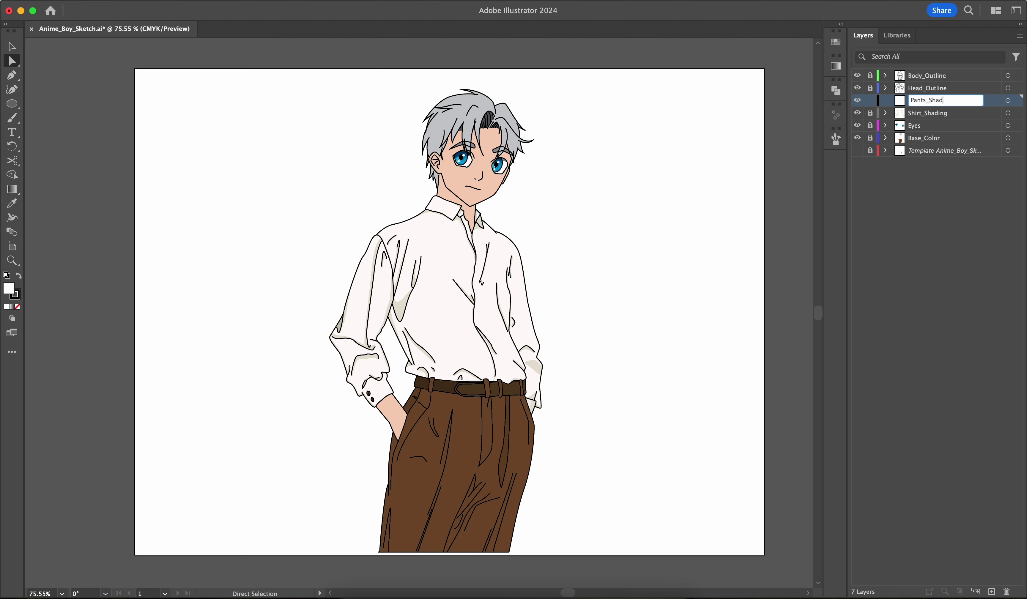
# Name the new layer Pants_Shading and copy the Body_Outline artwork into it
pyautogui.press('Return')
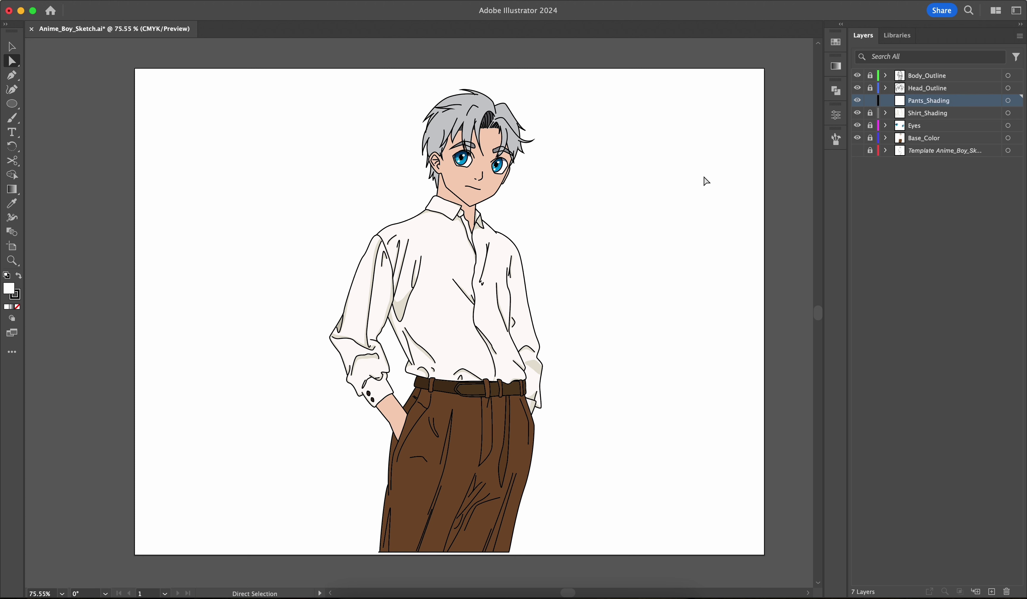
pyautogui.click(1018, 76)
pyautogui.moveTo(1018, 77); pyautogui.dragTo(1018, 105)
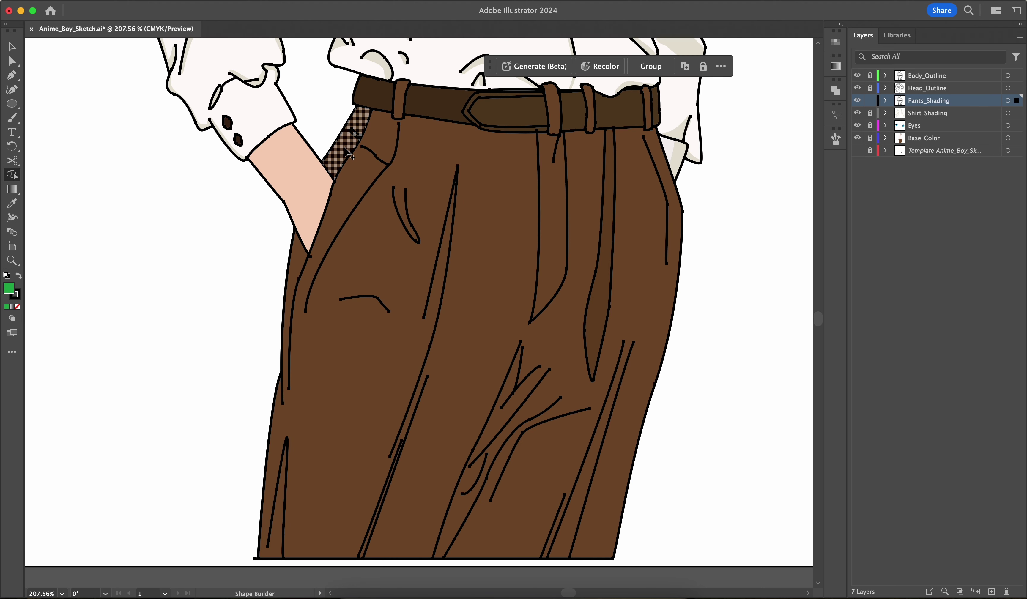
# Merge the trousers, belt and belt loop regions with Shape Builder and set the fill of the resulting shapes to None
pyautogui.moveTo(566, 197); pyautogui.dragTo(610, 204)
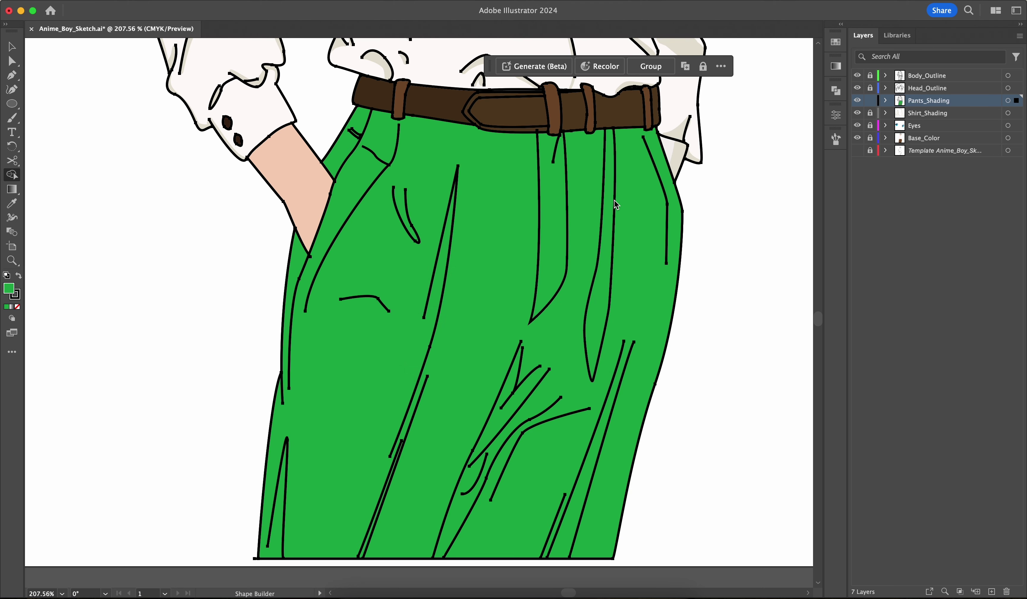
pyautogui.moveTo(637, 112)
pyautogui.mouseDown()
pyautogui.moveTo(436, 107)
pyautogui.moveTo(367, 92)
pyautogui.moveTo(402, 101)
pyautogui.mouseUp()
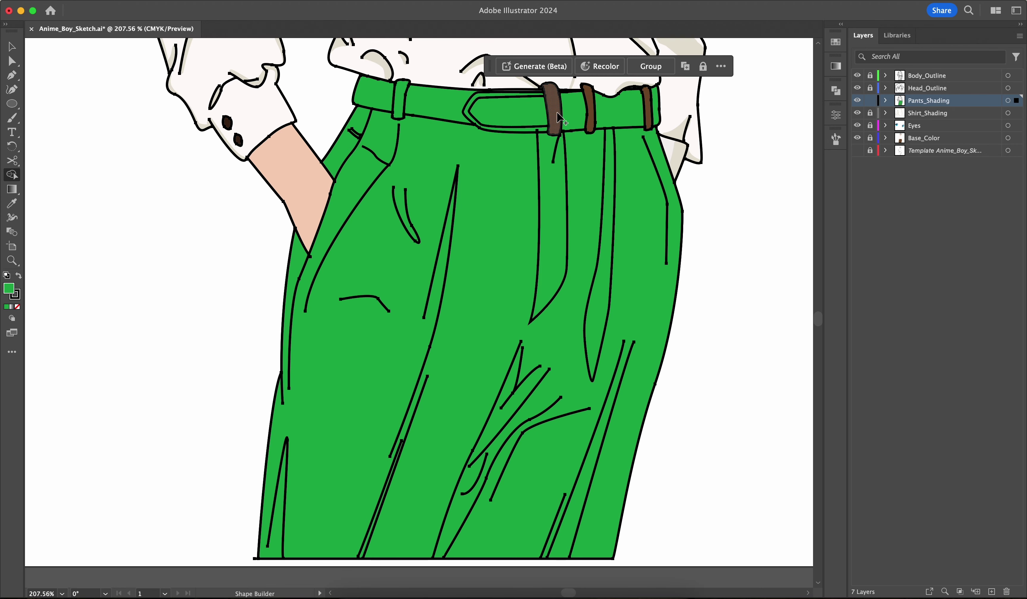
pyautogui.click(554, 108)
pyautogui.click(656, 116)
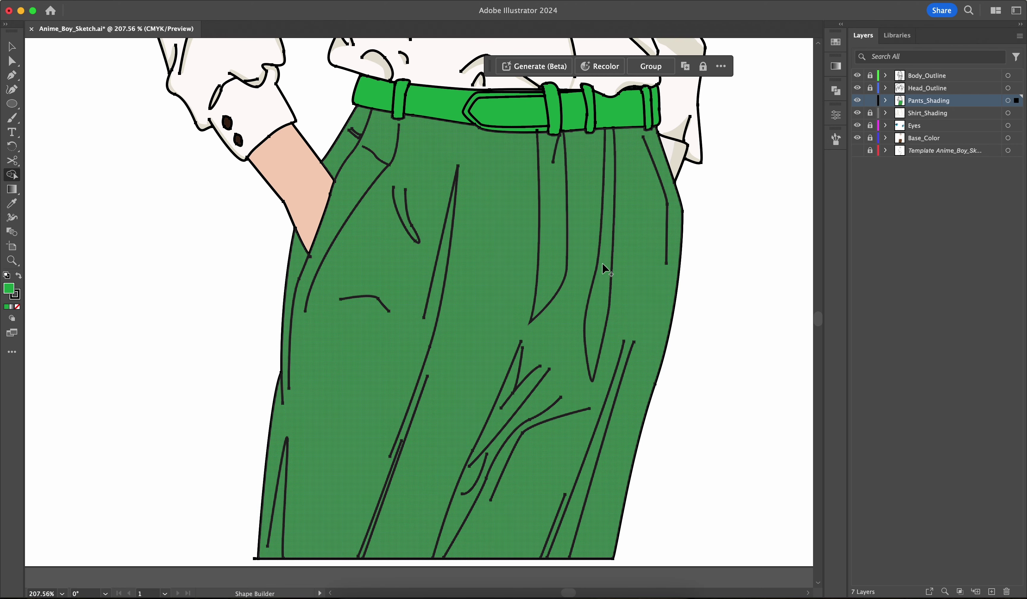
pyautogui.press('a')
pyautogui.click(719, 250)
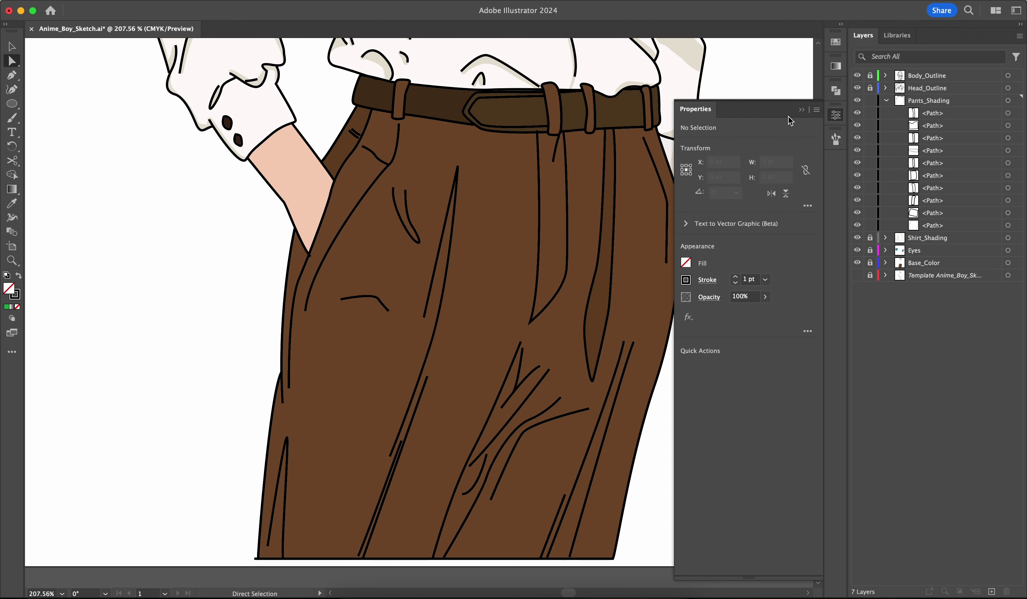
# Switch the selected trousers outline to Draw Inside mode and paint the narrow pocket area beside the wrist black
pyautogui.click(801, 110)
pyautogui.scroll(-1, 520, 272)
pyautogui.hscroll(-1, 520, 271)
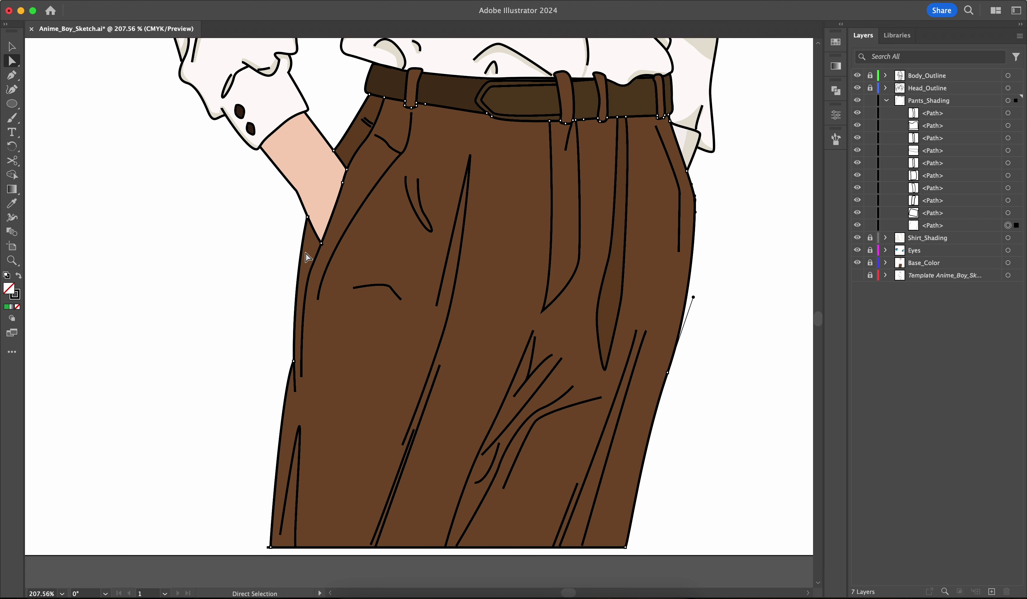
pyautogui.click(12, 318)
pyautogui.click(39, 355)
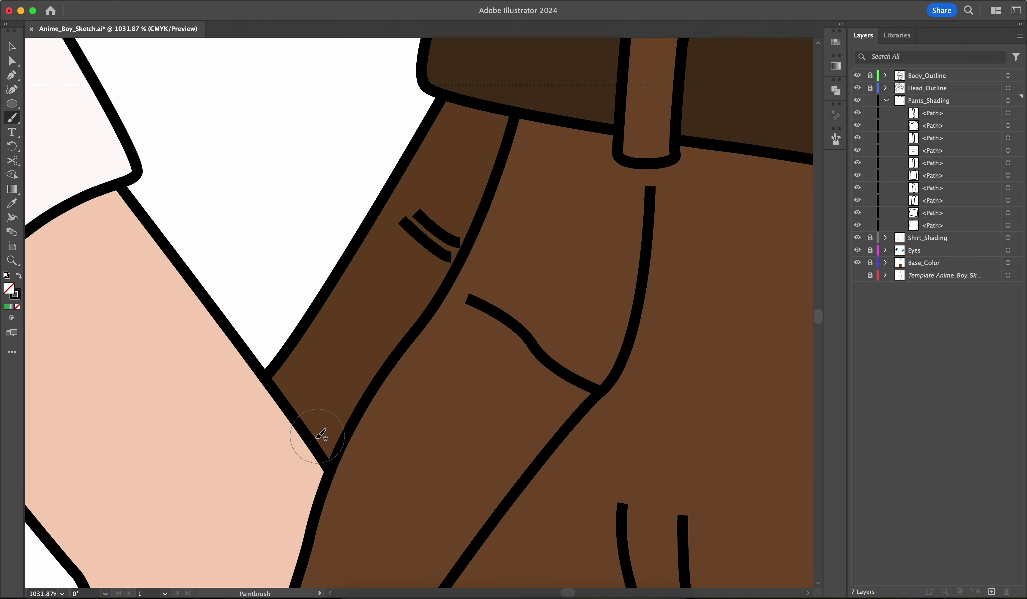
pyautogui.moveTo(308, 448); pyautogui.dragTo(450, 216)
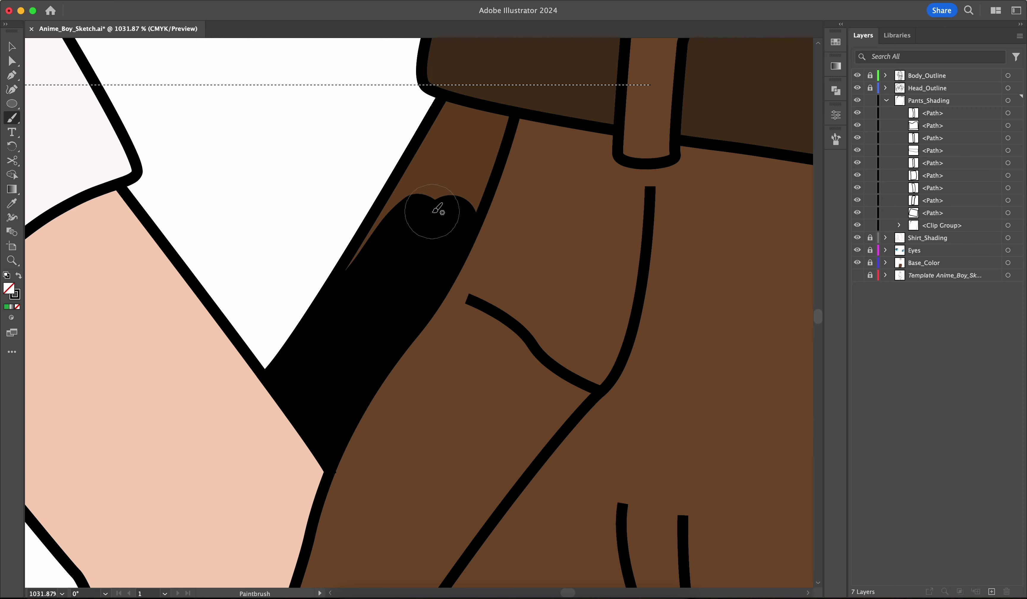
pyautogui.scroll(3, 309, 344)
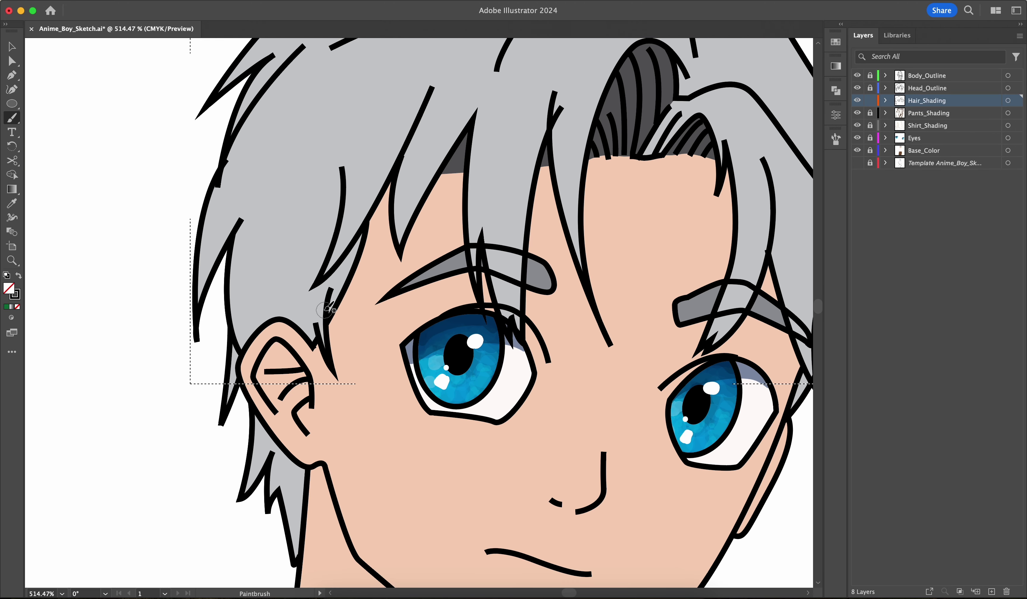
# Paint black shadows inside the hair above the ear and along the inner edge of the side strand
pyautogui.scroll(2, 349, 328)
pyautogui.moveTo(346, 331)
pyautogui.mouseDown()
pyautogui.moveTo(380, 255)
pyautogui.moveTo(330, 353)
pyautogui.moveTo(322, 352)
pyautogui.mouseUp()
pyautogui.scroll(2, 329, 305)
pyautogui.hscroll(2, 329, 305)
pyautogui.moveTo(374, 192)
pyautogui.mouseDown()
pyautogui.moveTo(284, 348)
pyautogui.moveTo(332, 285)
pyautogui.moveTo(367, 205)
pyautogui.mouseUp()
pyautogui.press('super+z')
pyautogui.moveTo(280, 353)
pyautogui.mouseDown()
pyautogui.moveTo(342, 231)
pyautogui.moveTo(319, 291)
pyautogui.moveTo(330, 293)
pyautogui.moveTo(347, 228)
pyautogui.mouseUp()
pyautogui.press('super+z')
pyautogui.scroll(2, 254, 387)
pyautogui.hscroll(2, 254, 387)
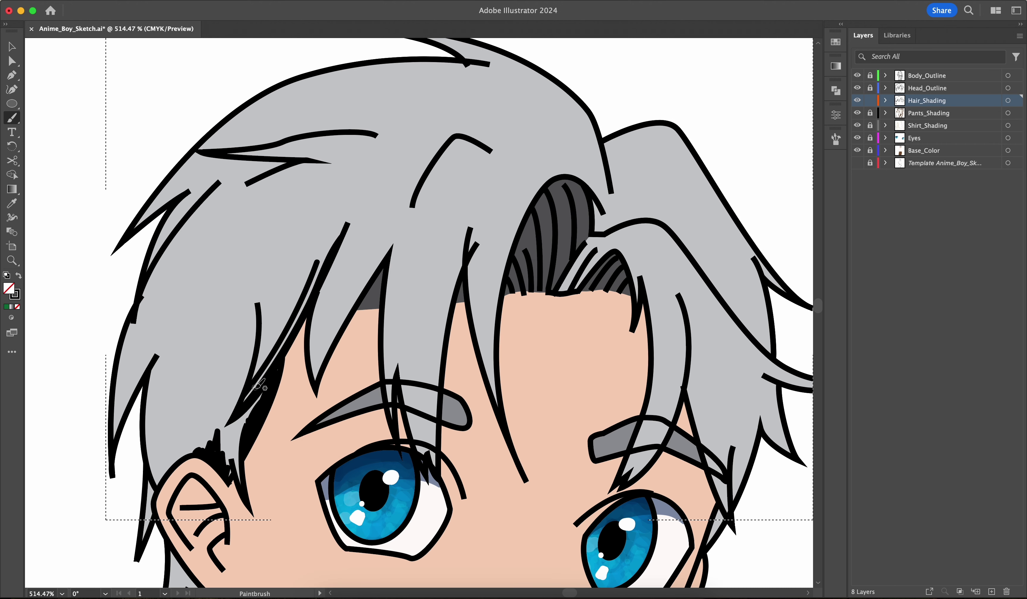
# Paint black shadows along the pointed fringe strand beside the temple and the long side strand next to it
pyautogui.hscroll(1, 258, 386)
pyautogui.moveTo(302, 382)
pyautogui.mouseDown()
pyautogui.moveTo(360, 271)
pyautogui.moveTo(346, 279)
pyautogui.mouseUp()
pyautogui.scroll(1, 312, 358)
pyautogui.hscroll(1, 312, 358)
pyautogui.scroll(1, 329, 305)
pyautogui.moveTo(262, 401); pyautogui.dragTo(322, 288)
pyautogui.scroll(-1, 272, 395)
pyautogui.hscroll(4, 271, 395)
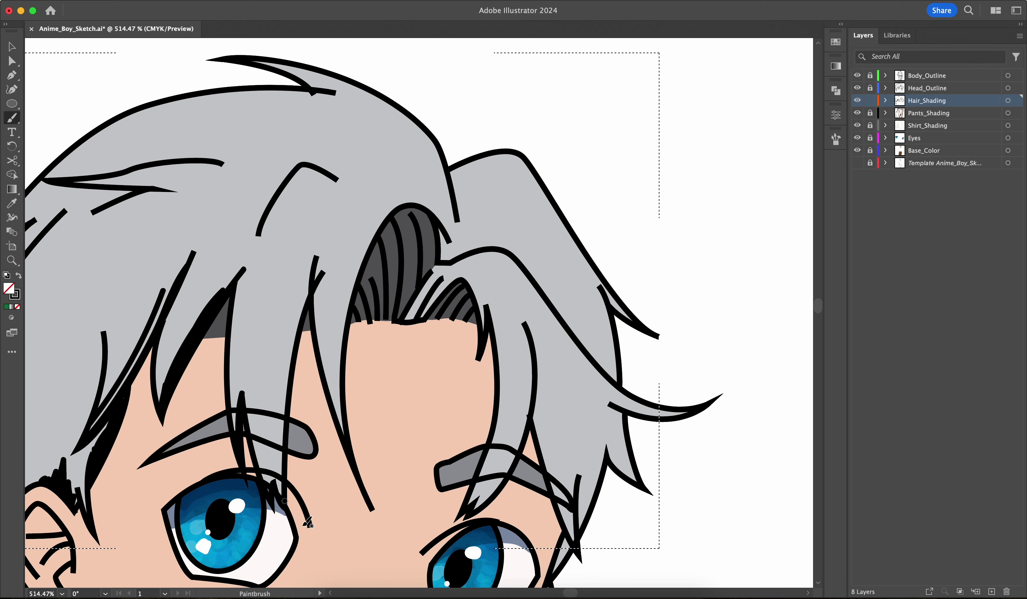
# Paint long shadow strokes down the fringe strand that crosses the eyebrow above the first eye
pyautogui.scroll(4, 285, 497)
pyautogui.moveTo(289, 493); pyautogui.dragTo(274, 454)
pyautogui.scroll(-1, 284, 485)
pyautogui.moveTo(271, 536); pyautogui.dragTo(281, 401)
pyautogui.scroll(2, 272, 445)
pyautogui.moveTo(252, 562); pyautogui.dragTo(280, 320)
pyautogui.moveTo(258, 508); pyautogui.dragTo(275, 405)
pyautogui.scroll(2, 275, 405)
# Thicken the shadow along the long fringe strand bordering the middle of the forehead
pyautogui.scroll(-3, 289, 405)
pyautogui.moveTo(288, 284)
pyautogui.mouseDown()
pyautogui.moveTo(260, 394)
pyautogui.moveTo(263, 473)
pyautogui.mouseUp()
pyautogui.moveTo(261, 339)
pyautogui.mouseDown()
pyautogui.moveTo(264, 475)
pyautogui.moveTo(255, 415)
pyautogui.mouseUp()
pyautogui.scroll(4, 262, 368)
pyautogui.moveTo(285, 323); pyautogui.dragTo(292, 498)
pyautogui.moveTo(295, 510); pyautogui.dragTo(299, 507)
# Paint short shadow strokes at the root of the swept strand beside the dark hair parting
pyautogui.scroll(3, 295, 320)
pyautogui.scroll(1, 307, 446)
pyautogui.moveTo(301, 366)
pyautogui.mouseDown()
pyautogui.moveTo(319, 299)
pyautogui.moveTo(354, 250)
pyautogui.moveTo(424, 287)
pyautogui.mouseUp()
pyautogui.scroll(-4, 351, 362)
pyautogui.scroll(3, 329, 279)
pyautogui.press('super+z')
pyautogui.moveTo(346, 274); pyautogui.dragTo(379, 265)
pyautogui.hscroll(2, 424, 305)
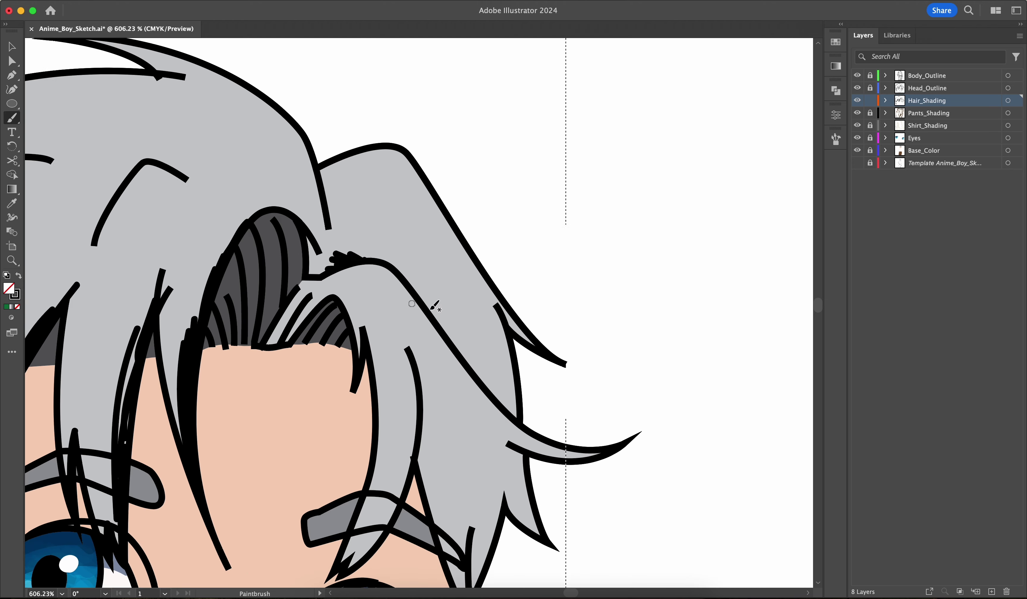
# Paint black shadow strokes along the edge of the long swept strand that ends in an outward-curling tip
pyautogui.moveTo(427, 325); pyautogui.dragTo(476, 395)
pyautogui.moveTo(409, 310); pyautogui.dragTo(468, 384)
pyautogui.moveTo(382, 271); pyautogui.dragTo(493, 412)
pyautogui.scroll(-5, 492, 358)
pyautogui.scroll(-3, 515, 463)
pyautogui.scroll(8, 472, 386)
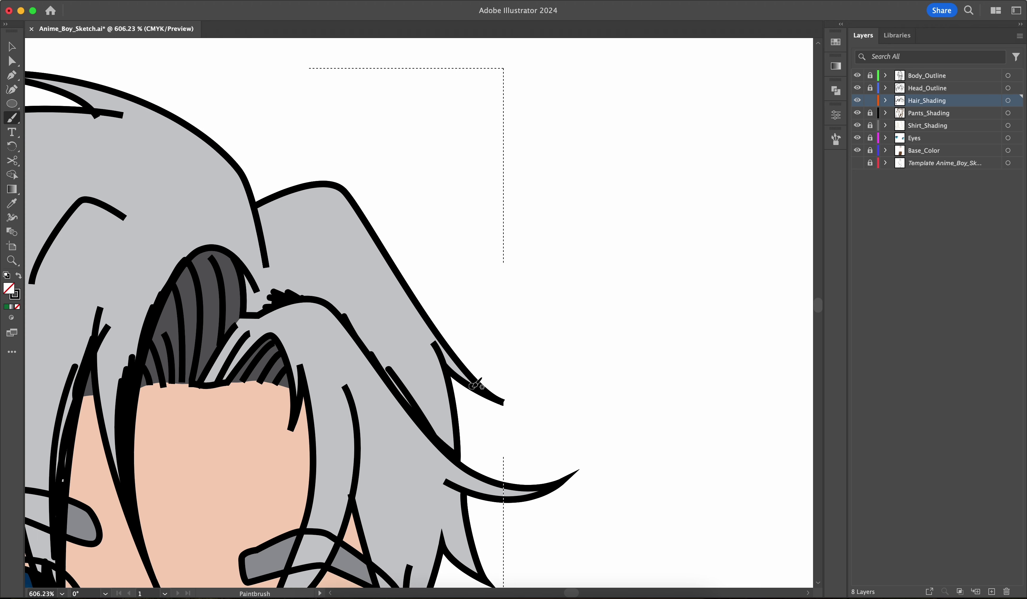
# Paint shadow strokes at the root of the raised tuft behind the parting and along the arched strand on the crown
pyautogui.hscroll(-4, 440, 350)
pyautogui.moveTo(403, 281); pyautogui.dragTo(319, 347)
pyautogui.hscroll(-2, 447, 308)
pyautogui.scroll(-2, 439, 326)
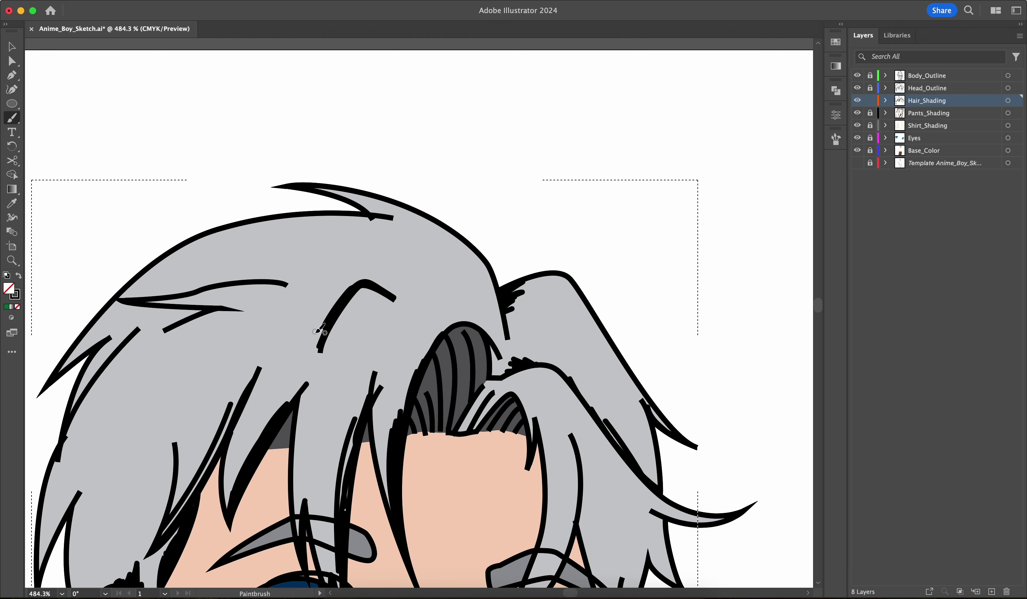
pyautogui.scroll(-2, 317, 331)
pyautogui.scroll(1, 344, 293)
pyautogui.scroll(4, 390, 270)
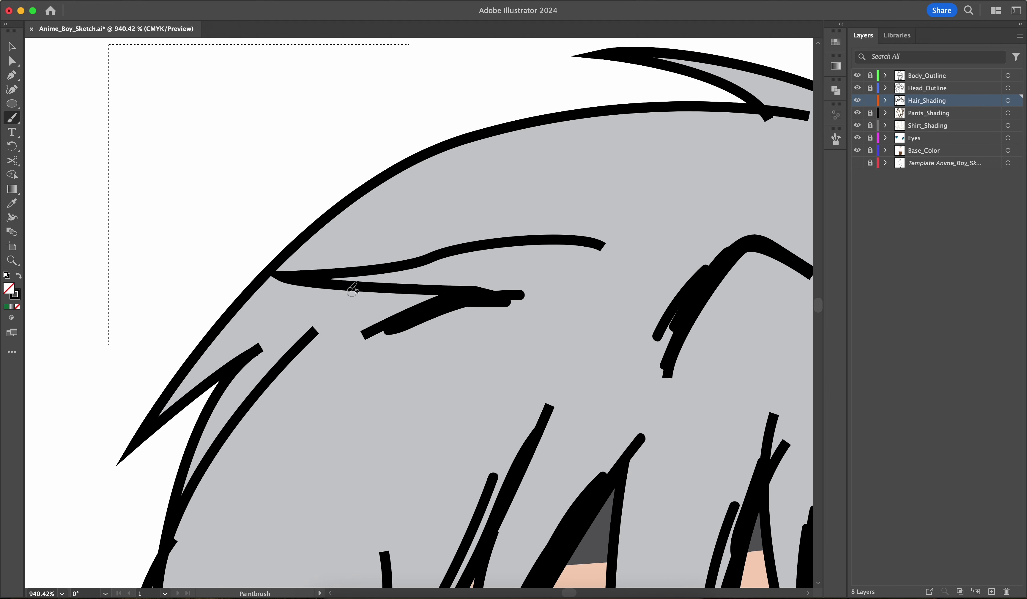
# Paint shadow strokes along the pointed crease on the side of the crown and down the outer lock below it
pyautogui.moveTo(326, 280); pyautogui.dragTo(526, 294)
pyautogui.moveTo(393, 278); pyautogui.dragTo(536, 279)
pyautogui.moveTo(420, 284)
pyautogui.mouseDown()
pyautogui.moveTo(515, 275)
pyautogui.moveTo(358, 470)
pyautogui.mouseUp()
pyautogui.hscroll(-5, 519, 280)
pyautogui.scroll(-3, 518, 280)
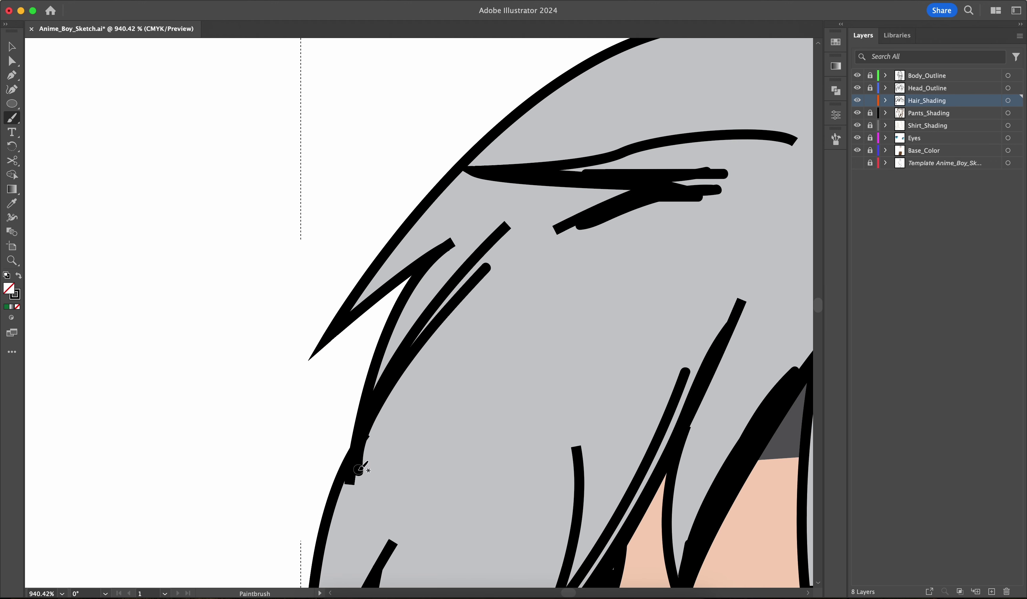
pyautogui.scroll(-3, 359, 469)
pyautogui.scroll(2, 309, 364)
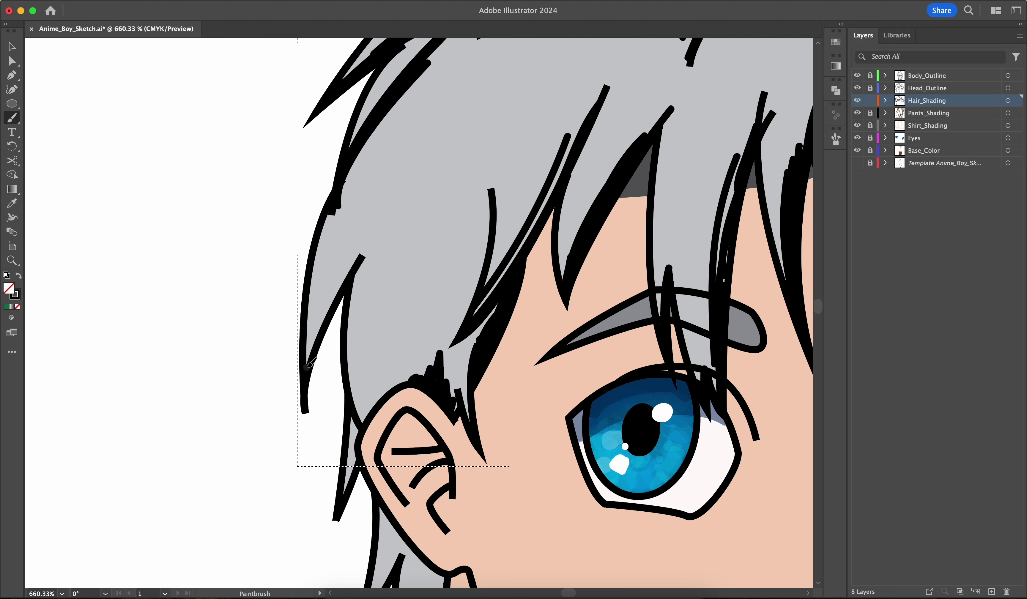
# Paint black shadow strokes along the inner edge of the outer side lock in front of the ear
pyautogui.moveTo(307, 367); pyautogui.dragTo(367, 247)
pyautogui.moveTo(310, 344); pyautogui.dragTo(373, 209)
pyautogui.press('super+z')
pyautogui.moveTo(347, 261); pyautogui.dragTo(311, 338)
# Paint short black shadow strokes into the hair directly above the ear
pyautogui.scroll(2, 316, 333)
pyautogui.hscroll(1, 316, 334)
pyautogui.scroll(-2, 356, 336)
pyautogui.moveTo(323, 416)
pyautogui.mouseDown()
pyautogui.moveTo(309, 318)
pyautogui.moveTo(329, 421)
pyautogui.mouseUp()
pyautogui.scroll(-3, 330, 417)
pyautogui.scroll(3, 330, 418)
pyautogui.moveTo(316, 481)
pyautogui.mouseDown()
pyautogui.moveTo(339, 455)
pyautogui.moveTo(347, 412)
pyautogui.mouseUp()
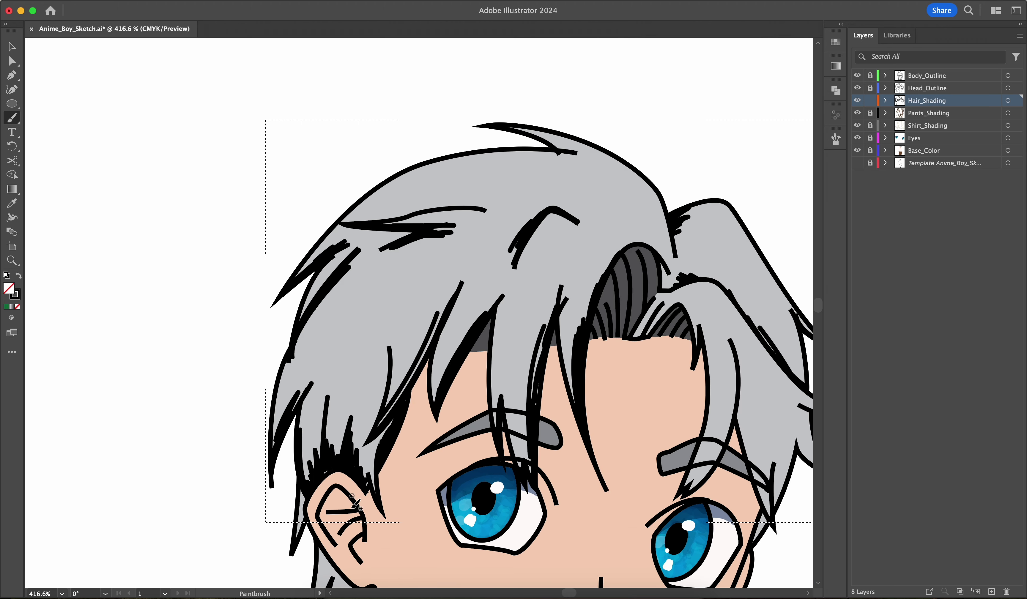
# Paint a band of overlapping curved black shadow strokes across the crown, following the upper head contour
pyautogui.scroll(4, 352, 391)
pyautogui.moveTo(360, 310); pyautogui.dragTo(553, 284)
pyautogui.moveTo(367, 303); pyautogui.dragTo(564, 281)
pyautogui.hscroll(-2, 500, 290)
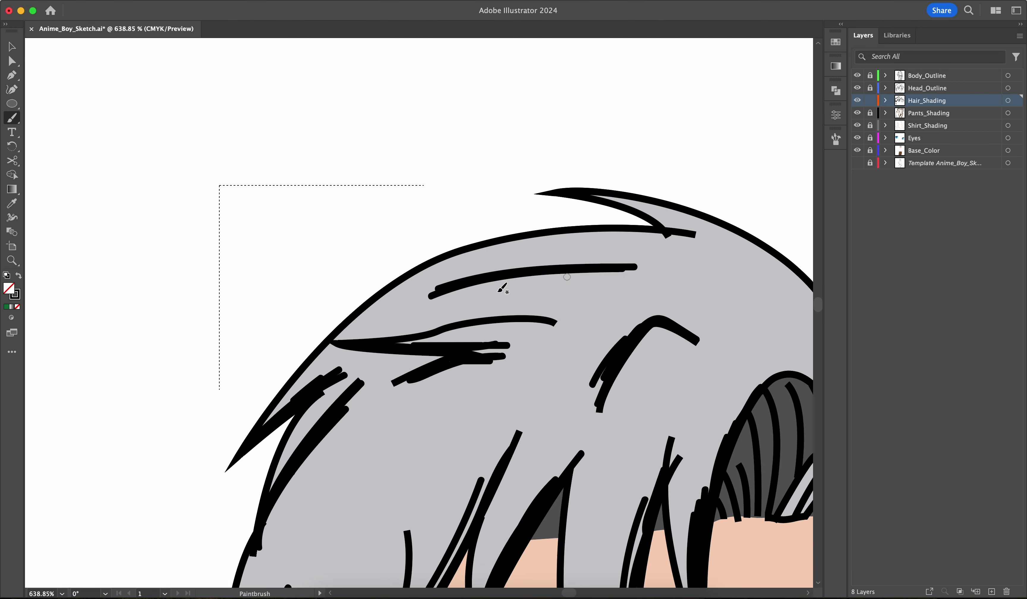
pyautogui.scroll(5, 617, 255)
pyautogui.moveTo(312, 303); pyautogui.dragTo(563, 265)
pyautogui.moveTo(346, 284); pyautogui.dragTo(504, 254)
pyautogui.scroll(-5, 412, 276)
pyautogui.moveTo(399, 151); pyautogui.dragTo(423, 155)
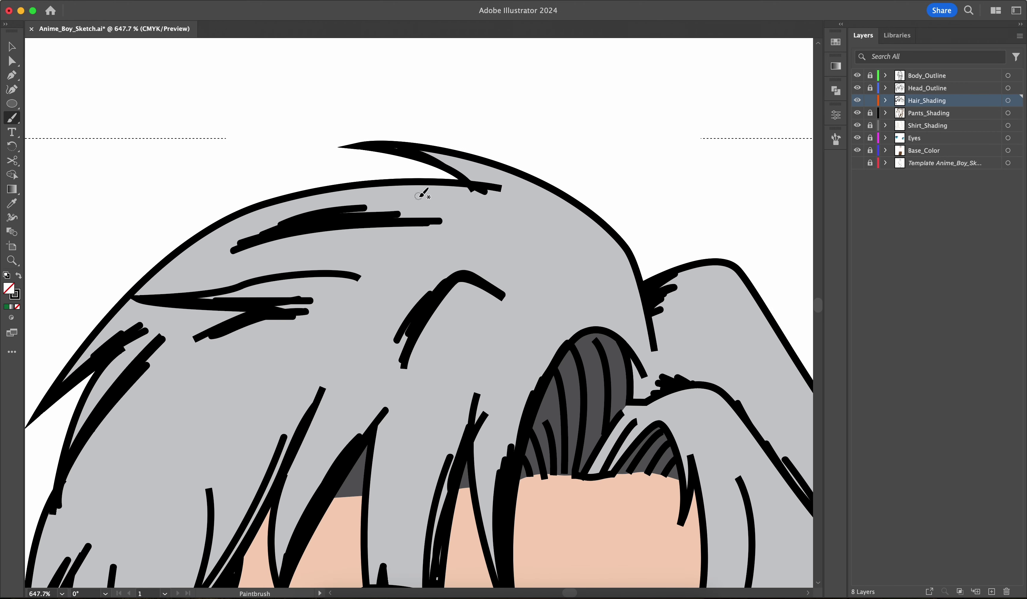
# Paint shadow strokes under the small pointed tuft on top of the head and beside the dark parting
pyautogui.scroll(5, 460, 175)
pyautogui.moveTo(332, 132); pyautogui.dragTo(530, 204)
pyautogui.hscroll(3, 486, 190)
pyautogui.scroll(-5, 357, 174)
pyautogui.moveTo(482, 309); pyautogui.dragTo(461, 278)
pyautogui.scroll(-3, 486, 263)
pyautogui.moveTo(502, 224); pyautogui.dragTo(505, 198)
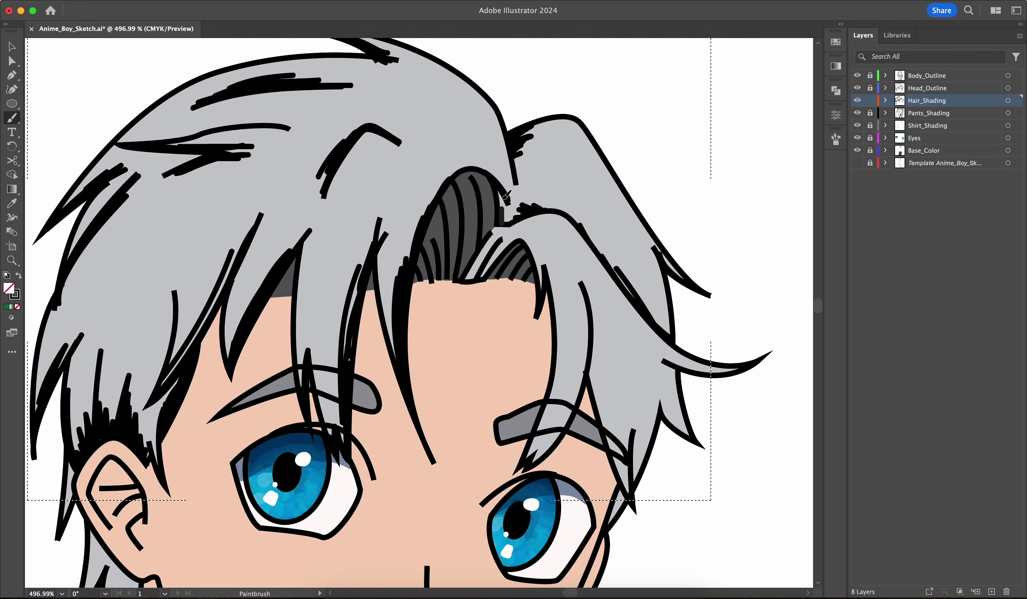
# Recolour all the painted hair shadow strokes to grey with 58% black (#848689)
pyautogui.scroll(-5, 506, 196)
pyautogui.hscroll(-2, 452, 288)
pyautogui.scroll(5, 412, 361)
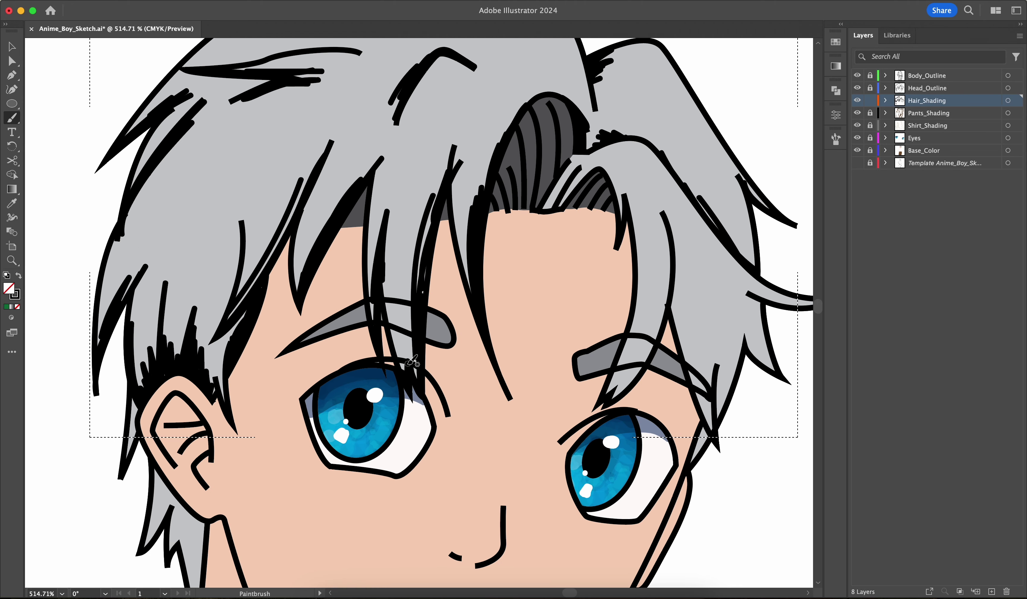
pyautogui.scroll(-3, 189, 177)
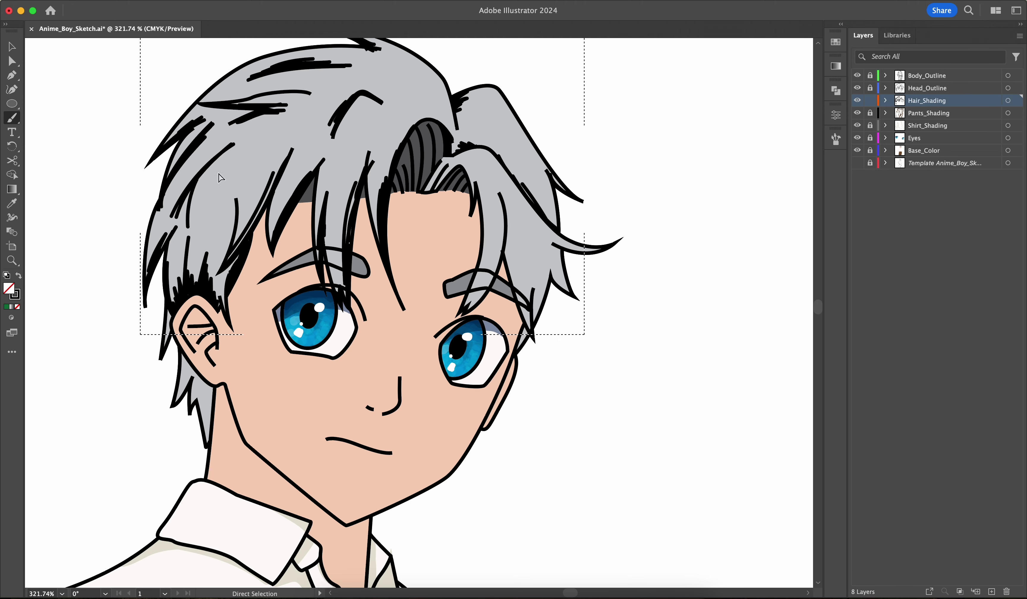
pyautogui.press('super+a')
pyautogui.click(885, 100)
pyautogui.click(899, 113)
pyautogui.click(899, 114)
pyautogui.click(835, 115)
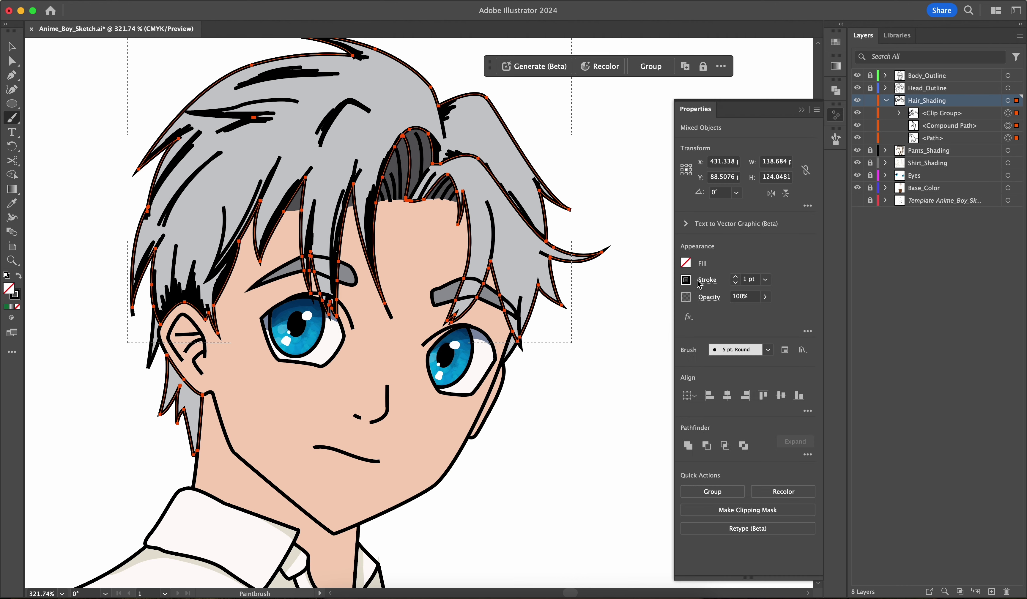
pyautogui.click(686, 279)
pyautogui.moveTo(657, 372); pyautogui.dragTo(630, 374)
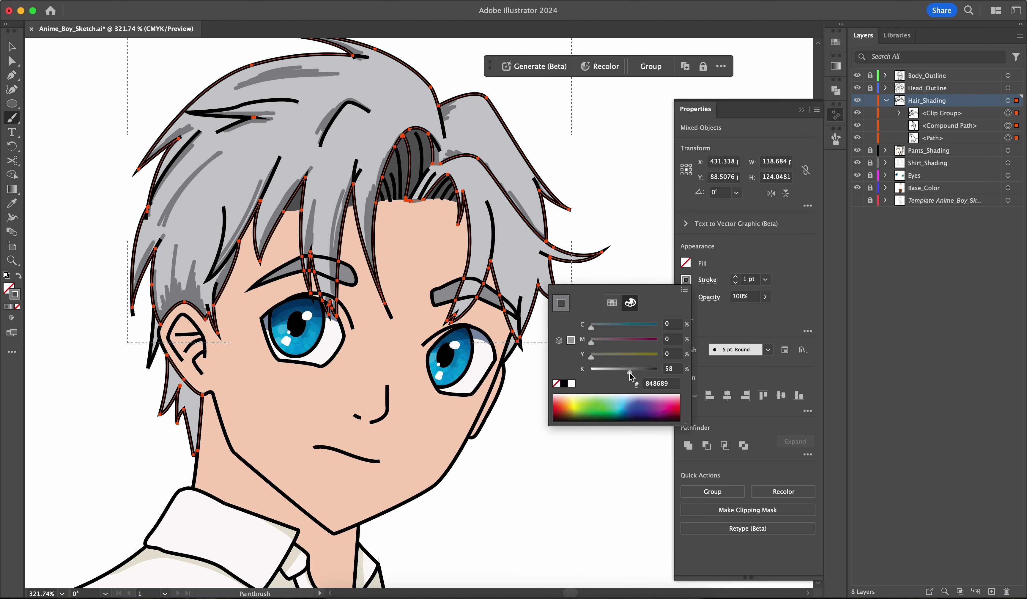
pyautogui.click(756, 259)
# Paint long white highlight strokes down the side hair below the pointed outer locks
pyautogui.scroll(-2, 383, 394)
pyautogui.press('a')
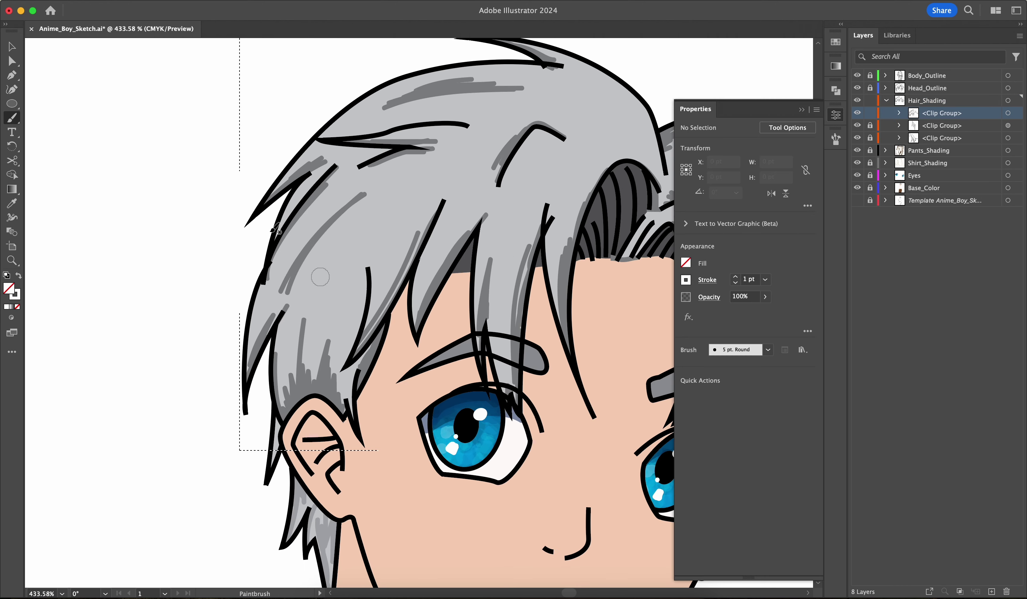
pyautogui.scroll(5, 274, 228)
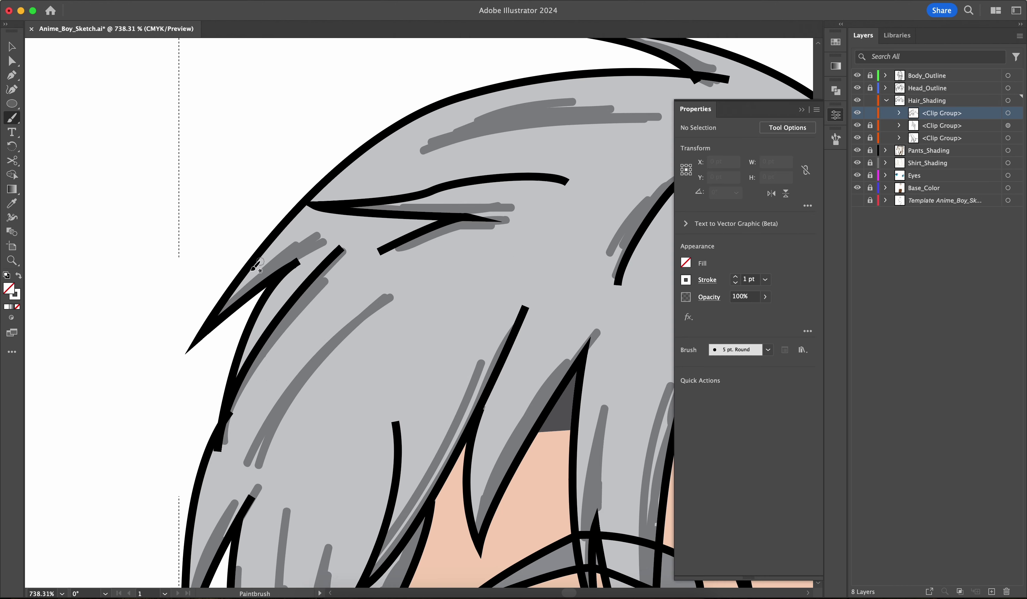
pyautogui.moveTo(288, 213)
pyautogui.mouseDown()
pyautogui.moveTo(193, 343)
pyautogui.moveTo(202, 355)
pyautogui.mouseUp()
pyautogui.moveTo(339, 215)
pyautogui.mouseDown()
pyautogui.moveTo(240, 360)
pyautogui.moveTo(230, 394)
pyautogui.mouseUp()
pyautogui.moveTo(344, 223); pyautogui.dragTo(242, 390)
pyautogui.scroll(-5, 305, 384)
# Paint white highlight strokes on the outermost fringe strand and along the edge of the strand above the eye
pyautogui.moveTo(370, 294); pyautogui.dragTo(404, 165)
pyautogui.moveTo(380, 256)
pyautogui.mouseDown()
pyautogui.moveTo(407, 181)
pyautogui.moveTo(394, 190)
pyautogui.mouseUp()
pyautogui.press('super+z')
pyautogui.hscroll(2, 378, 225)
pyautogui.moveTo(410, 348); pyautogui.dragTo(412, 226)
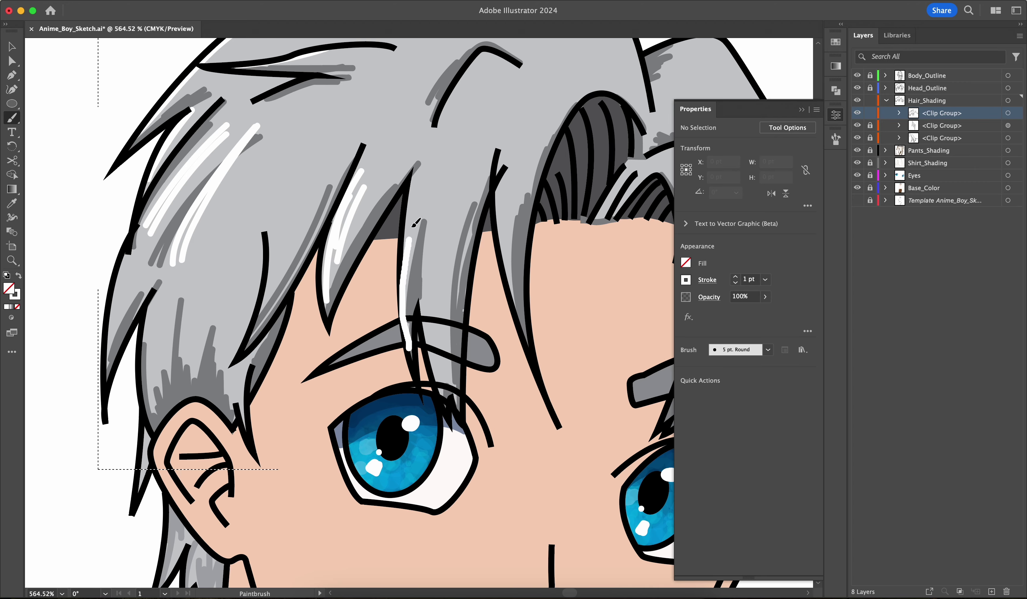
pyautogui.scroll(2, 412, 226)
pyautogui.moveTo(398, 287)
pyautogui.mouseDown()
pyautogui.moveTo(402, 212)
pyautogui.moveTo(409, 226)
pyautogui.mouseUp()
# Fill the centre of the fringe strand above the eye with white highlight strokes
pyautogui.hscroll(3, 407, 227)
pyautogui.moveTo(353, 352); pyautogui.dragTo(359, 207)
pyautogui.press('super+z')
pyautogui.moveTo(350, 299)
pyautogui.mouseDown()
pyautogui.moveTo(363, 205)
pyautogui.moveTo(360, 305)
pyautogui.mouseUp()
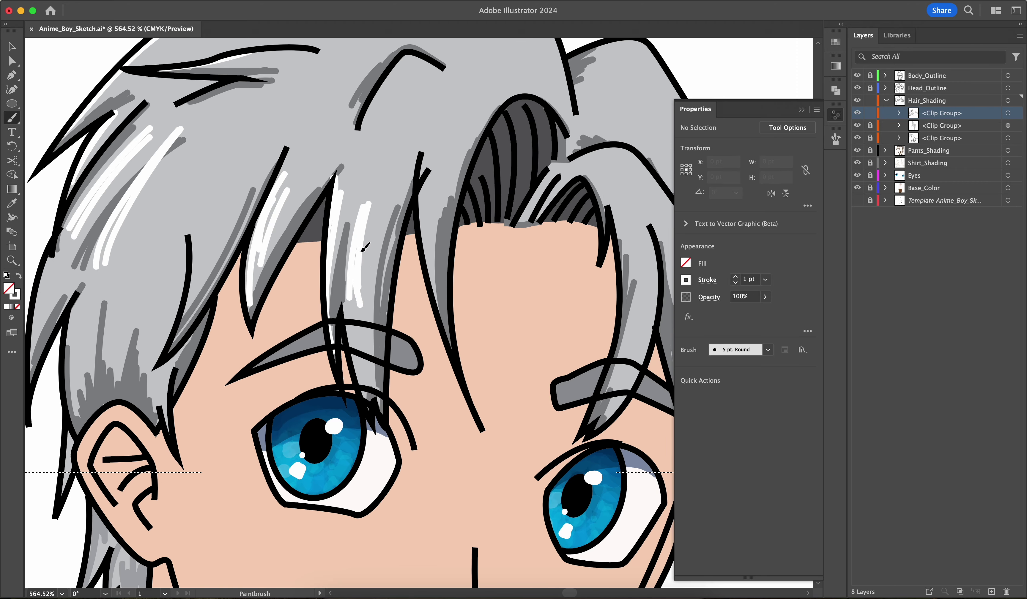
pyautogui.hscroll(2, 416, 297)
pyautogui.moveTo(370, 229)
pyautogui.mouseDown()
pyautogui.moveTo(368, 281)
pyautogui.moveTo(378, 267)
pyautogui.mouseUp()
pyautogui.moveTo(379, 240)
pyautogui.mouseDown()
pyautogui.moveTo(388, 308)
pyautogui.moveTo(394, 280)
pyautogui.mouseUp()
# Dab short white highlights onto the fringe strands and the side hair above the ear
pyautogui.scroll(-5, 376, 277)
pyautogui.scroll(-1, 378, 275)
pyautogui.hscroll(-3, 377, 274)
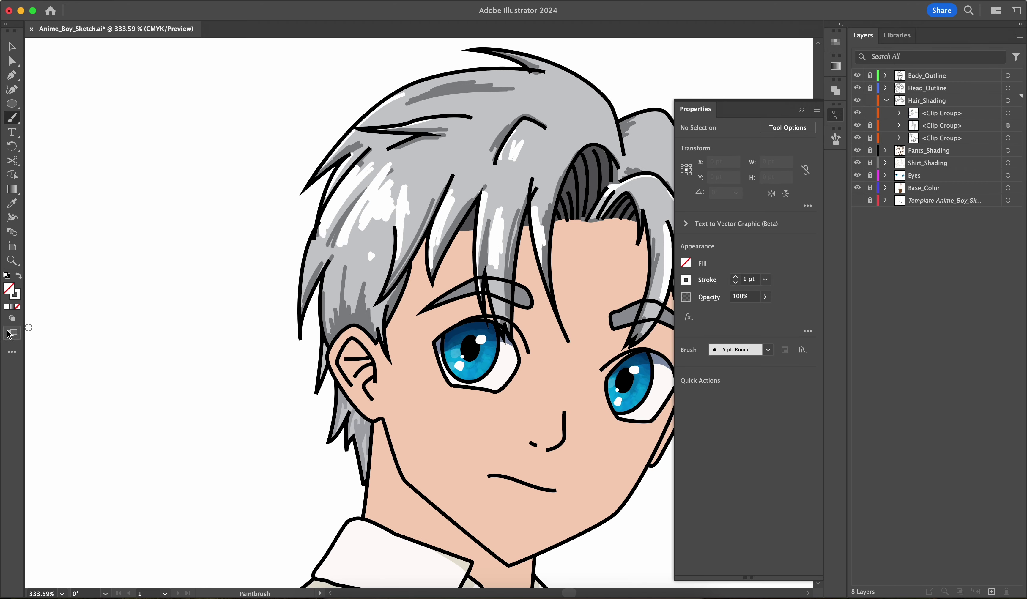
pyautogui.moveTo(497, 270)
pyautogui.mouseDown()
pyautogui.moveTo(491, 251)
pyautogui.moveTo(497, 265)
pyautogui.mouseUp()
pyautogui.hscroll(4, 497, 263)
pyautogui.moveTo(432, 136); pyautogui.dragTo(421, 154)
pyautogui.moveTo(423, 133); pyautogui.dragTo(413, 150)
pyautogui.scroll(-5, 330, 171)
pyautogui.scroll(12, 328, 169)
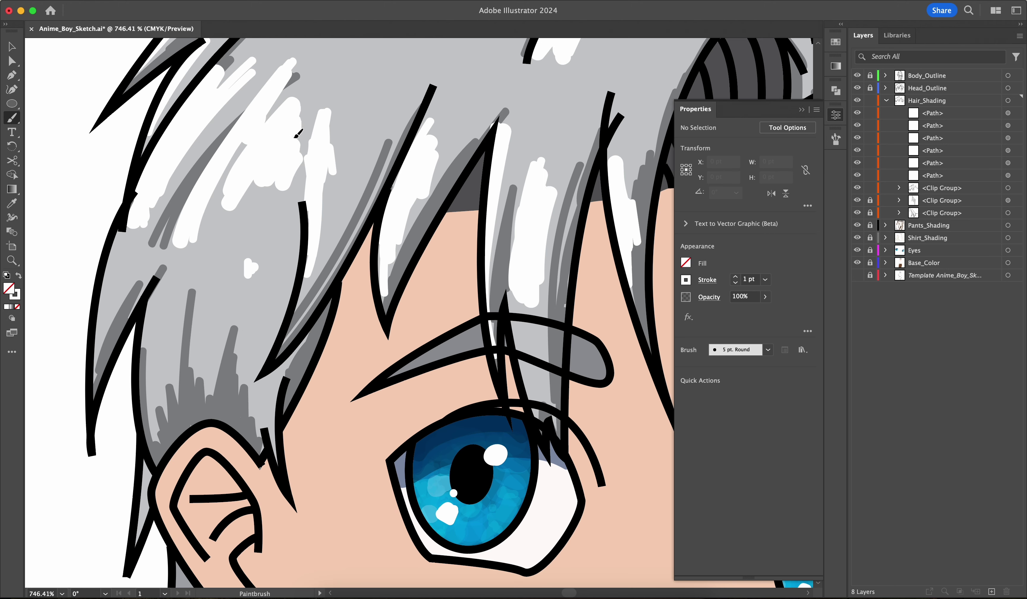
pyautogui.moveTo(332, 174); pyautogui.dragTo(323, 154)
pyautogui.scroll(-5, 323, 154)
pyautogui.moveTo(296, 263)
pyautogui.mouseDown()
pyautogui.moveTo(288, 247)
pyautogui.moveTo(249, 241)
pyautogui.mouseUp()
# Move the loose highlight paths into the hair's clip group on the Hair_Shading layer
pyautogui.scroll(2, 288, 247)
pyautogui.hscroll(3, 286, 288)
pyautogui.scroll(-2, 287, 287)
pyautogui.keyDown('shift'); pyautogui.click(945, 114); pyautogui.keyUp('shift')
pyautogui.moveTo(944, 138); pyautogui.dragTo(942, 250)
# Paint broad translucent grey strokes at 37% opacity over the side hair and across the crown
pyautogui.moveTo(262, 264)
pyautogui.mouseDown()
pyautogui.moveTo(245, 367)
pyautogui.moveTo(270, 284)
pyautogui.mouseUp()
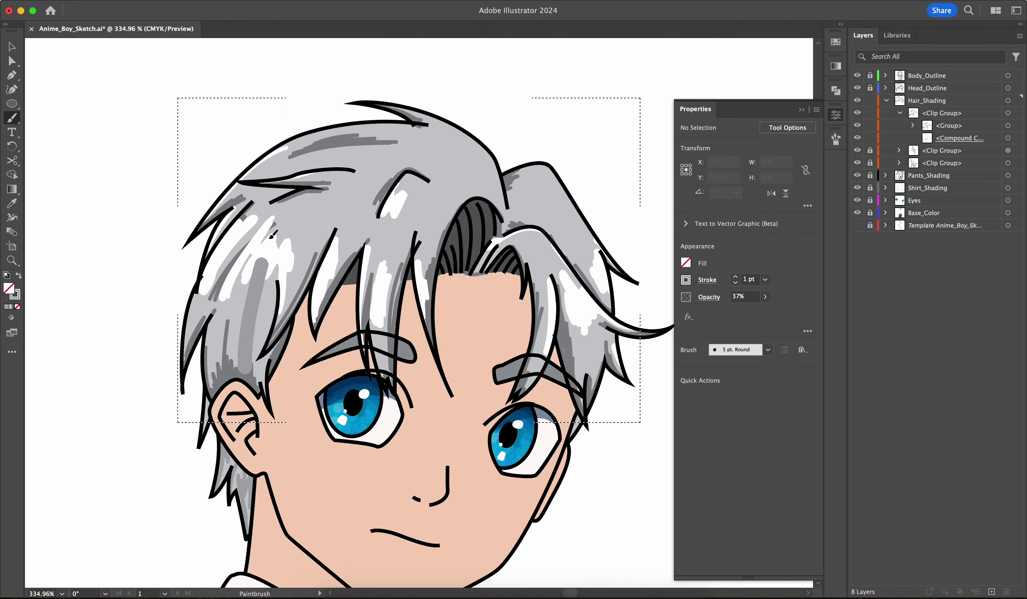
pyautogui.moveTo(255, 273)
pyautogui.mouseDown()
pyautogui.moveTo(211, 262)
pyautogui.moveTo(247, 232)
pyautogui.mouseUp()
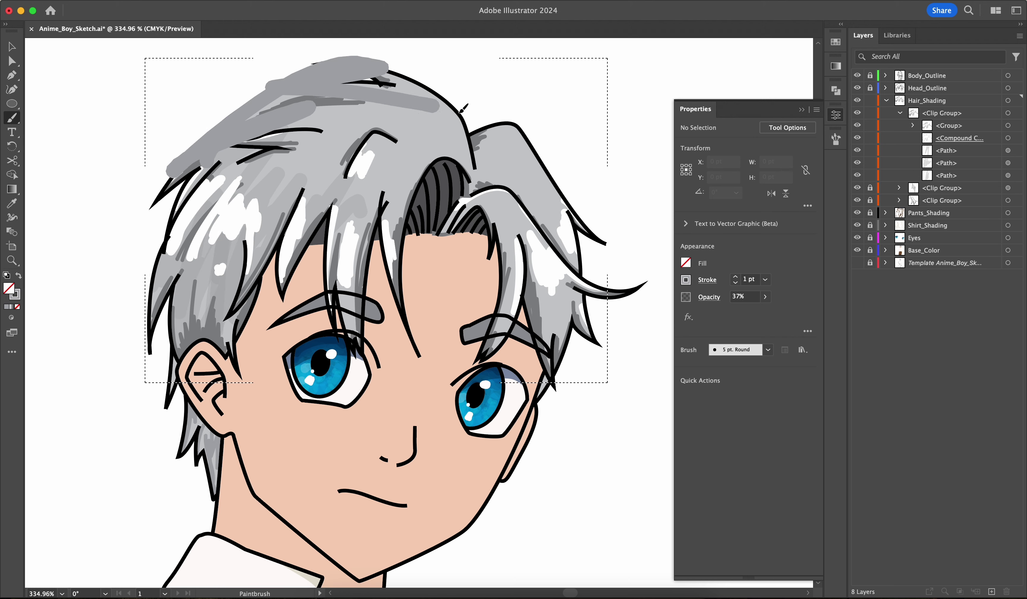
pyautogui.moveTo(453, 82)
pyautogui.mouseDown()
pyautogui.moveTo(390, 165)
pyautogui.moveTo(352, 177)
pyautogui.mouseUp()
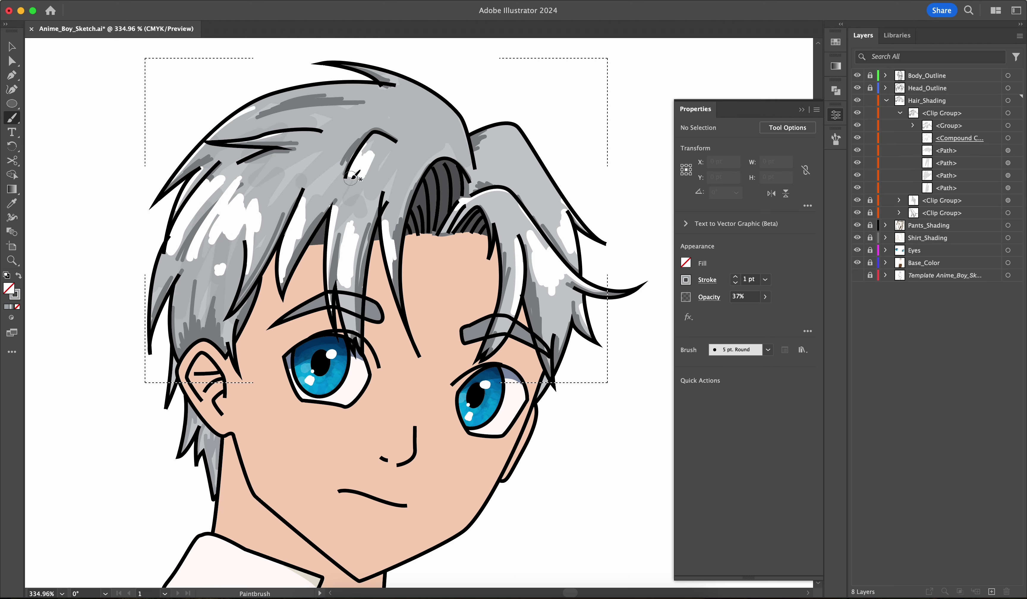
pyautogui.press('super+space')
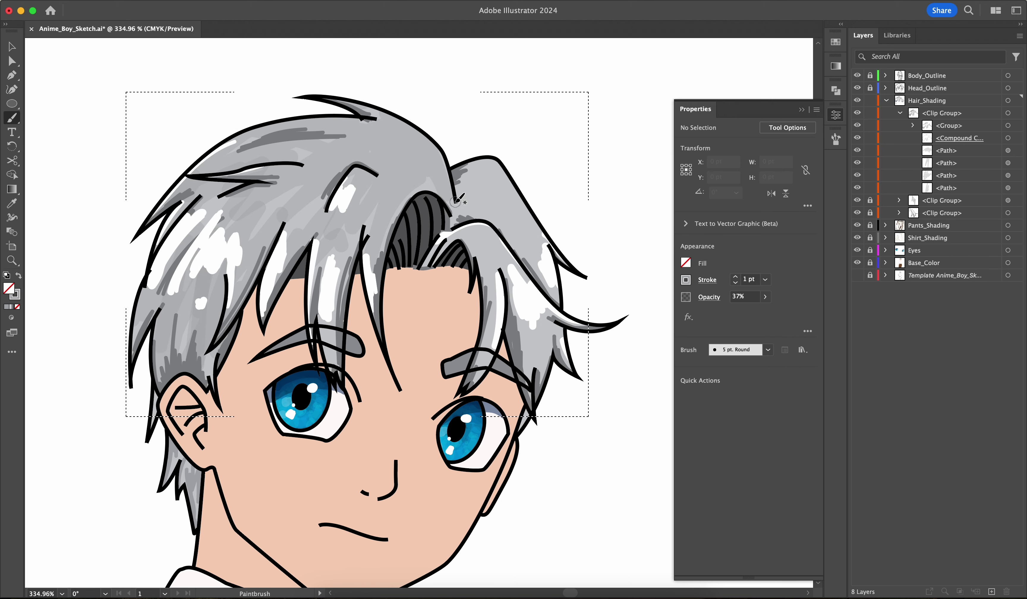
# Paint translucent grey strokes at 37% opacity over the raised tuft behind the parting
pyautogui.moveTo(456, 201)
pyautogui.mouseDown()
pyautogui.moveTo(526, 222)
pyautogui.moveTo(488, 165)
pyautogui.mouseUp()
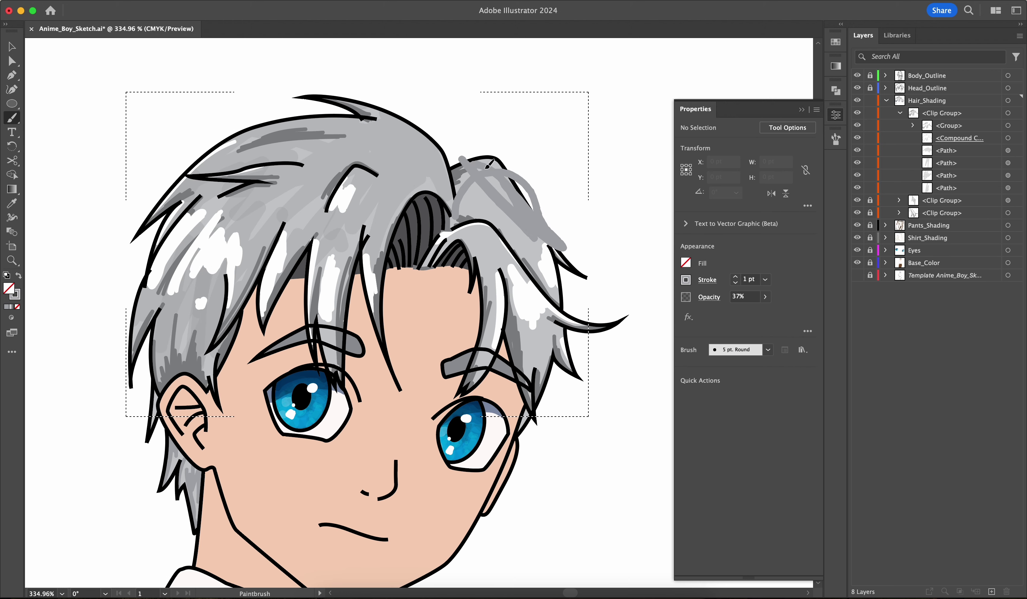
pyautogui.moveTo(522, 235); pyautogui.dragTo(529, 254)
pyautogui.moveTo(462, 203)
pyautogui.mouseDown()
pyautogui.moveTo(551, 293)
pyautogui.moveTo(535, 235)
pyautogui.mouseUp()
pyautogui.scroll(-4, 628, 273)
pyautogui.moveTo(519, 164)
pyautogui.mouseDown()
pyautogui.moveTo(469, 225)
pyautogui.moveTo(387, 185)
pyautogui.moveTo(312, 275)
pyautogui.mouseUp()
# Layer more translucent grey strokes across the crown, the small top tuft and the hair around the parting
pyautogui.scroll(2, 370, 206)
pyautogui.scroll(3, 432, 197)
pyautogui.moveTo(305, 220)
pyautogui.mouseDown()
pyautogui.moveTo(463, 177)
pyautogui.moveTo(416, 259)
pyautogui.mouseUp()
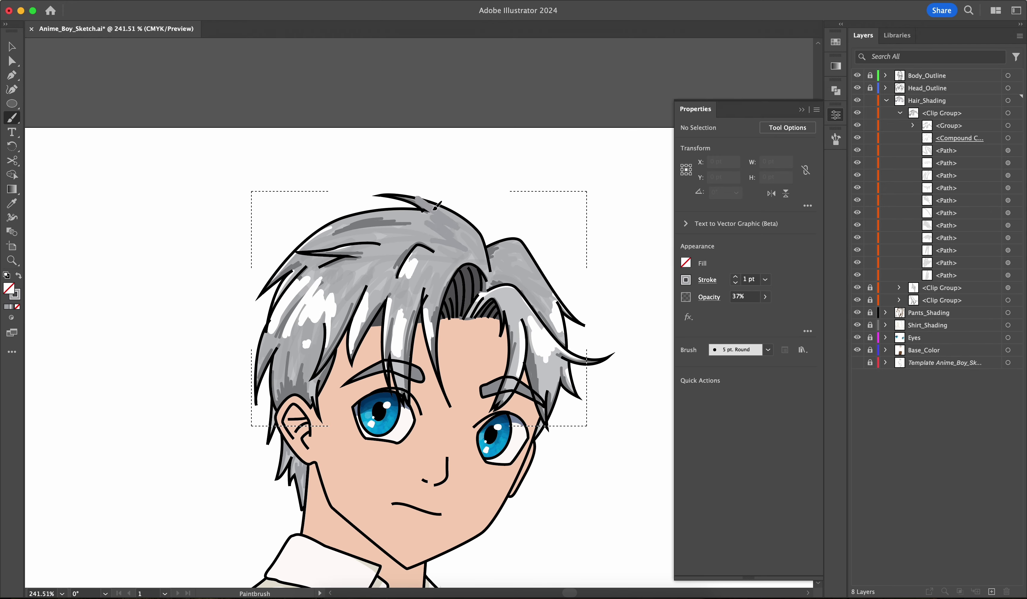
pyautogui.hscroll(-2, 420, 247)
pyautogui.moveTo(508, 206); pyautogui.dragTo(424, 221)
pyautogui.moveTo(481, 239); pyautogui.dragTo(530, 254)
pyautogui.moveTo(510, 243); pyautogui.dragTo(476, 295)
pyautogui.moveTo(493, 201); pyautogui.dragTo(533, 252)
pyautogui.scroll(-3, 494, 230)
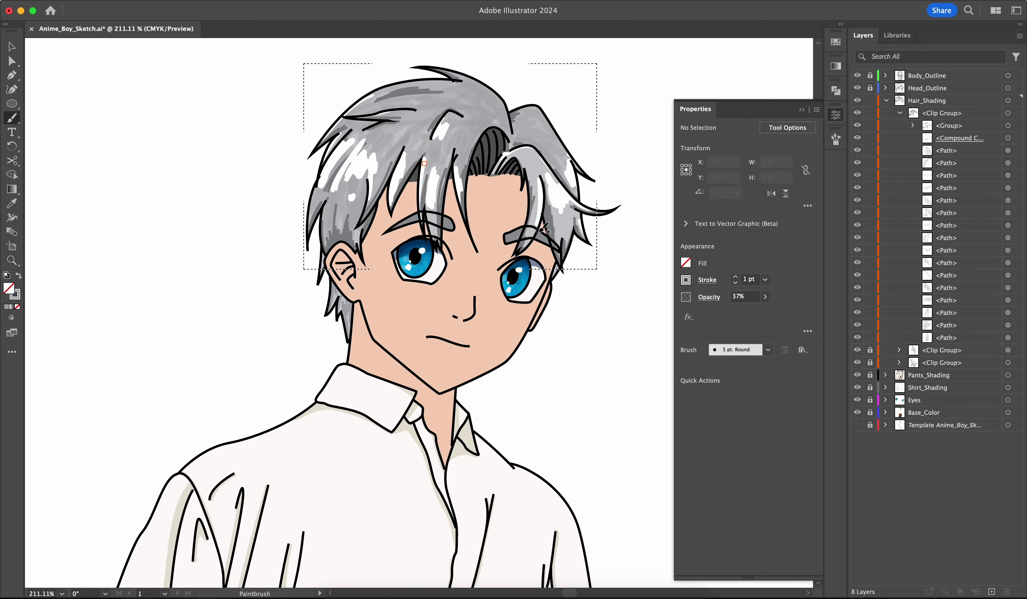
pyautogui.scroll(5, 476, 216)
pyautogui.moveTo(489, 118); pyautogui.dragTo(526, 144)
# Darken the translucent grey stroke colour slightly and paint more strokes across the crown, fringe and side locks
pyautogui.click(686, 280)
pyautogui.moveTo(616, 369); pyautogui.dragTo(622, 369)
pyautogui.moveTo(508, 102); pyautogui.dragTo(534, 167)
pyautogui.scroll(3, 506, 123)
pyautogui.moveTo(522, 167)
pyautogui.mouseDown()
pyautogui.moveTo(453, 154)
pyautogui.moveTo(405, 205)
pyautogui.mouseUp()
pyautogui.moveTo(458, 156)
pyautogui.mouseDown()
pyautogui.moveTo(400, 221)
pyautogui.moveTo(397, 287)
pyautogui.mouseUp()
pyautogui.moveTo(402, 192); pyautogui.dragTo(379, 277)
pyautogui.moveTo(379, 174); pyautogui.dragTo(287, 354)
pyautogui.hscroll(-3, 354, 230)
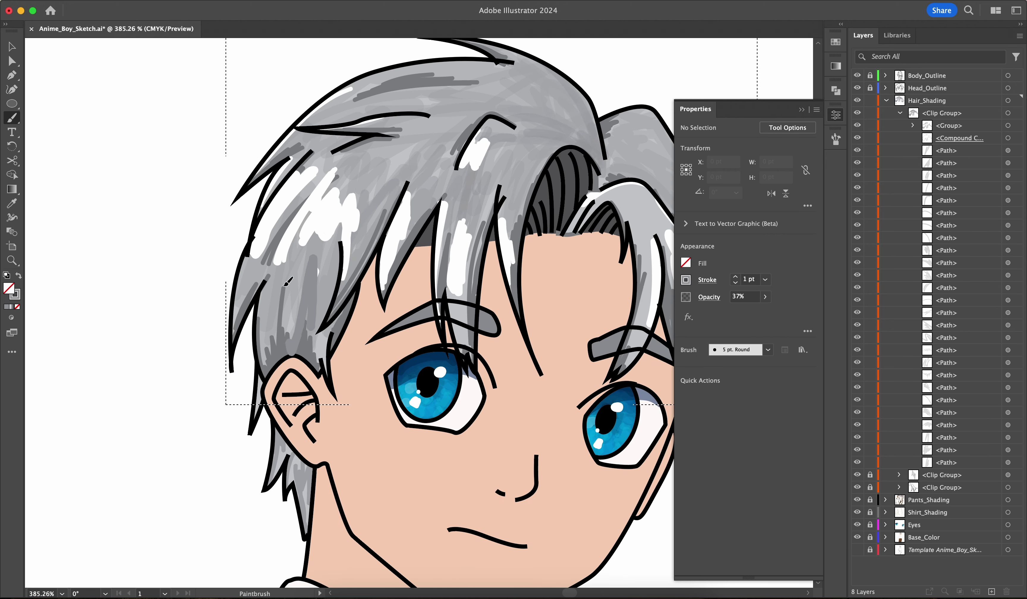
# Select the face shape on the Skin_Shading layer and switch to Draw Inside mode
pyautogui.scroll(-2, 284, 271)
pyautogui.scroll(-5, 295, 181)
pyautogui.scroll(1, 354, 255)
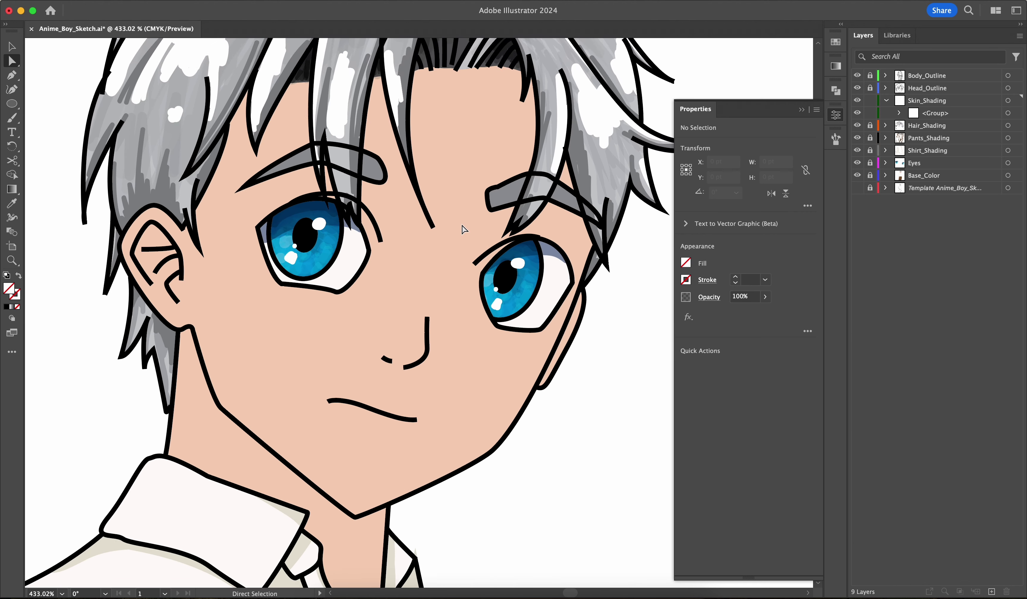
pyautogui.scroll(-2, 464, 229)
pyautogui.hscroll(-2, 464, 229)
pyautogui.click(551, 389)
pyautogui.hotkey('shift', 'd')
pyautogui.hotkey('shift', 'd')
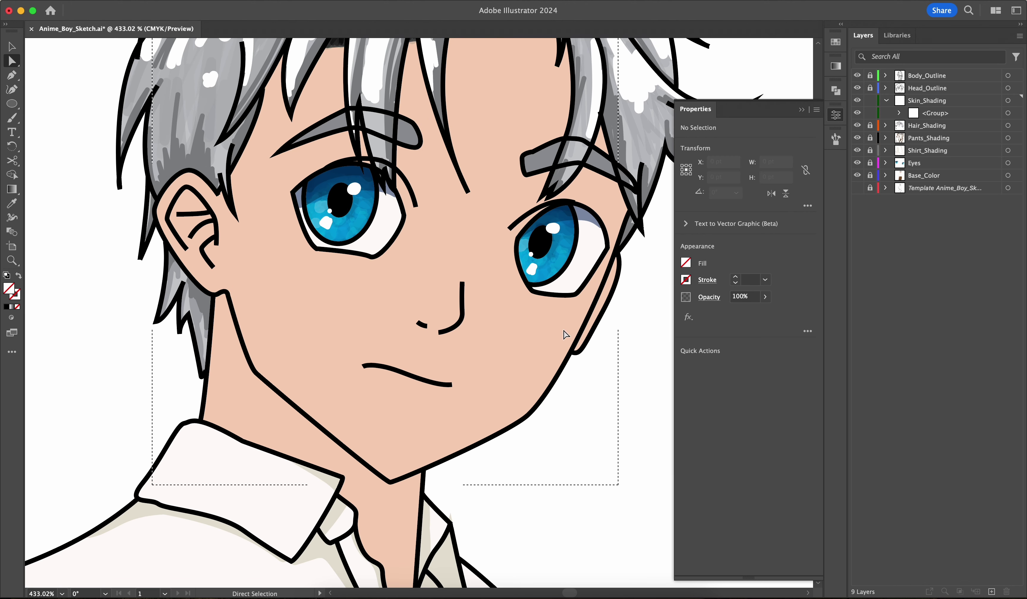
# Choose a dark magenta stroke colour and paint a wide blush band across each cheek
pyautogui.click(686, 280)
pyautogui.click(675, 407)
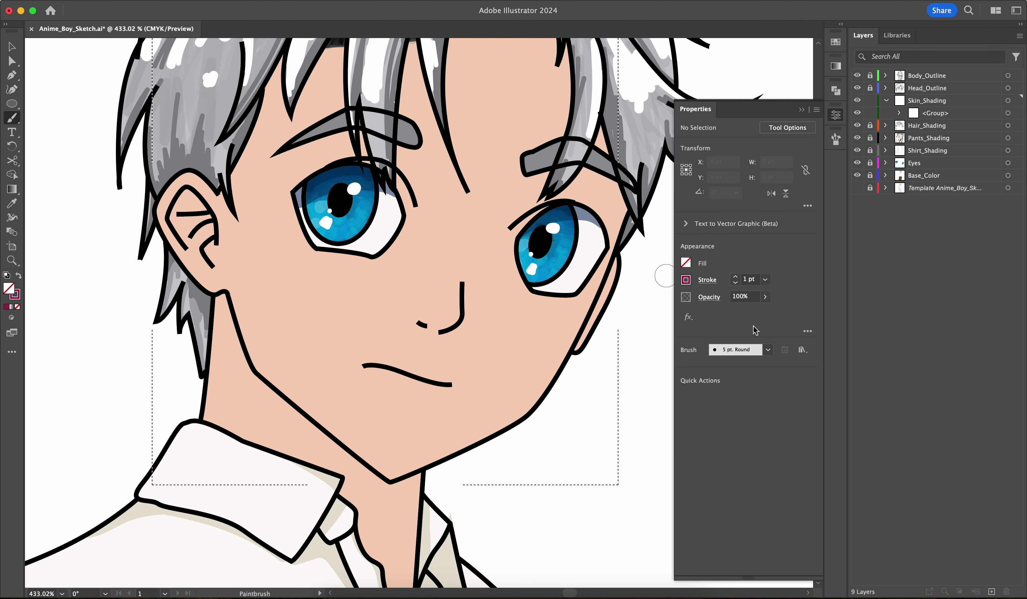
pyautogui.moveTo(293, 272); pyautogui.dragTo(452, 302)
pyautogui.scroll(-3, 423, 294)
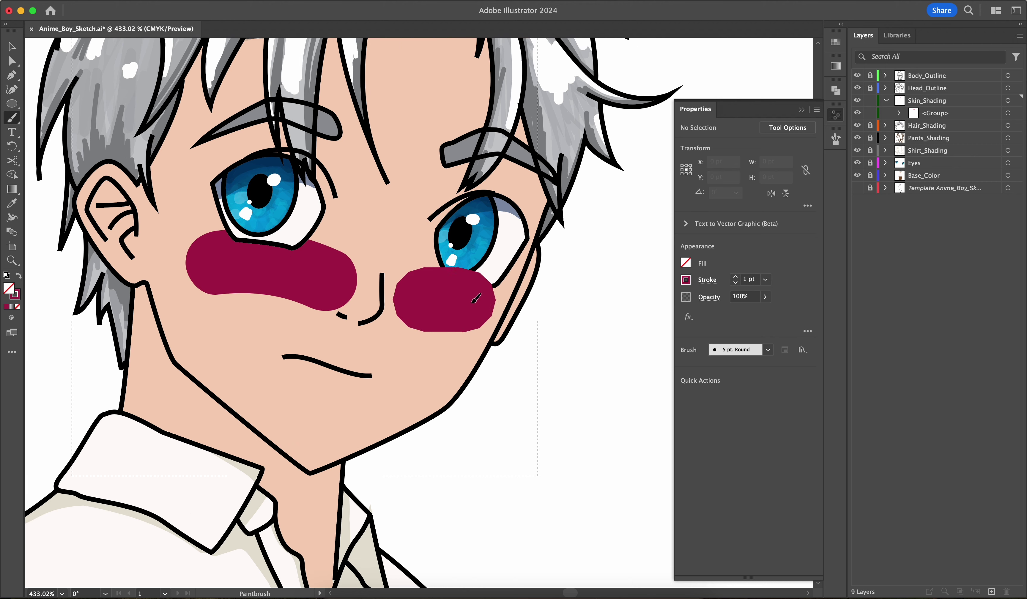
# Apply a Gaussian Blur of about 31.7 pixels to both blush strokes and set their opacity to 30%
pyautogui.scroll(-3, 433, 309)
pyautogui.keyDown('super'); pyautogui.click(379, 290); pyautogui.keyUp('super')
pyautogui.hscroll(2, 536, 328)
pyautogui.scroll(-1, 535, 328)
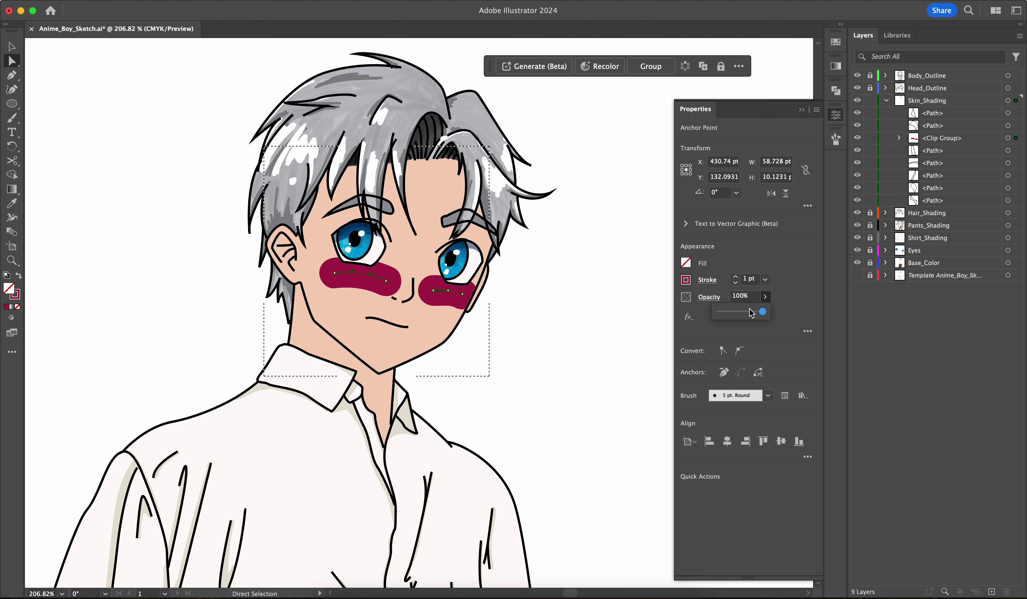
pyautogui.click(694, 320)
pyautogui.moveTo(747, 496)
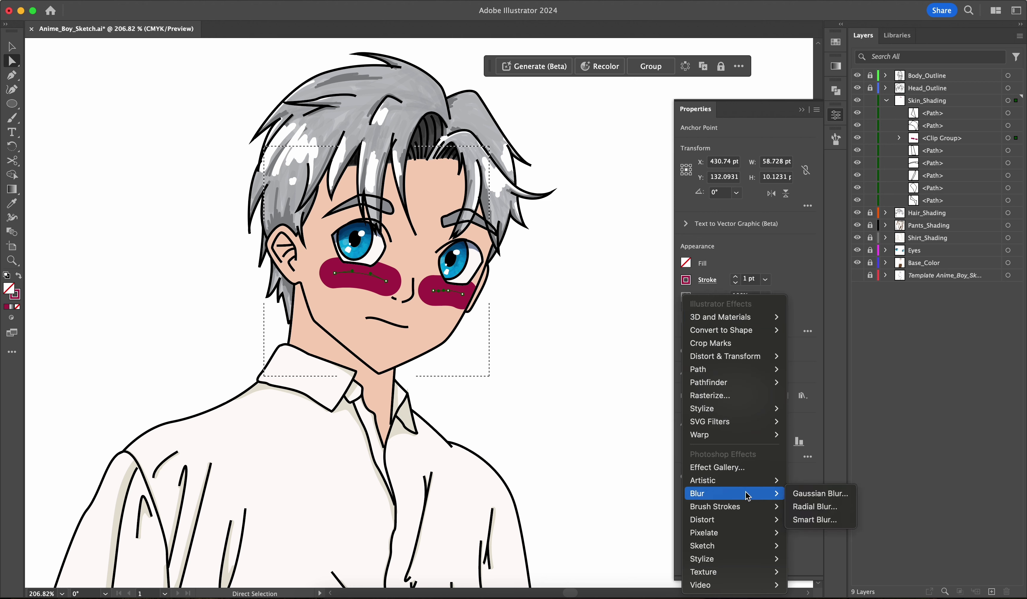
pyautogui.click(810, 498)
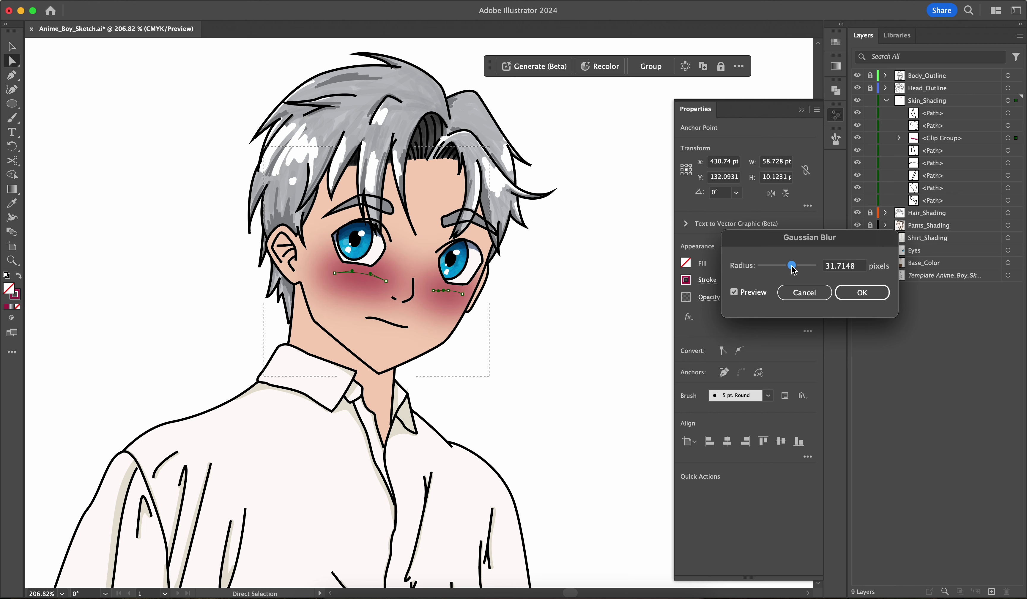
pyautogui.click(858, 292)
pyautogui.click(736, 313)
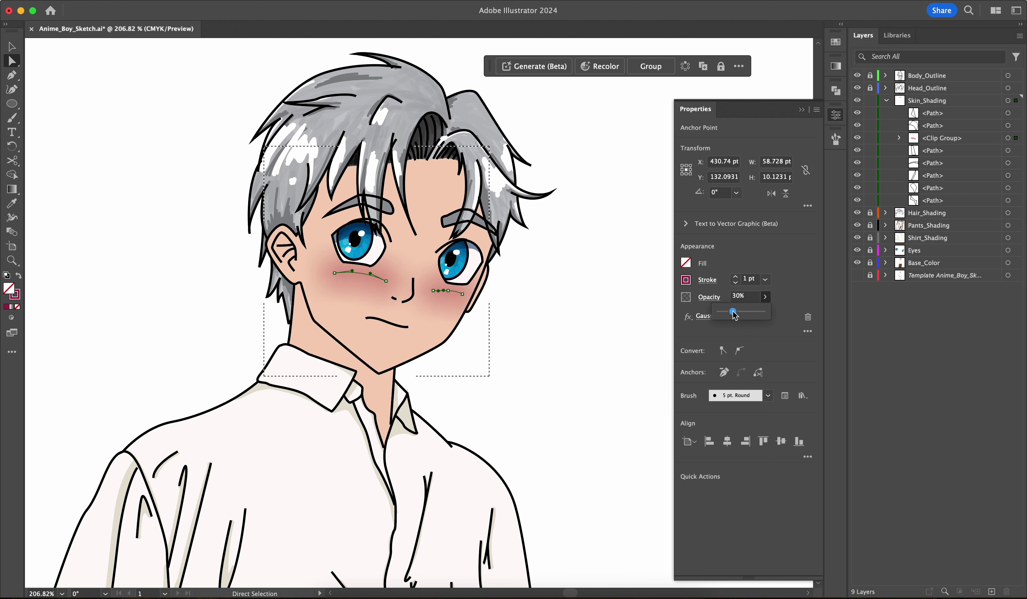
pyautogui.click(529, 301)
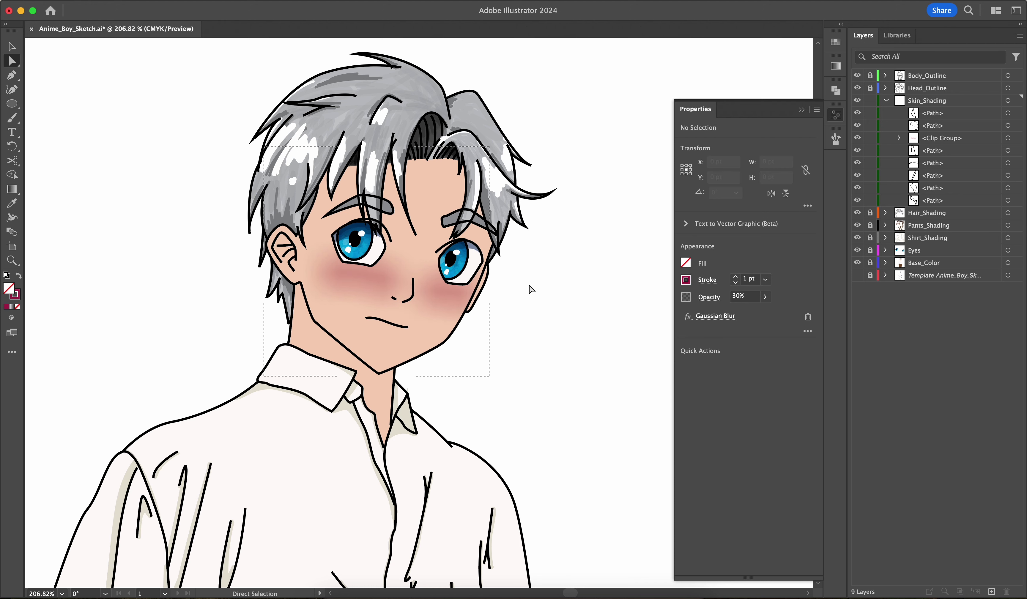
# Paint a zigzag tan shadow stroke across the forehead beneath the fringe, clipped to the face
pyautogui.scroll(1, 531, 288)
pyautogui.hscroll(-1, 530, 287)
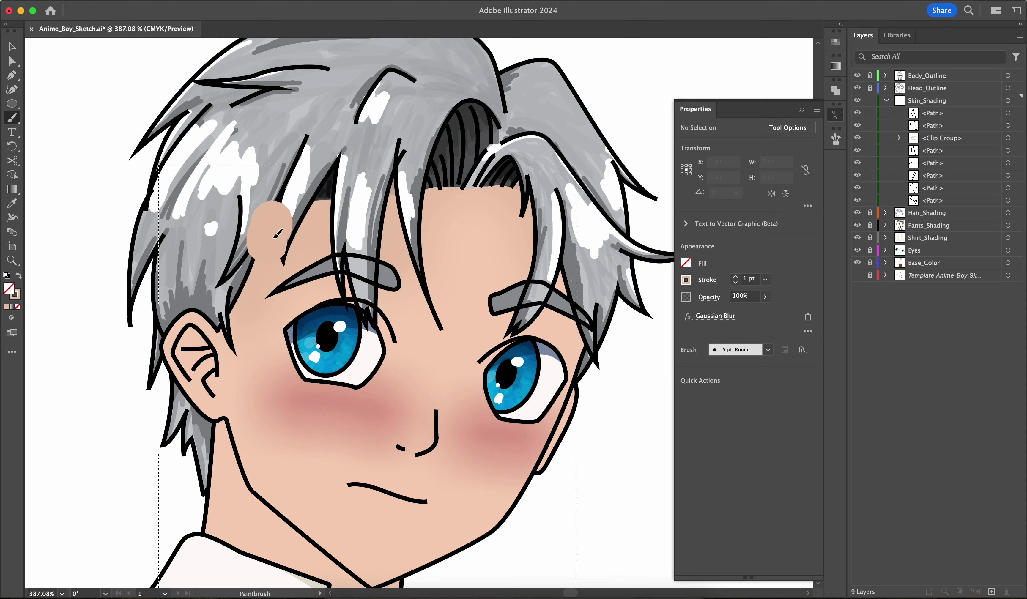
pyautogui.moveTo(274, 238); pyautogui.dragTo(419, 222)
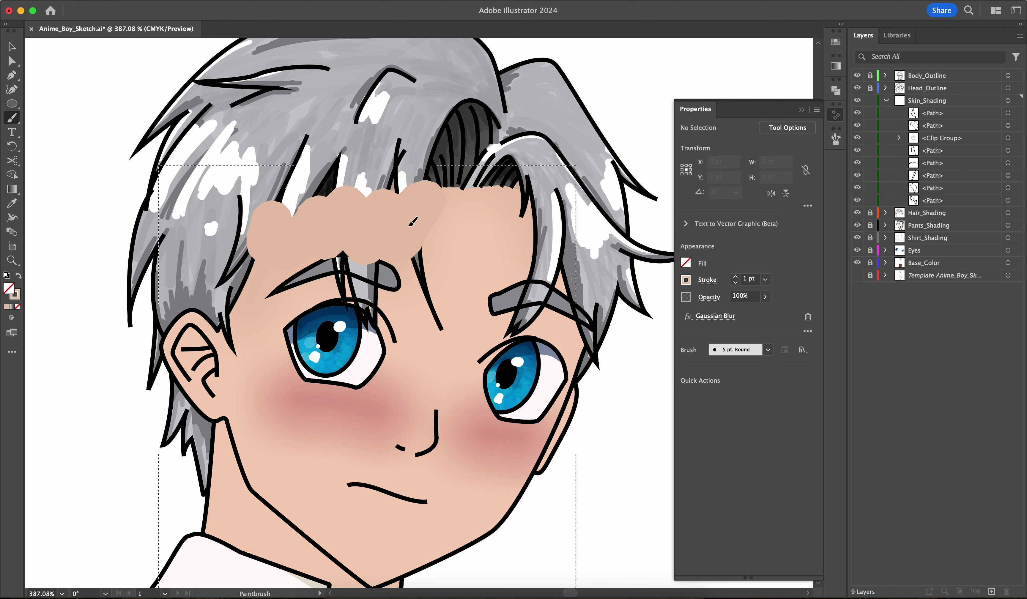
# Darken the forehead shadow's stroke colour to 21% black (#CEAE99)
pyautogui.press('a')
pyautogui.click(328, 229)
pyautogui.click(685, 280)
pyautogui.moveTo(599, 372)
pyautogui.mouseDown()
pyautogui.moveTo(622, 371)
pyautogui.moveTo(605, 375)
pyautogui.mouseUp()
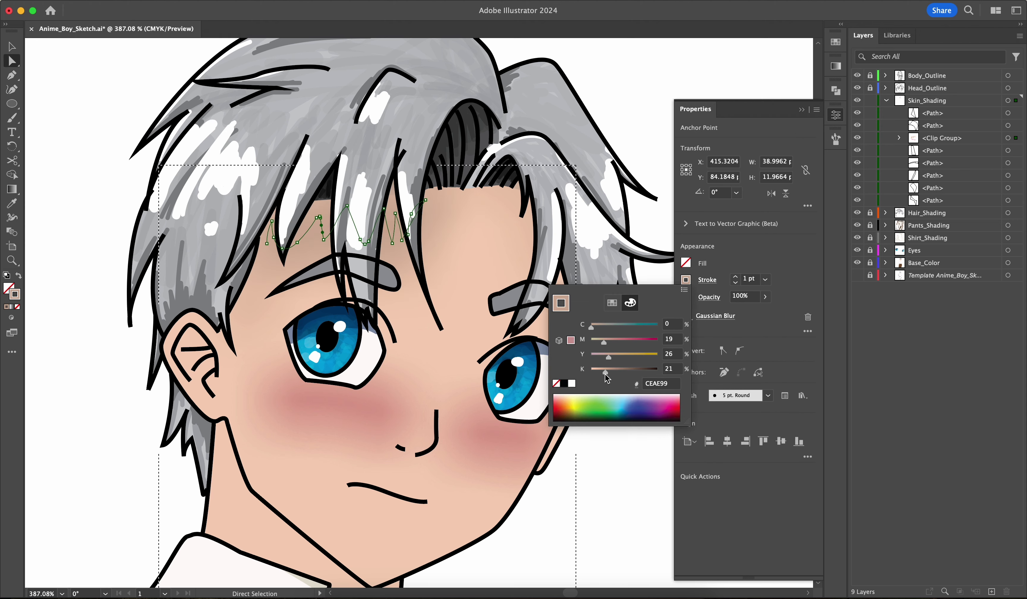
pyautogui.click(461, 232)
pyautogui.scroll(-3, 408, 238)
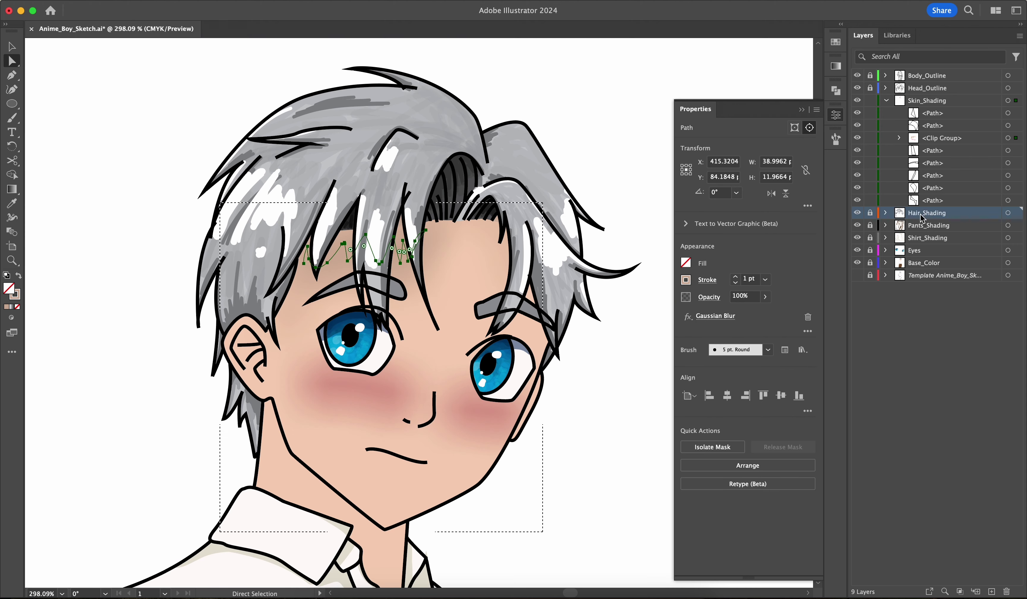
# Move the Hair_Shading layer above Skin_Shading, make Skin_Shading the active layer, and deselect the artwork
pyautogui.moveTo(920, 214); pyautogui.dragTo(922, 95)
pyautogui.click(923, 113)
pyautogui.click(485, 273)
# Paint tan Paintbrush shadow strokes in the inner folds of the left ear, clipped to the skin shape
pyautogui.scroll(-3, 453, 288)
pyautogui.scroll(2, 355, 360)
pyautogui.scroll(6, 414, 301)
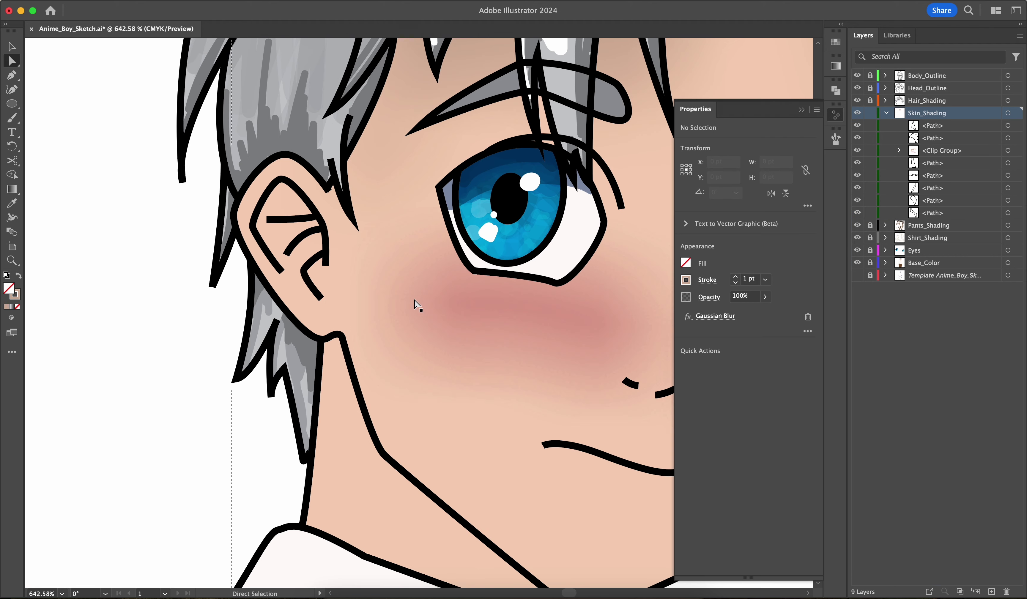
pyautogui.press('b')
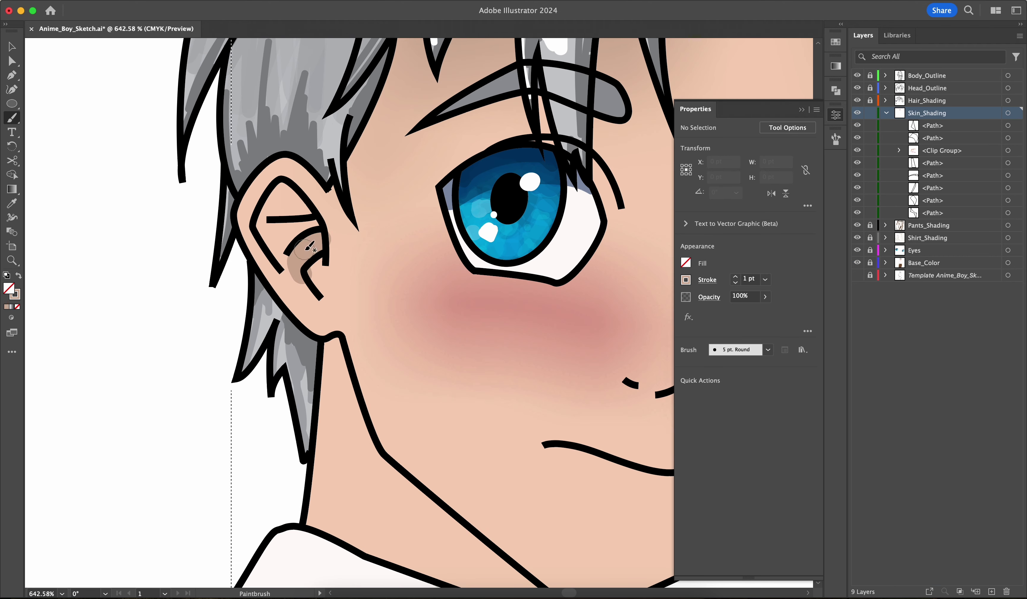
pyautogui.scroll(5, 309, 247)
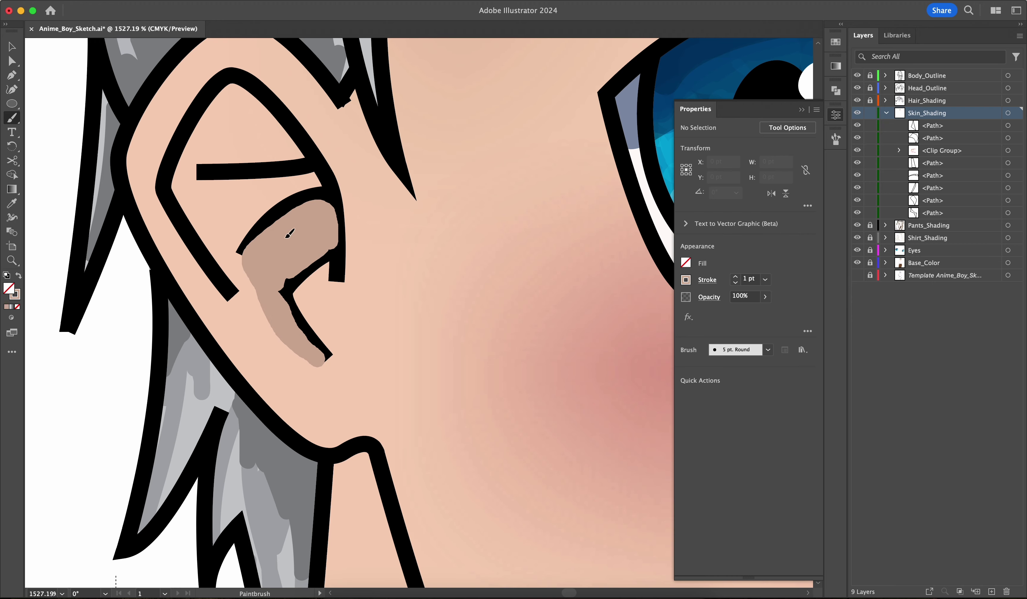
pyautogui.scroll(3, 290, 234)
pyautogui.hscroll(-1, 290, 234)
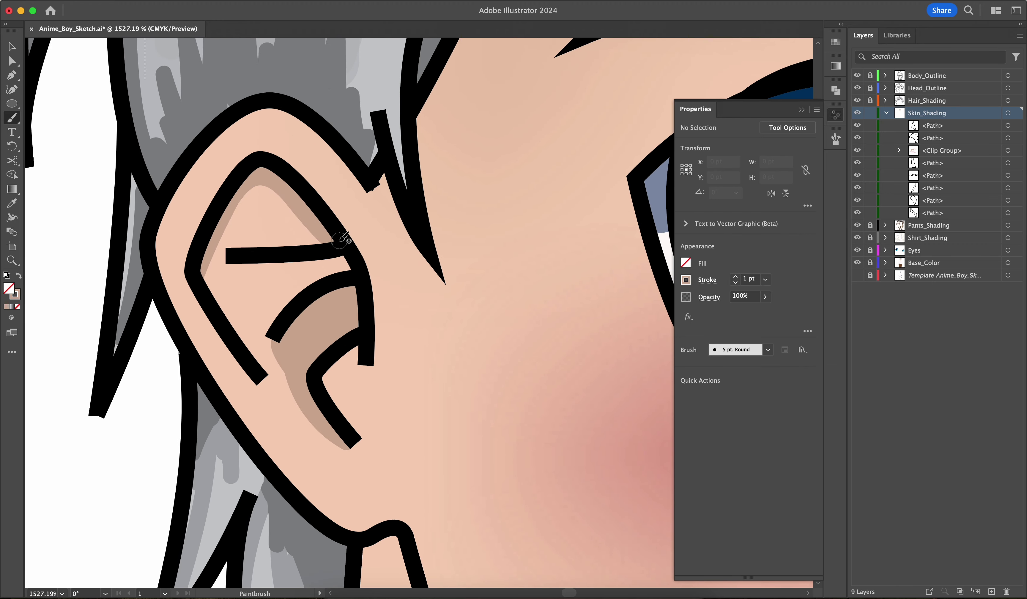
pyautogui.moveTo(300, 229); pyautogui.dragTo(303, 232)
# Select the ear shadow strokes, set their opacity to 39%, and adjust the black level of their stroke colour
pyautogui.scroll(-3, 304, 232)
pyautogui.press('a')
pyautogui.click(306, 236)
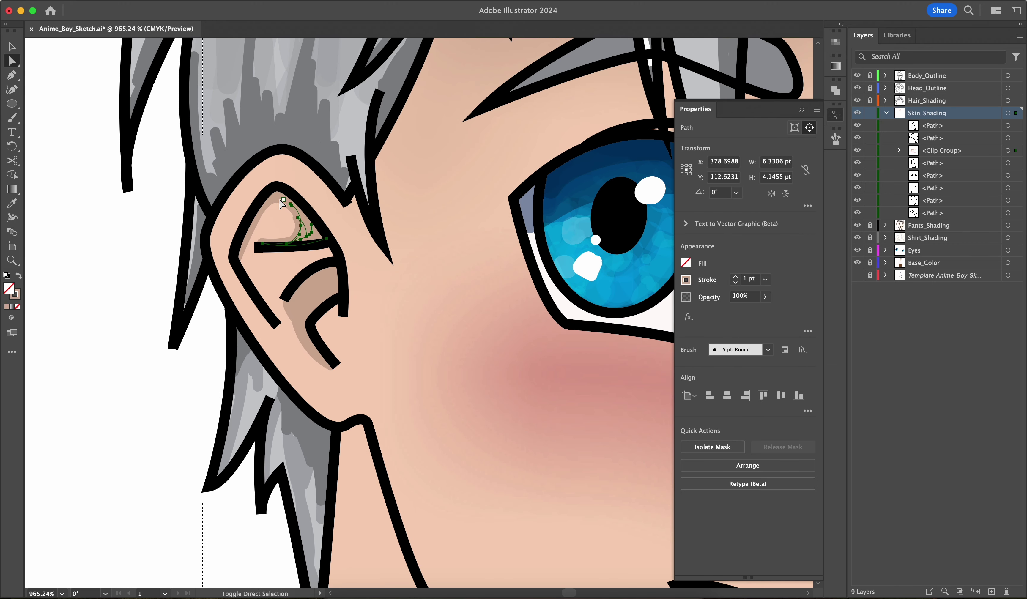
pyautogui.keyDown('shift'); pyautogui.click(279, 198); pyautogui.keyUp('shift')
pyautogui.keyDown('shift'); pyautogui.click(313, 292); pyautogui.keyUp('shift')
pyautogui.click(765, 296)
pyautogui.moveTo(765, 312); pyautogui.dragTo(736, 313)
pyautogui.click(686, 280)
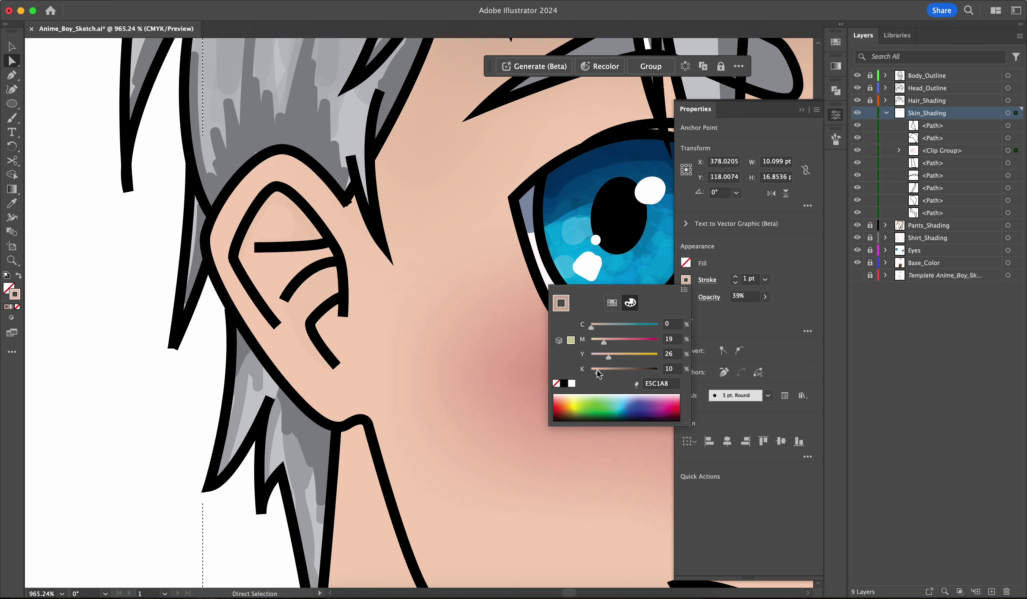
pyautogui.press('Escape')
# Deselect the ear strokes and lock the face's clip group in the Skin_Shading layer
pyautogui.scroll(-5, 652, 308)
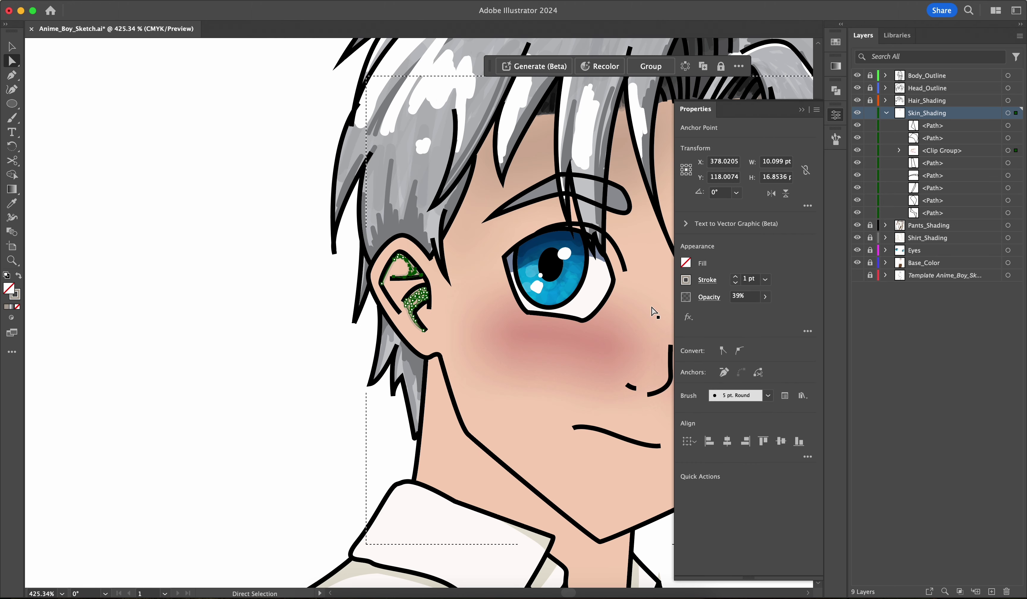
pyautogui.click(486, 327)
pyautogui.scroll(-3, 478, 381)
pyautogui.scroll(1, 479, 381)
pyautogui.scroll(-5, 590, 342)
pyautogui.click(591, 344)
pyautogui.click(870, 151)
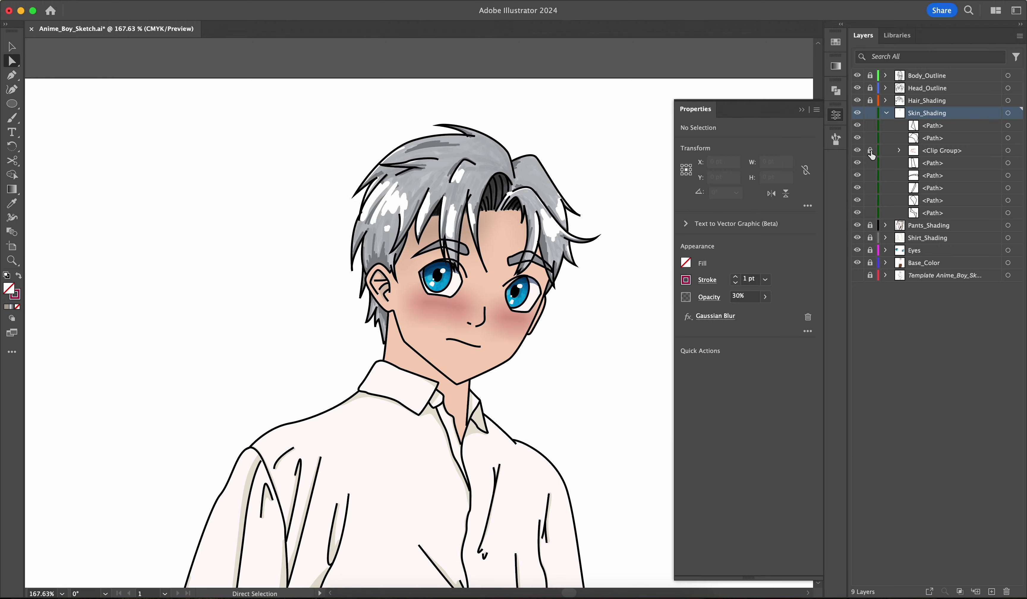
# Select the right ear's skin shape and paint a grey-brown shadow stroke along it in Draw Inside mode
pyautogui.scroll(5, 576, 329)
pyautogui.click(507, 309)
pyautogui.scroll(5, 574, 296)
pyautogui.click(12, 317)
pyautogui.click(24, 355)
pyautogui.press('b')
pyautogui.moveTo(395, 362); pyautogui.dragTo(443, 237)
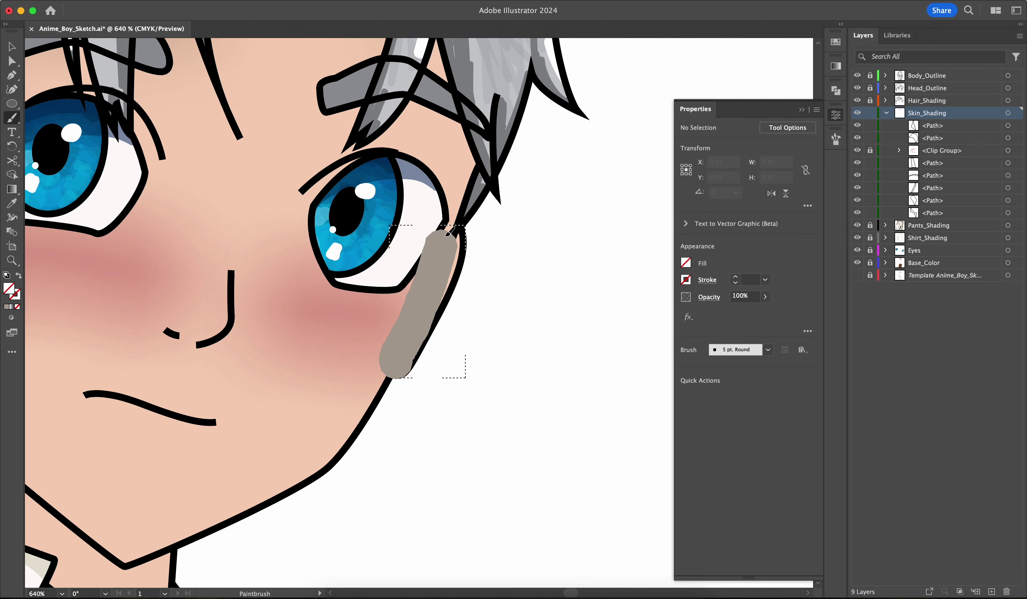
# Set the right ear shadow's opacity to 44% and its stroke colour to dusty pink (#A88C8C)
pyautogui.press('a')
pyautogui.moveTo(742, 314); pyautogui.dragTo(739, 314)
pyautogui.click(686, 280)
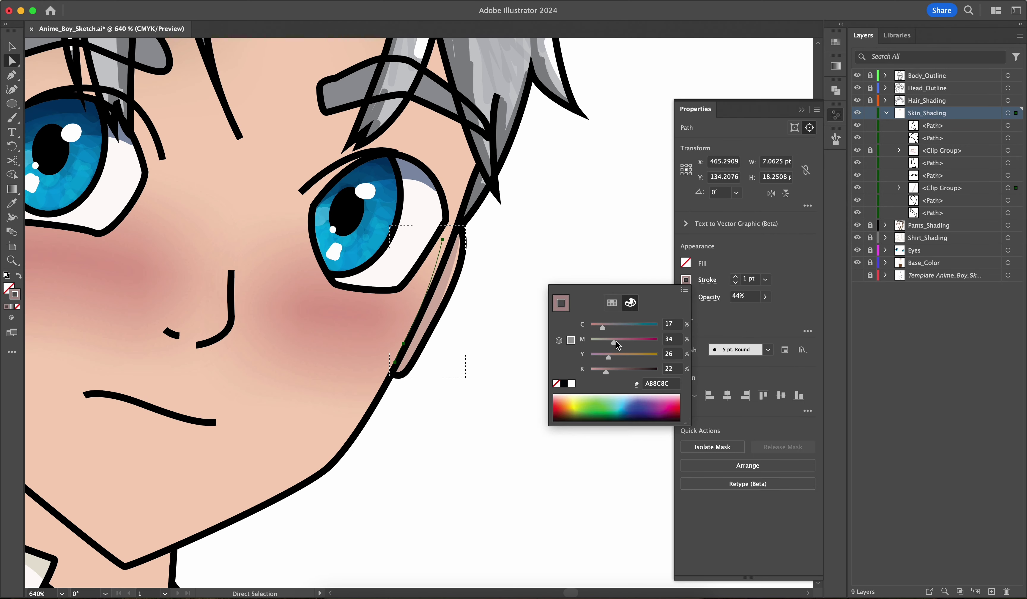
pyautogui.press('Escape')
# Apply a Gaussian Blur to the right ear shadow and lock its clip group
pyautogui.click(688, 317)
pyautogui.click(823, 479)
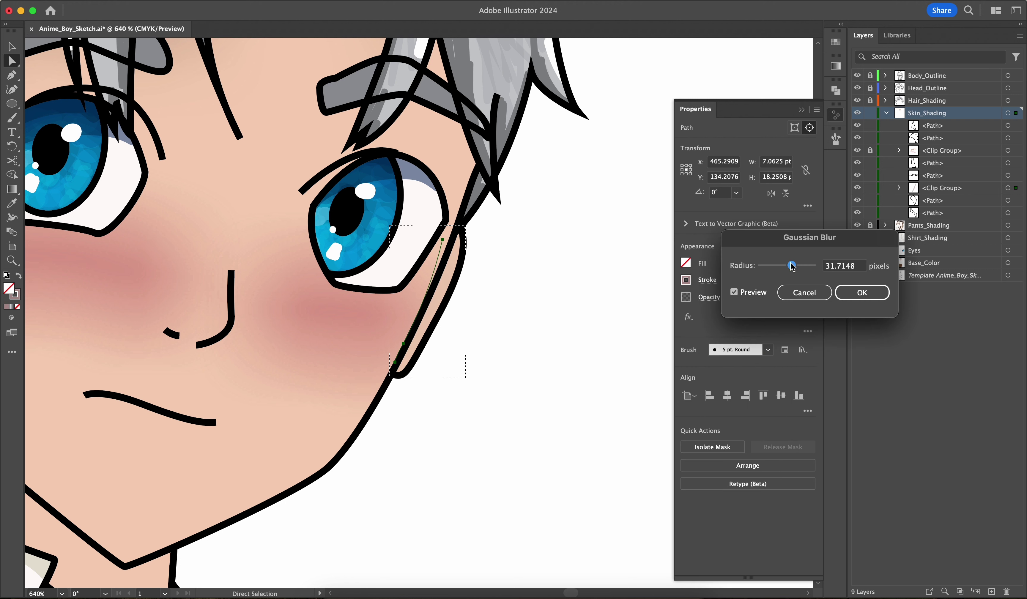
pyautogui.click(858, 297)
pyautogui.scroll(-5, 490, 262)
pyautogui.click(502, 382)
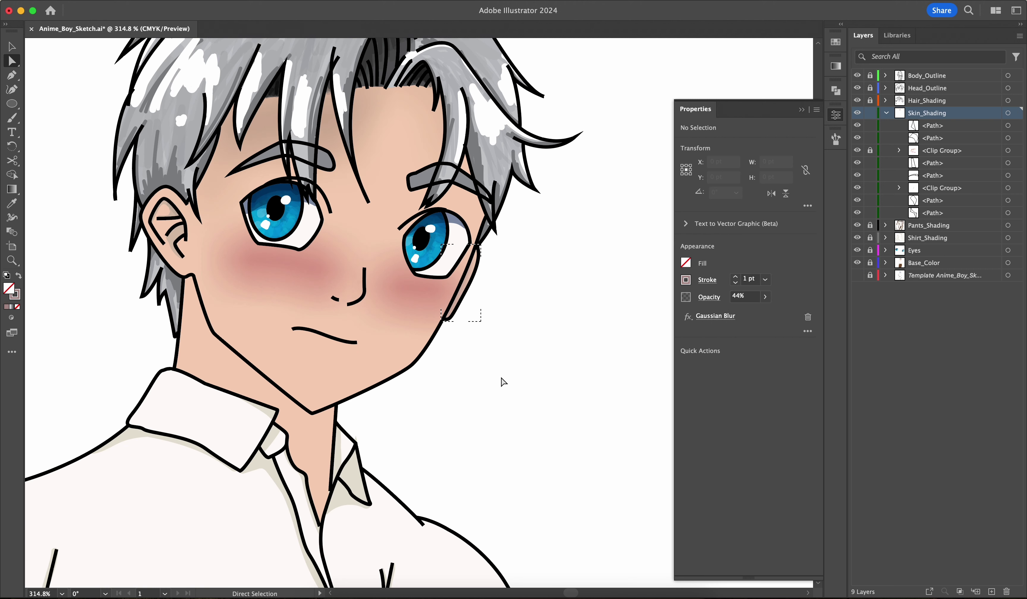
pyautogui.click(869, 188)
# Paint a dusty pink shadow in Draw Inside mode within the small skin gap between hair strands above the right eyebrow
pyautogui.scroll(-1, 543, 297)
pyautogui.scroll(2, 535, 283)
pyautogui.click(475, 177)
pyautogui.scroll(5, 496, 226)
pyautogui.click(11, 317)
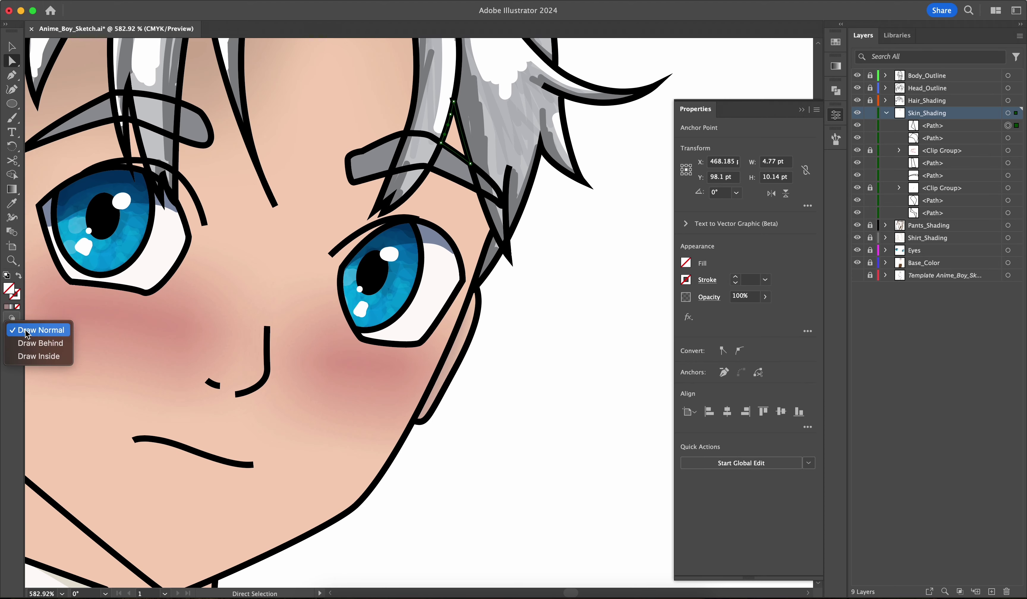
pyautogui.click(39, 357)
pyautogui.click(557, 272)
pyautogui.click(7, 307)
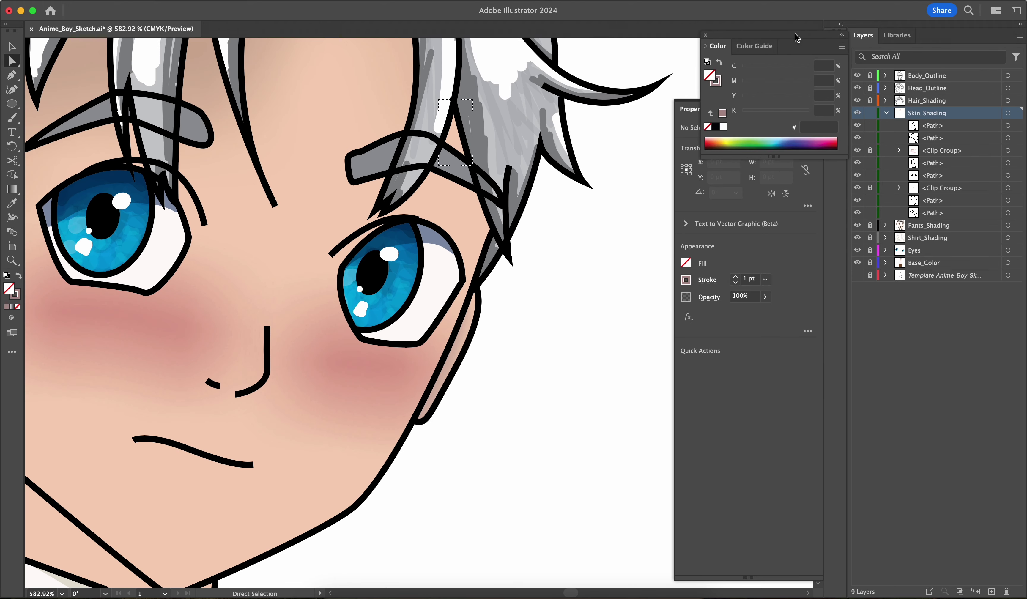
pyautogui.press('b')
# Set the opacity of the shadow stroke in the skin gap above the right eyebrow to 33%
pyautogui.press('a')
pyautogui.click(452, 133)
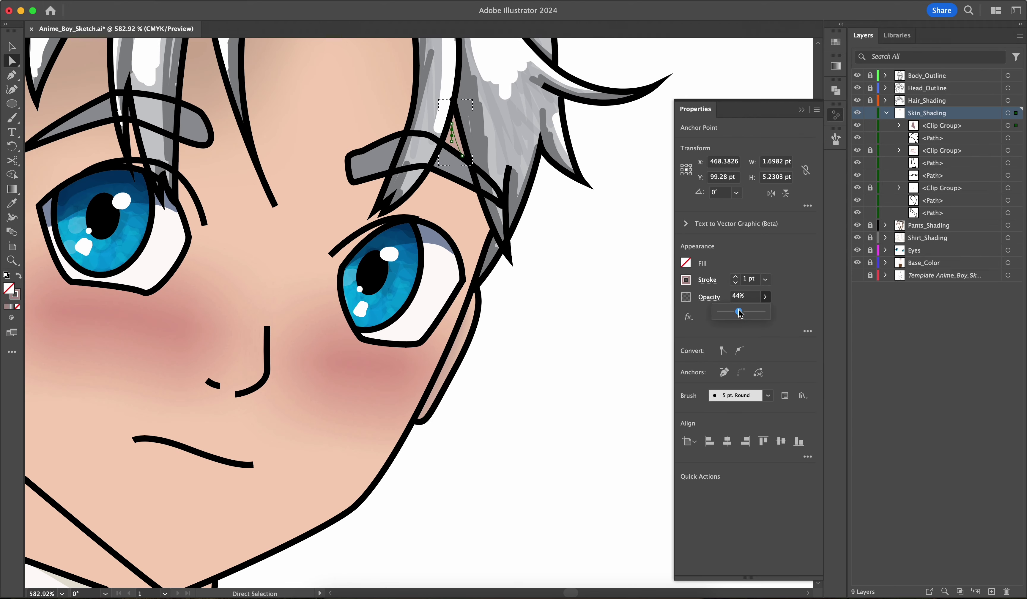
pyautogui.click(541, 331)
pyautogui.scroll(-4, 542, 332)
pyautogui.click(501, 240)
pyautogui.click(764, 296)
pyautogui.moveTo(739, 312); pyautogui.dragTo(734, 311)
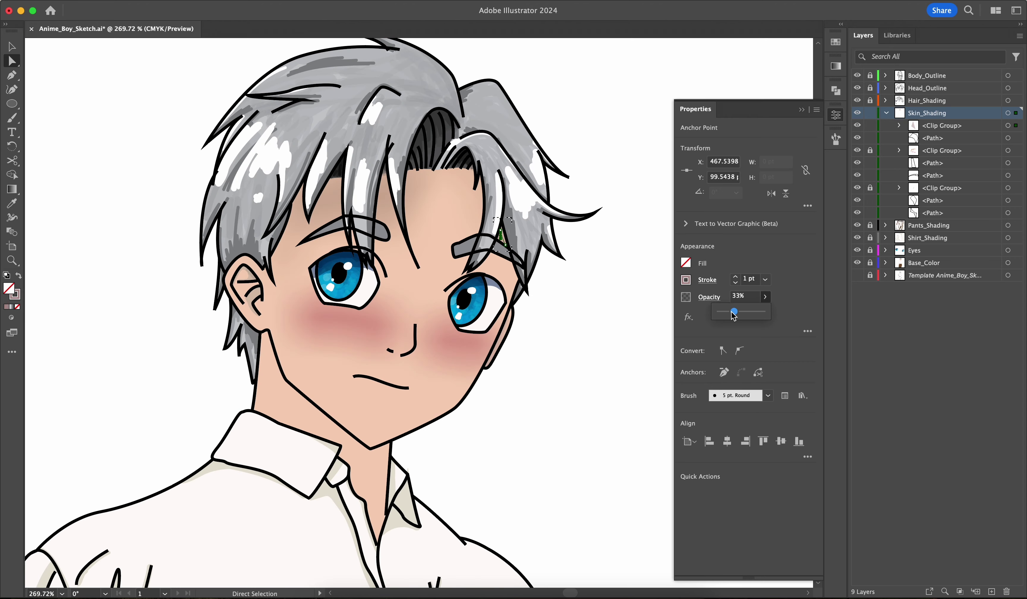
pyautogui.click(610, 311)
# Select the neck shape and paint a mauve shadow beneath the jawline in Draw Inside mode
pyautogui.scroll(-3, 610, 311)
pyautogui.click(388, 315)
pyautogui.scroll(4, 454, 342)
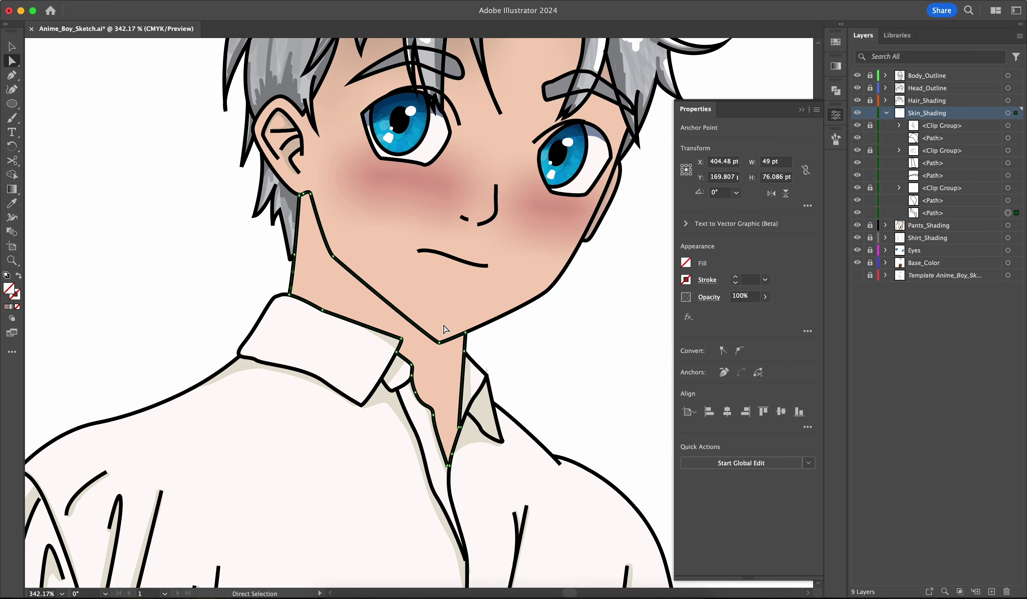
pyautogui.click(11, 318)
pyautogui.click(37, 362)
pyautogui.click(383, 254)
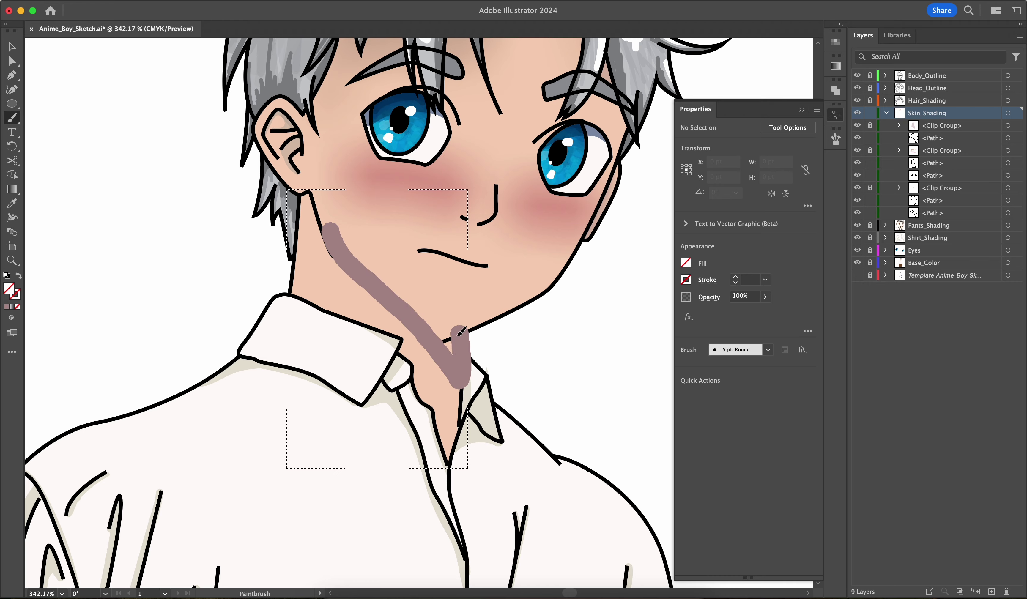
pyautogui.moveTo(426, 337); pyautogui.dragTo(424, 338)
pyautogui.scroll(-2, 372, 257)
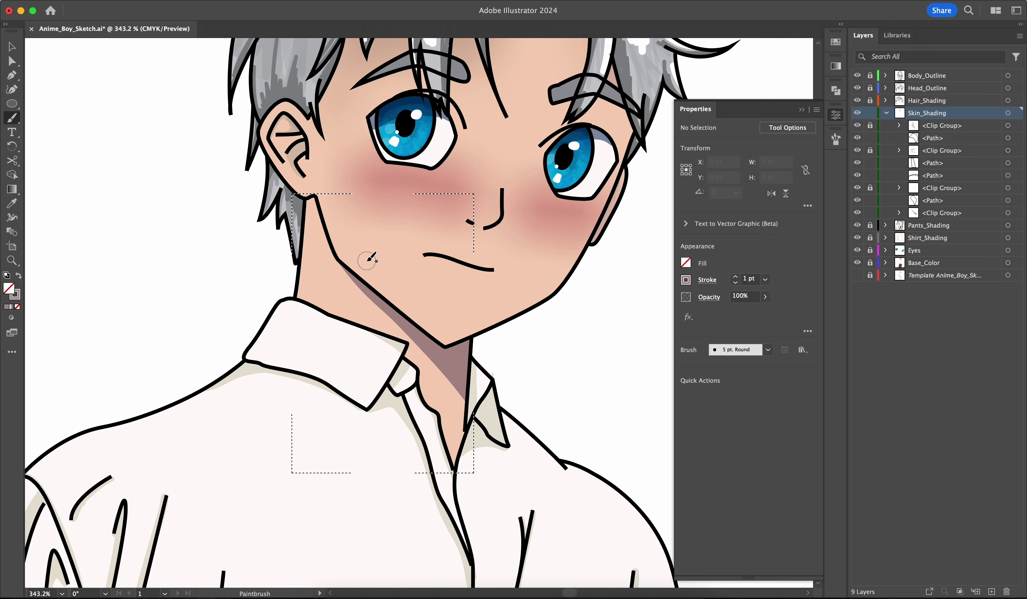
# Select the exposed forearm above the pocket and paint mauve shadow strokes along its edge in Draw Inside mode
pyautogui.scroll(-3, 610, 314)
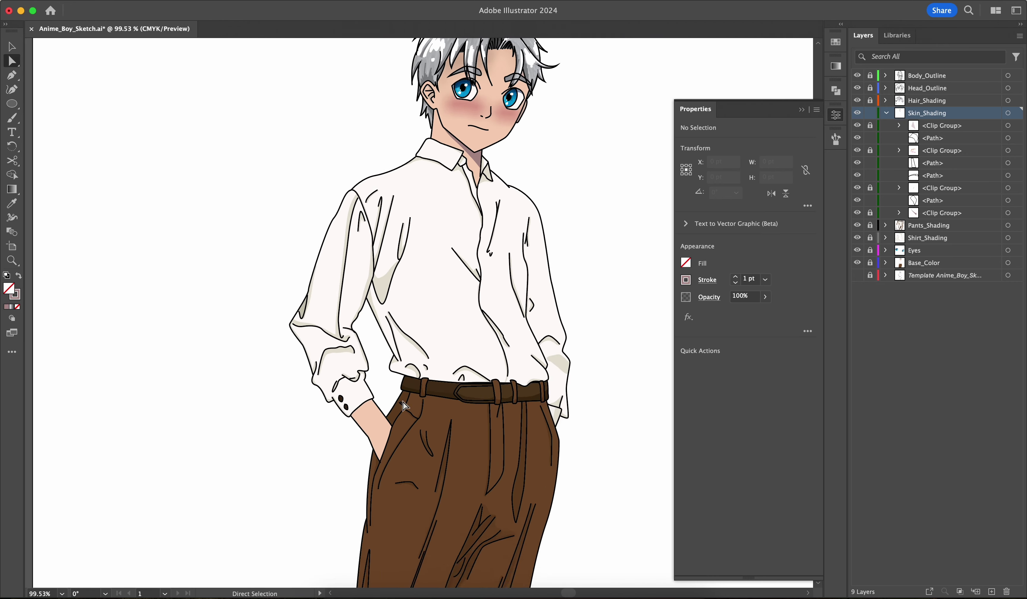
pyautogui.scroll(4, 362, 360)
pyautogui.click(362, 360)
pyautogui.hotkey('shift', 'd')
pyautogui.click(272, 380)
pyautogui.press('b')
pyautogui.scroll(2, 280, 308)
pyautogui.moveTo(284, 306)
pyautogui.mouseDown()
pyautogui.moveTo(347, 389)
pyautogui.moveTo(378, 449)
pyautogui.mouseUp()
pyautogui.scroll(-2, 379, 449)
pyautogui.moveTo(207, 207); pyautogui.dragTo(384, 486)
pyautogui.scroll(-5, 369, 482)
pyautogui.scroll(-2, 369, 483)
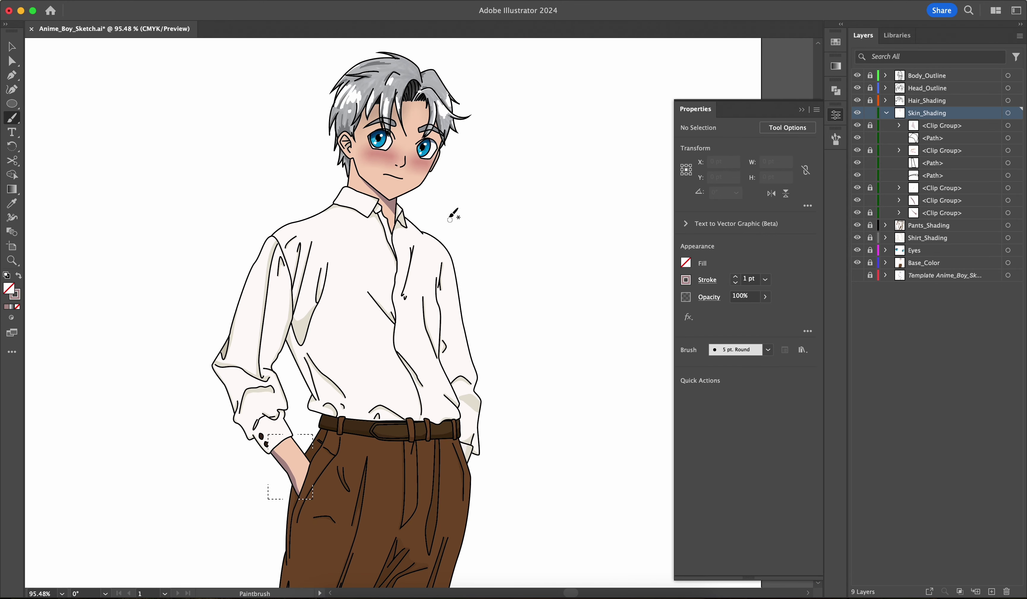
# Set all head outlines on the Eye_Brow_Touchups layer to a 0.5 pt stroke and give them a tapered elliptical width profile
pyautogui.scroll(4, 453, 213)
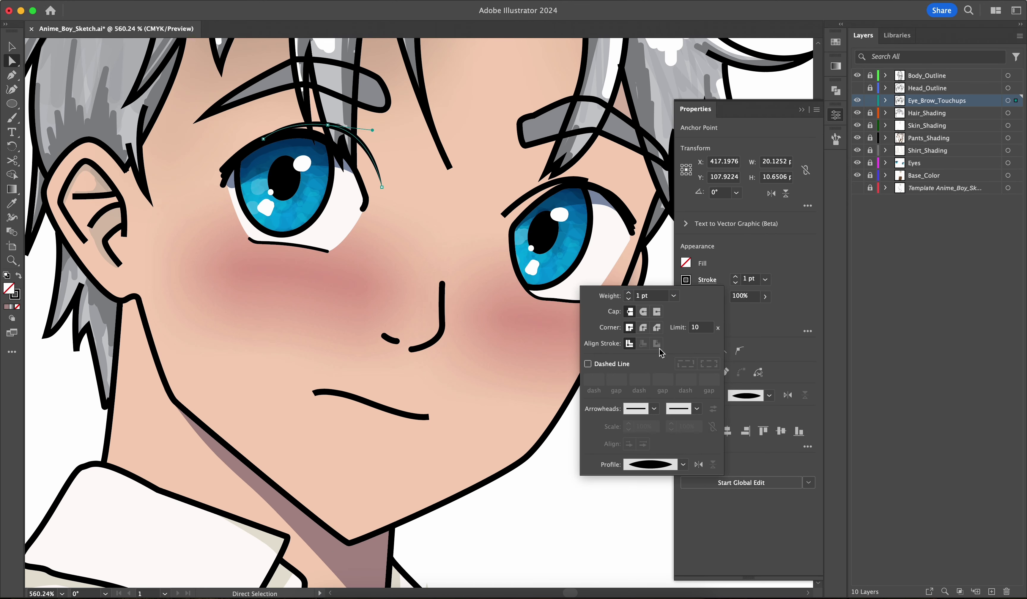
pyautogui.press('Escape')
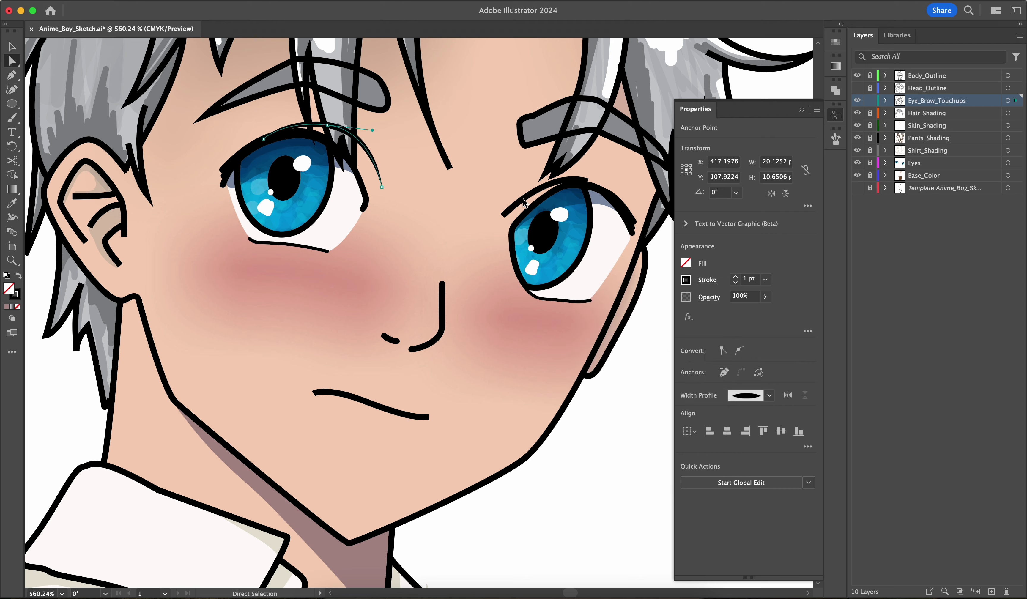
pyautogui.click(708, 280)
pyautogui.click(628, 300)
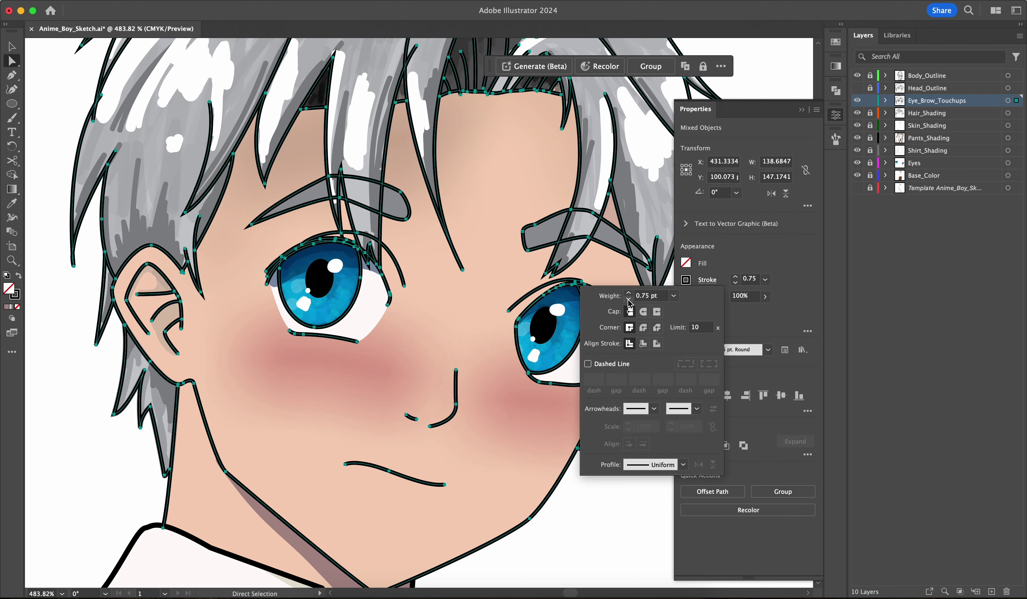
pyautogui.click(628, 300)
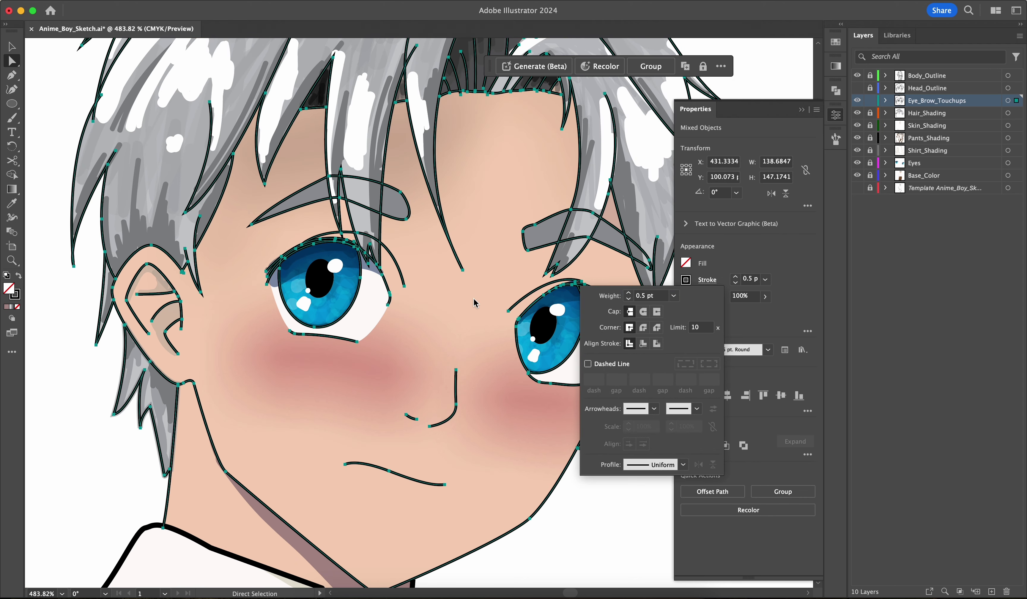
pyautogui.click(683, 464)
pyautogui.click(660, 345)
pyautogui.click(607, 465)
pyautogui.scroll(-5, 607, 465)
pyautogui.scroll(-2, 609, 467)
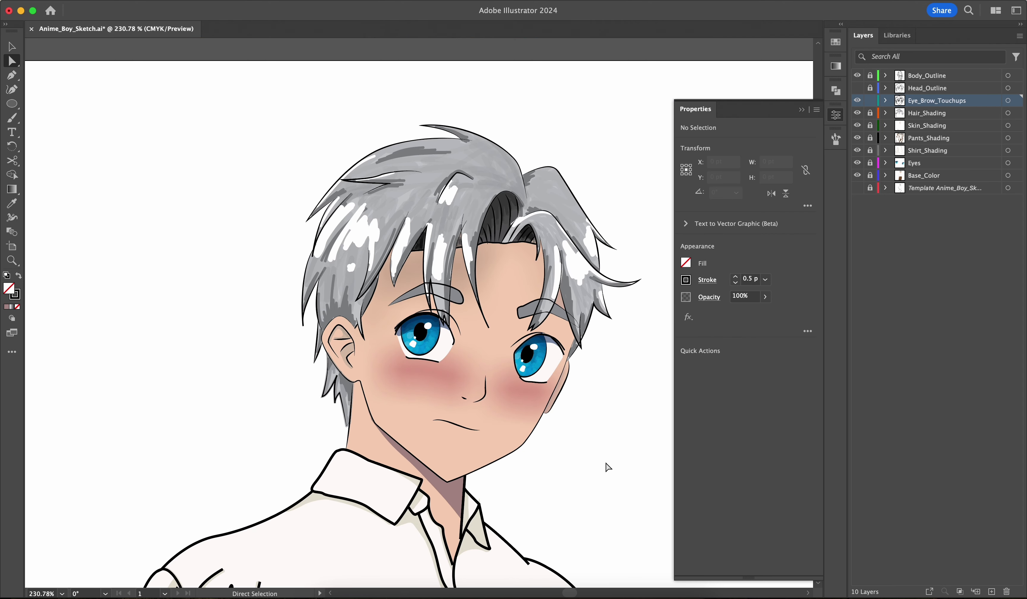
# Select all head outlines and remove the right eyebrow's line segments that cross the hair with the Shape Builder
pyautogui.scroll(5, 484, 337)
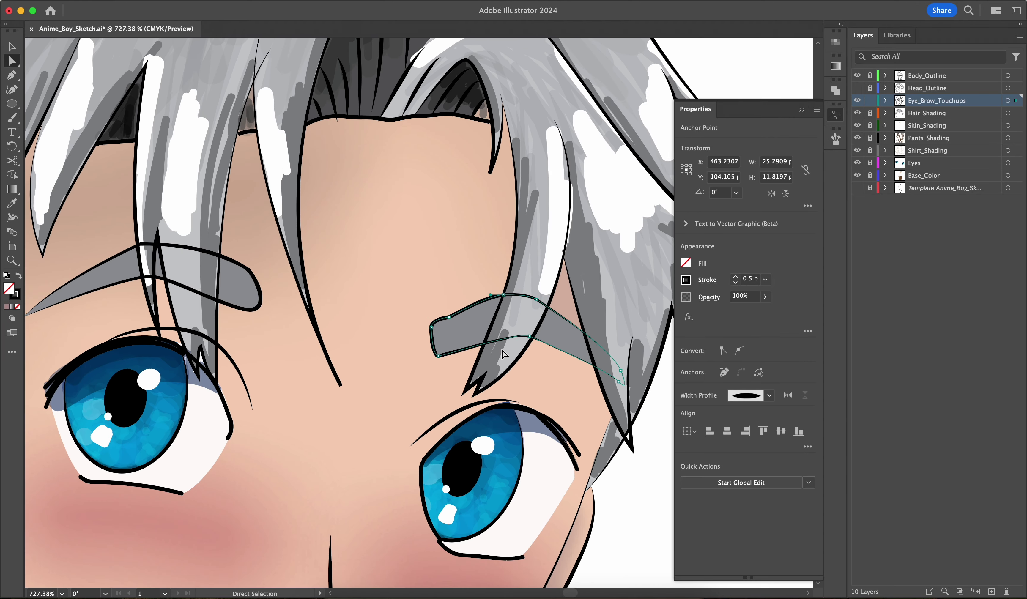
pyautogui.click(258, 284)
pyautogui.click(272, 260)
pyautogui.scroll(-3, 272, 259)
pyautogui.click(464, 301)
pyautogui.hscroll(1, 462, 304)
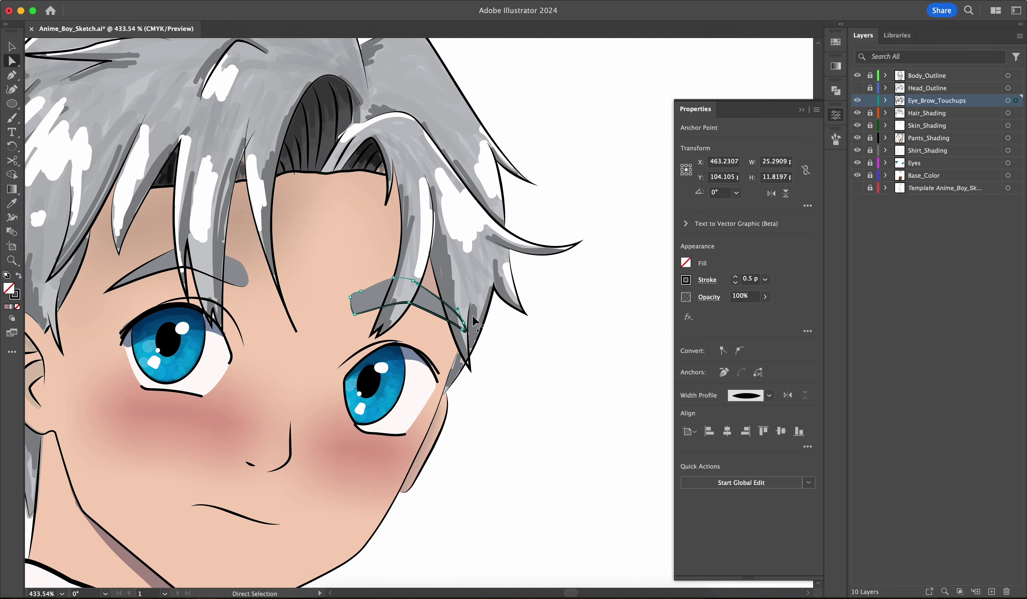
pyautogui.scroll(5, 459, 307)
pyautogui.press('super+a')
pyautogui.hotkey('shift', 'm')
pyautogui.keyDown('alt'); pyautogui.click(440, 315); pyautogui.keyUp('alt')
pyautogui.scroll(-4, 478, 300)
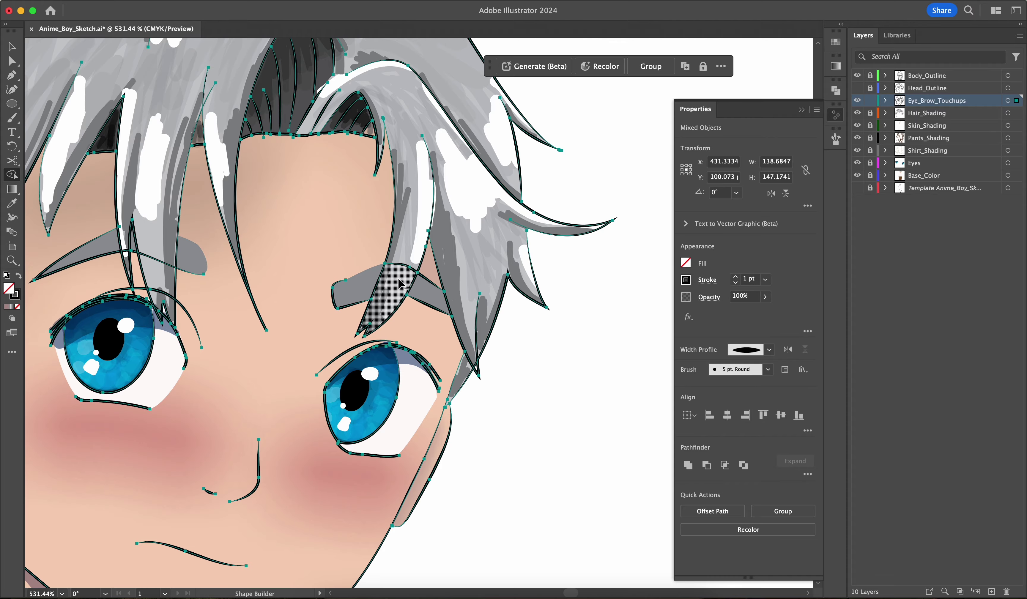
pyautogui.keyDown('alt'); pyautogui.click(401, 280); pyautogui.keyUp('alt')
# Remove the left eye's eyelid crease and lash line segments that cross the hair strand with the Shape Builder
pyautogui.scroll(8, 213, 331)
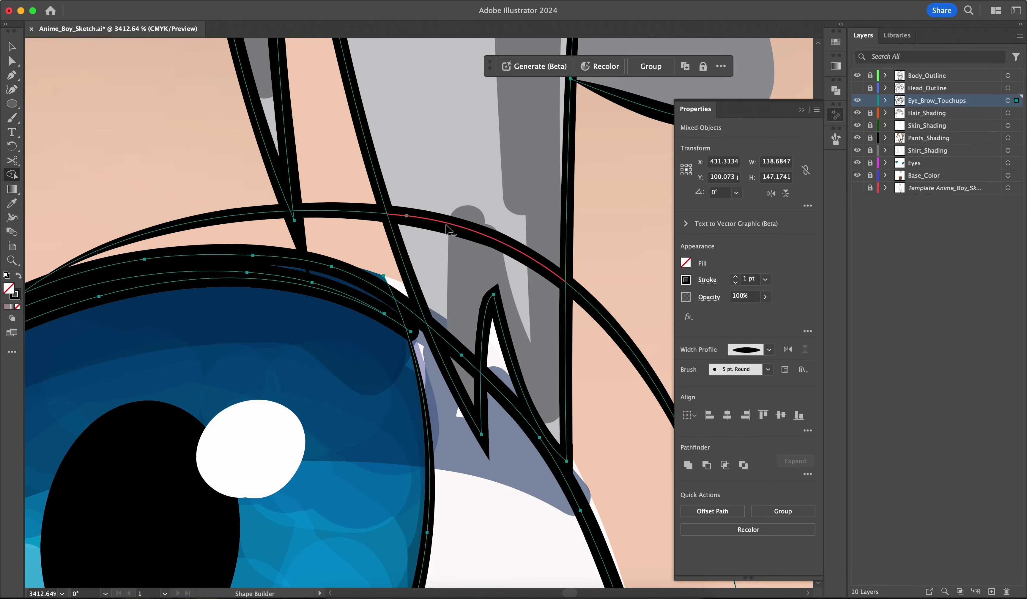
pyautogui.keyDown('alt'); pyautogui.click(448, 226); pyautogui.keyUp('alt')
pyautogui.scroll(4, 288, 205)
pyautogui.keyDown('alt'); pyautogui.click(316, 225); pyautogui.keyUp('alt')
pyautogui.scroll(-5, 328, 286)
pyautogui.scroll(3, 514, 362)
pyautogui.keyDown('alt'); pyautogui.click(349, 310); pyautogui.keyUp('alt')
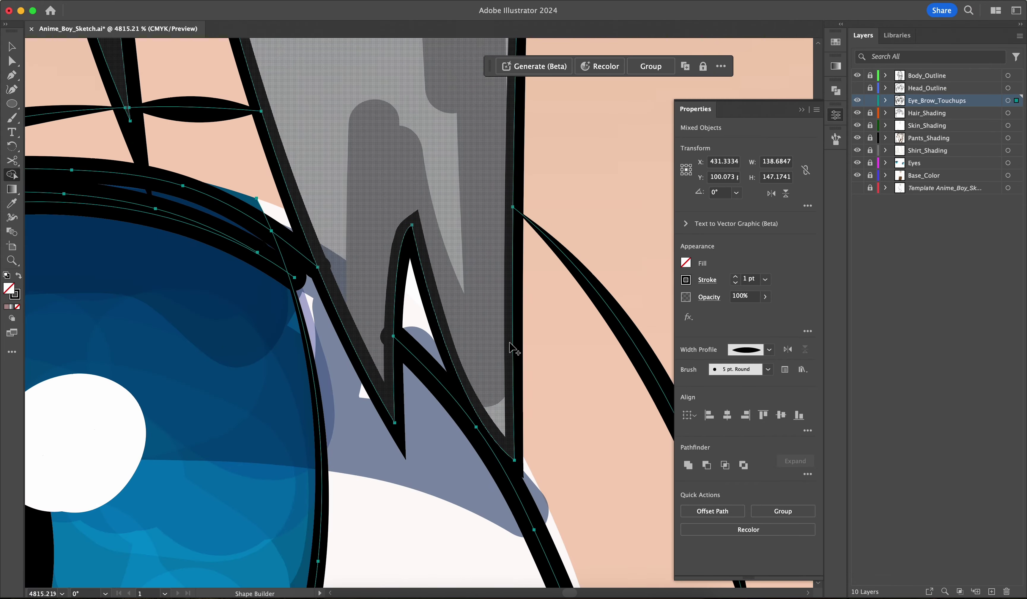
pyautogui.scroll(-5, 451, 384)
pyautogui.scroll(-8, 449, 384)
pyautogui.press('a')
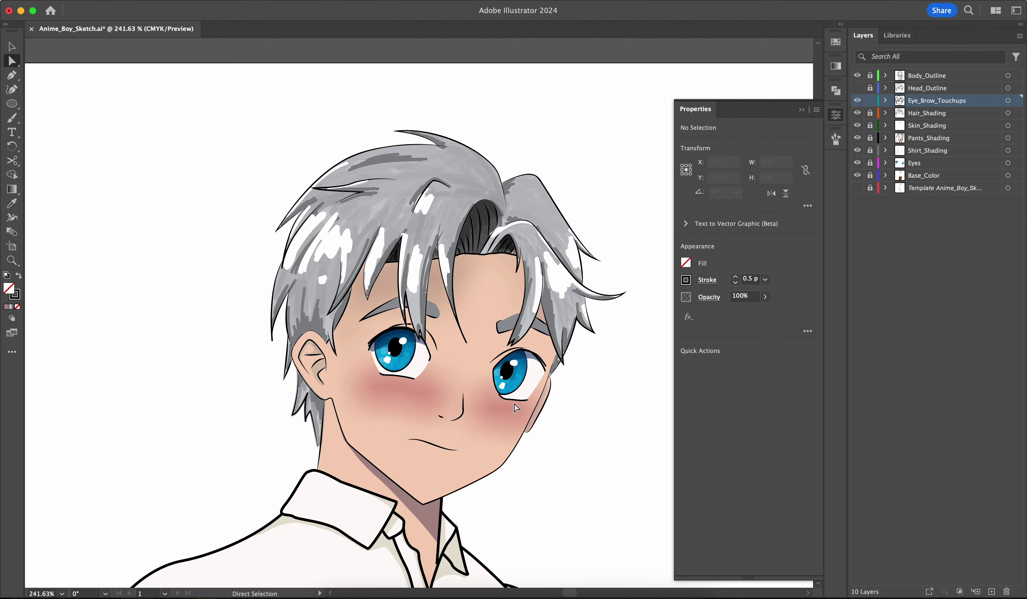
# Draw a curved upper lash line over the left eye with the Pen tool and apply a tapered elliptical width profile
pyautogui.click(482, 348)
pyautogui.scroll(10, 482, 348)
pyautogui.press('p')
pyautogui.click(118, 430)
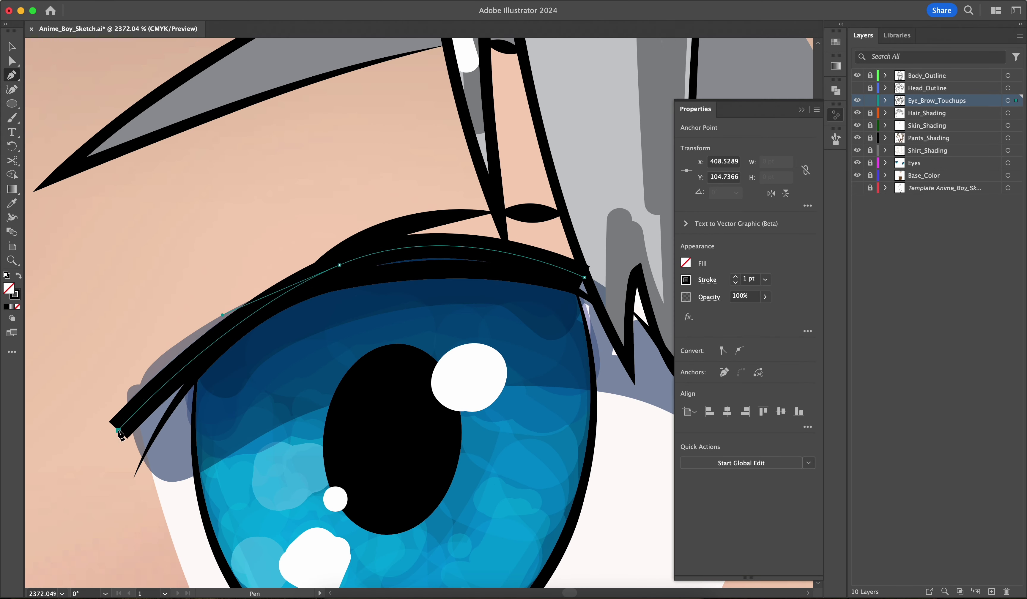
pyautogui.click(706, 280)
pyautogui.click(674, 457)
pyautogui.click(642, 381)
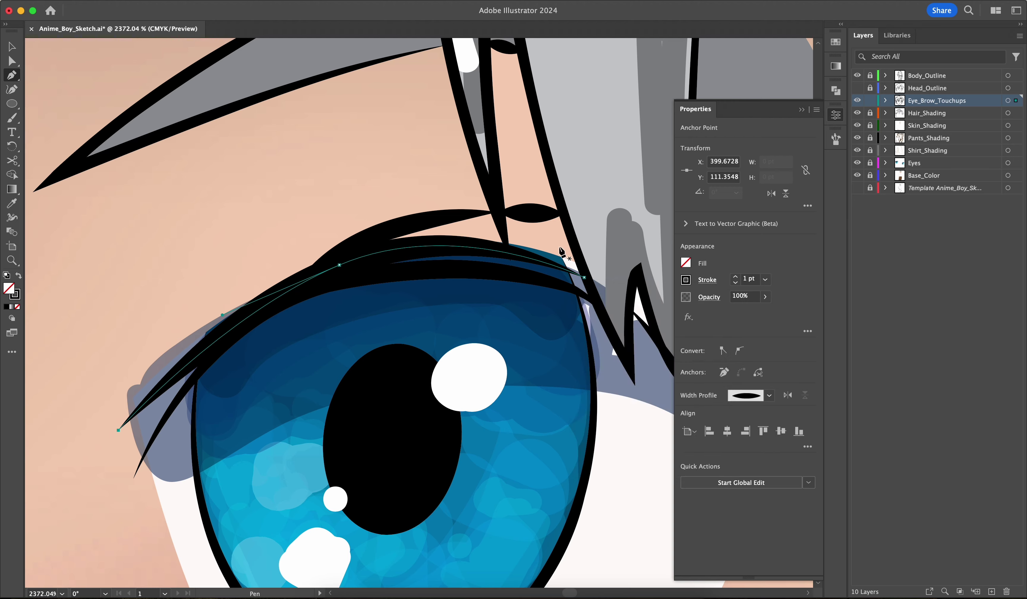
# Draw a second curved 1 pt upper lash line over the left eye, apply a tapered elliptical width profile and extend its outer end
pyautogui.moveTo(137, 369)
pyautogui.mouseDown()
pyautogui.moveTo(234, 455)
pyautogui.moveTo(186, 542)
pyautogui.mouseUp()
pyautogui.hscroll(7, 436, 438)
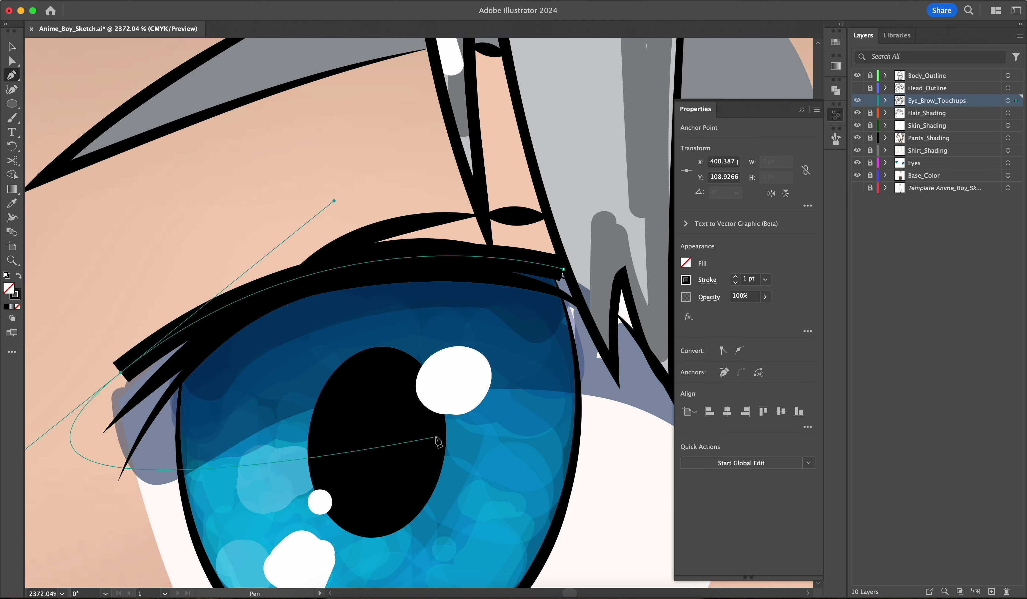
pyautogui.click(706, 280)
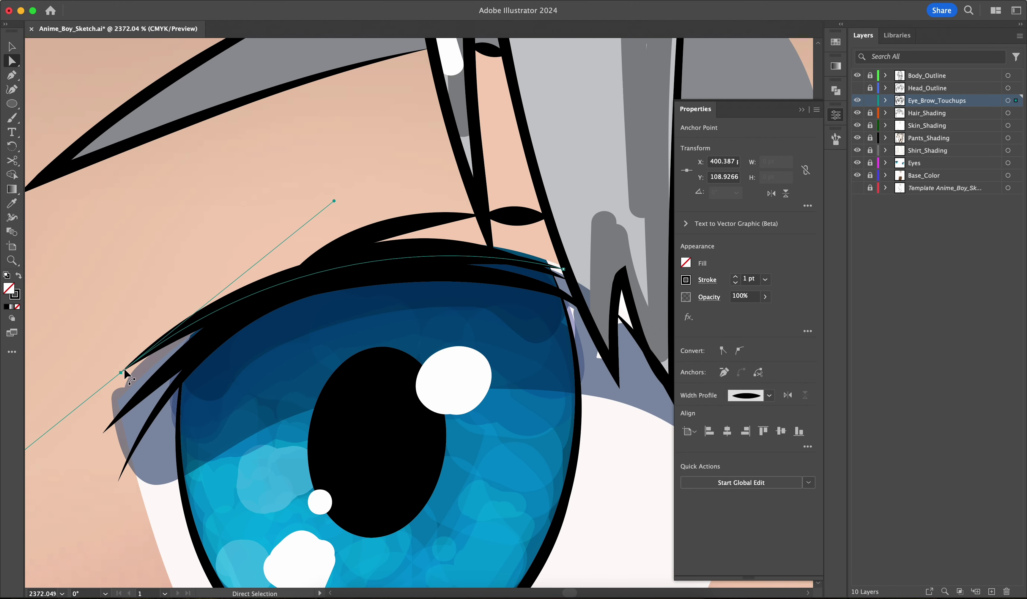
pyautogui.moveTo(124, 370); pyautogui.dragTo(96, 396)
pyautogui.click(330, 263)
pyautogui.moveTo(309, 238); pyautogui.dragTo(391, 159)
pyautogui.moveTo(95, 407); pyautogui.dragTo(92, 407)
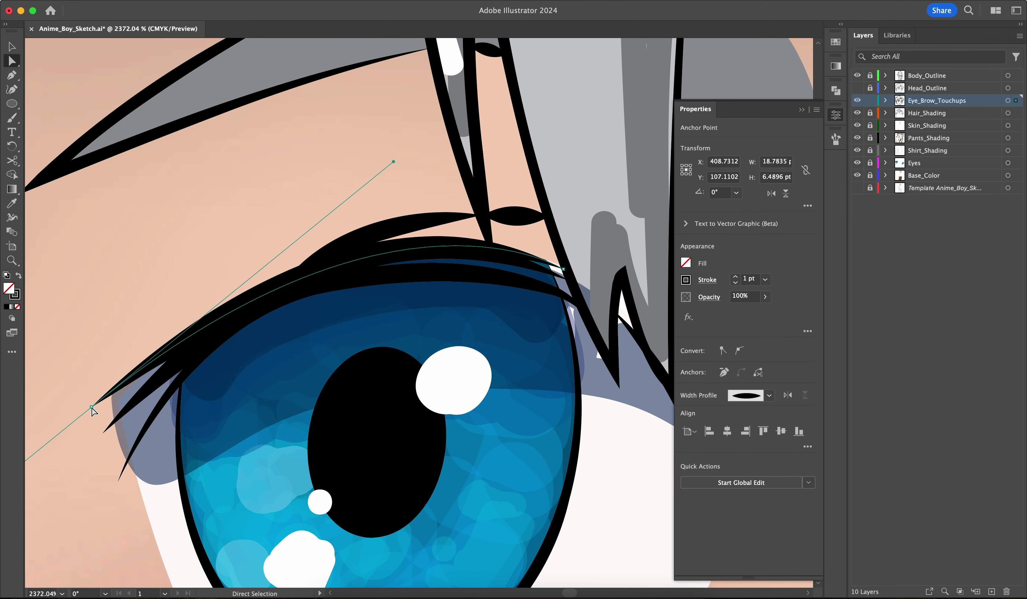
# Pull the outer tip of the left eye's 0.75 pt lash stroke outward beyond the eye corner
pyautogui.click(173, 264)
pyautogui.scroll(-10, 208, 306)
pyautogui.scroll(8, 205, 310)
pyautogui.moveTo(158, 361)
pyautogui.mouseDown()
pyautogui.moveTo(132, 341)
pyautogui.moveTo(135, 332)
pyautogui.mouseUp()
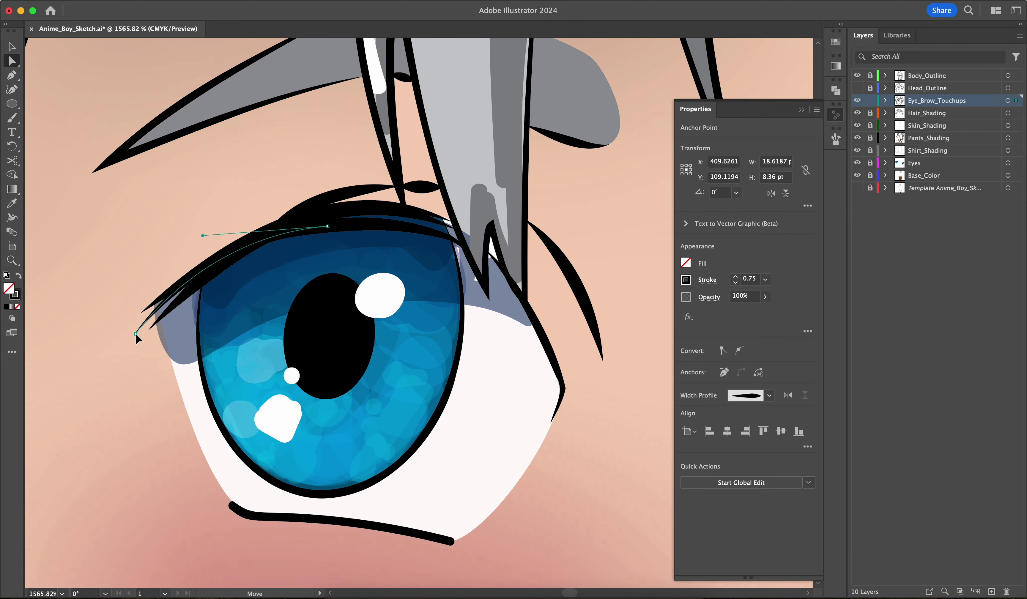
pyautogui.click(155, 368)
pyautogui.scroll(-10, 158, 371)
pyautogui.scroll(10, 224, 339)
# Fill the gap in the left eye's upper lash line with a black Paintbrush stroke and adjust its end beside the hair strand
pyautogui.press('b')
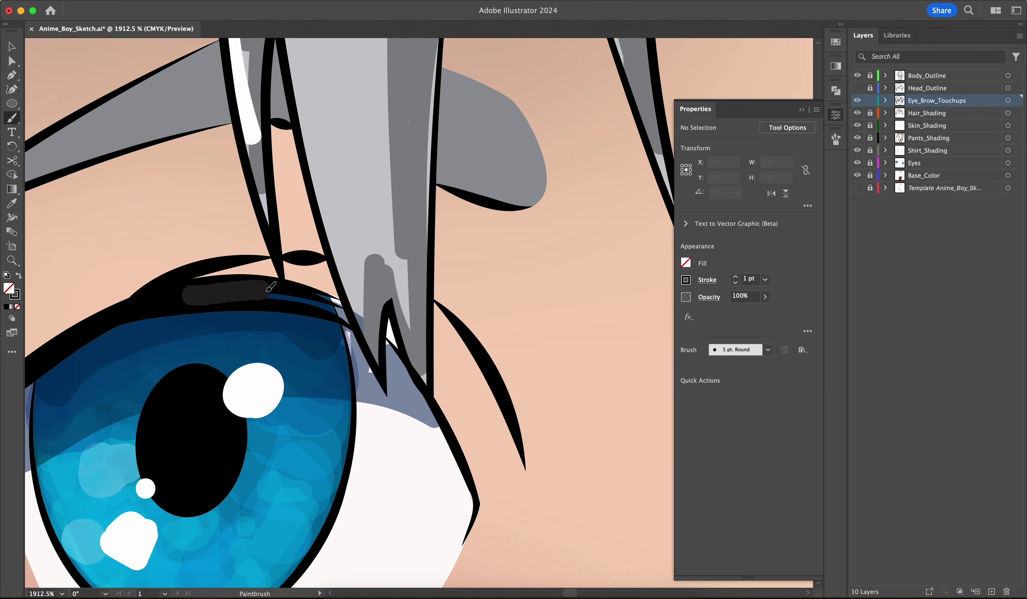
pyautogui.moveTo(271, 287); pyautogui.dragTo(344, 317)
pyautogui.scroll(5, 355, 324)
pyautogui.press('a')
pyautogui.click(344, 317)
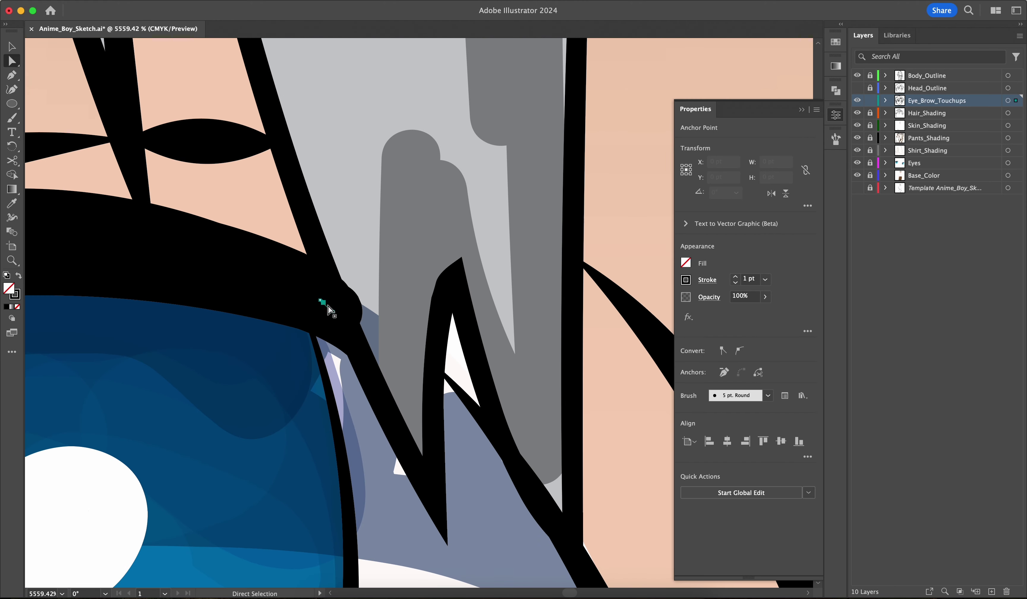
pyautogui.scroll(4, 362, 332)
pyautogui.moveTo(285, 292); pyautogui.dragTo(284, 291)
pyautogui.scroll(-5, 286, 291)
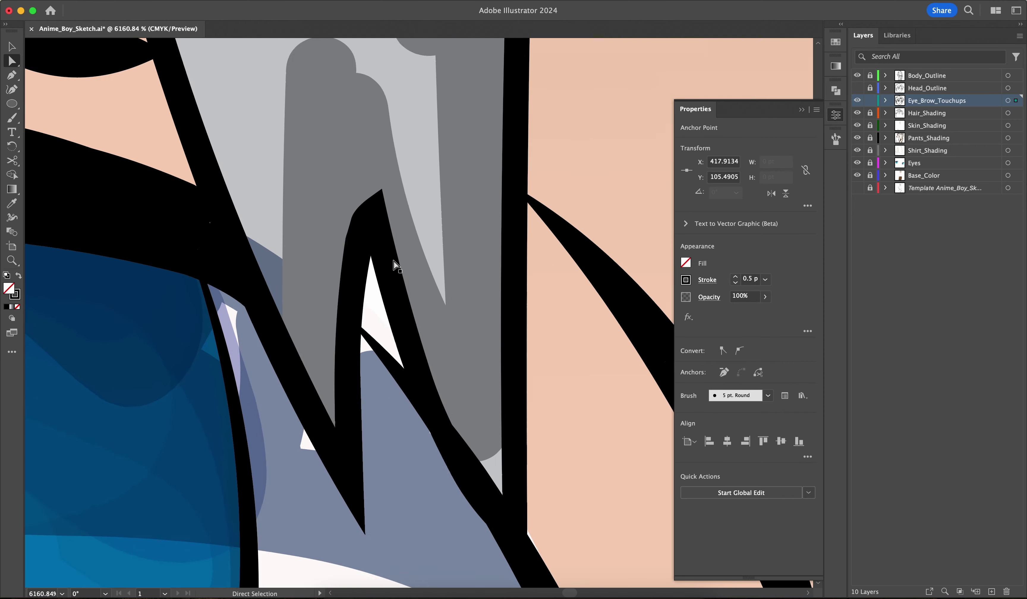
# Paint a 0.5 pt black stroke beside the hair tip at the left eye with the Paintbrush
pyautogui.scroll(2, 357, 302)
pyautogui.press('b')
pyautogui.moveTo(357, 314); pyautogui.dragTo(416, 379)
pyautogui.scroll(-12, 415, 378)
pyautogui.hscroll(4, 419, 375)
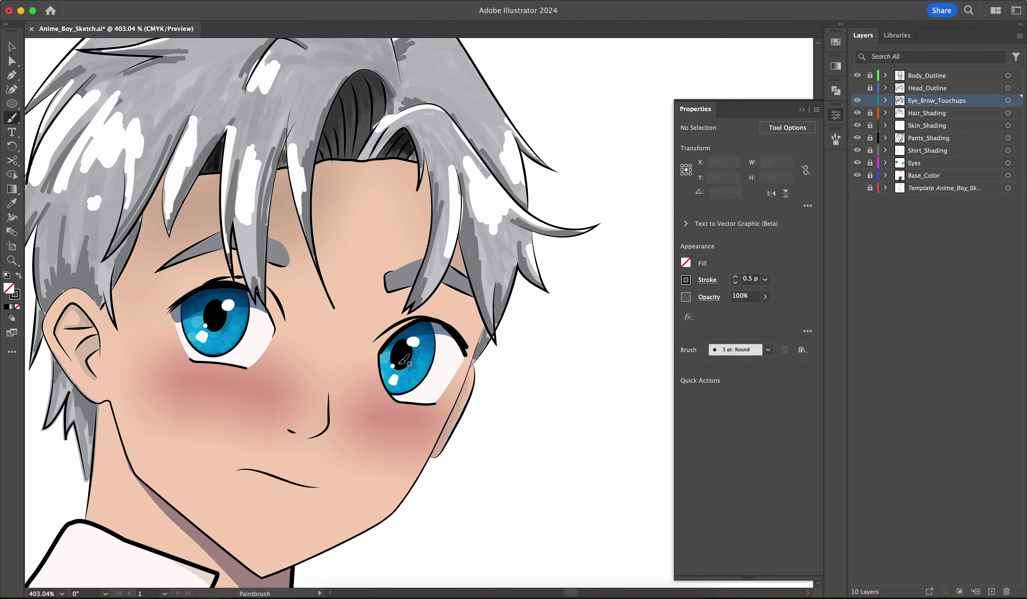
# Delete the existing thick lash line over the right eye's outer upper lid
pyautogui.scroll(4, 423, 352)
pyautogui.press('a')
pyautogui.click(438, 332)
pyautogui.press('Delete')
pyautogui.press('Delete')
pyautogui.scroll(4, 359, 336)
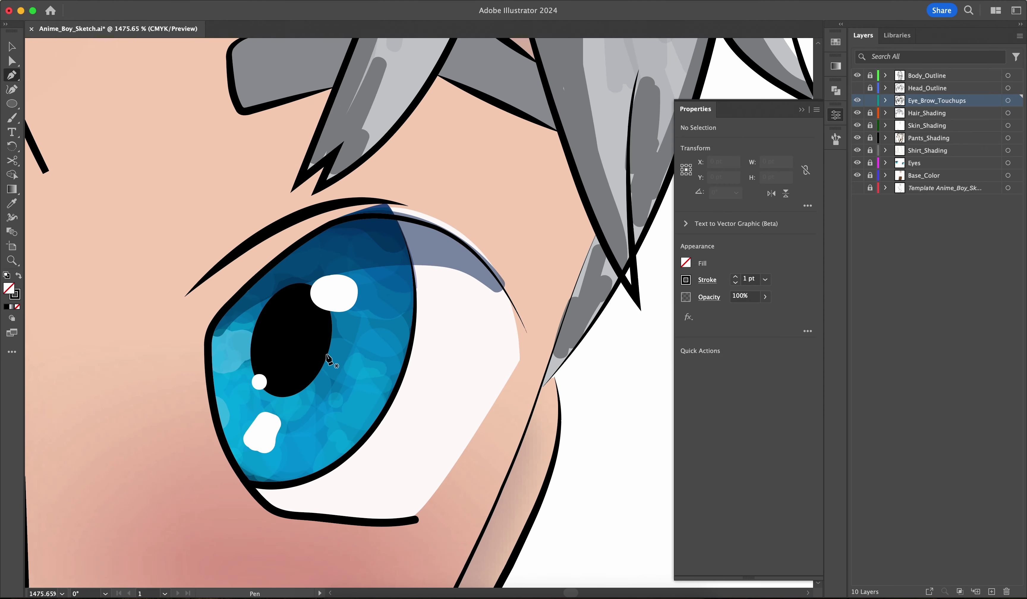
# Draw a 1 pt upper lash line across the right eye, apply a tapered elliptical width profile and extend its outer tip
pyautogui.press('p')
pyautogui.moveTo(211, 325); pyautogui.dragTo(216, 313)
pyautogui.moveTo(321, 225); pyautogui.dragTo(360, 211)
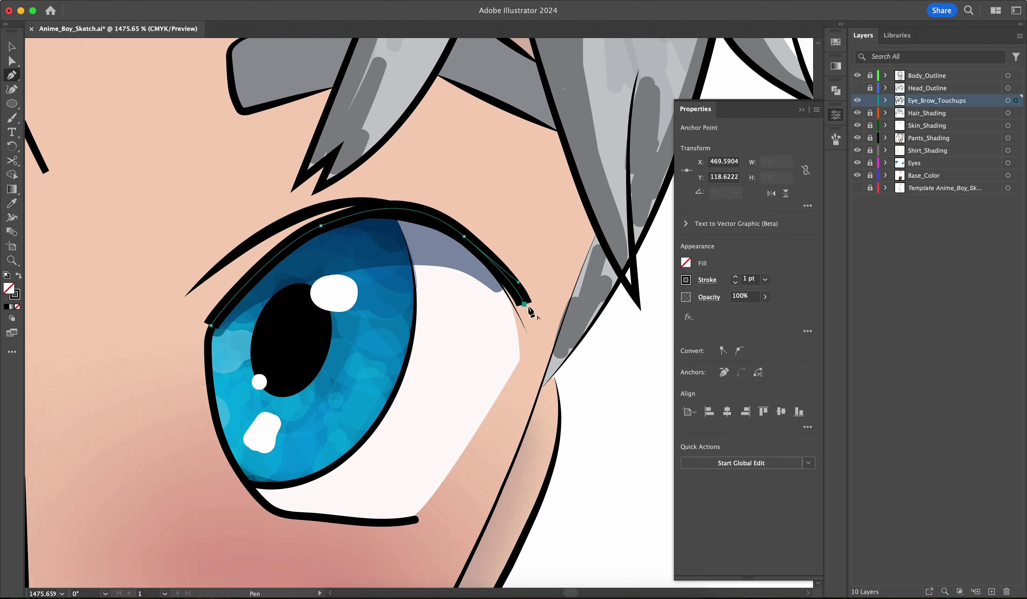
pyautogui.click(707, 280)
pyautogui.click(682, 465)
pyautogui.click(648, 344)
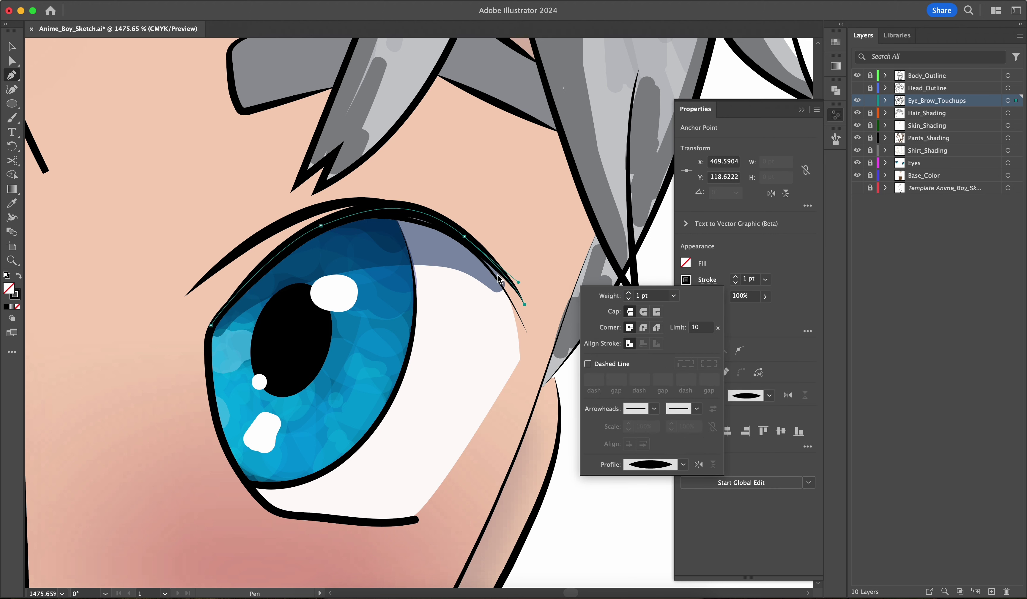
pyautogui.press('Escape')
pyautogui.press('a')
pyautogui.moveTo(524, 304); pyautogui.dragTo(531, 310)
pyautogui.click(500, 353)
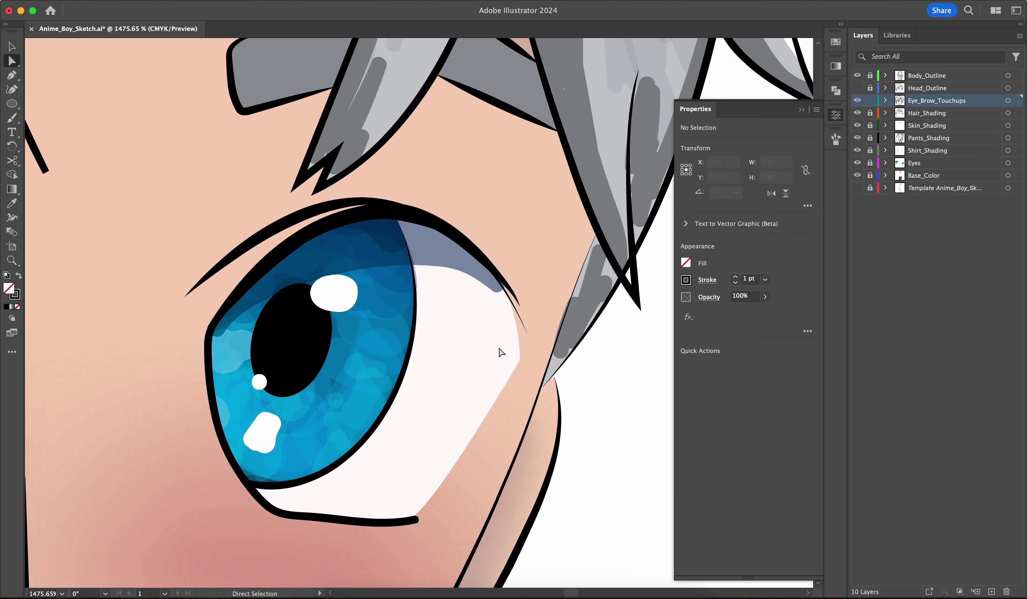
# Draw a second 1 pt lash line from the right eye's inner edge down to its outer corner with a tapered elliptical width profile
pyautogui.click(212, 328)
pyautogui.moveTo(323, 225); pyautogui.dragTo(357, 221)
pyautogui.moveTo(446, 230); pyautogui.dragTo(463, 246)
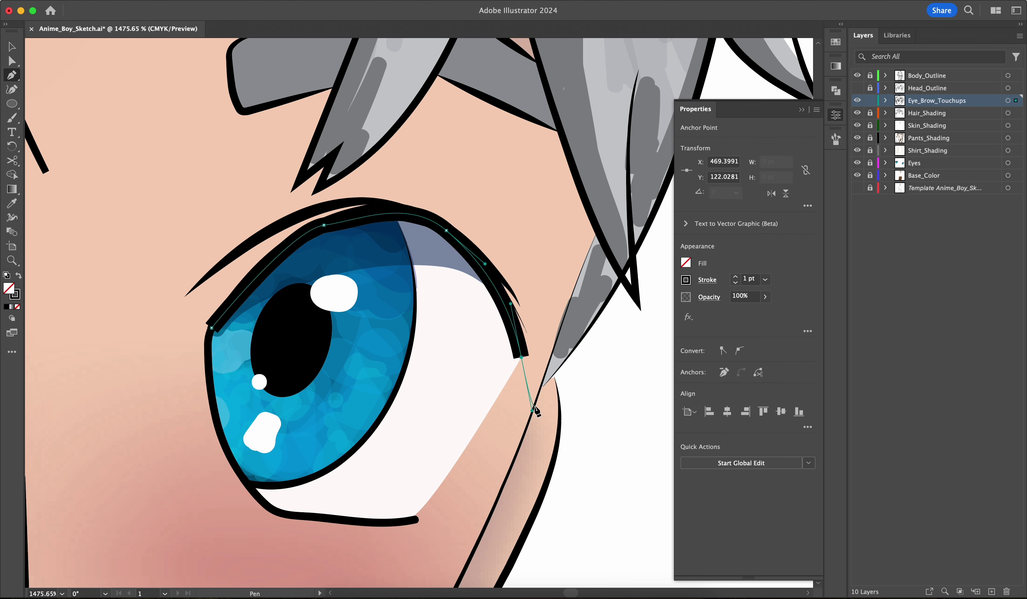
pyautogui.click(700, 281)
pyautogui.click(681, 465)
pyautogui.click(648, 345)
pyautogui.press('Escape')
pyautogui.press('a')
pyautogui.click(495, 216)
pyautogui.scroll(-2, 547, 245)
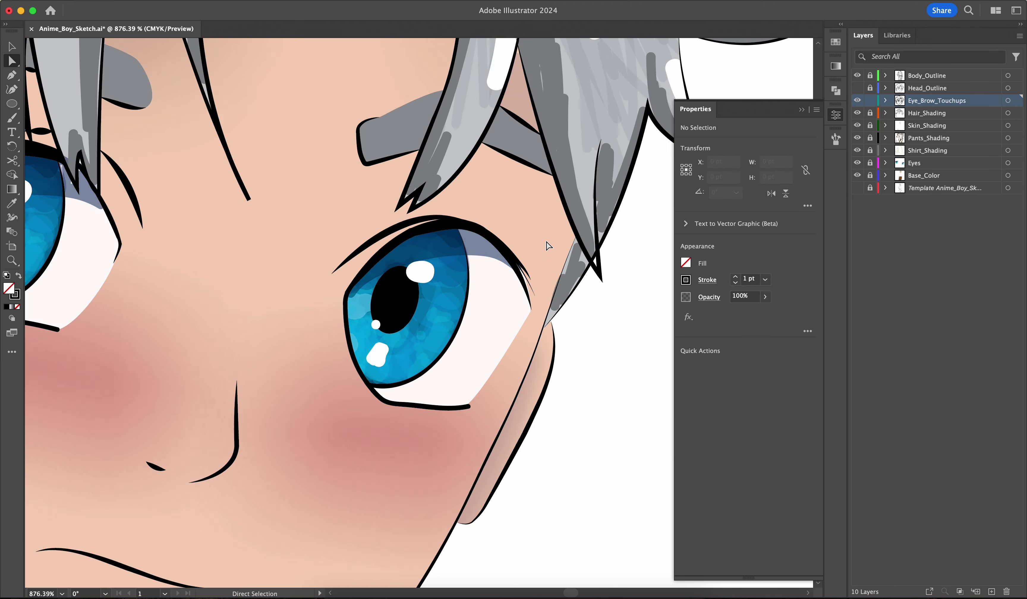
# Adjust the anchor points and handles of the right eye's upper lash lines and eye outline to smooth the upper lid
pyautogui.scroll(3, 490, 297)
pyautogui.click(491, 298)
pyautogui.click(503, 305)
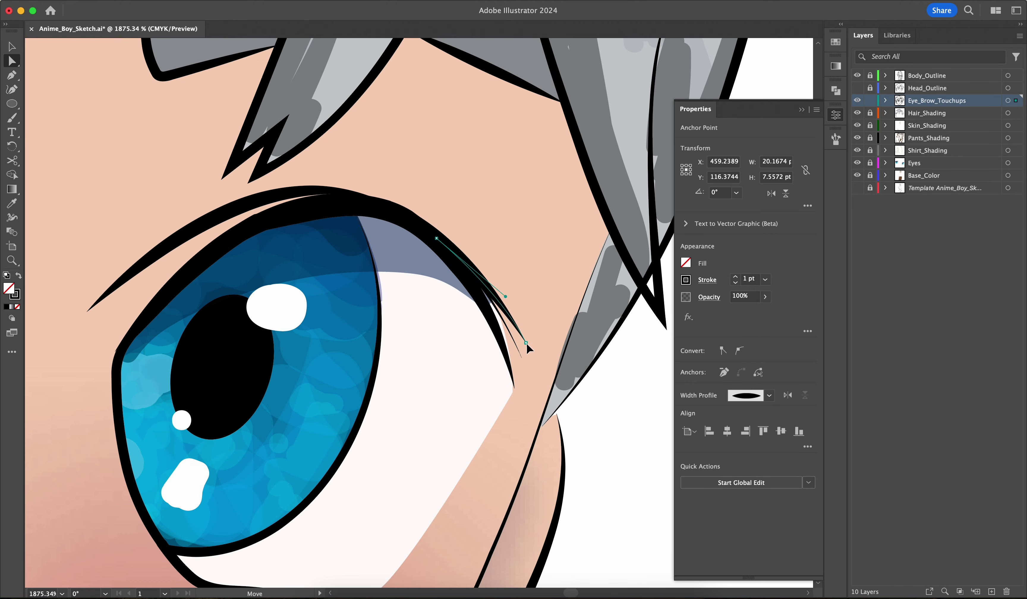
pyautogui.click(435, 243)
pyautogui.moveTo(397, 216); pyautogui.dragTo(377, 207)
pyautogui.moveTo(401, 219); pyautogui.dragTo(438, 246)
pyautogui.moveTo(496, 269); pyautogui.dragTo(487, 292)
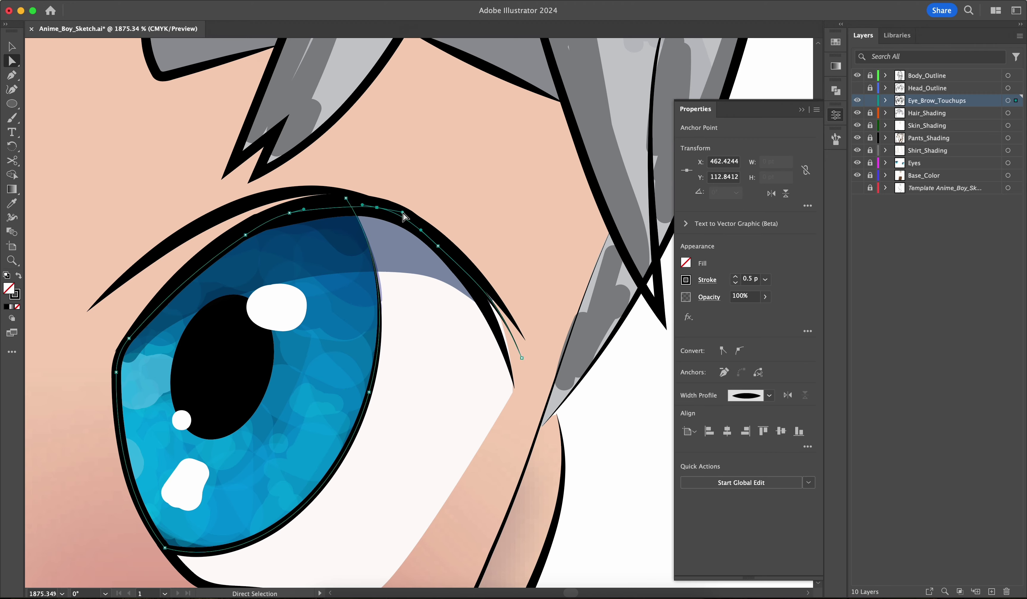
pyautogui.click(495, 223)
# Change the width profiles of the left eye's eyelid crease segments so they match in thickness at the hair strand
pyautogui.scroll(-10, 495, 222)
pyautogui.hscroll(-3, 426, 196)
pyautogui.scroll(10, 417, 220)
pyautogui.click(426, 208)
pyautogui.click(768, 395)
pyautogui.click(741, 456)
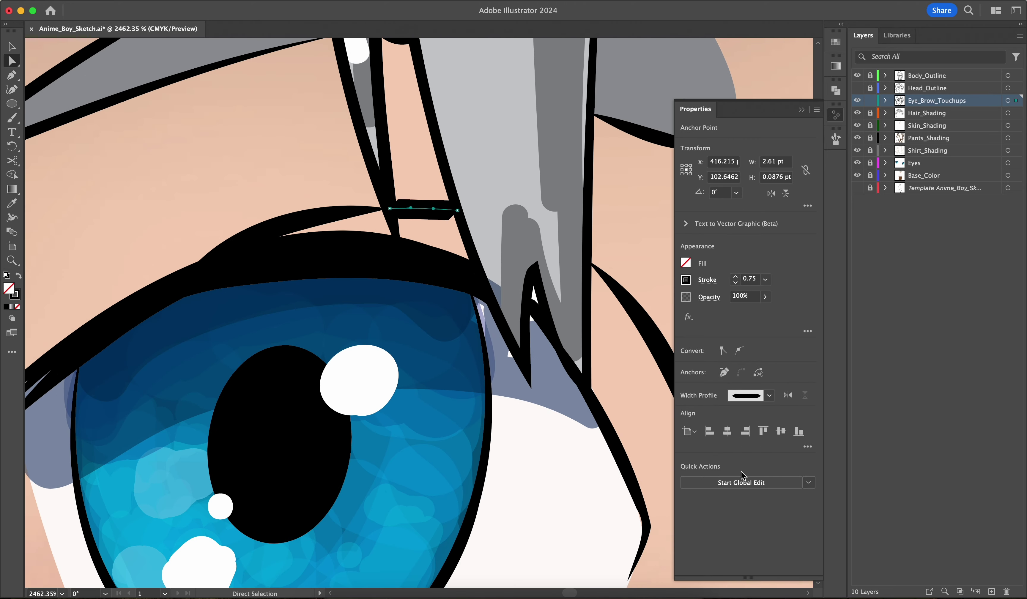
pyautogui.click(769, 395)
pyautogui.click(192, 269)
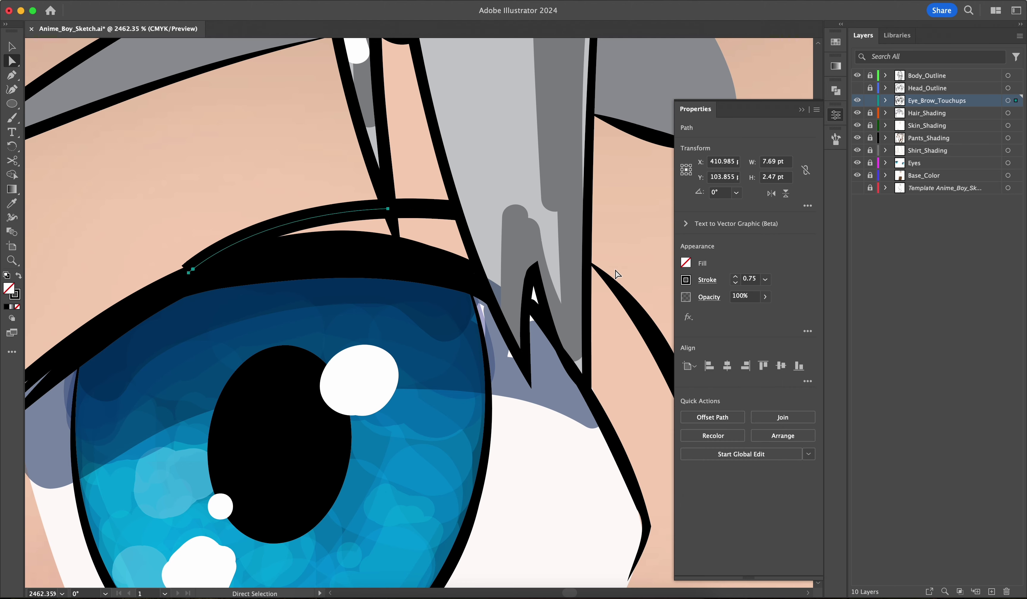
# Change the width profile of another eyelid outline near the eyes
pyautogui.scroll(-5, 615, 275)
pyautogui.click(537, 305)
pyautogui.click(769, 396)
pyautogui.click(745, 508)
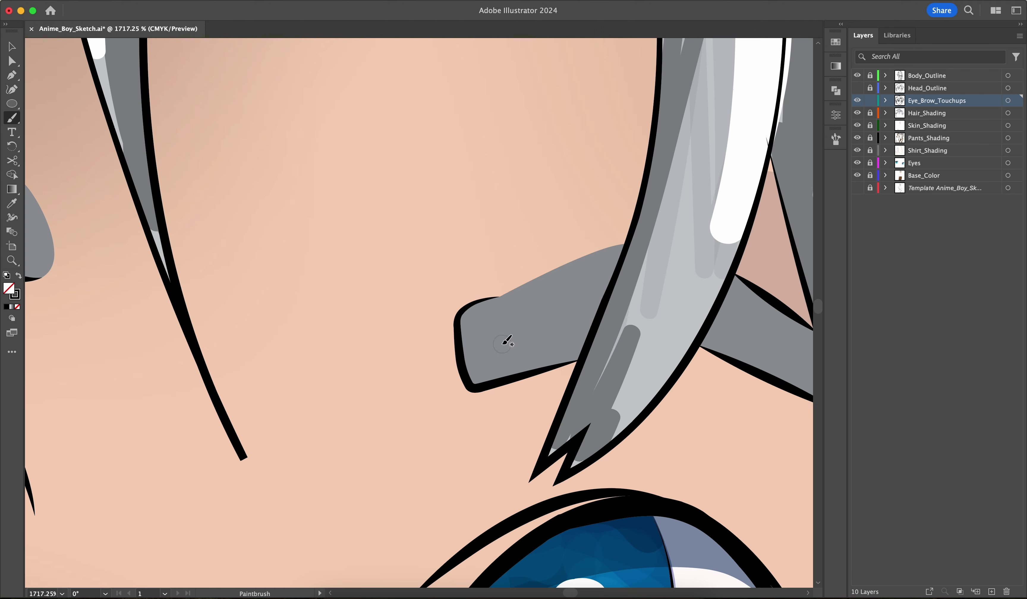
# Paint a black zigzag shading stroke on the inner part of the right eyebrow and set its opacity to 13%
pyautogui.moveTo(475, 325); pyautogui.dragTo(580, 275)
pyautogui.press('a')
pyautogui.click(836, 115)
pyautogui.click(765, 297)
pyautogui.moveTo(764, 311); pyautogui.dragTo(725, 312)
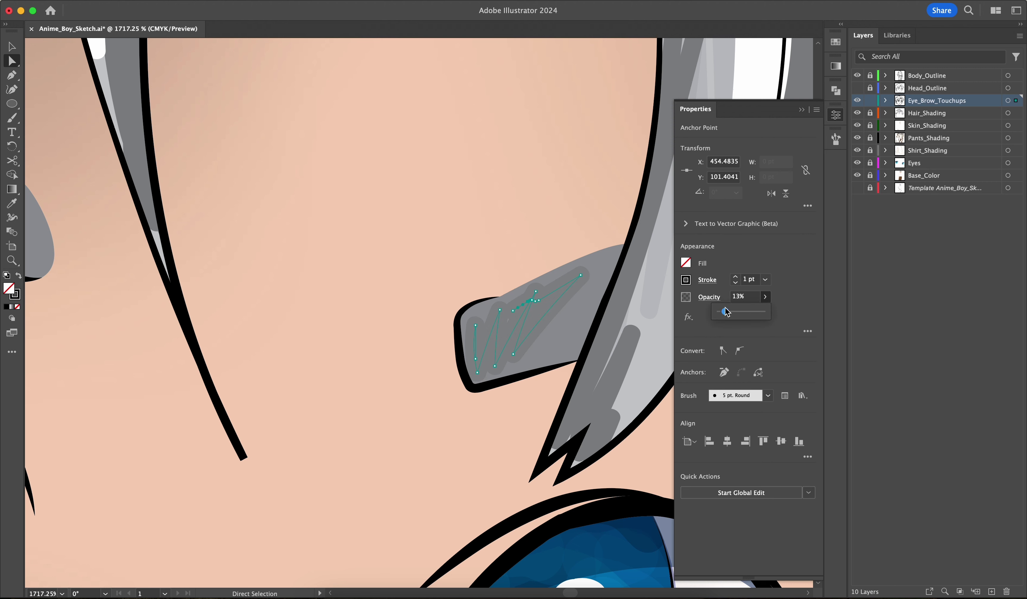
# Layer more 13% opacity Paintbrush strokes over the inner part of the right eyebrow
pyautogui.press('super+shift+a')
pyautogui.press('b')
pyautogui.moveTo(608, 265); pyautogui.dragTo(610, 264)
pyautogui.moveTo(479, 375); pyautogui.dragTo(570, 352)
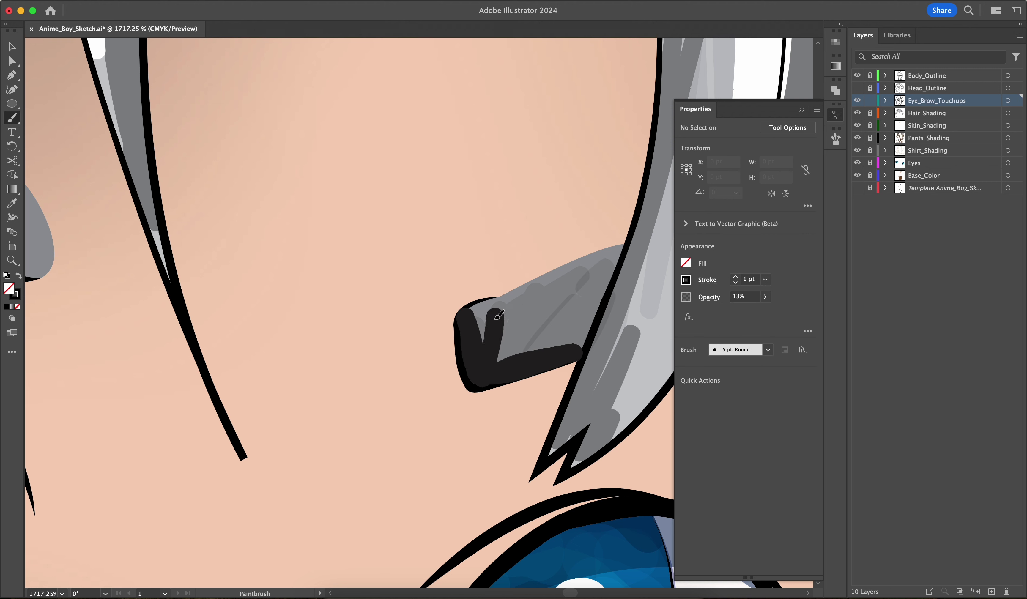
pyautogui.moveTo(498, 314)
pyautogui.mouseDown()
pyautogui.moveTo(572, 288)
pyautogui.moveTo(593, 307)
pyautogui.mouseUp()
pyautogui.hscroll(10, 583, 331)
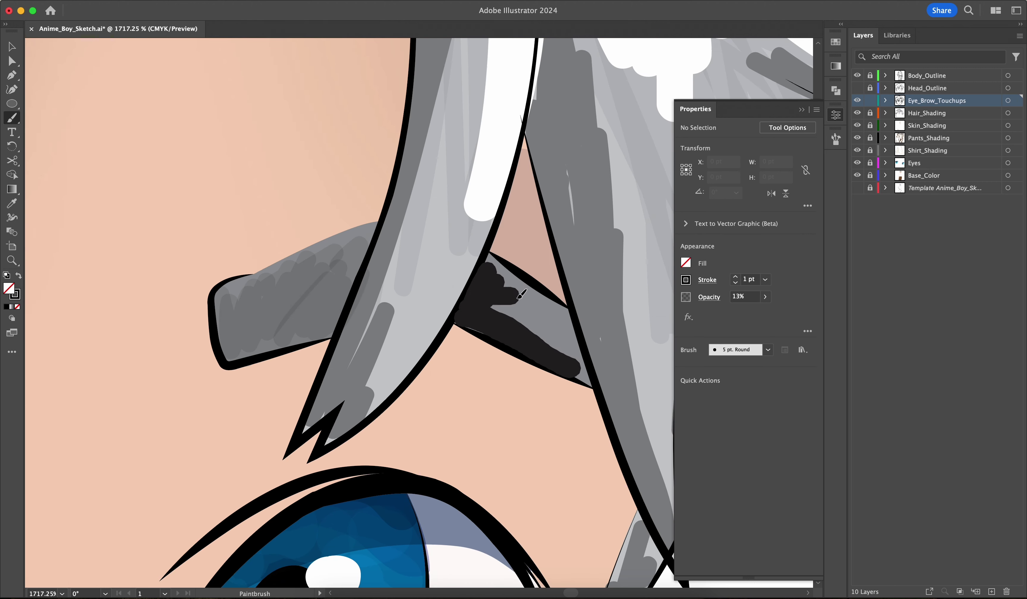
# Shade the outer part of the right eyebrow between the hair strands with 13% opacity Paintbrush strokes
pyautogui.moveTo(518, 298); pyautogui.dragTo(520, 298)
pyautogui.moveTo(480, 276)
pyautogui.mouseDown()
pyautogui.moveTo(526, 303)
pyautogui.moveTo(575, 357)
pyautogui.moveTo(567, 331)
pyautogui.moveTo(549, 352)
pyautogui.mouseUp()
# Shade the left eyebrow on both sides of the hair strands with overlapping 13% opacity Paintbrush strokes
pyautogui.scroll(-4, 572, 353)
pyautogui.scroll(-5, 549, 352)
pyautogui.scroll(8, 485, 230)
pyautogui.moveTo(294, 252)
pyautogui.mouseDown()
pyautogui.moveTo(222, 119)
pyautogui.moveTo(214, 124)
pyautogui.mouseUp()
pyautogui.moveTo(270, 241); pyautogui.dragTo(194, 158)
pyautogui.scroll(2, 206, 206)
pyautogui.moveTo(211, 264); pyautogui.dragTo(224, 233)
pyautogui.moveTo(275, 255)
pyautogui.mouseDown()
pyautogui.moveTo(299, 204)
pyautogui.moveTo(215, 160)
pyautogui.moveTo(332, 241)
pyautogui.moveTo(265, 202)
pyautogui.mouseUp()
pyautogui.scroll(-5, 289, 213)
pyautogui.scroll(6, 238, 176)
pyautogui.moveTo(246, 165); pyautogui.dragTo(254, 138)
pyautogui.scroll(-3, 268, 190)
pyautogui.moveTo(268, 190)
pyautogui.mouseDown()
pyautogui.moveTo(226, 229)
pyautogui.moveTo(110, 269)
pyautogui.moveTo(240, 203)
pyautogui.moveTo(346, 205)
pyautogui.mouseUp()
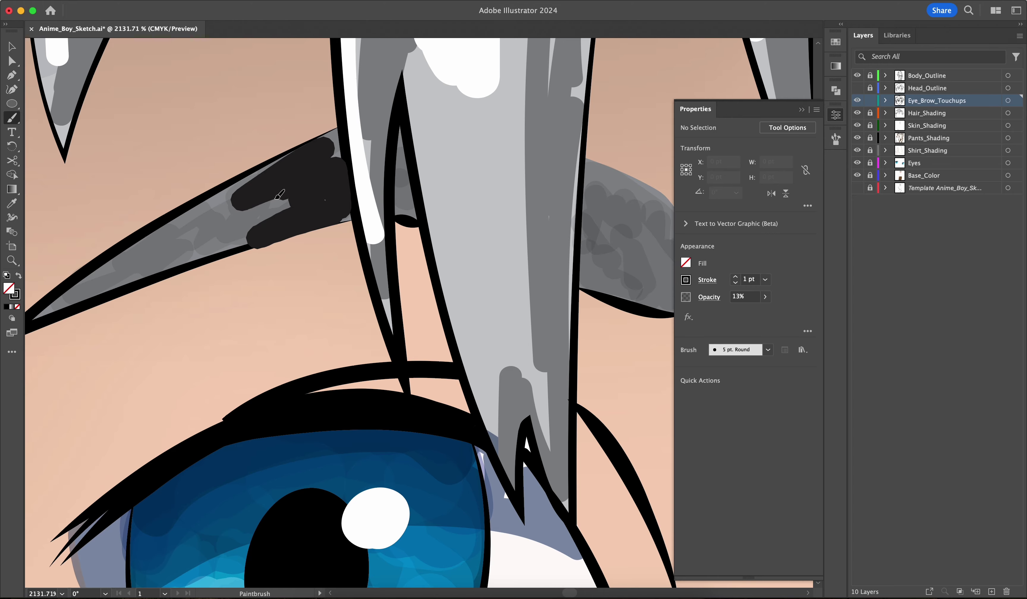
pyautogui.moveTo(280, 195); pyautogui.dragTo(199, 240)
pyautogui.scroll(-3, 198, 240)
pyautogui.moveTo(261, 231); pyautogui.dragTo(262, 231)
pyautogui.scroll(-10, 490, 338)
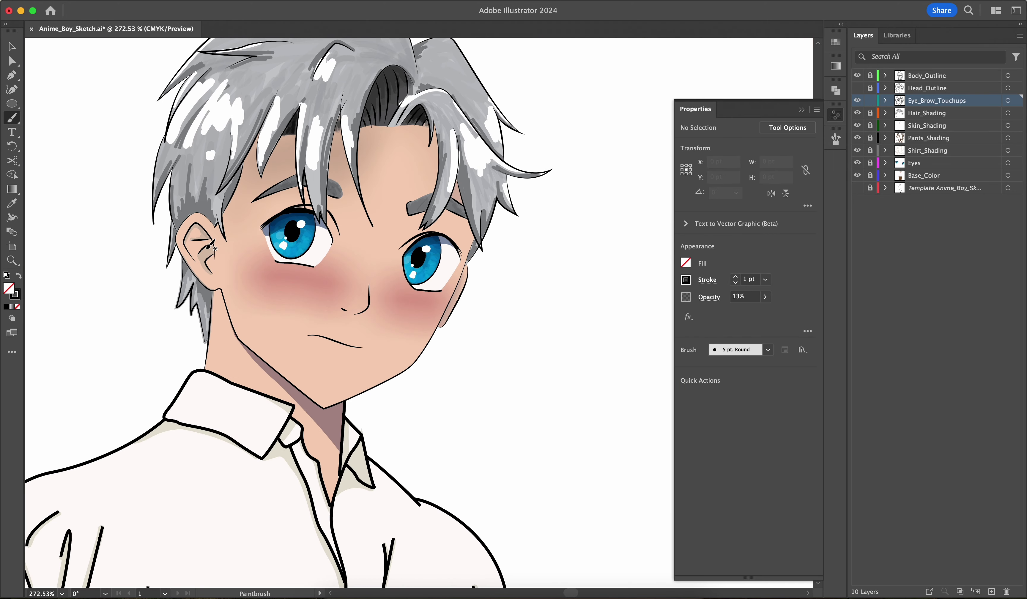
# Lock Eye_Brow_Touchups, unlock Body_Outline and give all its outlines a 0.5 pt stroke with a tapered width profile
pyautogui.press('a')
pyautogui.click(870, 101)
pyautogui.click(870, 75)
pyautogui.press('super+a')
pyautogui.scroll(-5, 664, 321)
pyautogui.click(735, 283)
pyautogui.scroll(2, 477, 259)
pyautogui.click(708, 280)
pyautogui.click(681, 465)
pyautogui.click(545, 276)
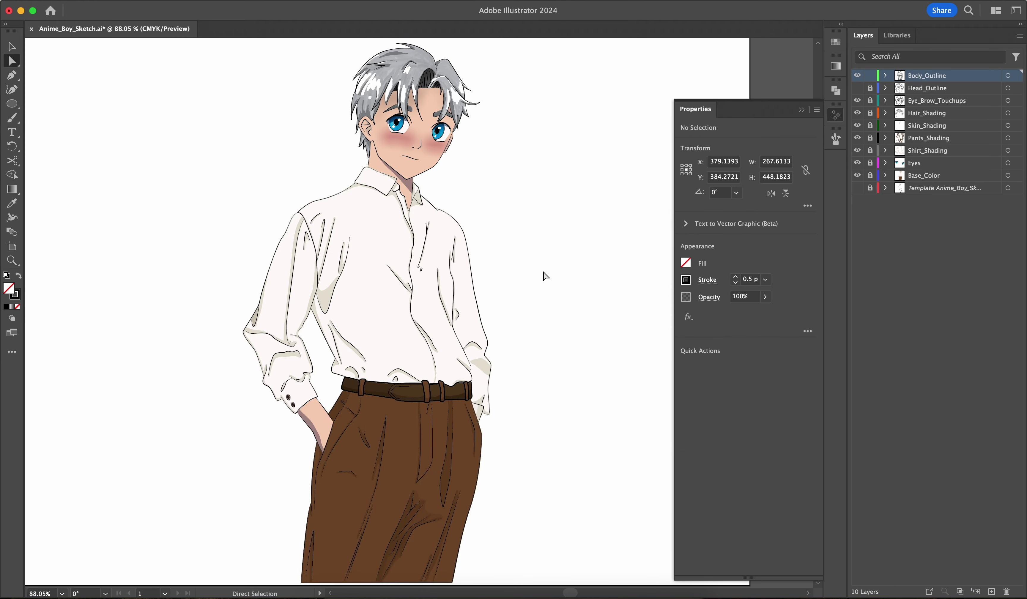
# Lock the Body_Outline layer, and unlock and expand the Skin_Shading layer
pyautogui.scroll(8, 435, 112)
pyautogui.click(870, 75)
pyautogui.click(870, 125)
pyautogui.click(886, 125)
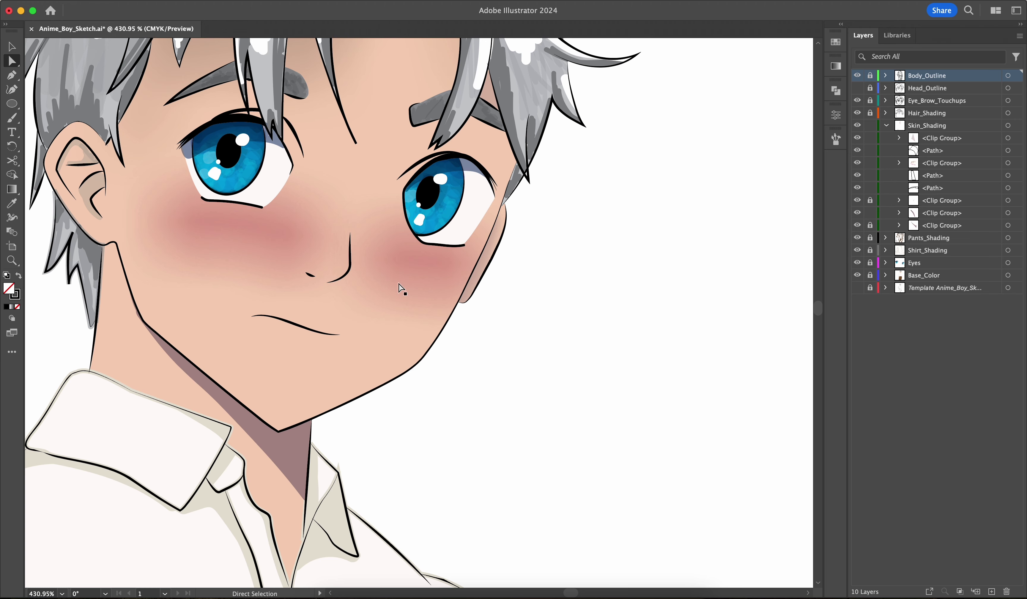
# Set the opacity of the blurred cheek blush on the Skin_Shading layer to 18%
pyautogui.press('super+a')
pyautogui.click(835, 114)
pyautogui.click(765, 296)
pyautogui.moveTo(764, 311); pyautogui.dragTo(727, 313)
pyautogui.click(593, 318)
pyautogui.scroll(-8, 592, 318)
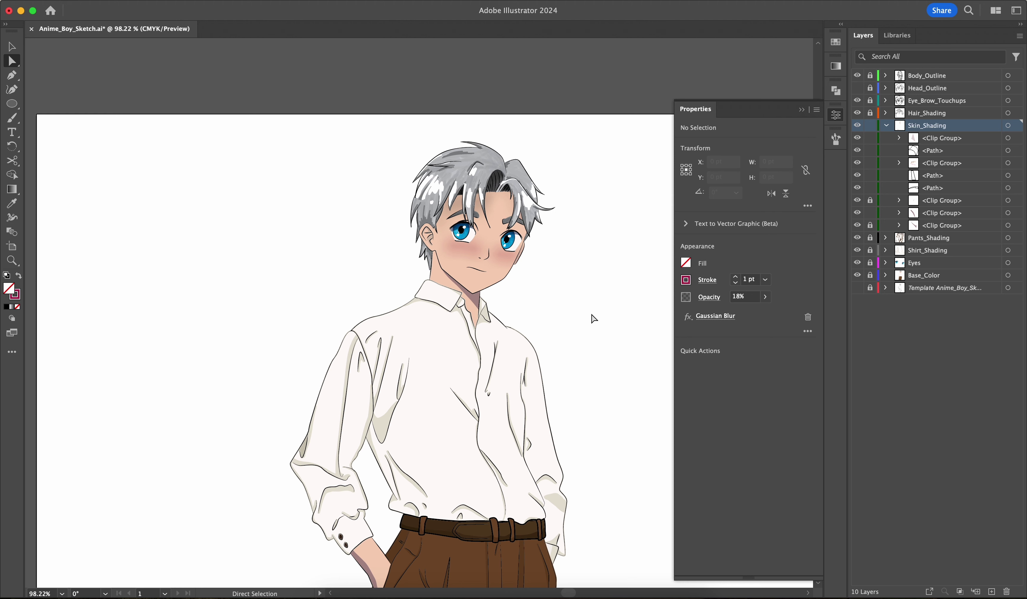
pyautogui.scroll(-3, 592, 318)
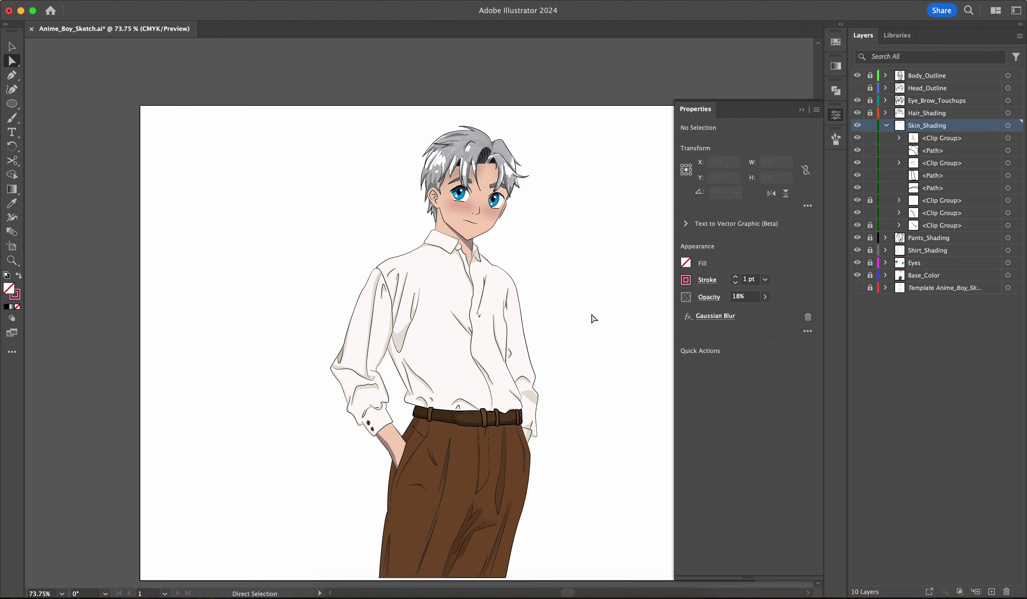
pyautogui.click(802, 109)
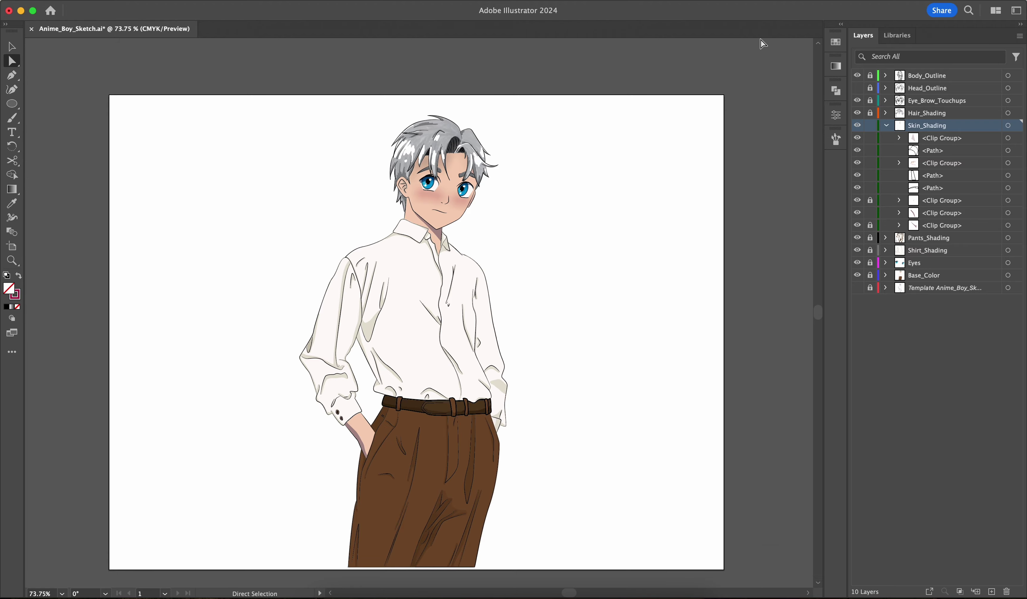